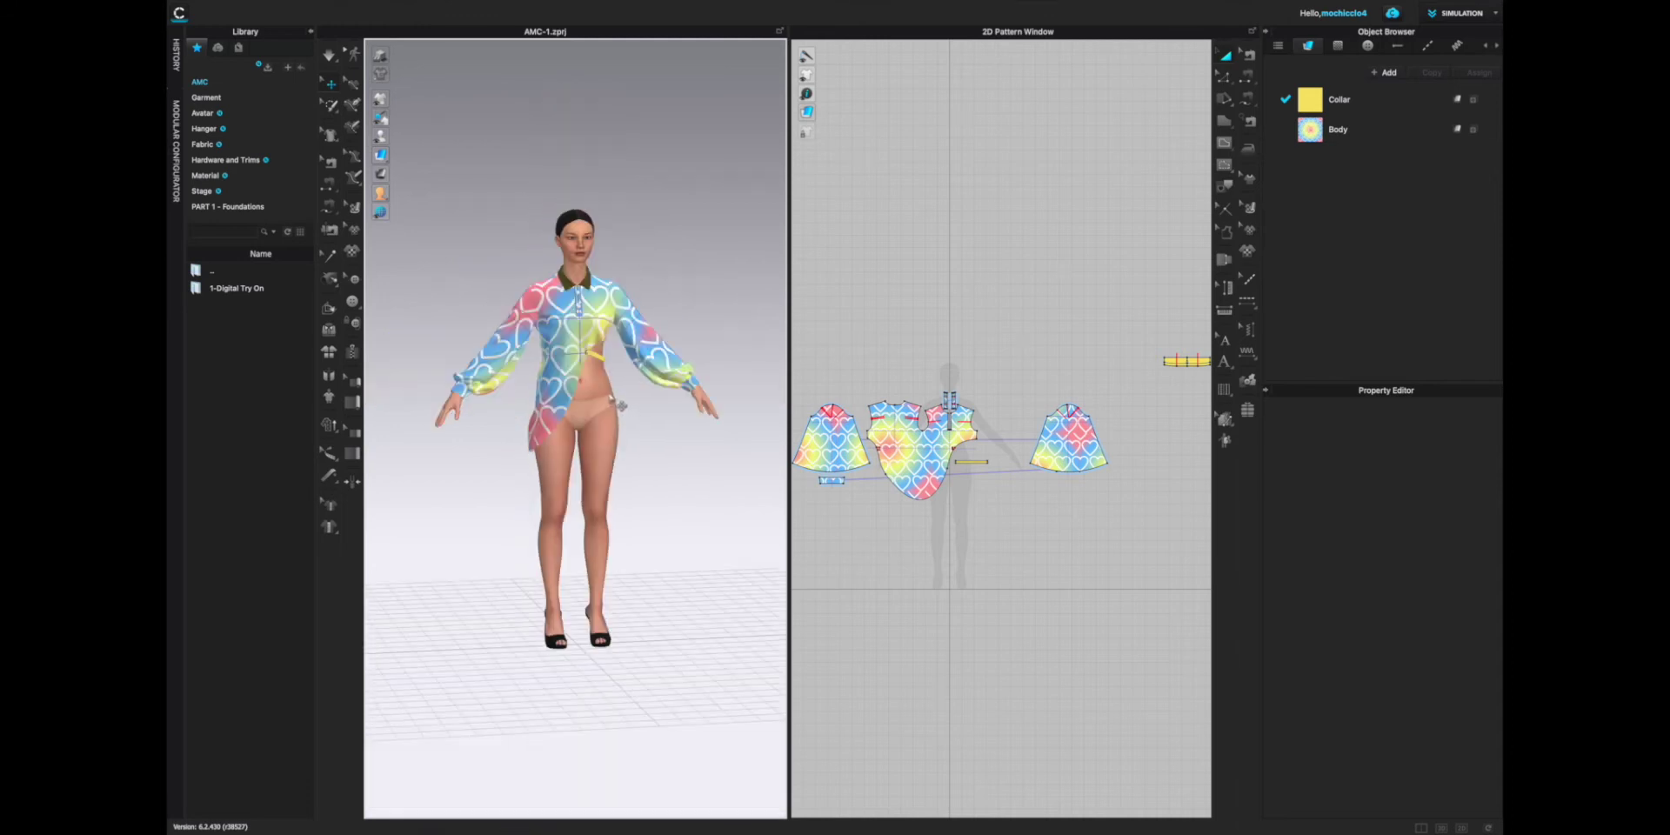
Start a new project and load the FV2_Feifei 3.avt avatar from the library
{"action": "right_click_drag", "start_coordinate": [621, 404], "coordinate": [597, 372]}
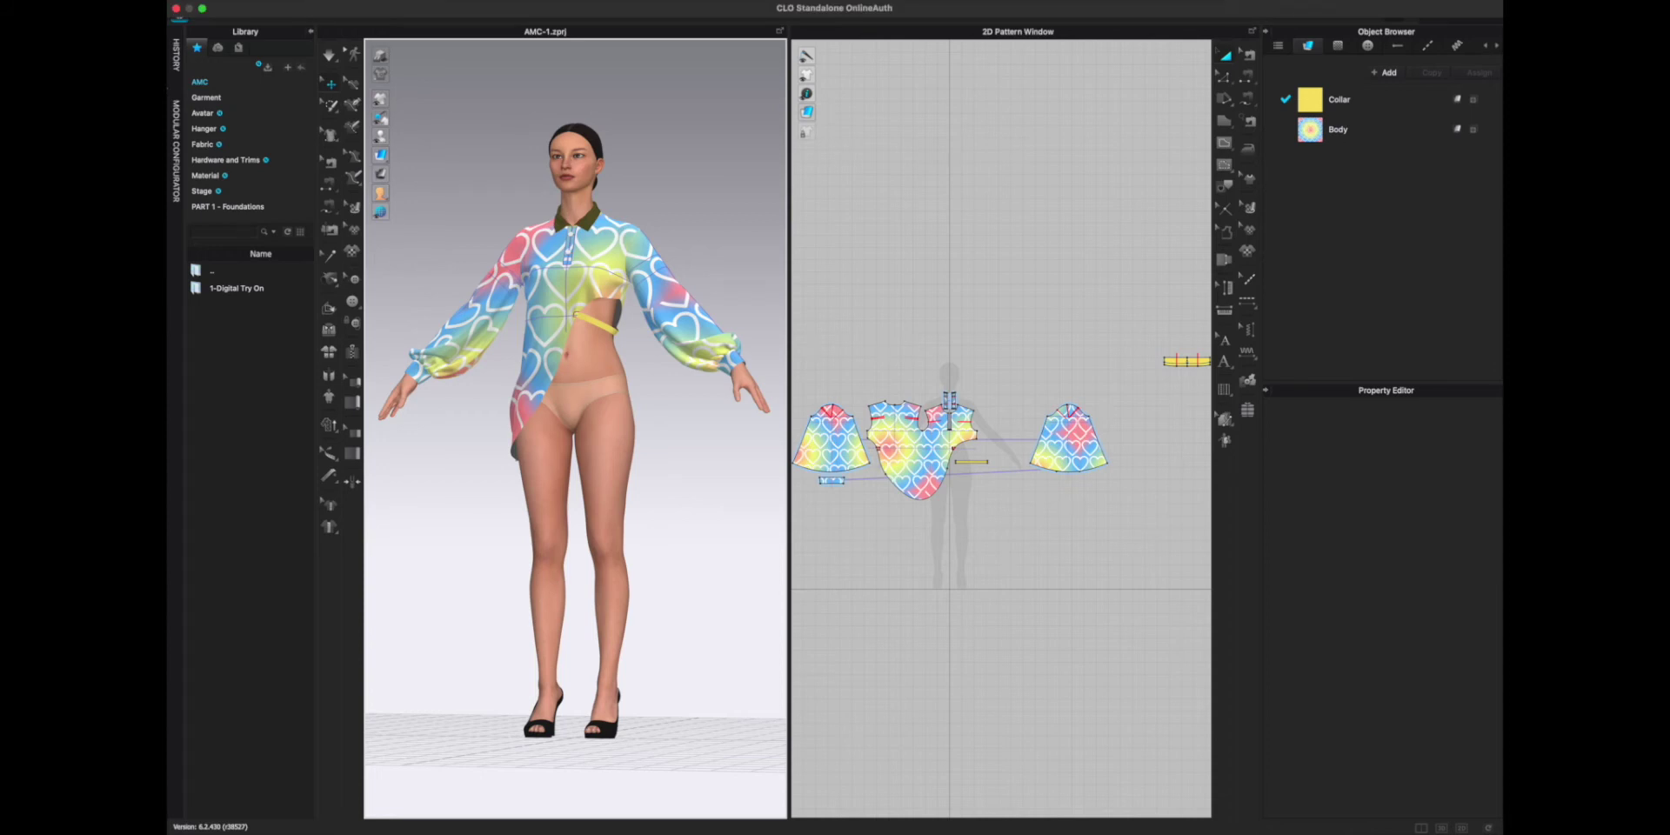
{"action": "left_click", "coordinate": [346, 1]}
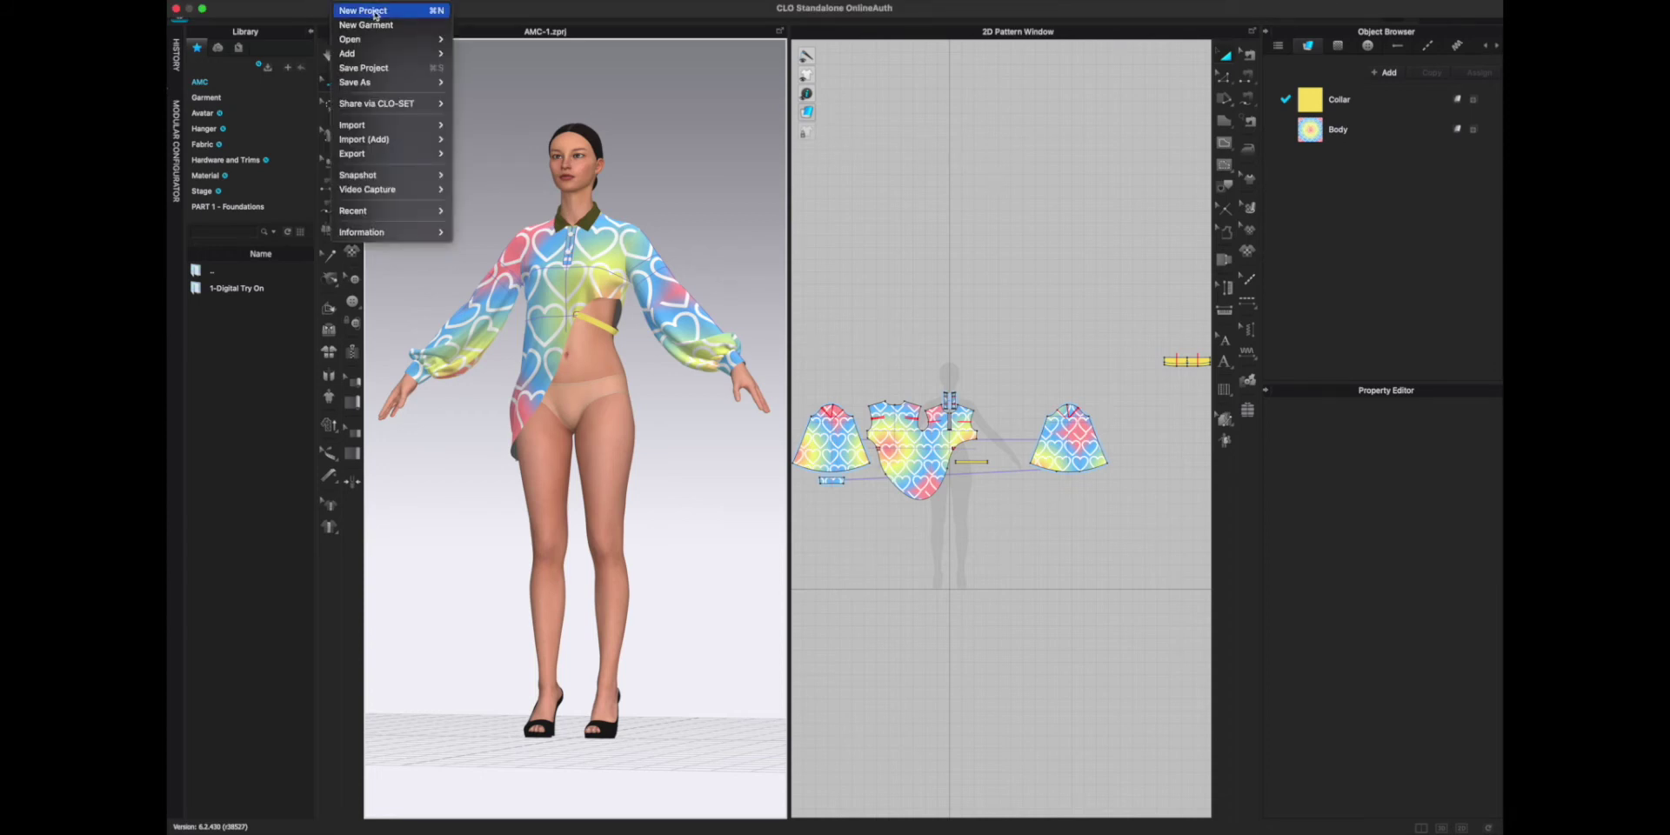
{"action": "left_click", "coordinate": [373, 11]}
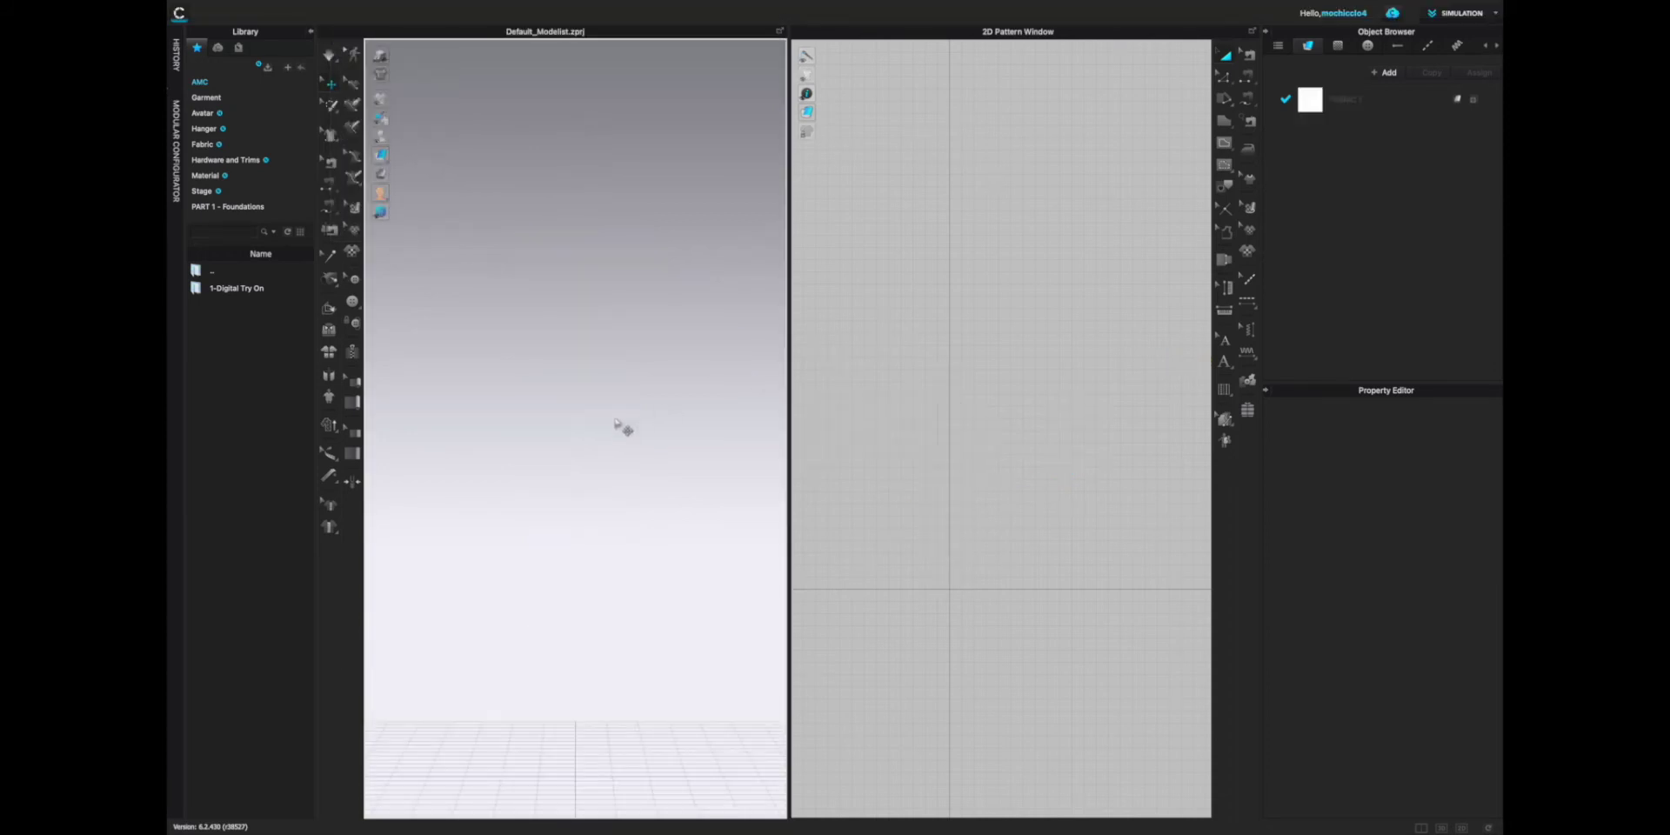
{"action": "left_click", "coordinate": [202, 113]}
{"action": "double_click", "coordinate": [228, 429]}
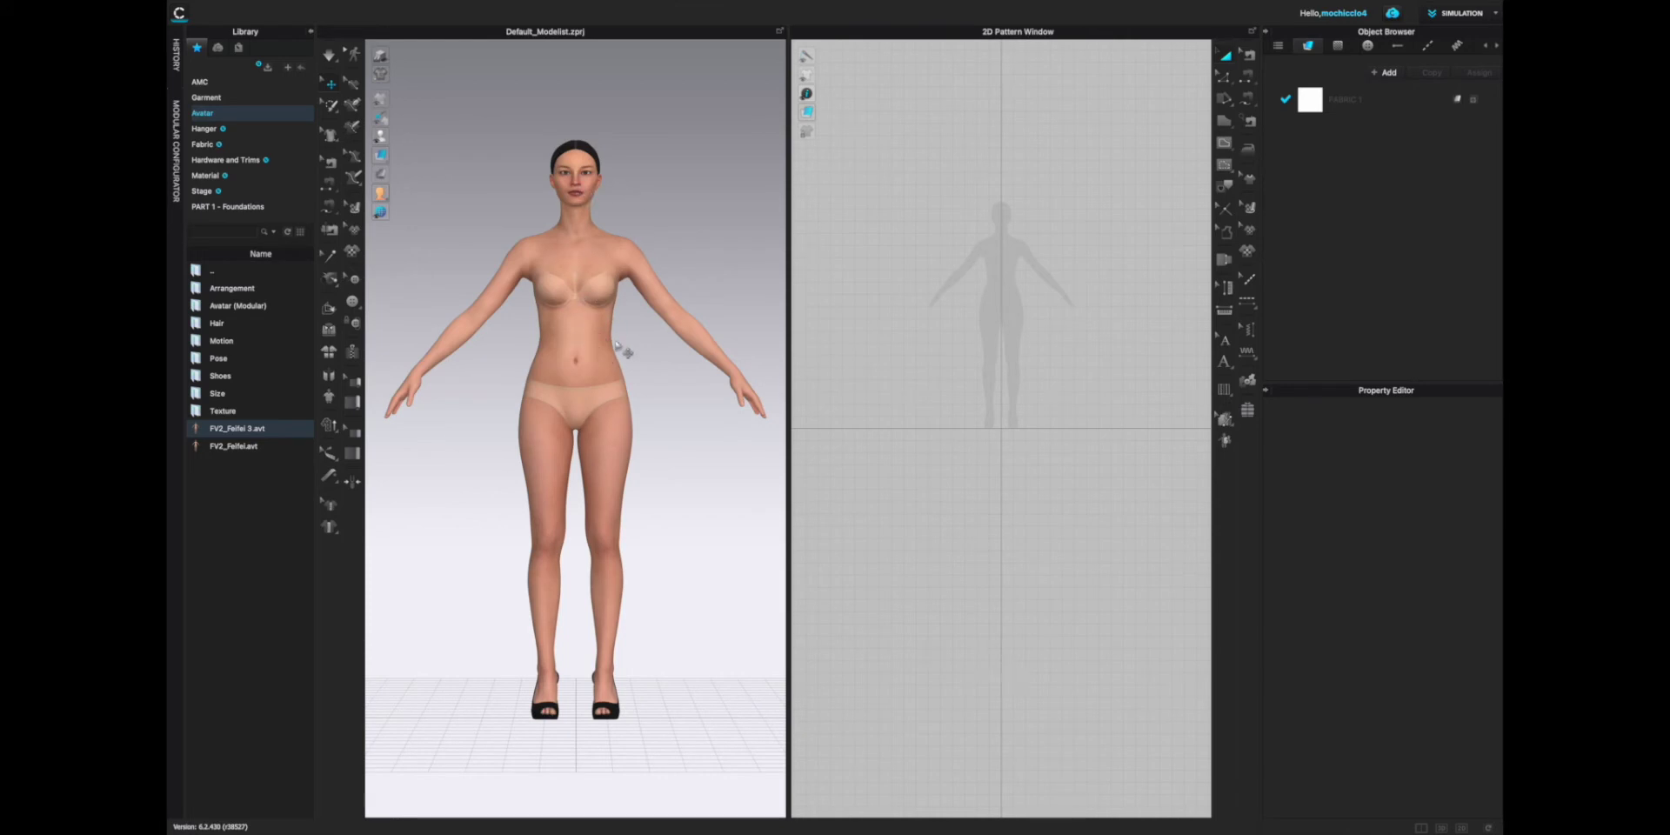
Draw a tall rectangular pattern with a perimeter of about 807 cm around the avatar's silhouette for use as a backdrop
{"action": "scroll", "coordinate": [633, 346], "scroll_direction": "up", "scroll_amount": 3}
{"action": "right_click_drag", "start_coordinate": [626, 337], "coordinate": [623, 409]}
{"action": "middle_click_drag", "start_coordinate": [622, 408], "coordinate": [635, 352]}
{"action": "right_click_drag", "start_coordinate": [636, 364], "coordinate": [656, 362]}
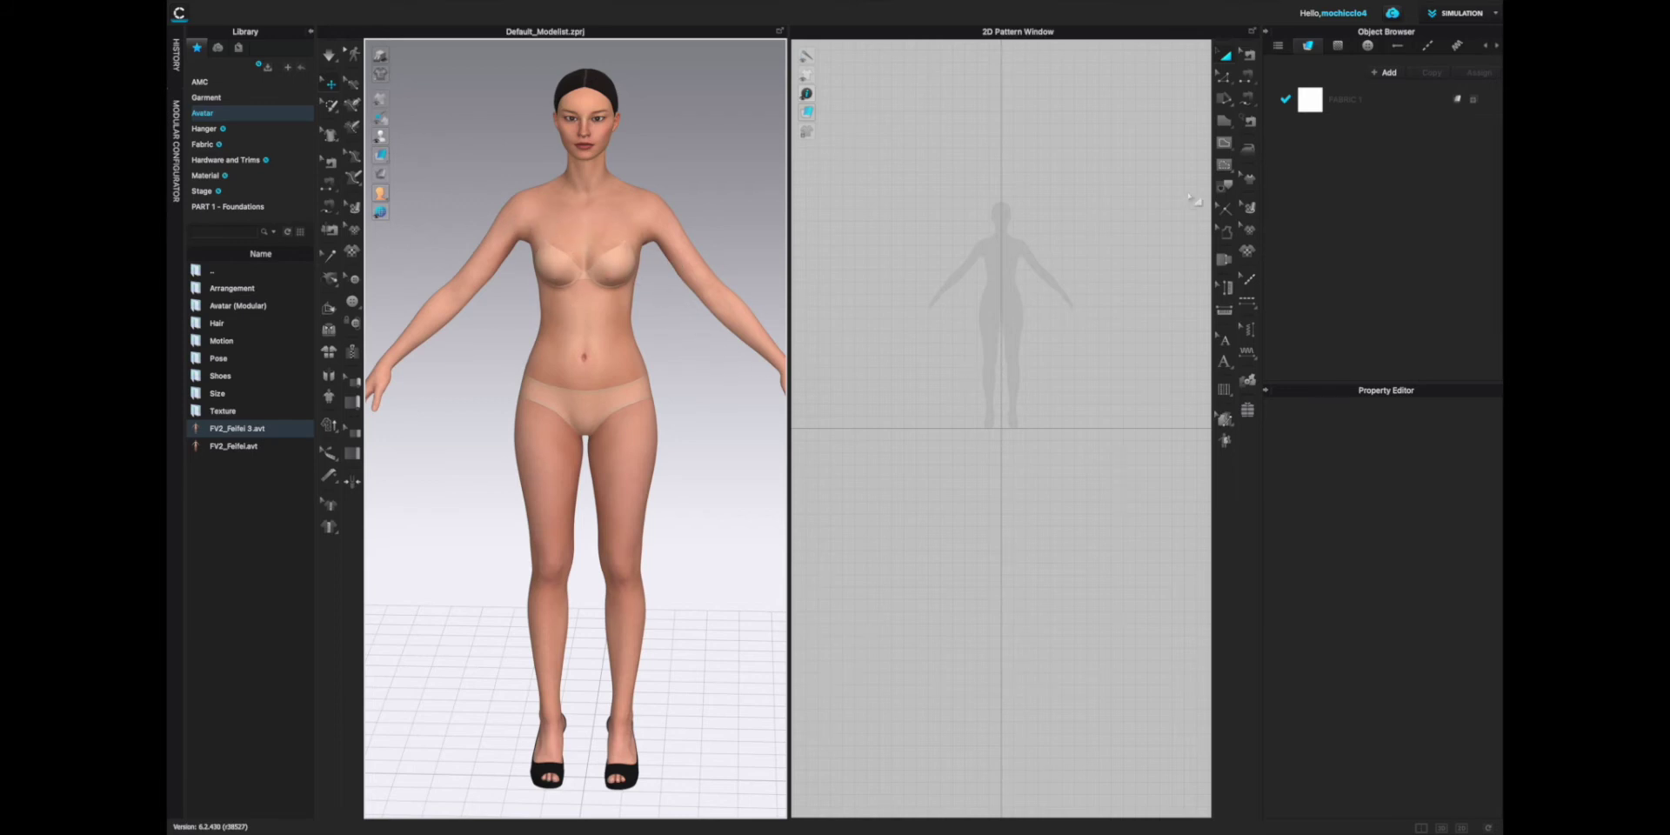
{"action": "mouse_move", "coordinate": [1225, 126]}
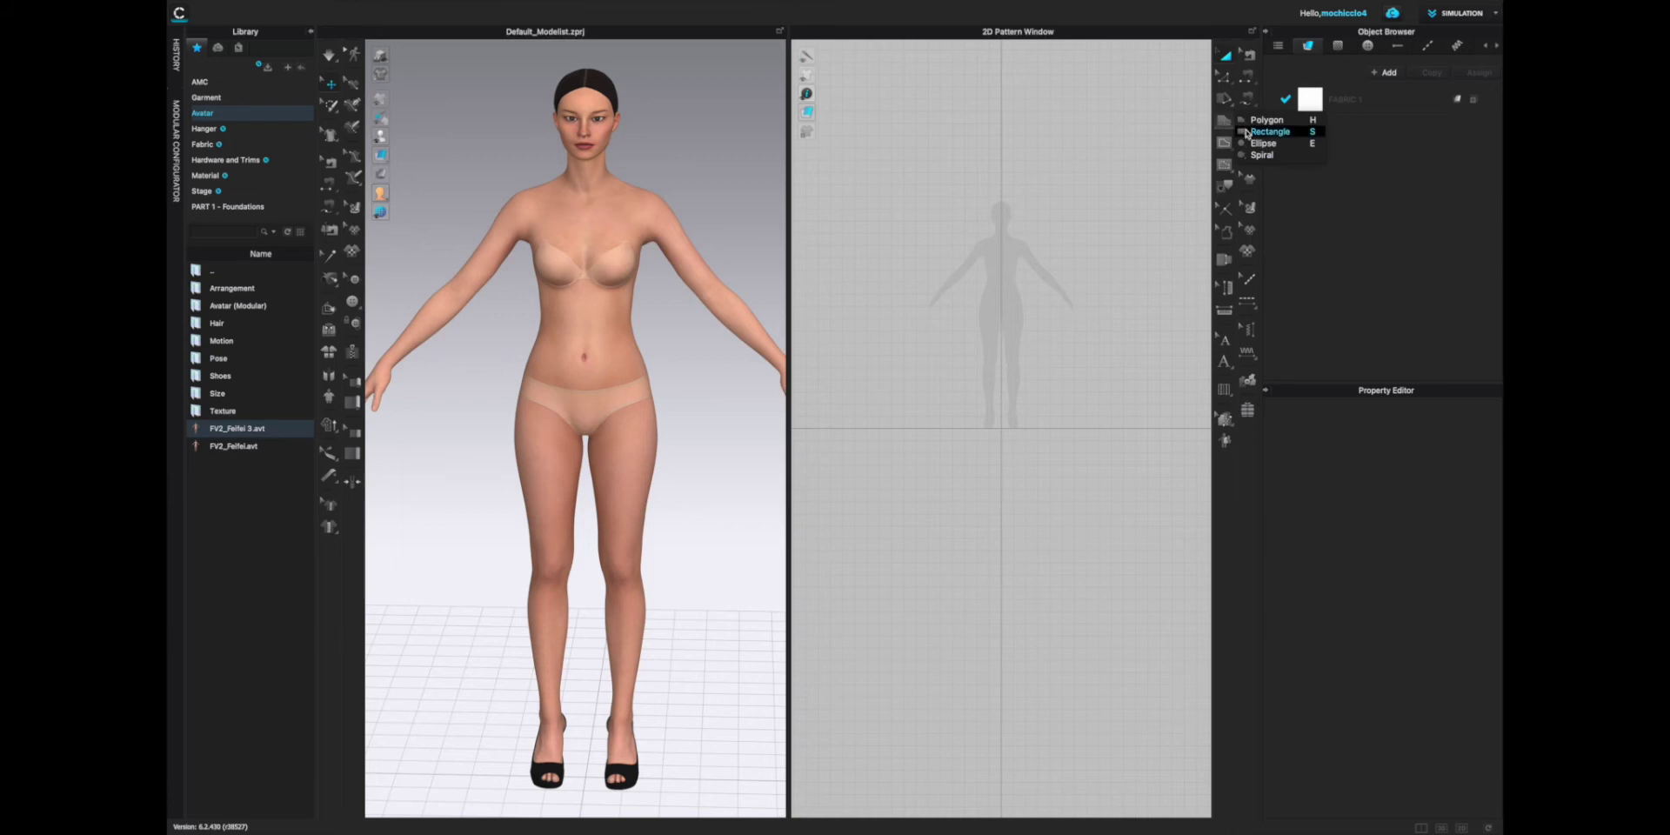
{"action": "left_click", "coordinate": [1246, 132]}
{"action": "left_click_drag", "start_coordinate": [902, 126], "coordinate": [1094, 428]}
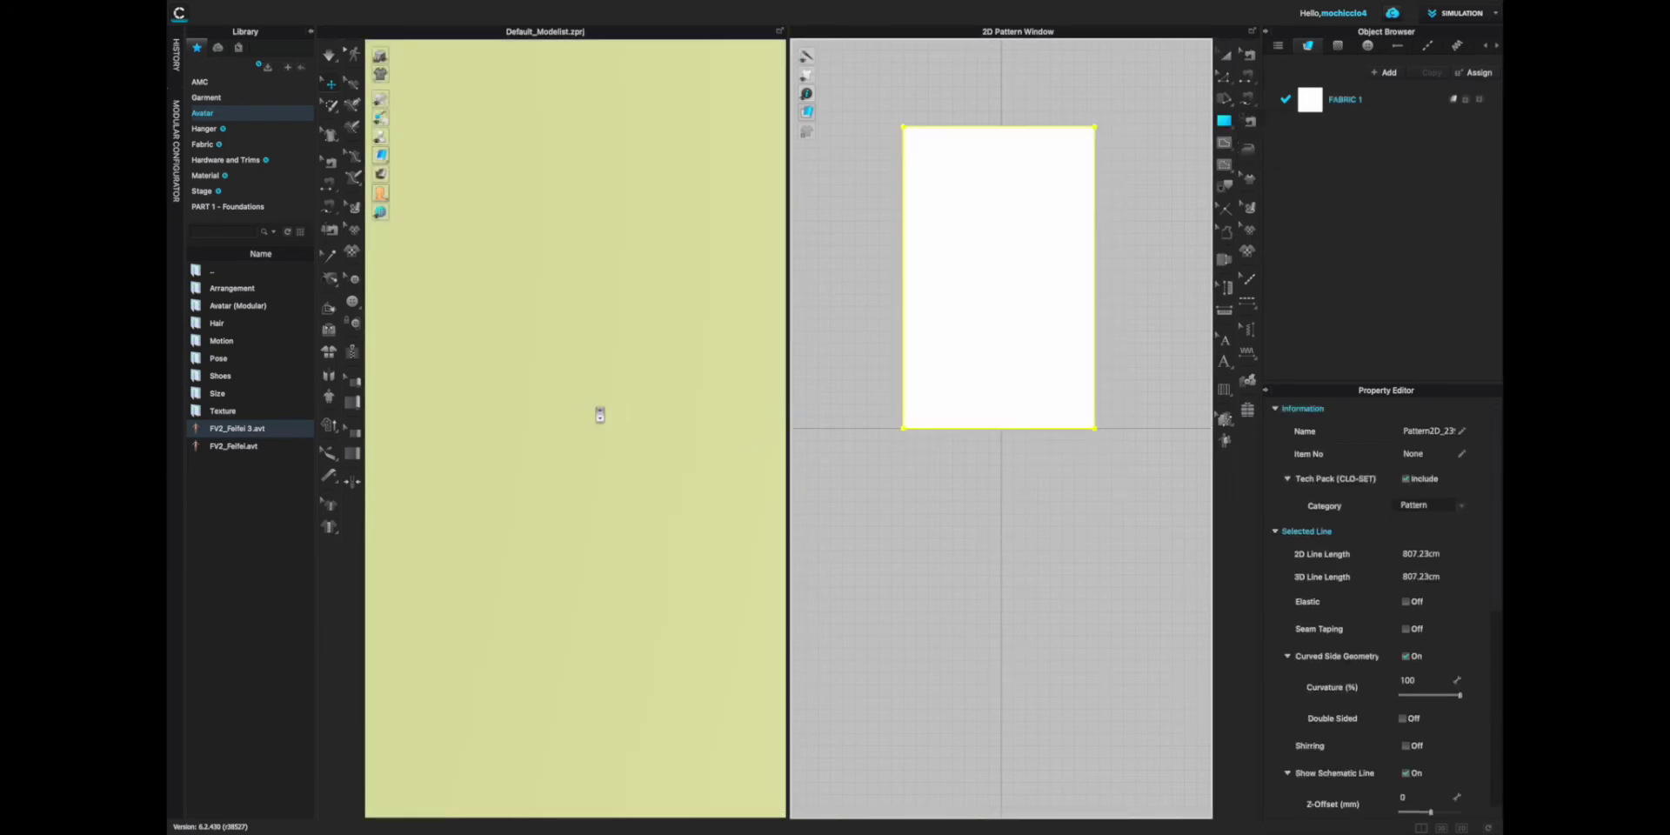
Move the rectangular pattern from in front of the avatar to behind it in the 3D scene
{"action": "scroll", "coordinate": [599, 413], "scroll_direction": "down", "scroll_amount": 6}
{"action": "right_click_drag", "start_coordinate": [604, 425], "coordinate": [667, 436]}
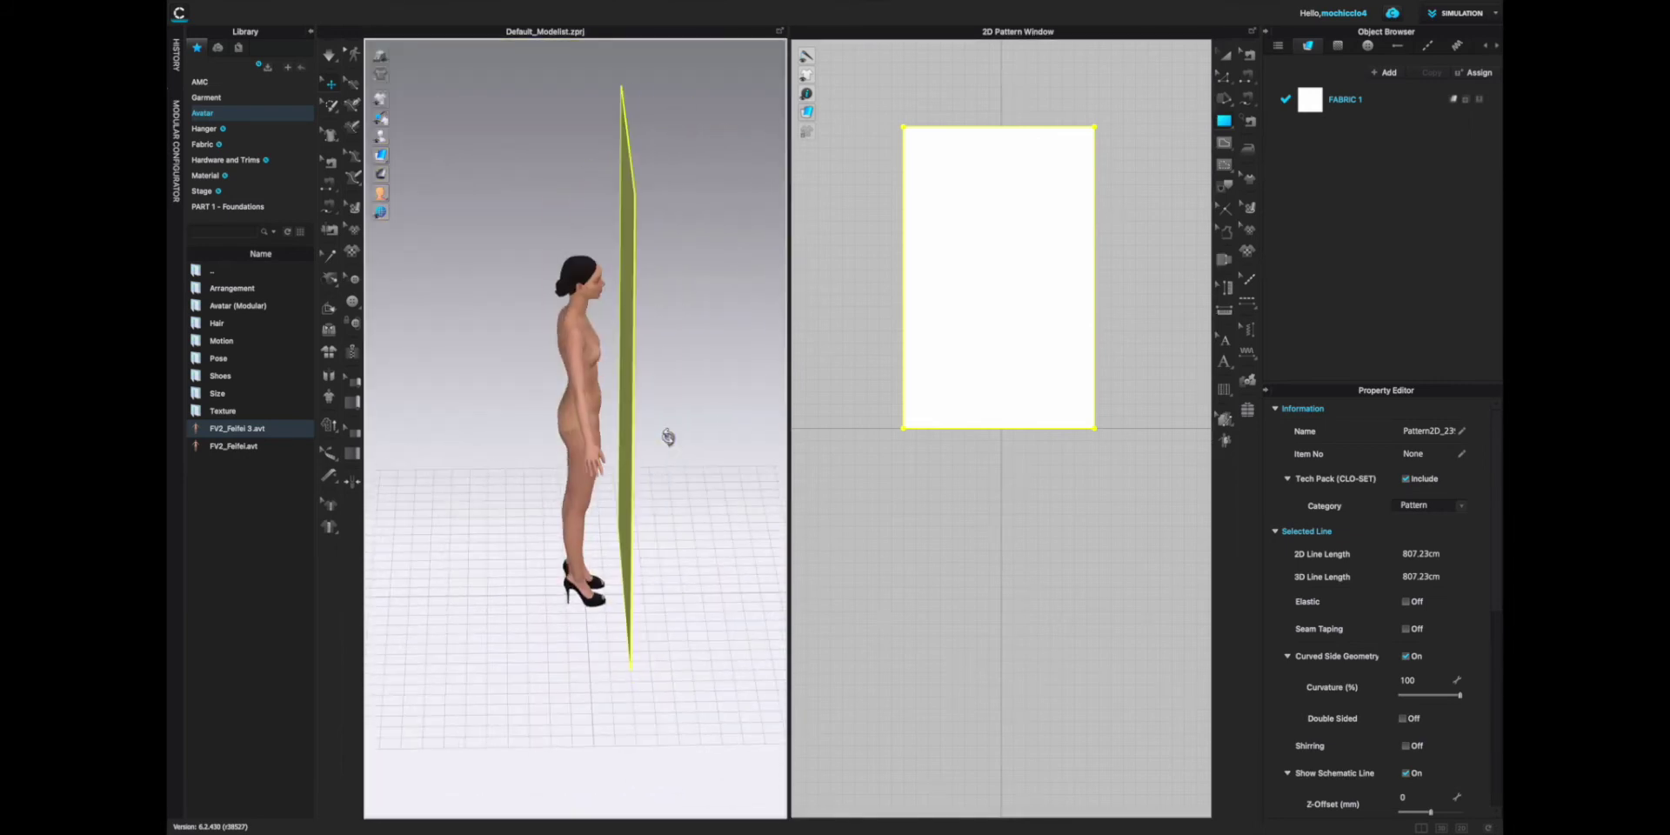
{"action": "left_click", "coordinate": [643, 421]}
{"action": "left_click", "coordinate": [644, 424]}
{"action": "left_click_drag", "start_coordinate": [648, 403], "coordinate": [518, 403]}
{"action": "key", "text": "2"}
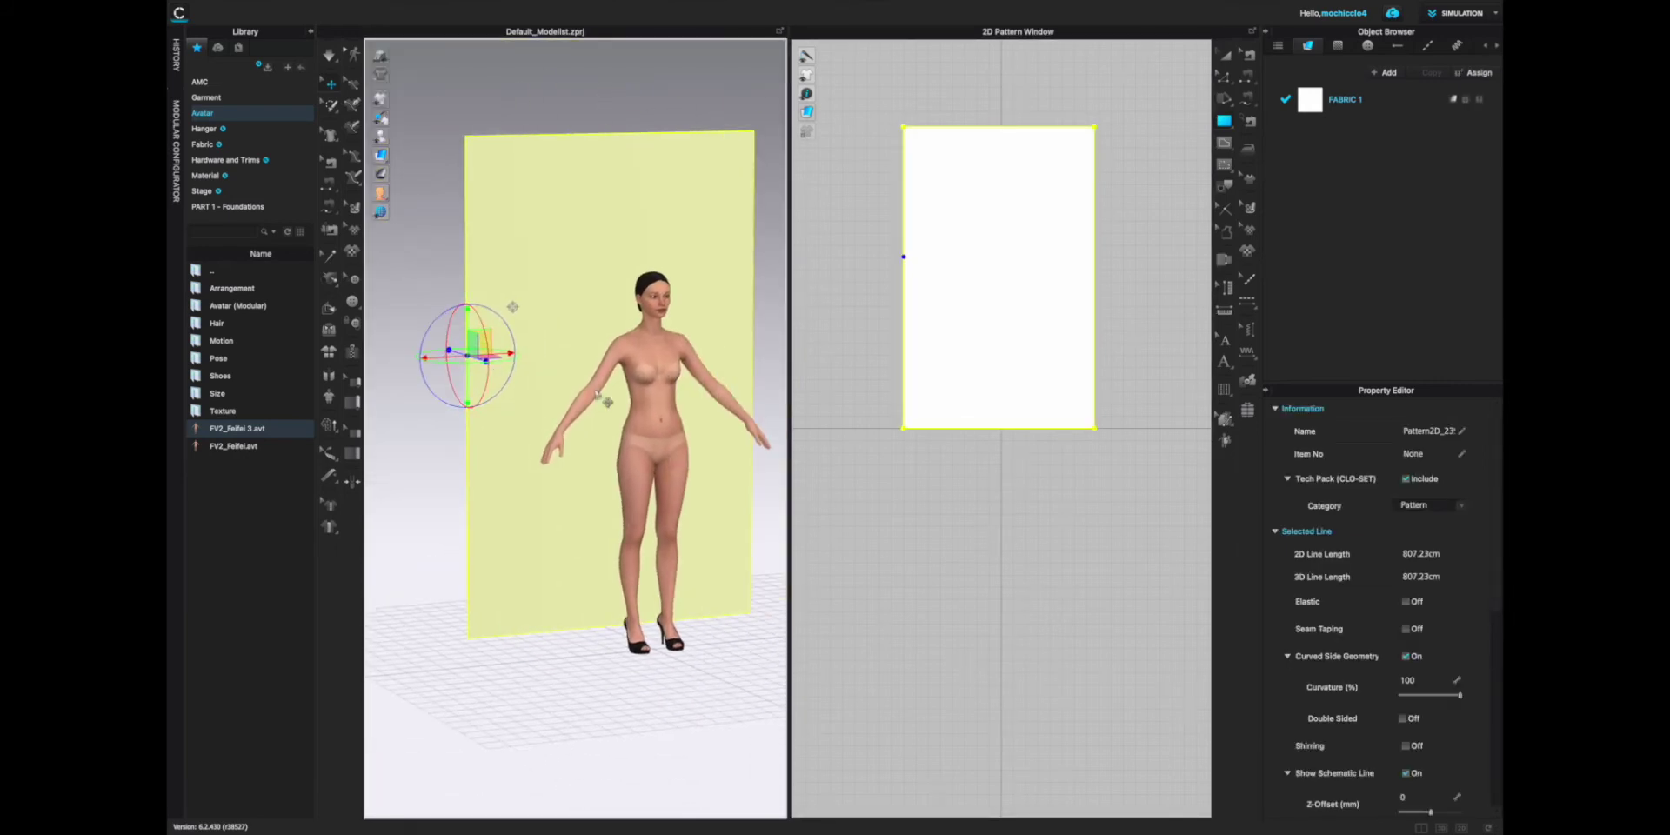
{"action": "middle_click_drag", "start_coordinate": [581, 388], "coordinate": [479, 358]}
{"action": "right_click_drag", "start_coordinate": [586, 368], "coordinate": [580, 368]}
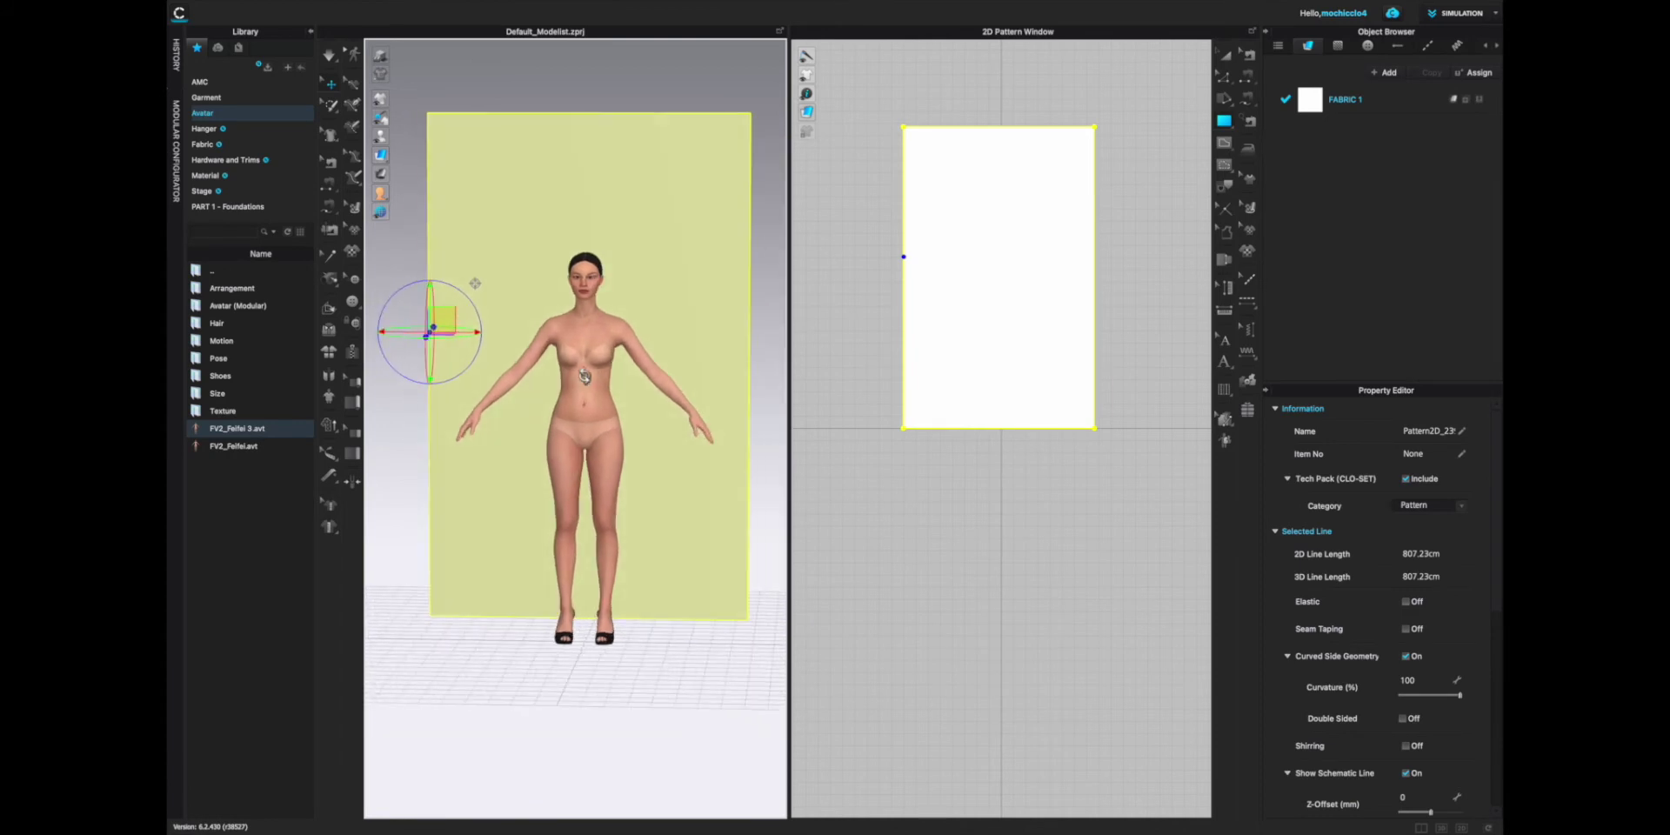
{"action": "left_click", "coordinate": [759, 303]}
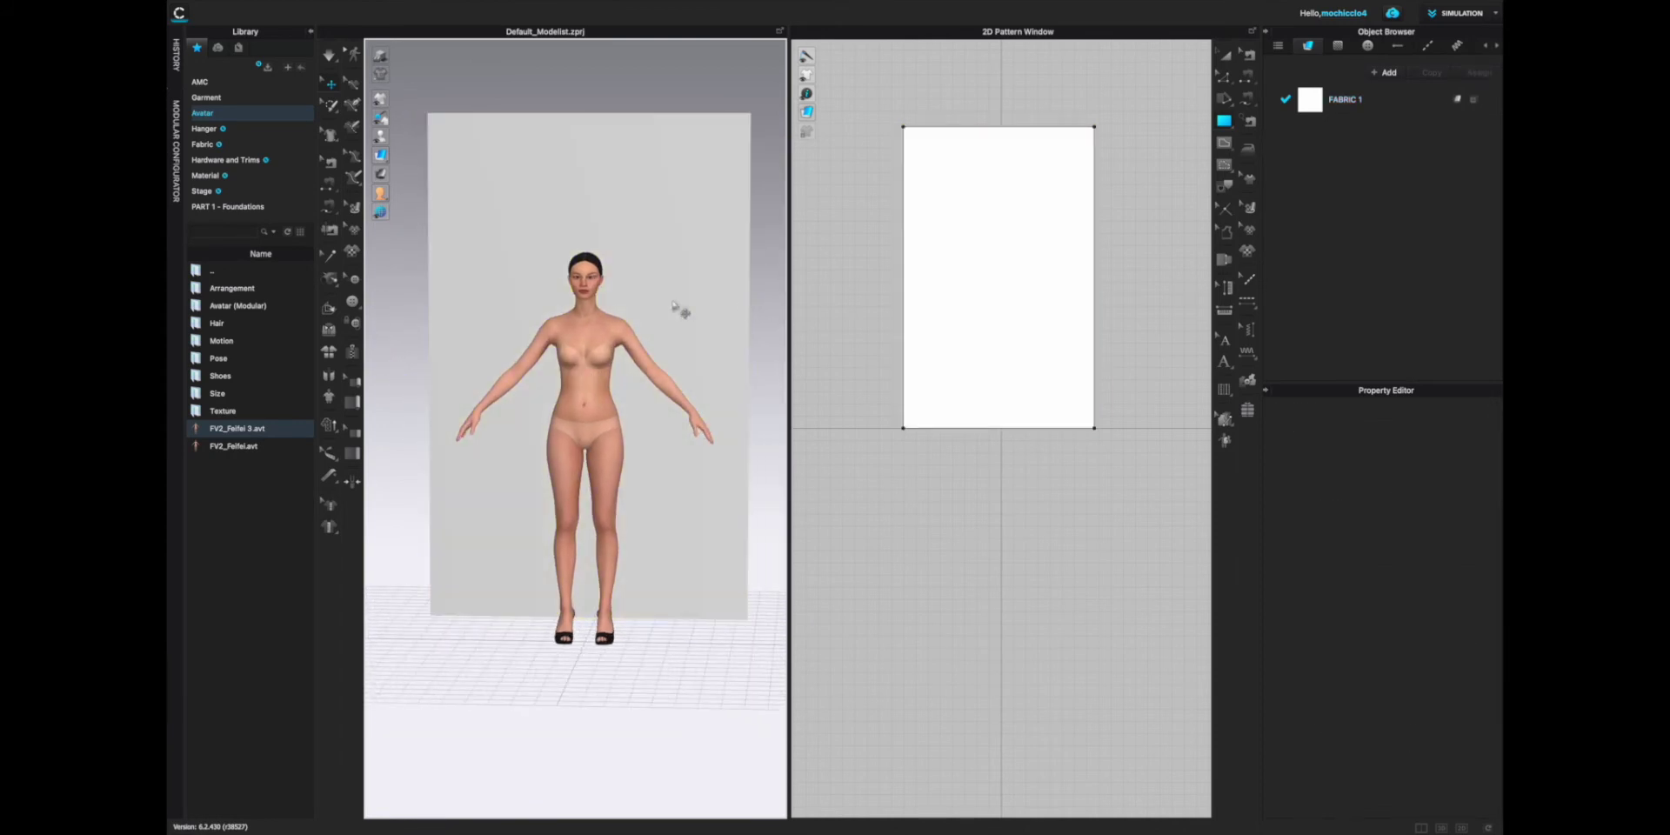
Add the IMG_4046 photo from the AMC folder's 1-Digital Try On subfolder as a graphic near the rectangle's centre, 12.70 by 19.05 cm
{"action": "left_click", "coordinate": [353, 253]}
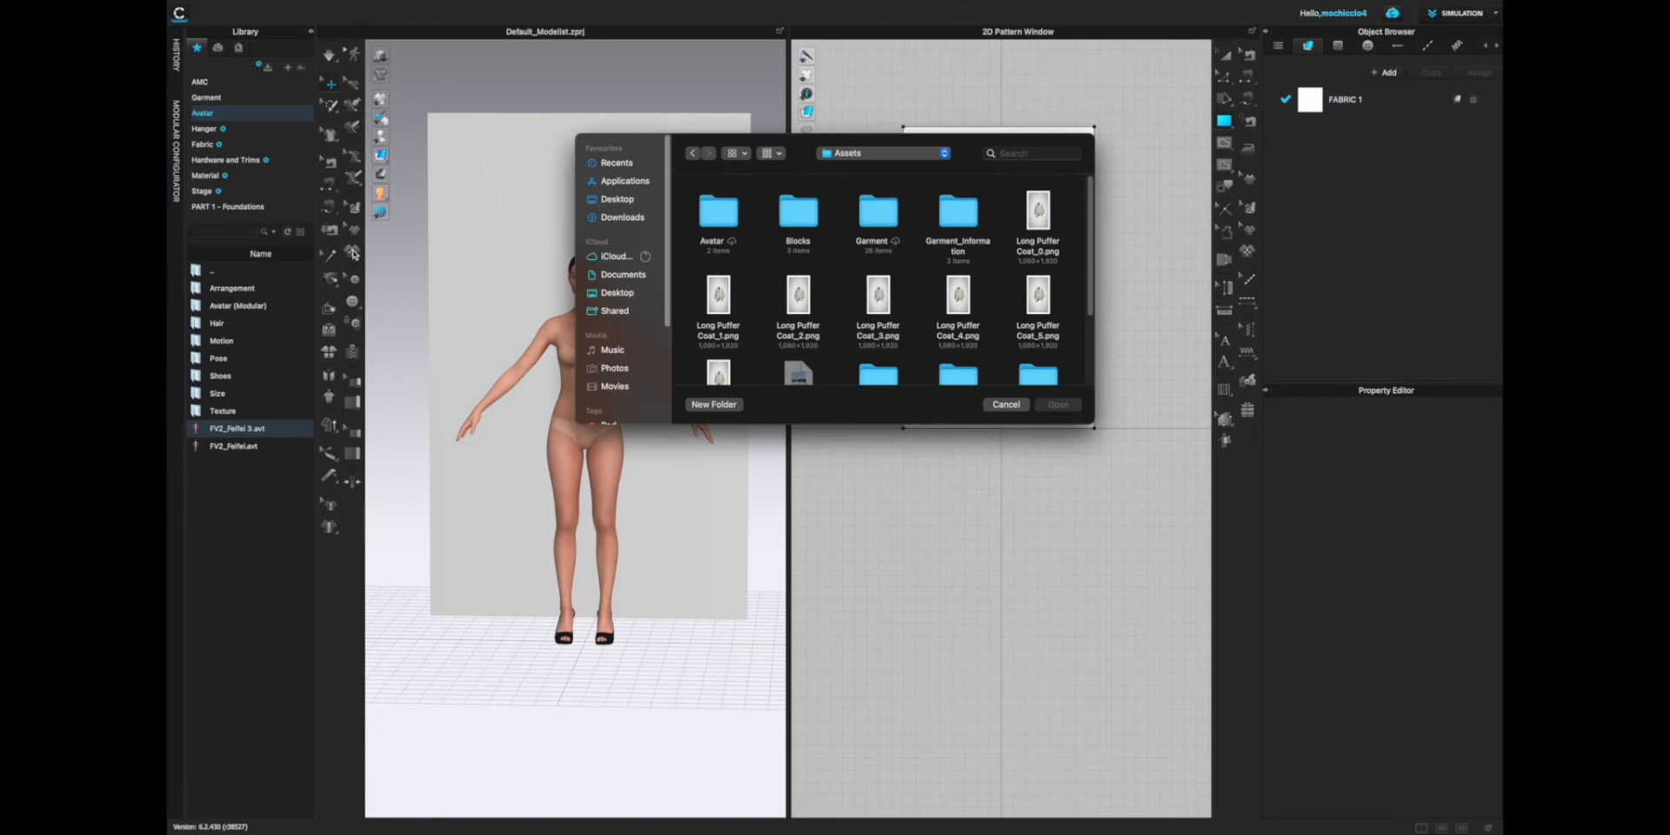
{"action": "left_click", "coordinate": [616, 199]}
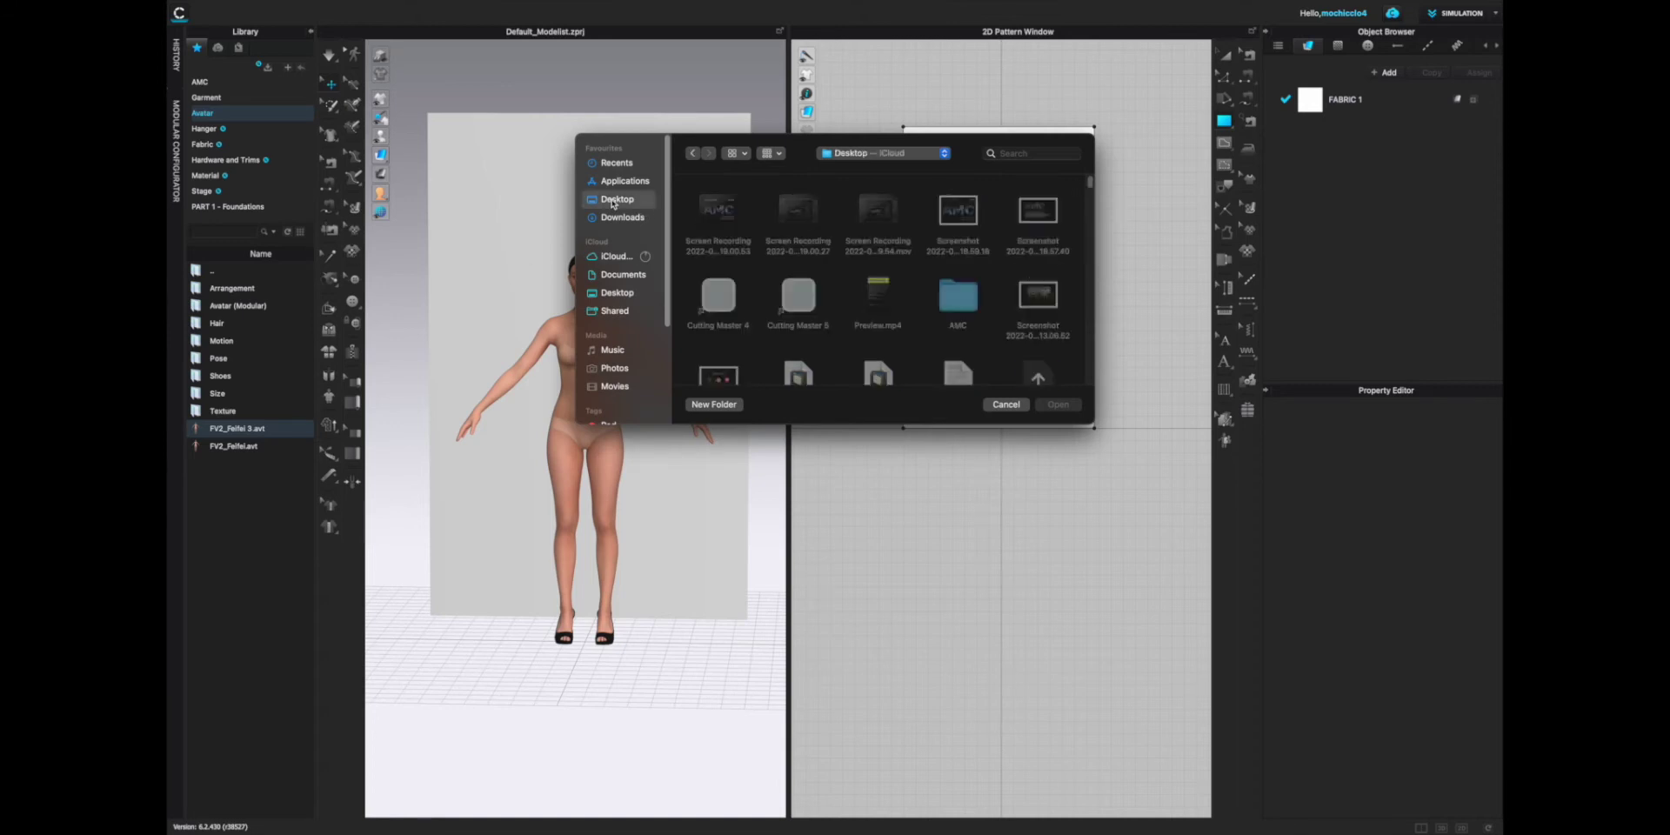
{"action": "double_click", "coordinate": [958, 297]}
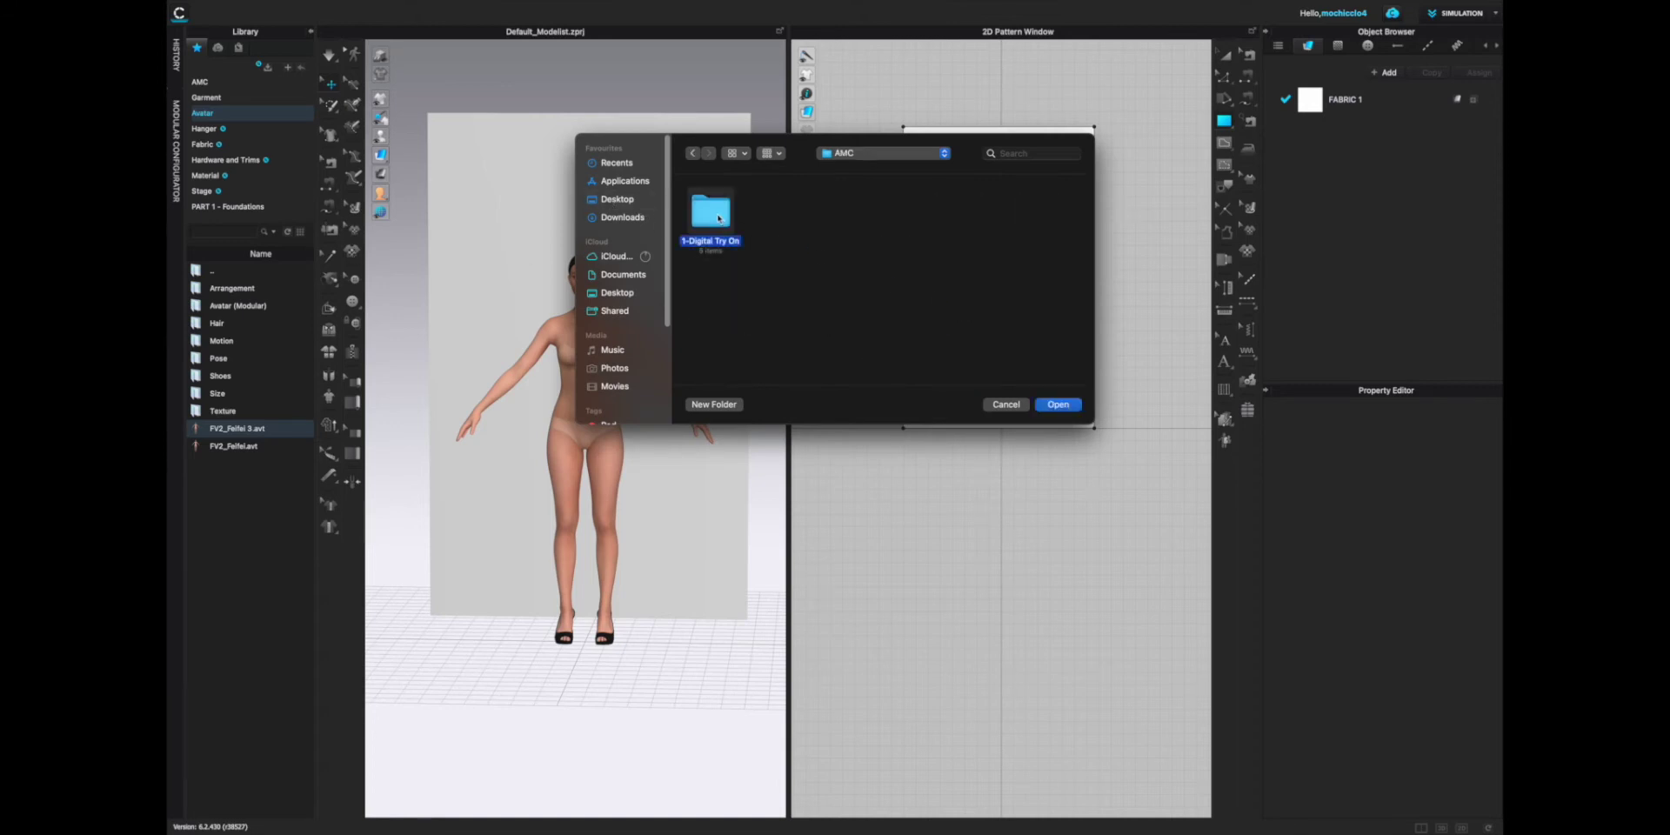
{"action": "double_click", "coordinate": [709, 213]}
{"action": "double_click", "coordinate": [924, 222]}
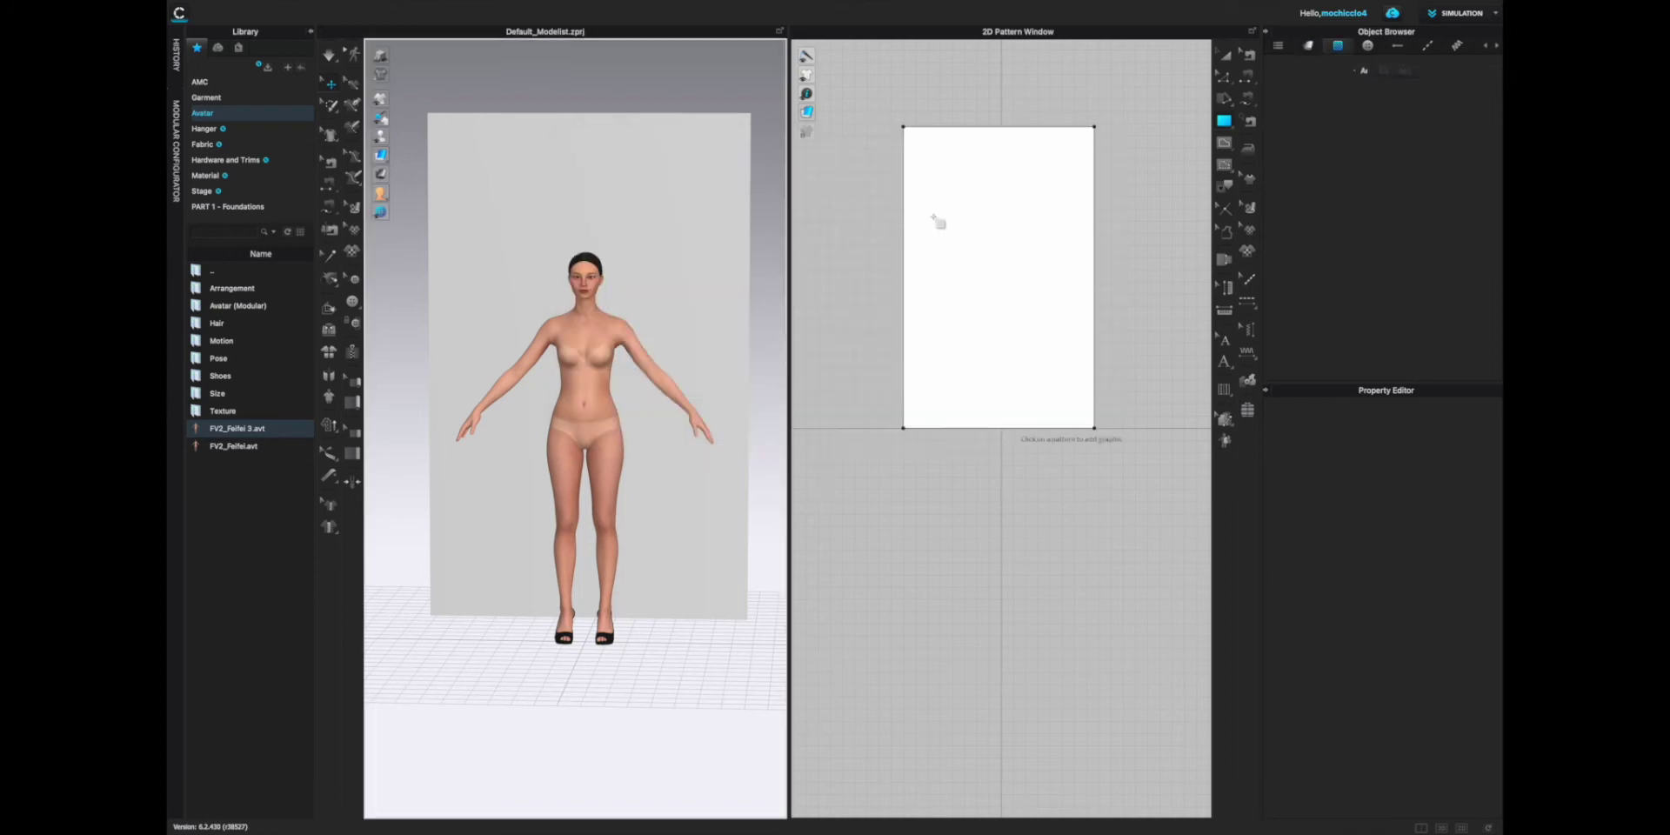
{"action": "left_click", "coordinate": [999, 271]}
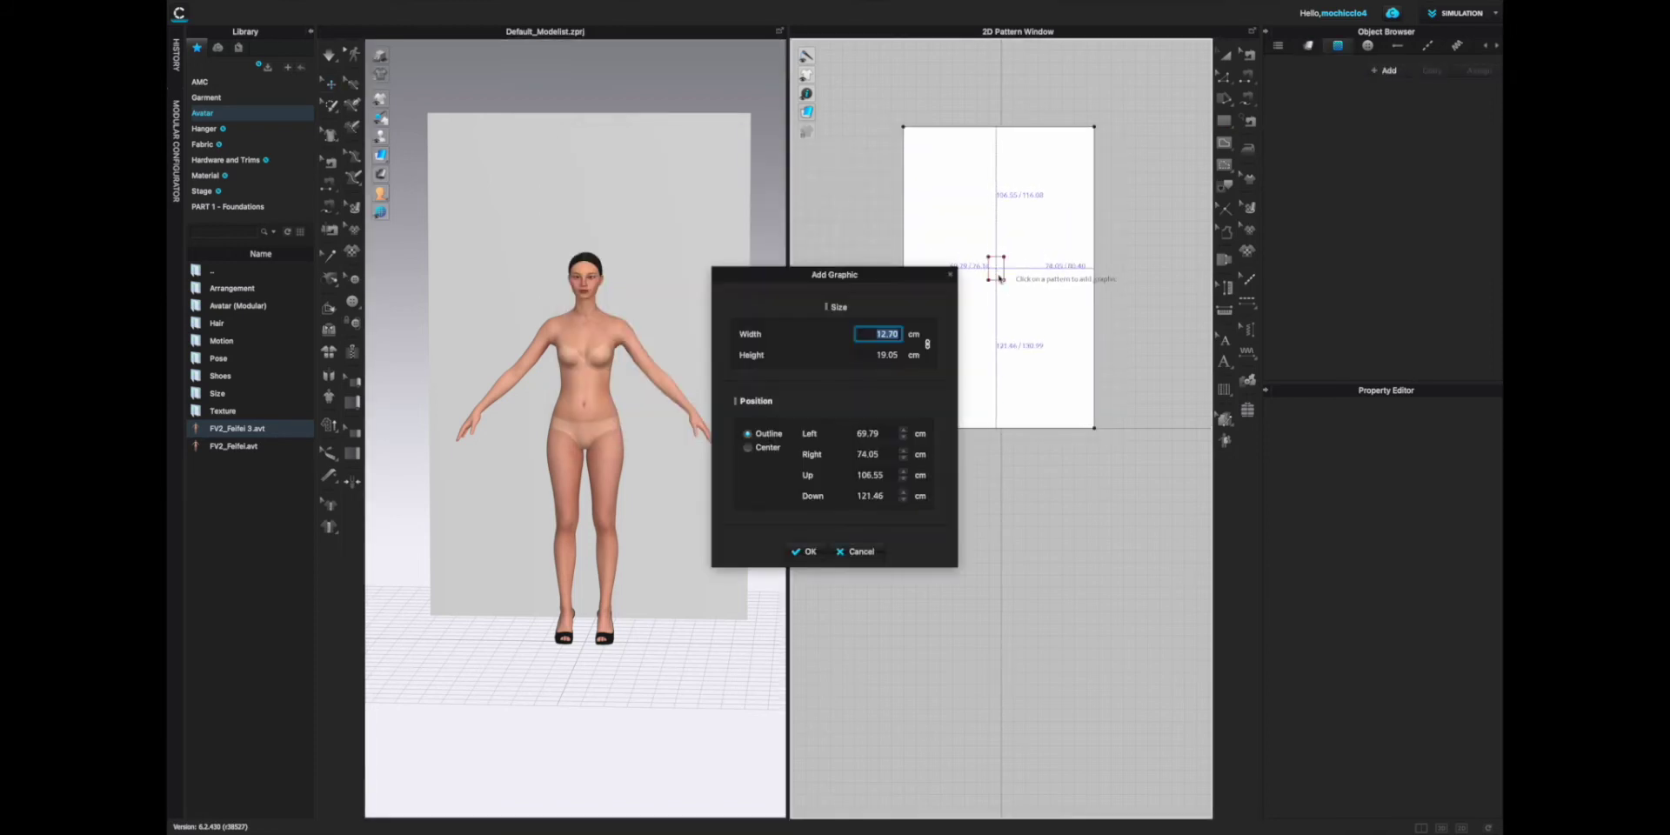
{"action": "left_click", "coordinate": [804, 551]}
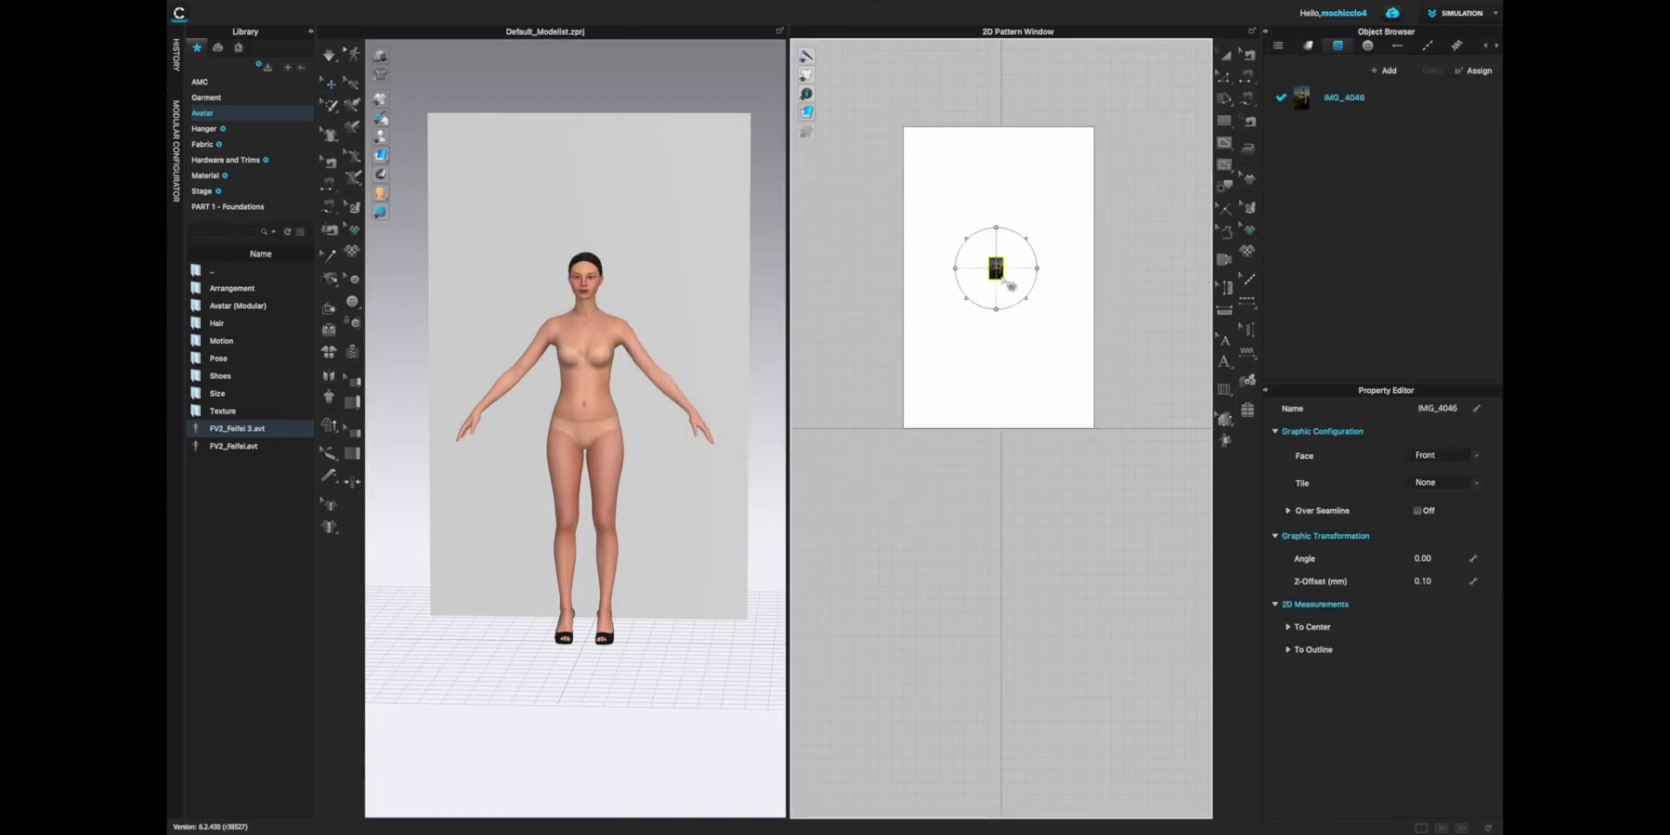
Enlarge the photo graphic to cover most of the rectangular pattern and adjust its position on the pattern
{"action": "left_click_drag", "start_coordinate": [1022, 295], "coordinate": [1088, 363]}
{"action": "left_click_drag", "start_coordinate": [1008, 274], "coordinate": [1008, 282]}
{"action": "right_click_drag", "start_coordinate": [593, 408], "coordinate": [652, 339]}
{"action": "scroll", "coordinate": [610, 419], "scroll_direction": "up", "scroll_amount": 1}
{"action": "scroll", "coordinate": [615, 423], "scroll_direction": "up", "scroll_amount": 1}
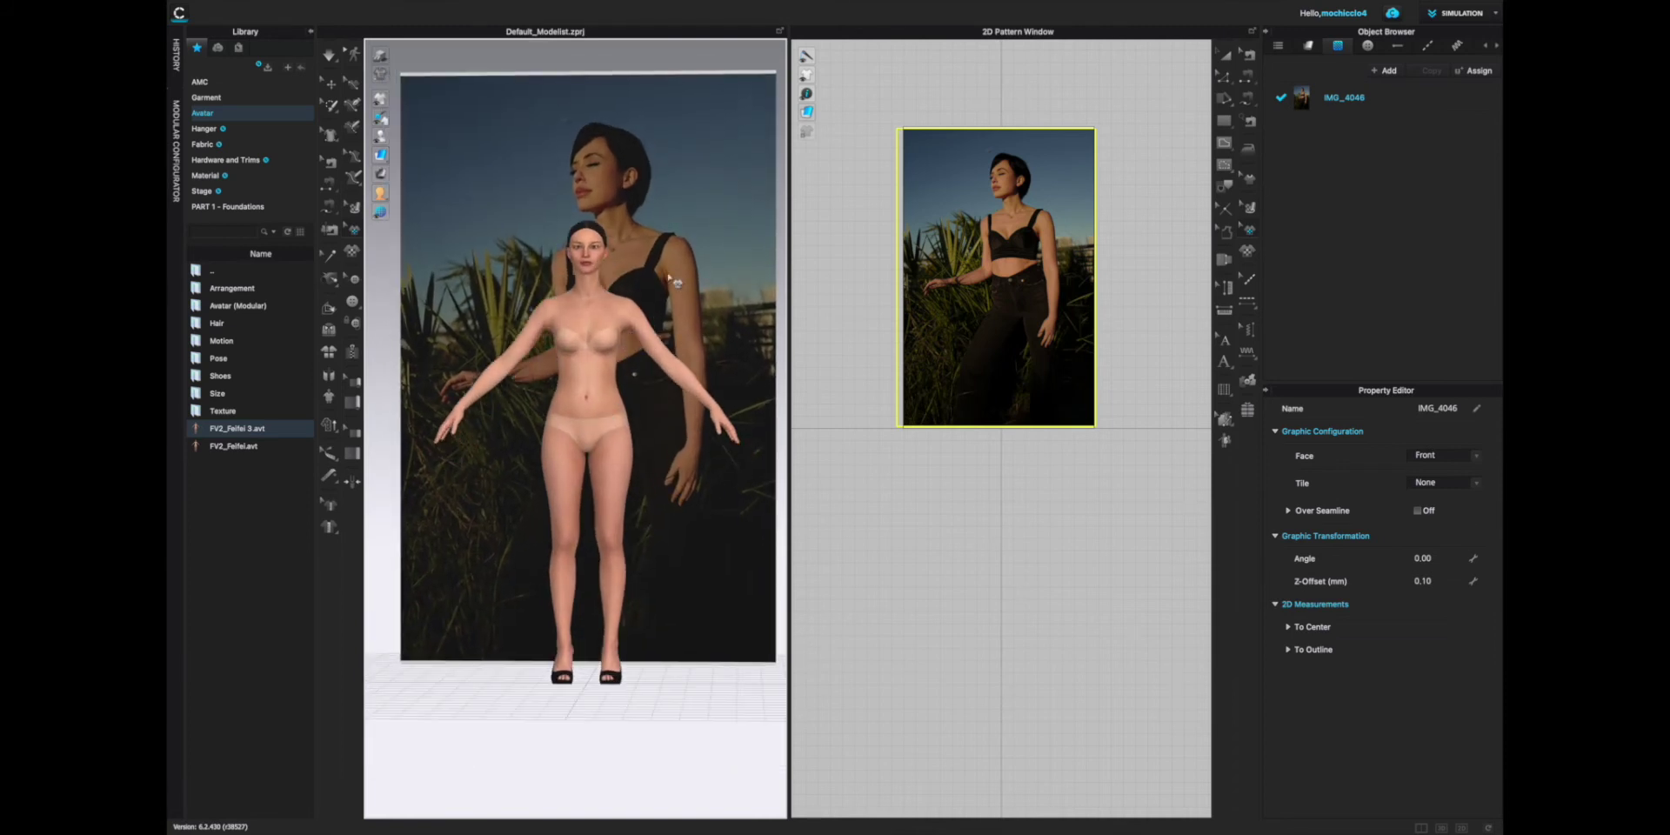
{"action": "mouse_move", "coordinate": [1049, 360]}
{"action": "left_mouse_down"}
{"action": "mouse_move", "coordinate": [1025, 304]}
{"action": "mouse_move", "coordinate": [1053, 361]}
{"action": "left_mouse_up"}
Turn on the avatar's joint display and frame the reference photo beside it for posing
{"action": "mouse_move", "coordinate": [381, 139]}
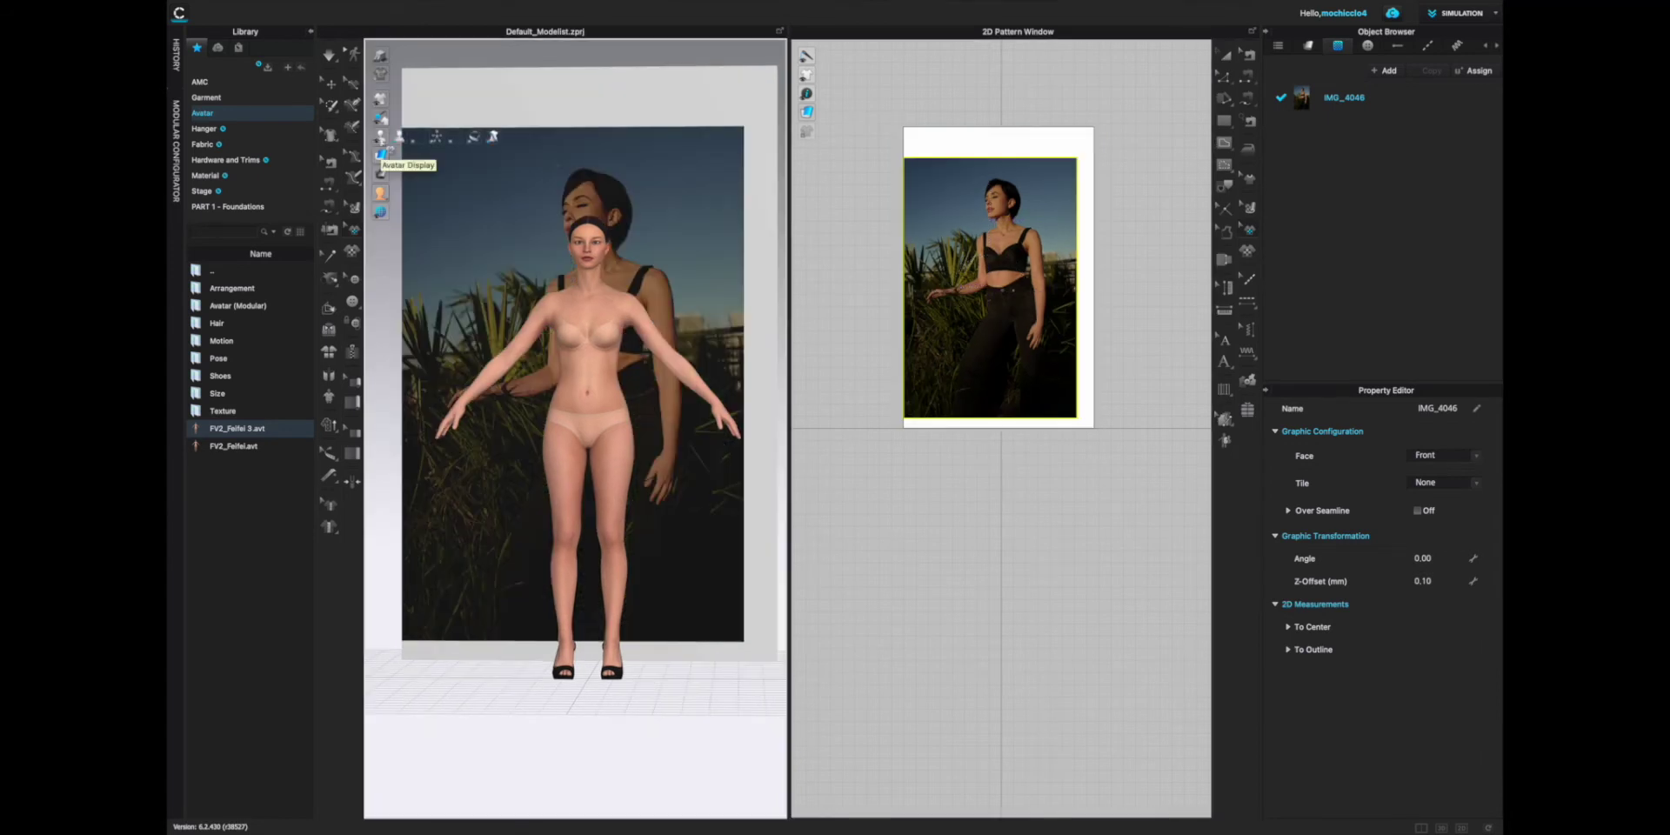
{"action": "left_click", "coordinate": [454, 137]}
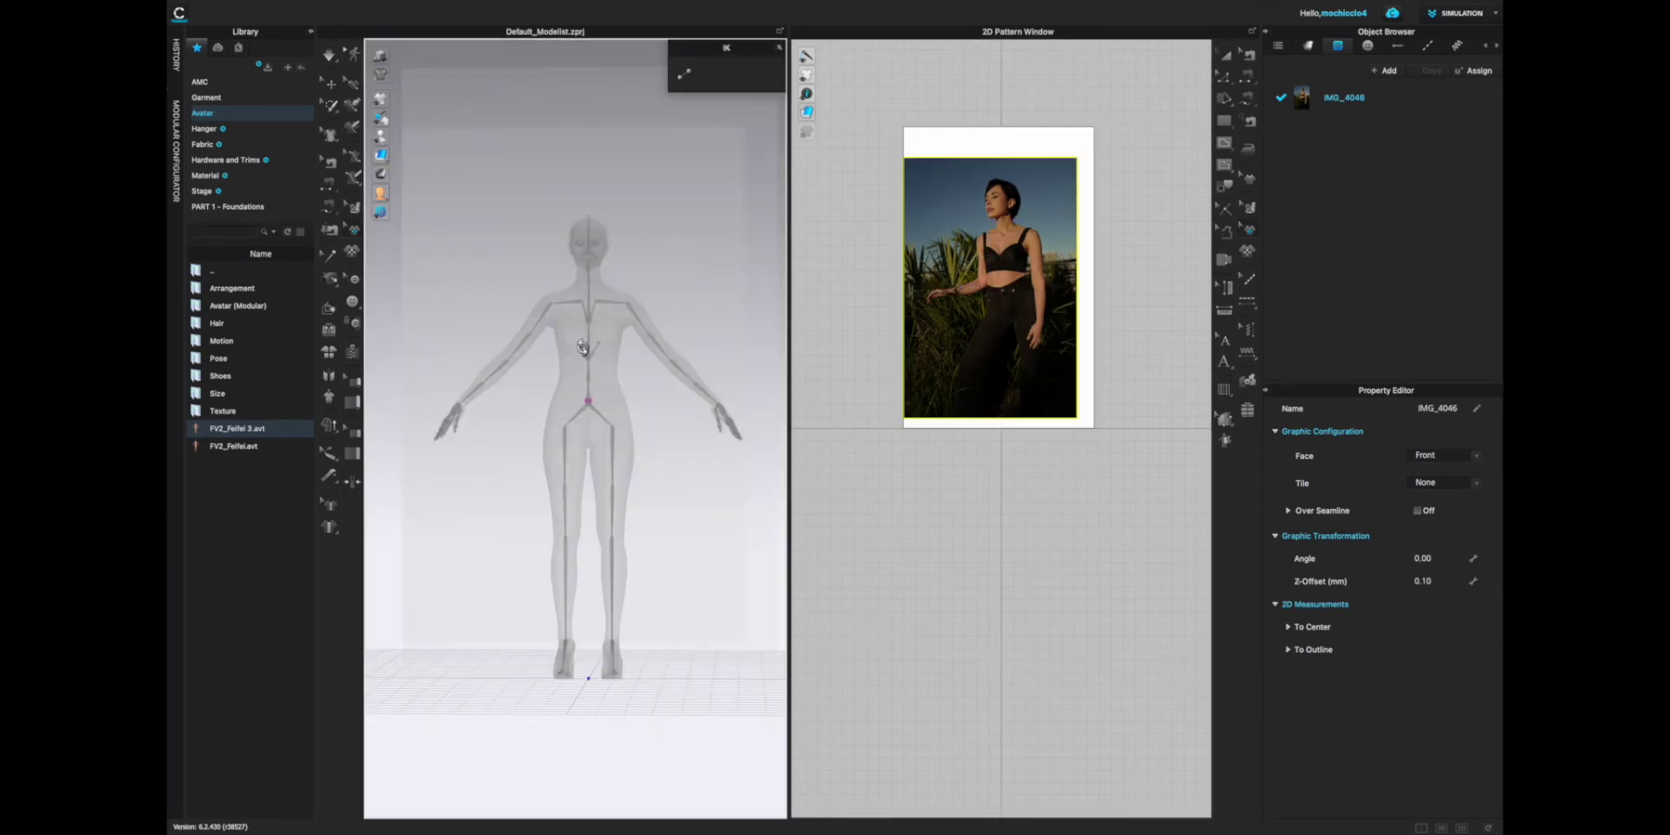
{"action": "scroll", "coordinate": [927, 280], "scroll_direction": "up", "scroll_amount": 5}
{"action": "middle_click_drag", "start_coordinate": [927, 280], "coordinate": [945, 379]}
{"action": "scroll", "coordinate": [896, 306], "scroll_direction": "down", "scroll_amount": 3}
{"action": "scroll", "coordinate": [929, 356], "scroll_direction": "down", "scroll_amount": 2}
{"action": "scroll", "coordinate": [947, 368], "scroll_direction": "up", "scroll_amount": 5}
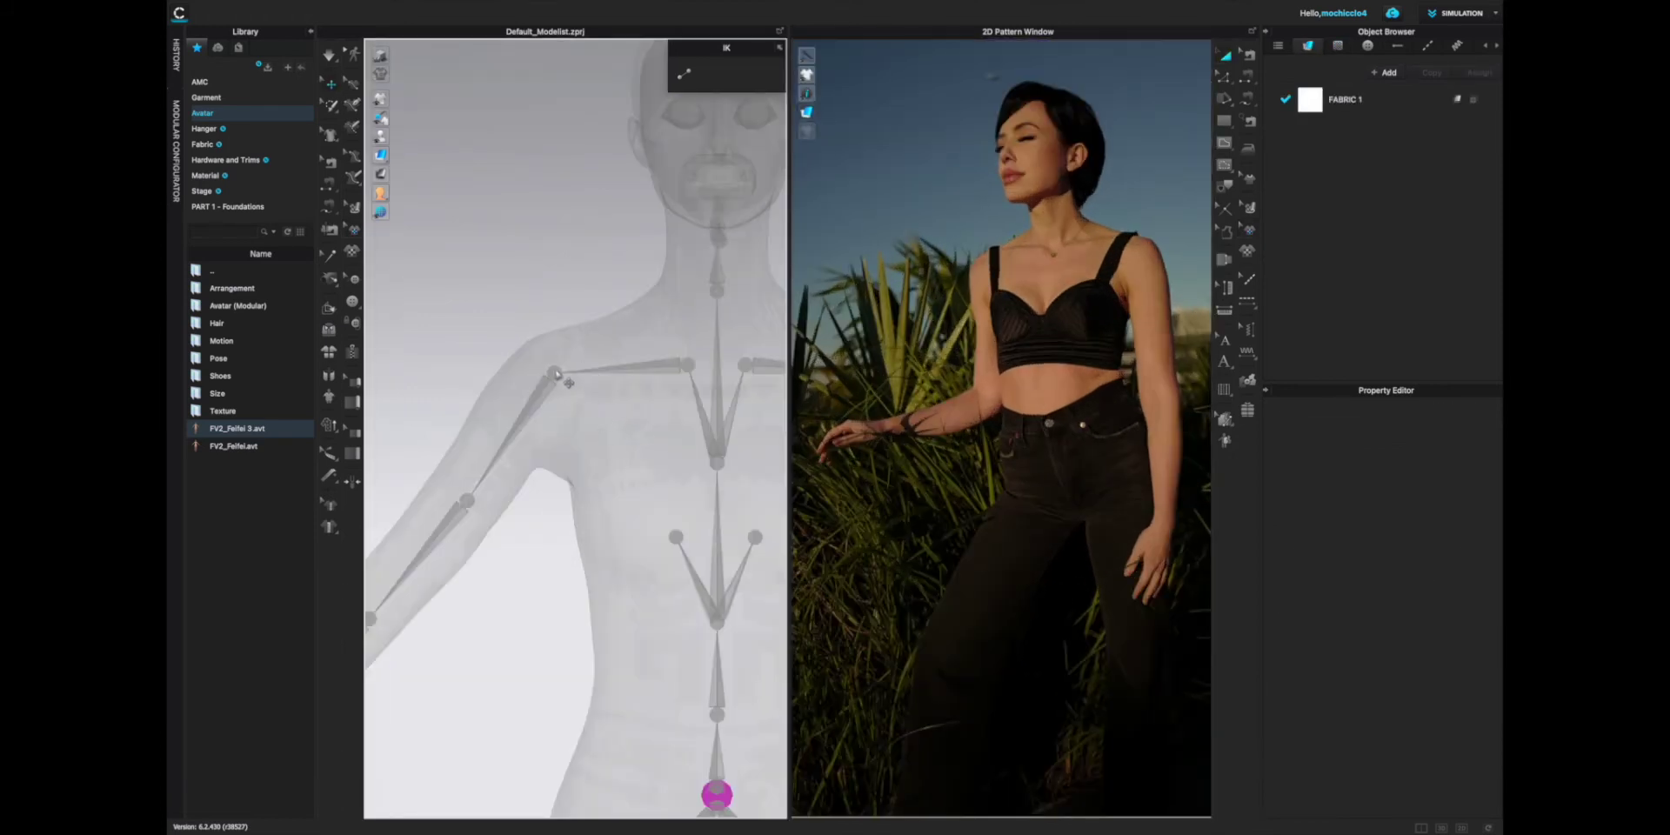
Rotate the avatar's right shoulder joint to bring the arm down close to the torso
{"action": "left_click", "coordinate": [555, 374]}
{"action": "left_click", "coordinate": [557, 368]}
{"action": "scroll", "coordinate": [541, 359], "scroll_direction": "down", "scroll_amount": 10}
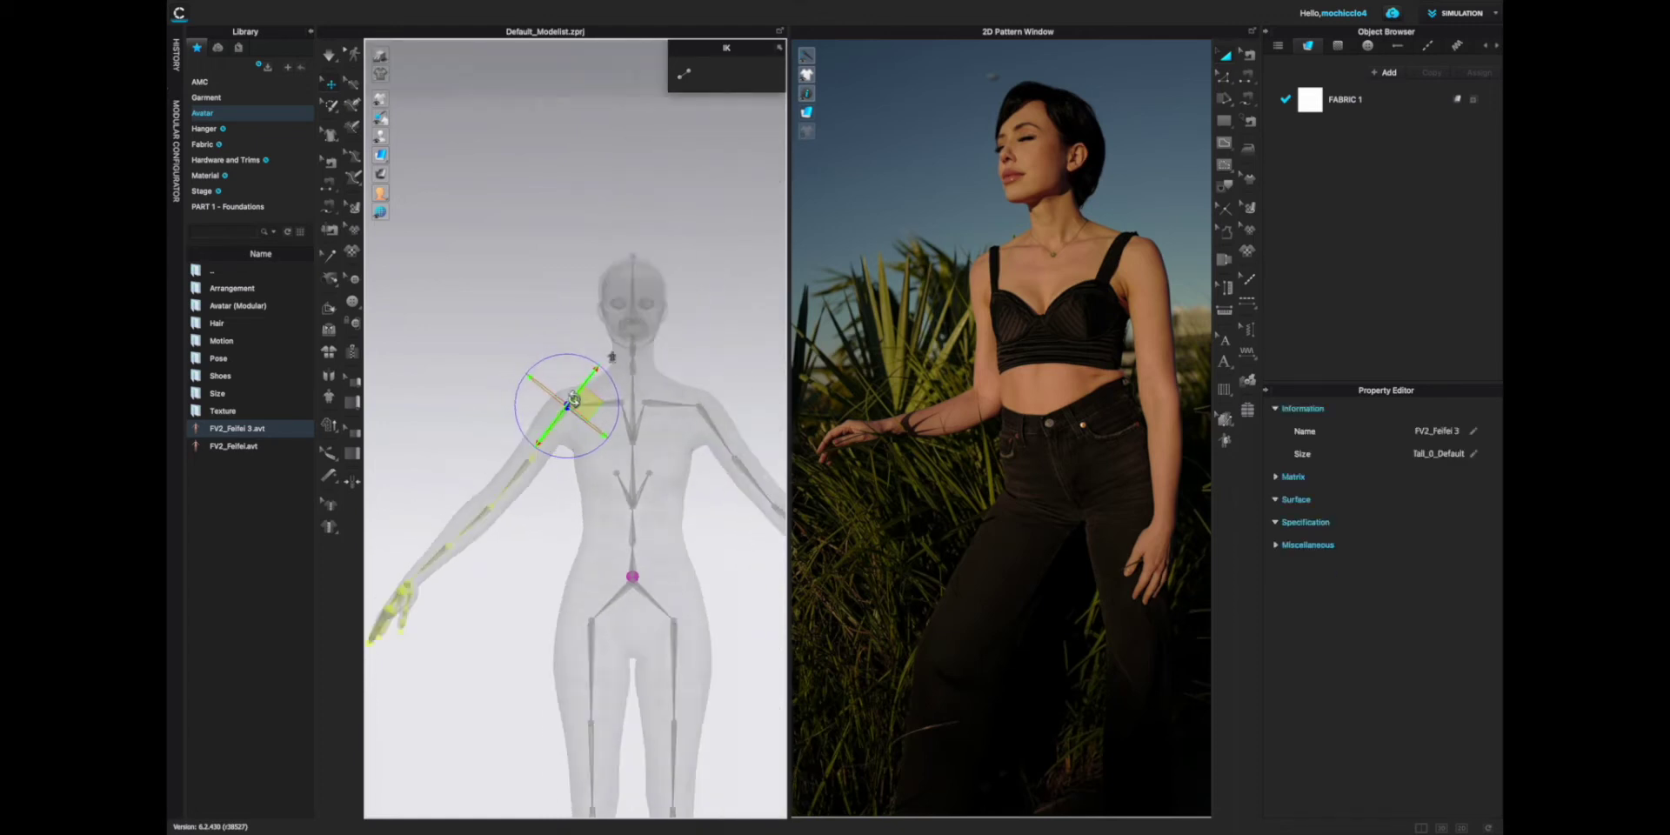
{"action": "scroll", "coordinate": [644, 428], "scroll_direction": "down", "scroll_amount": 3}
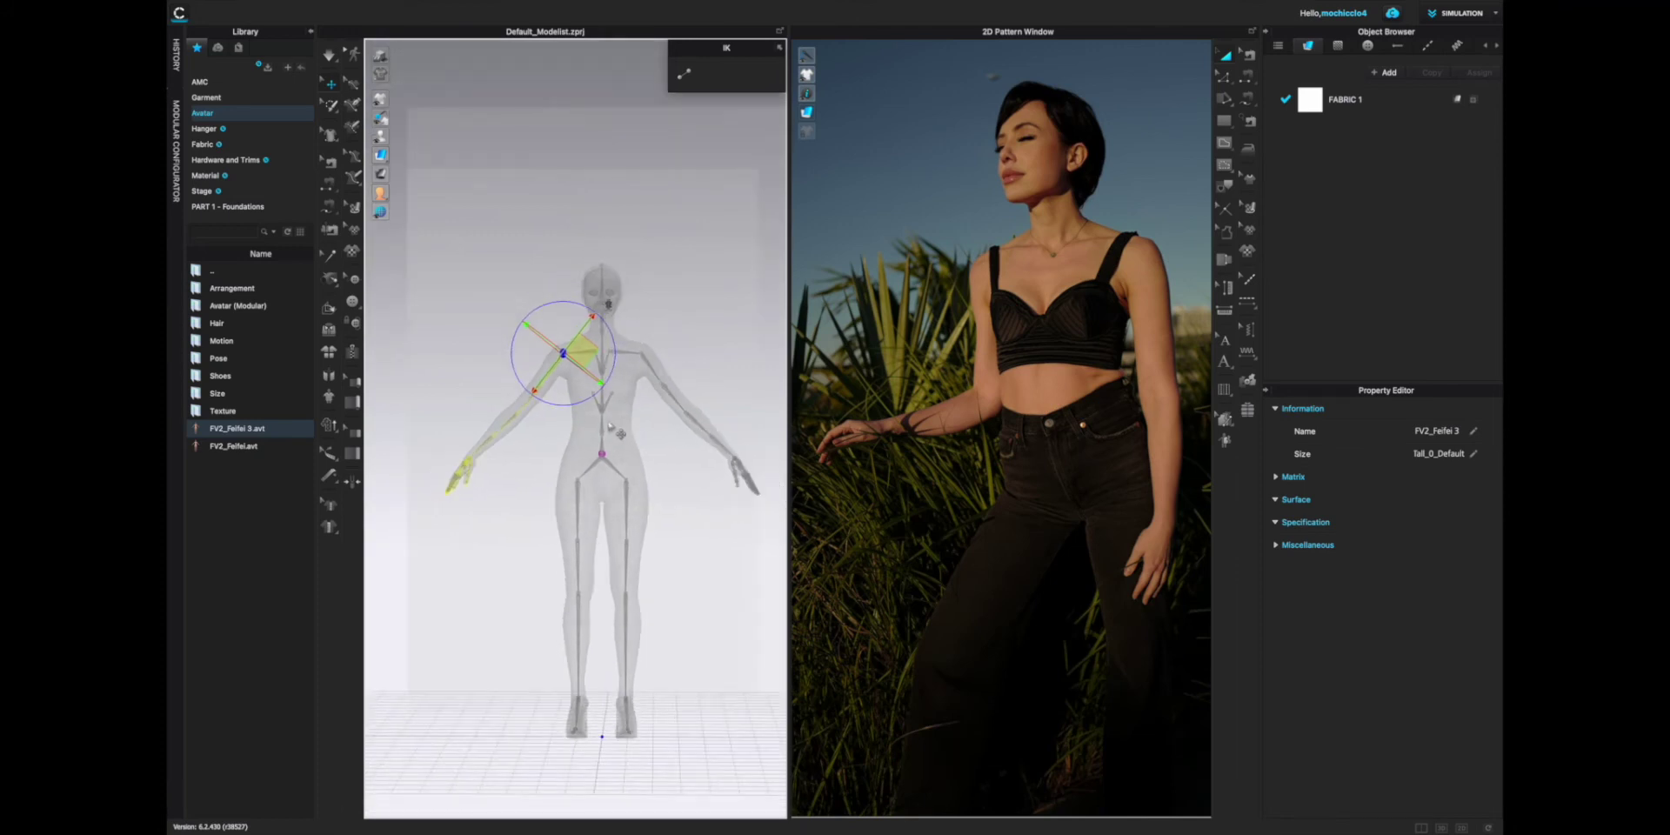
{"action": "mouse_move", "coordinate": [611, 427]}
{"action": "right_mouse_down"}
{"action": "mouse_move", "coordinate": [737, 430]}
{"action": "mouse_move", "coordinate": [611, 433]}
{"action": "right_mouse_up"}
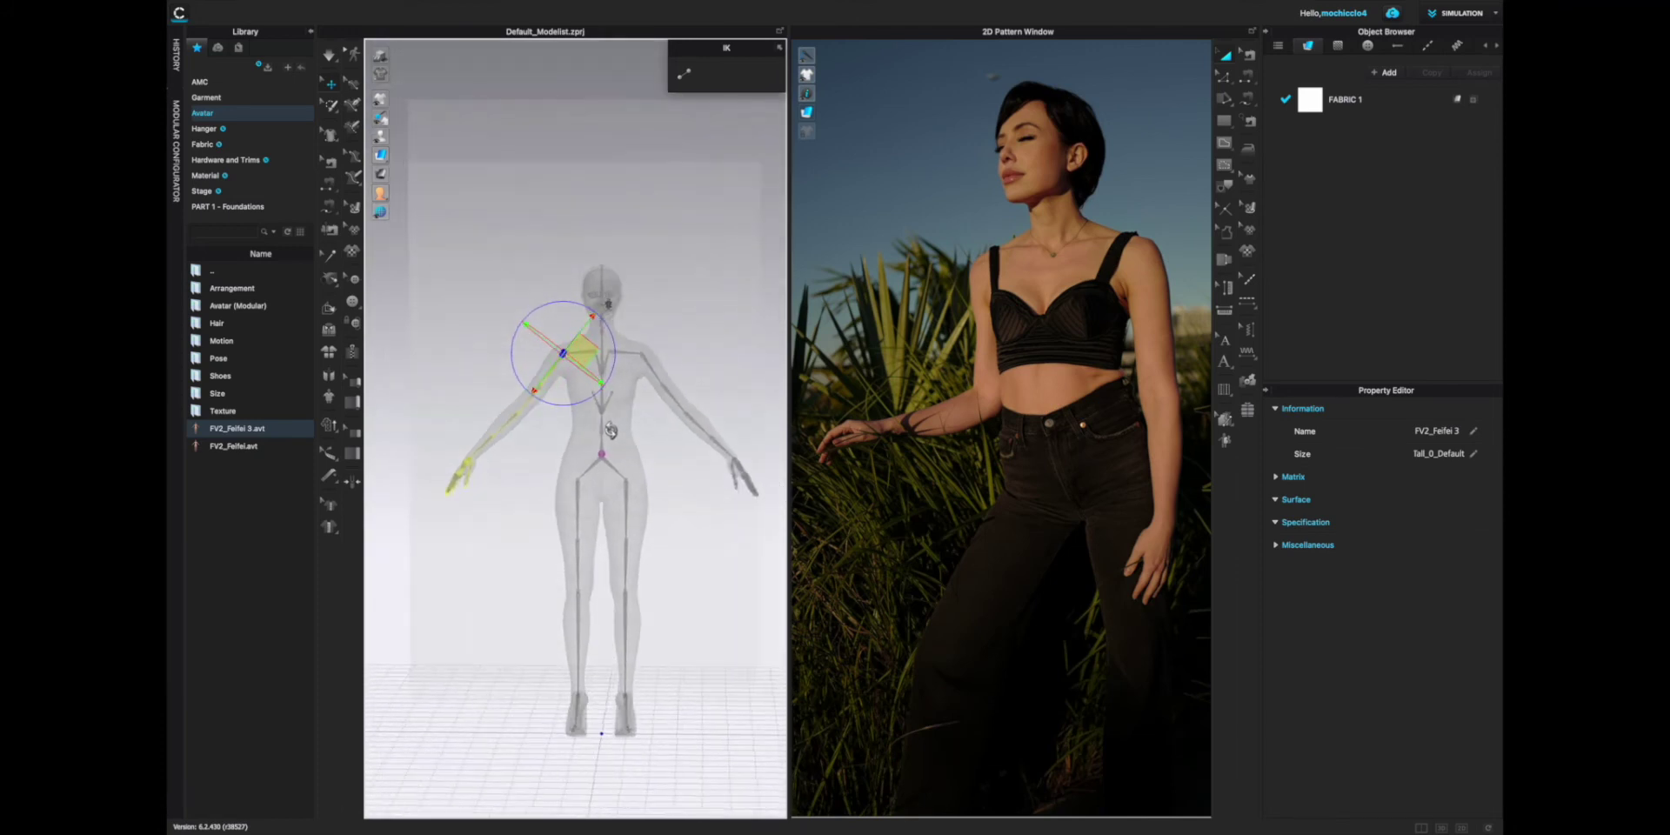
{"action": "left_click_drag", "start_coordinate": [531, 311], "coordinate": [525, 337]}
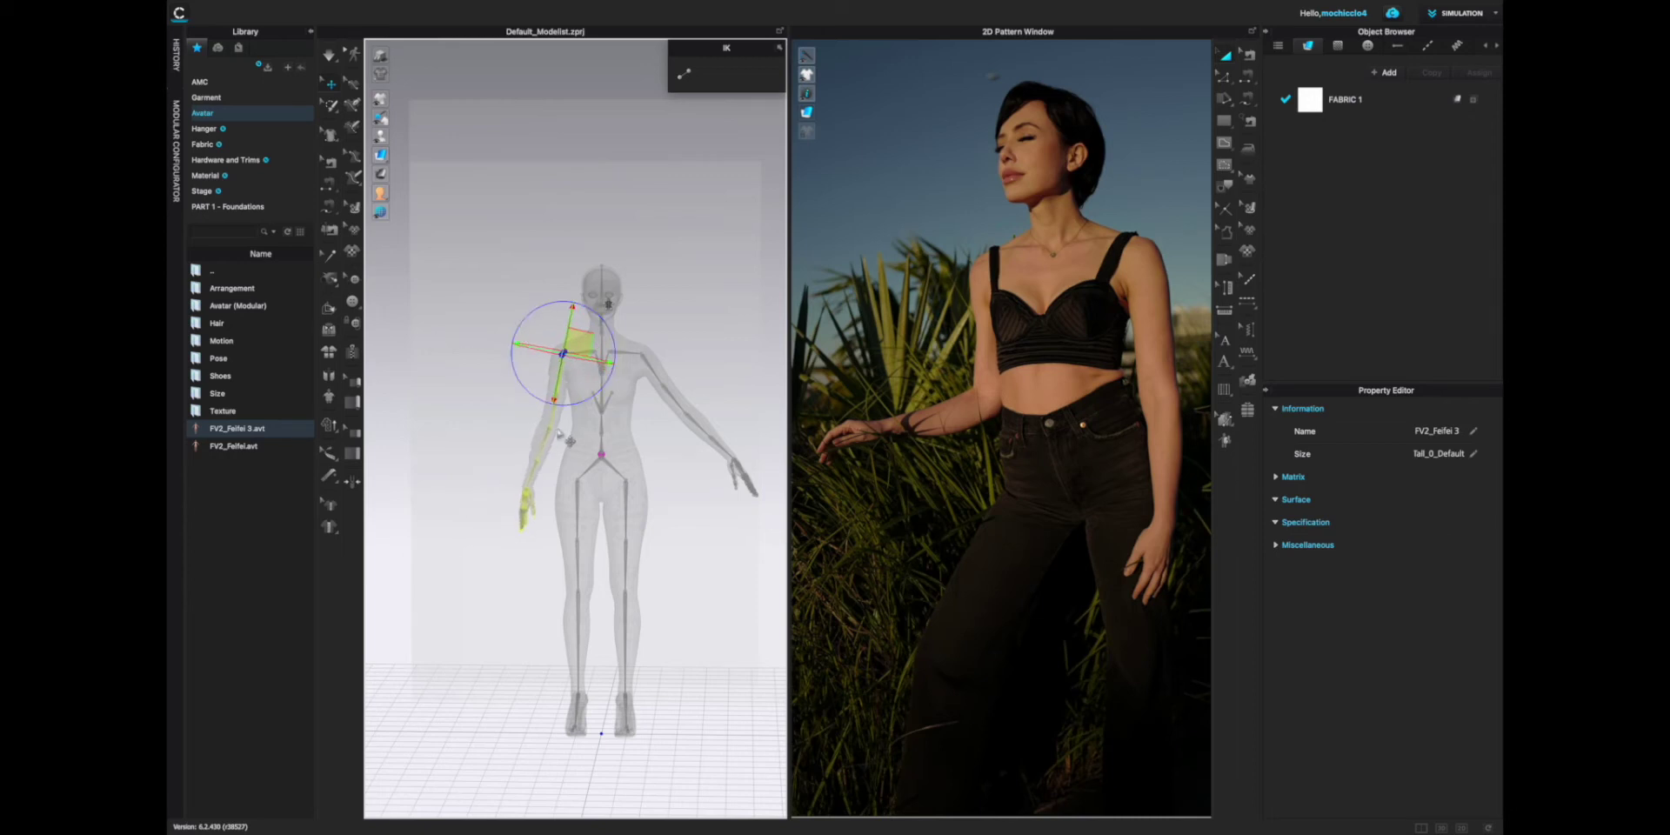
Bend the avatar's right elbow so the forearm reaches out sideways, roughly horizontal, as in the photo
{"action": "left_click", "coordinate": [553, 428]}
{"action": "right_click_drag", "start_coordinate": [570, 385], "coordinate": [572, 406]}
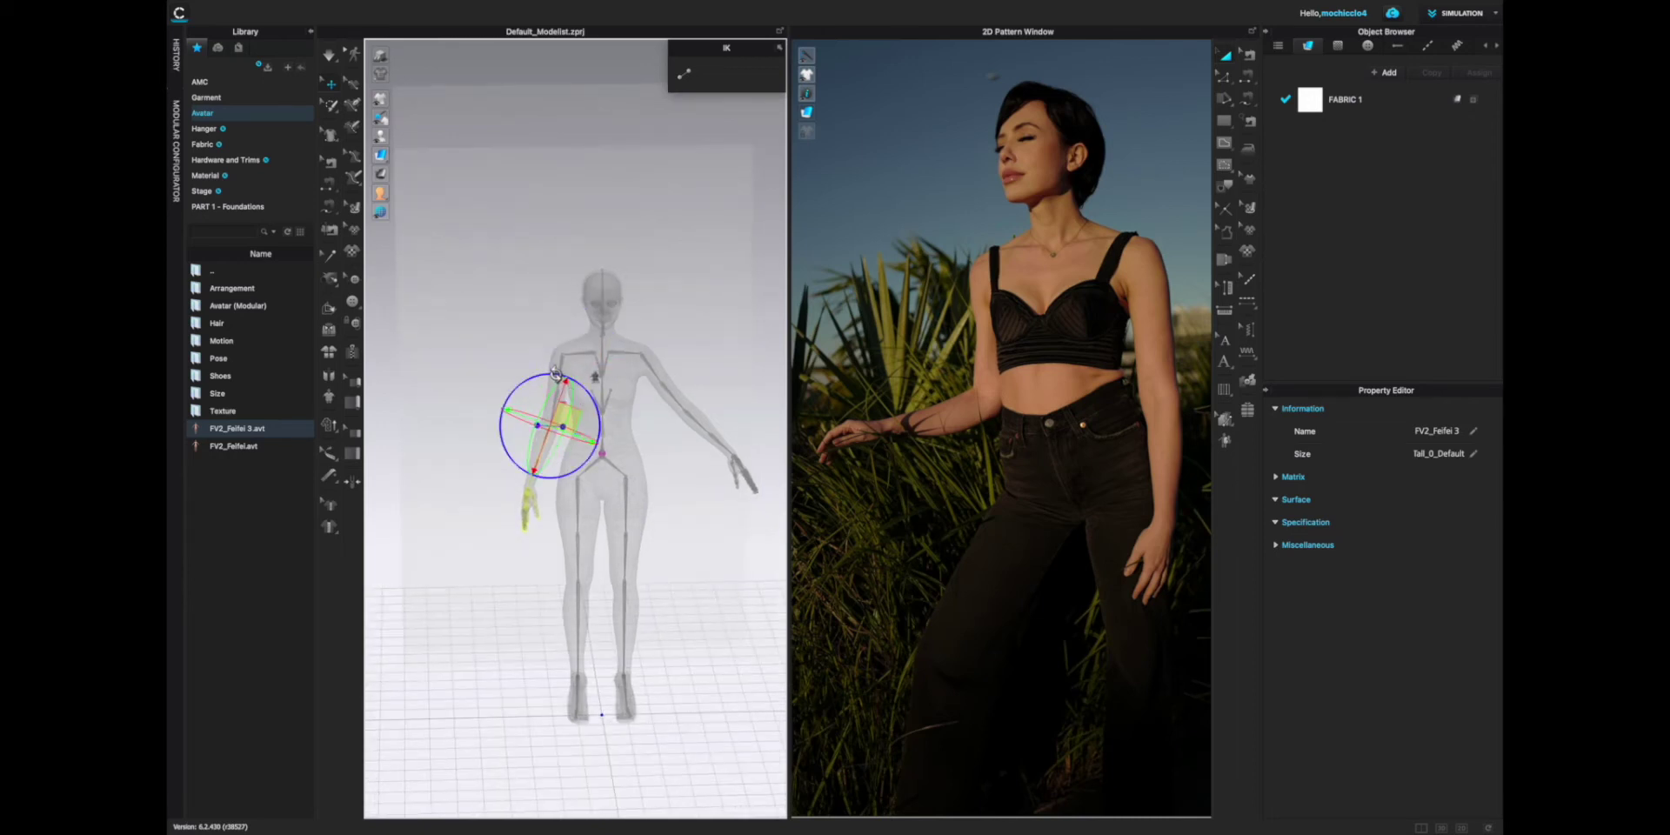
{"action": "left_click_drag", "start_coordinate": [559, 376], "coordinate": [588, 407]}
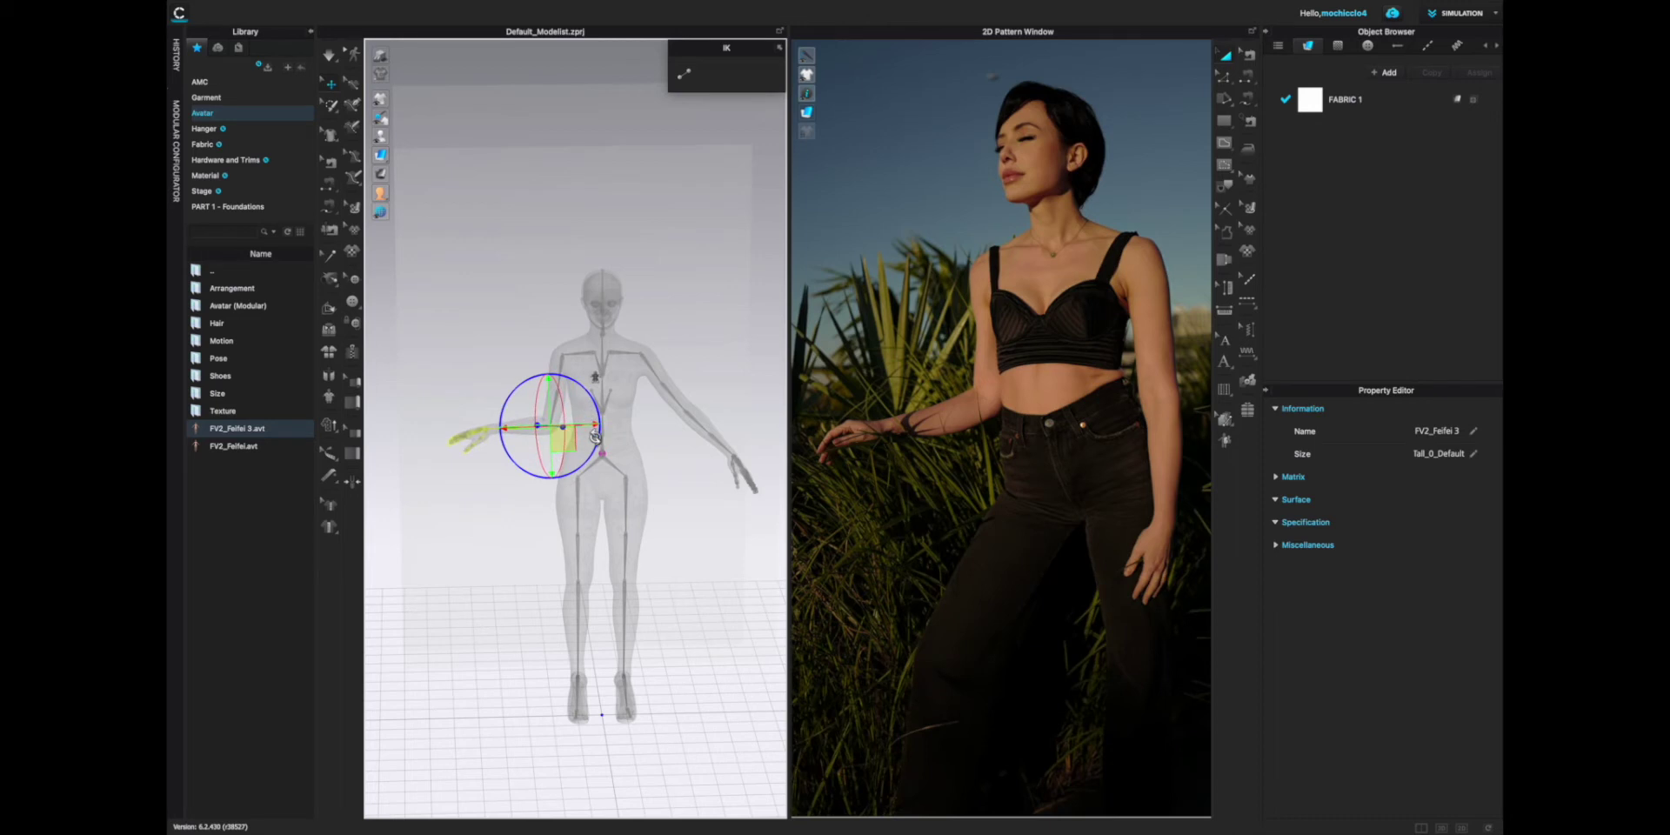
Rotate the avatar's left shoulder joint to lower the arm beside the body, and select the waist joint
{"action": "right_click_drag", "start_coordinate": [588, 407], "coordinate": [681, 366]}
{"action": "left_click", "coordinate": [641, 358]}
{"action": "left_click_drag", "start_coordinate": [682, 322], "coordinate": [696, 365]}
{"action": "left_click", "coordinate": [592, 439]}
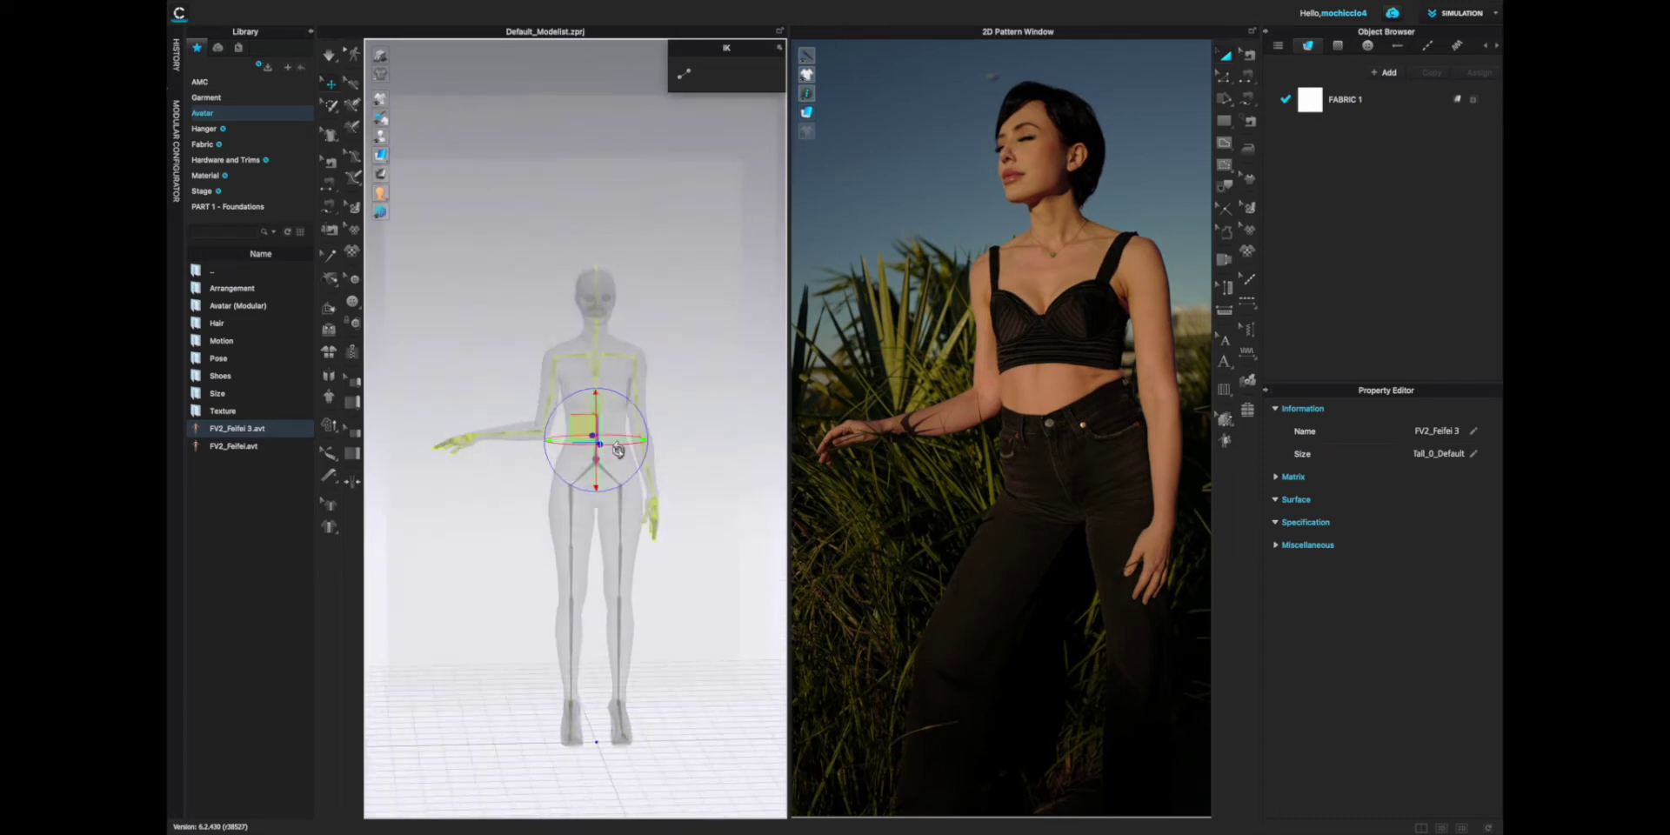
Raise the avatar's right thigh forward at the hip and bend the knee so the lower leg hangs down
{"action": "left_click", "coordinate": [577, 478]}
{"action": "right_click_drag", "start_coordinate": [578, 477], "coordinate": [670, 477]}
{"action": "left_click_drag", "start_coordinate": [609, 513], "coordinate": [565, 461]}
{"action": "left_click", "coordinate": [532, 544]}
{"action": "left_click_drag", "start_coordinate": [531, 544], "coordinate": [500, 548]}
Adjust the raised leg's hip joint and the waist joint from the side to refine the pose
{"action": "right_click_drag", "start_coordinate": [500, 548], "coordinate": [661, 522]}
{"action": "left_click", "coordinate": [440, 504]}
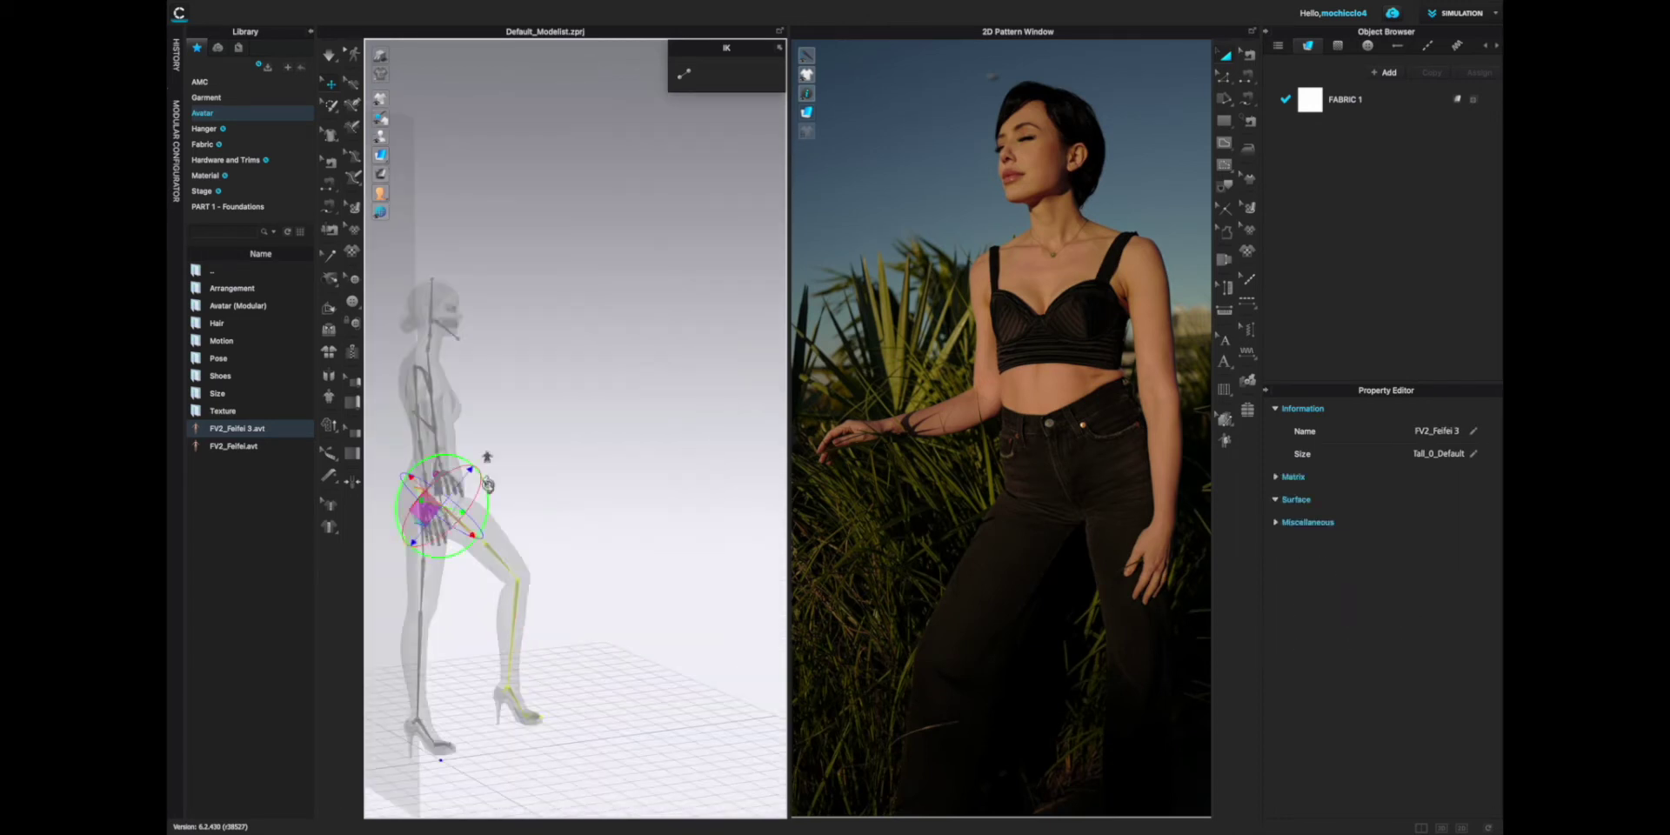
{"action": "left_click", "coordinate": [473, 533]}
{"action": "mouse_move", "coordinate": [484, 469]}
{"action": "right_mouse_down"}
{"action": "mouse_move", "coordinate": [382, 474]}
{"action": "mouse_move", "coordinate": [496, 487]}
{"action": "right_mouse_up"}
{"action": "left_click", "coordinate": [424, 441]}
{"action": "left_click", "coordinate": [430, 447]}
{"action": "right_click_drag", "start_coordinate": [430, 447], "coordinate": [487, 444]}
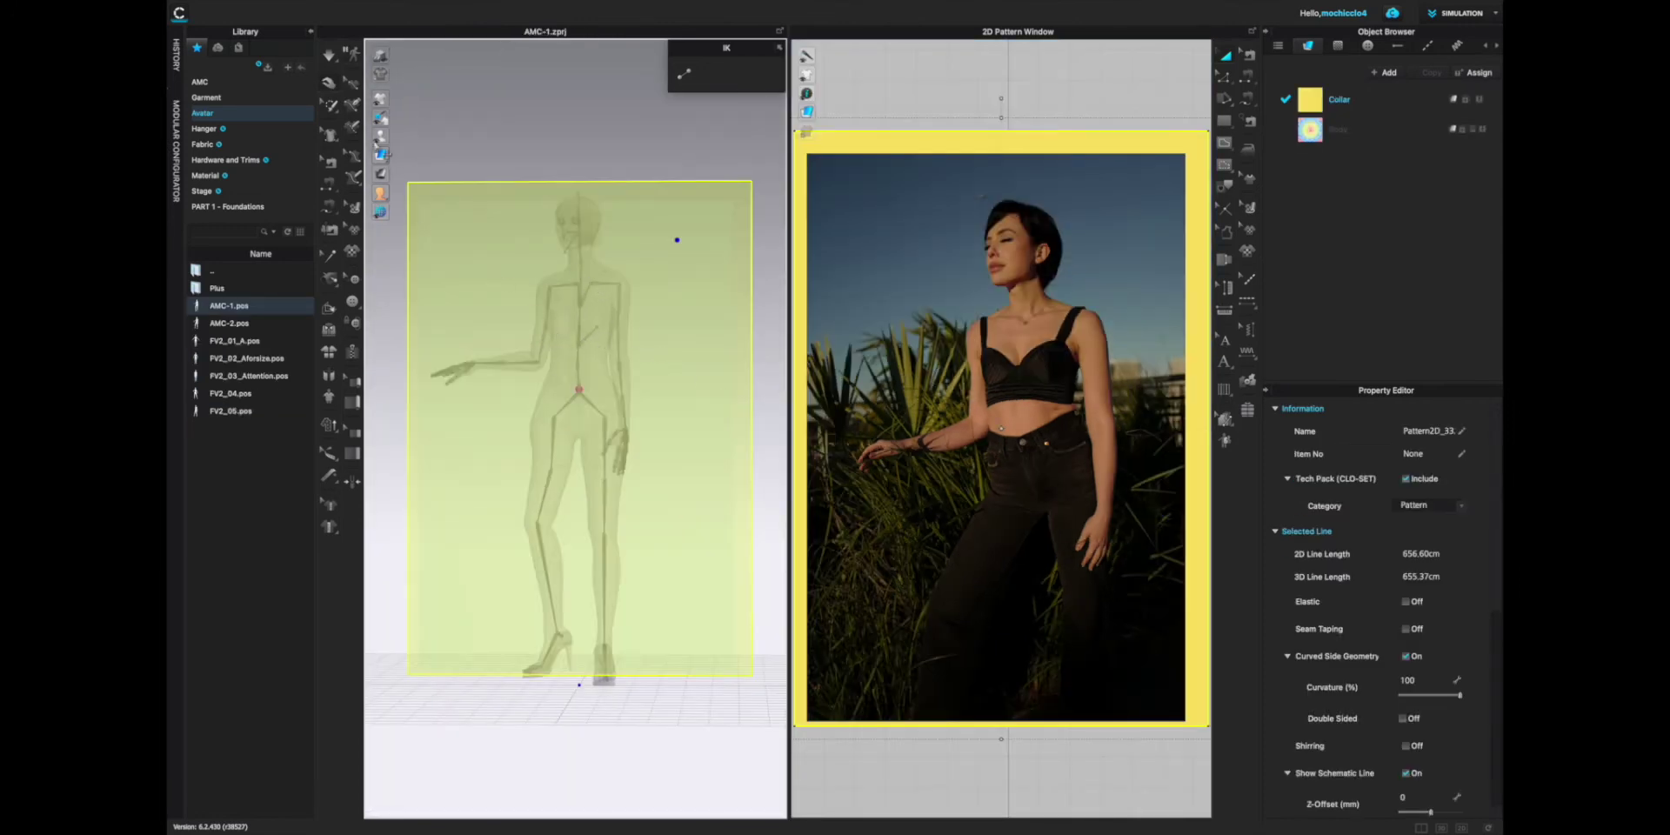
Turn off the avatar's joint display and flip the normal of the backdrop pattern so its photo side faces forward
{"action": "mouse_move", "coordinate": [380, 136]}
{"action": "left_click", "coordinate": [458, 138]}
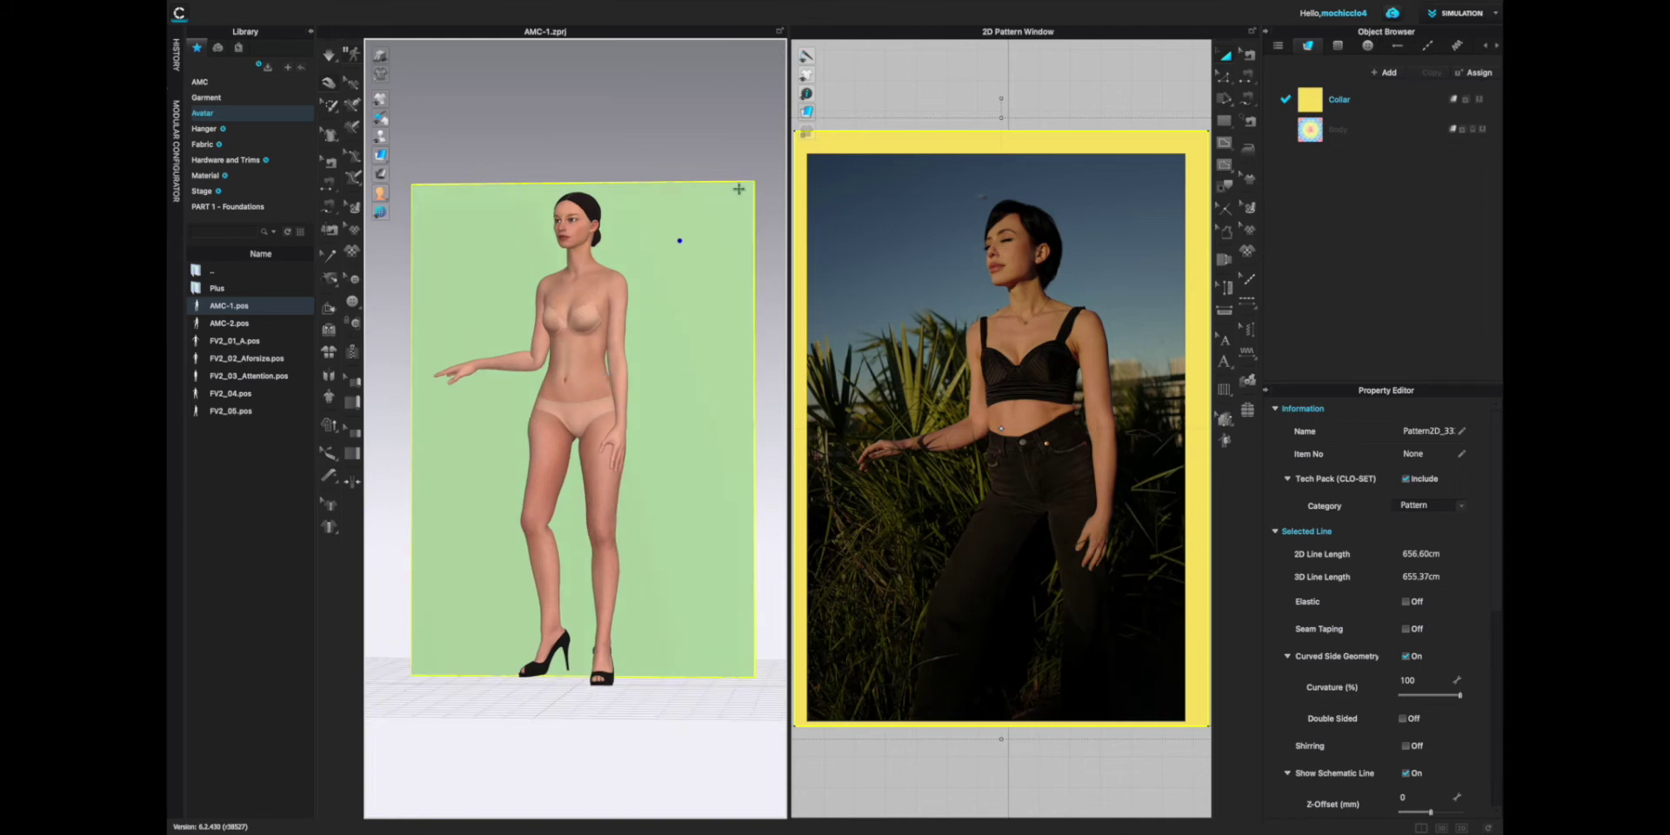
{"action": "right_click", "coordinate": [639, 218]}
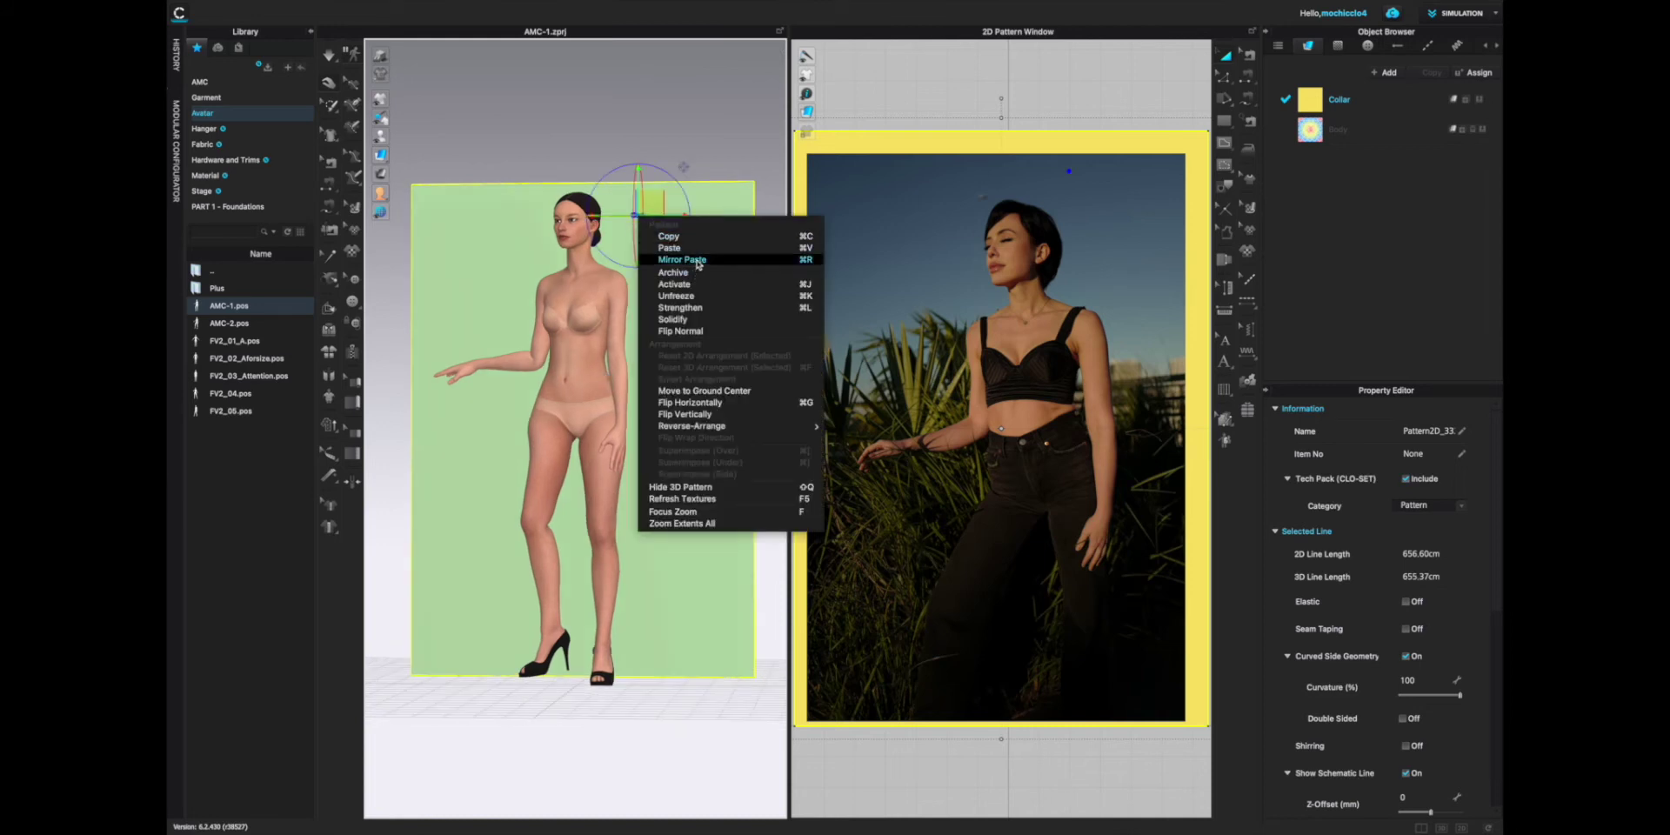
{"action": "left_click", "coordinate": [696, 331]}
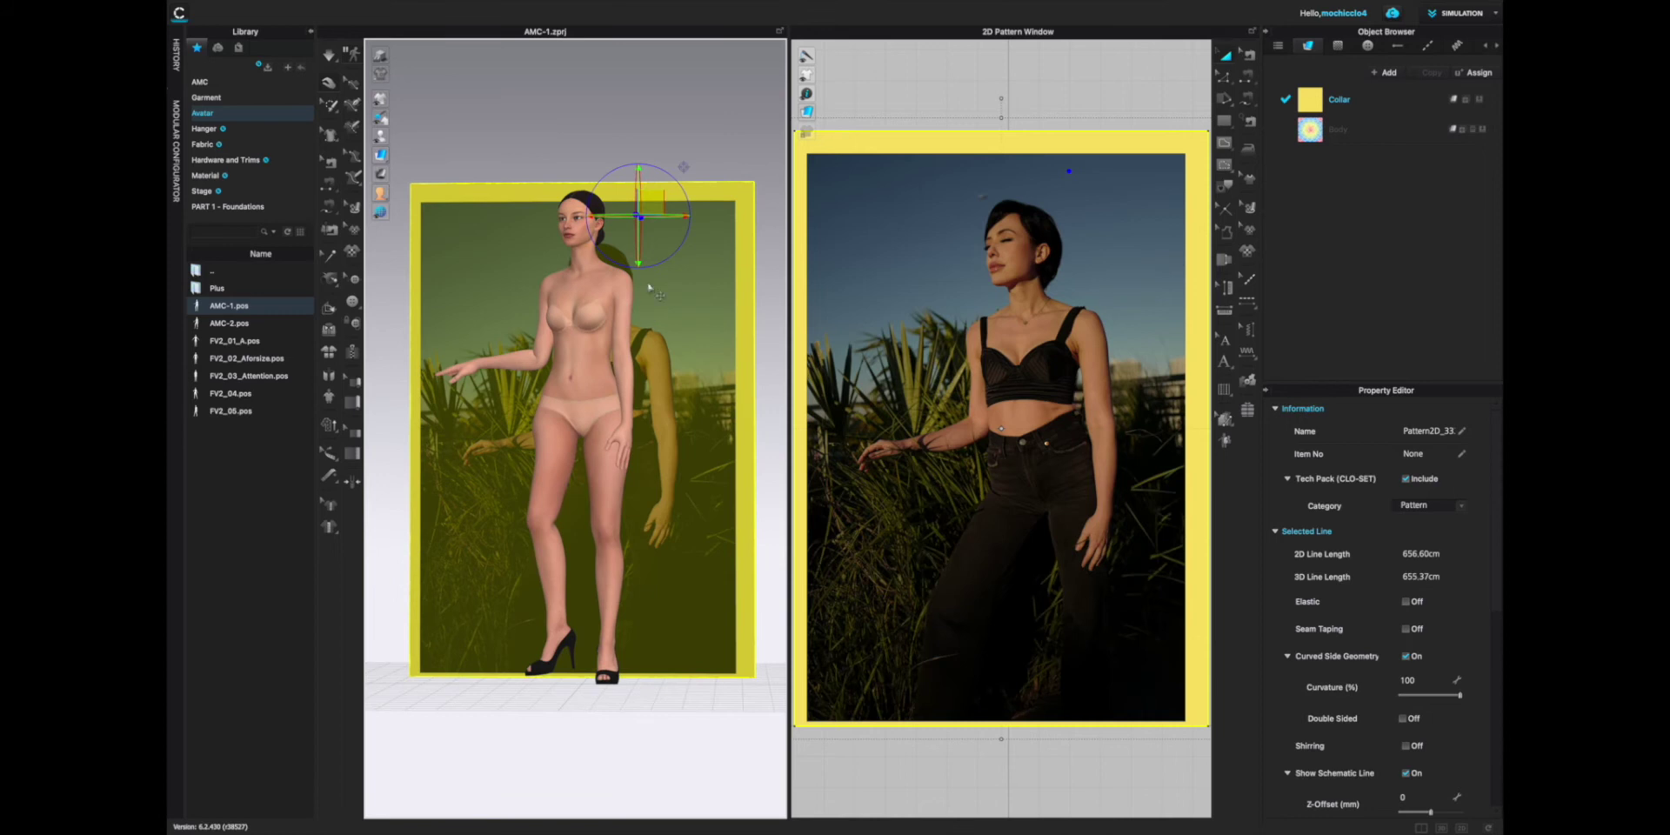
{"action": "left_click", "coordinate": [615, 355]}
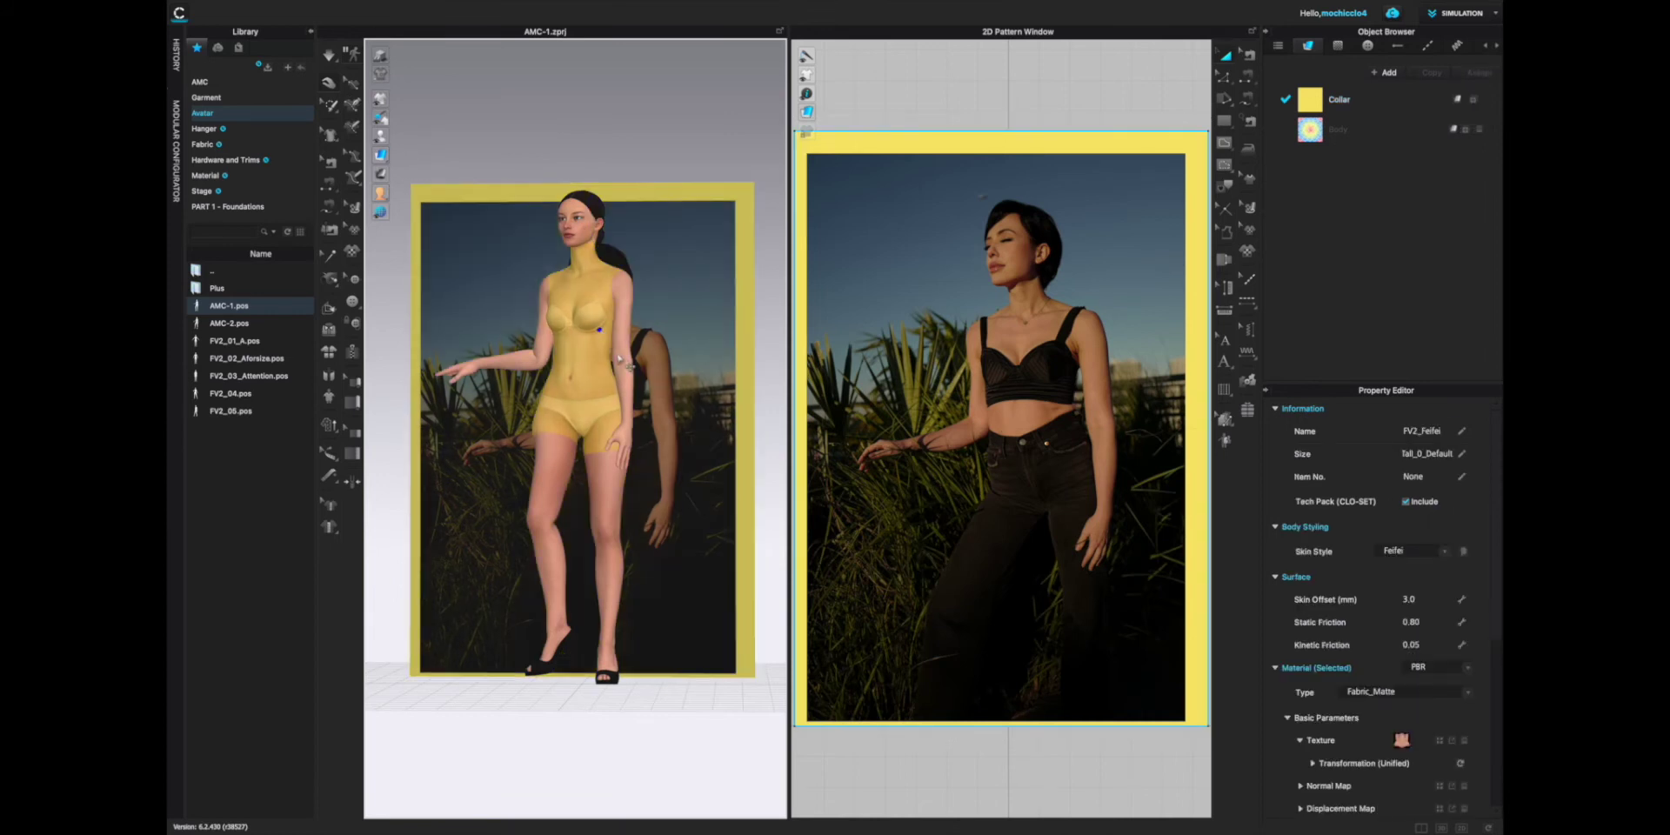
{"action": "left_click", "coordinate": [558, 167]}
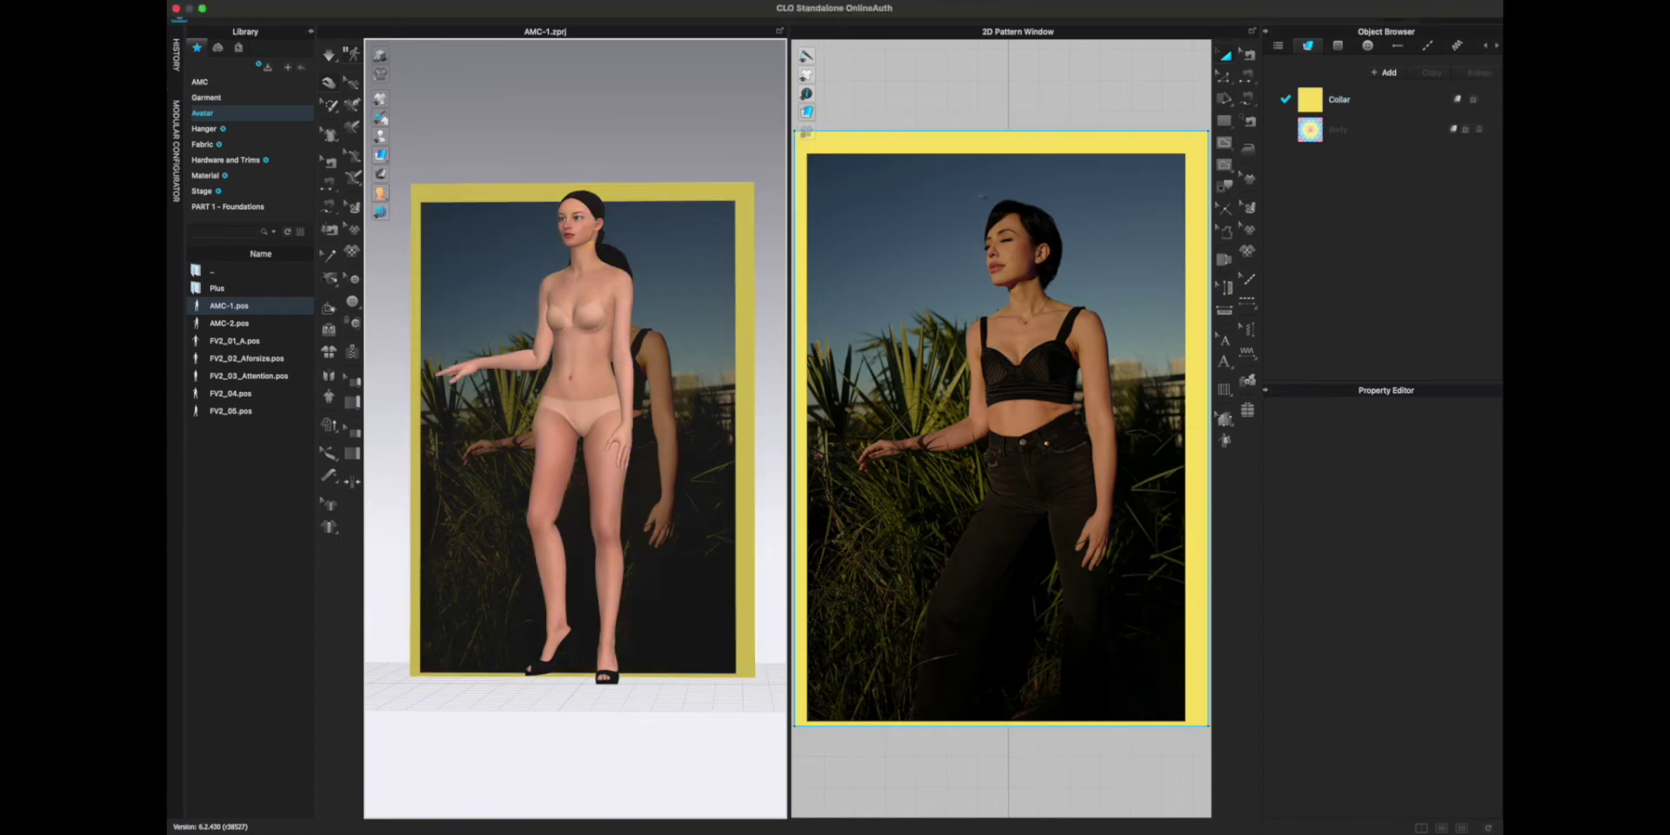
Save the avatar's current pose as a pose file named amc-1
{"action": "left_click", "coordinate": [346, 1]}
{"action": "mouse_move", "coordinate": [375, 83]}
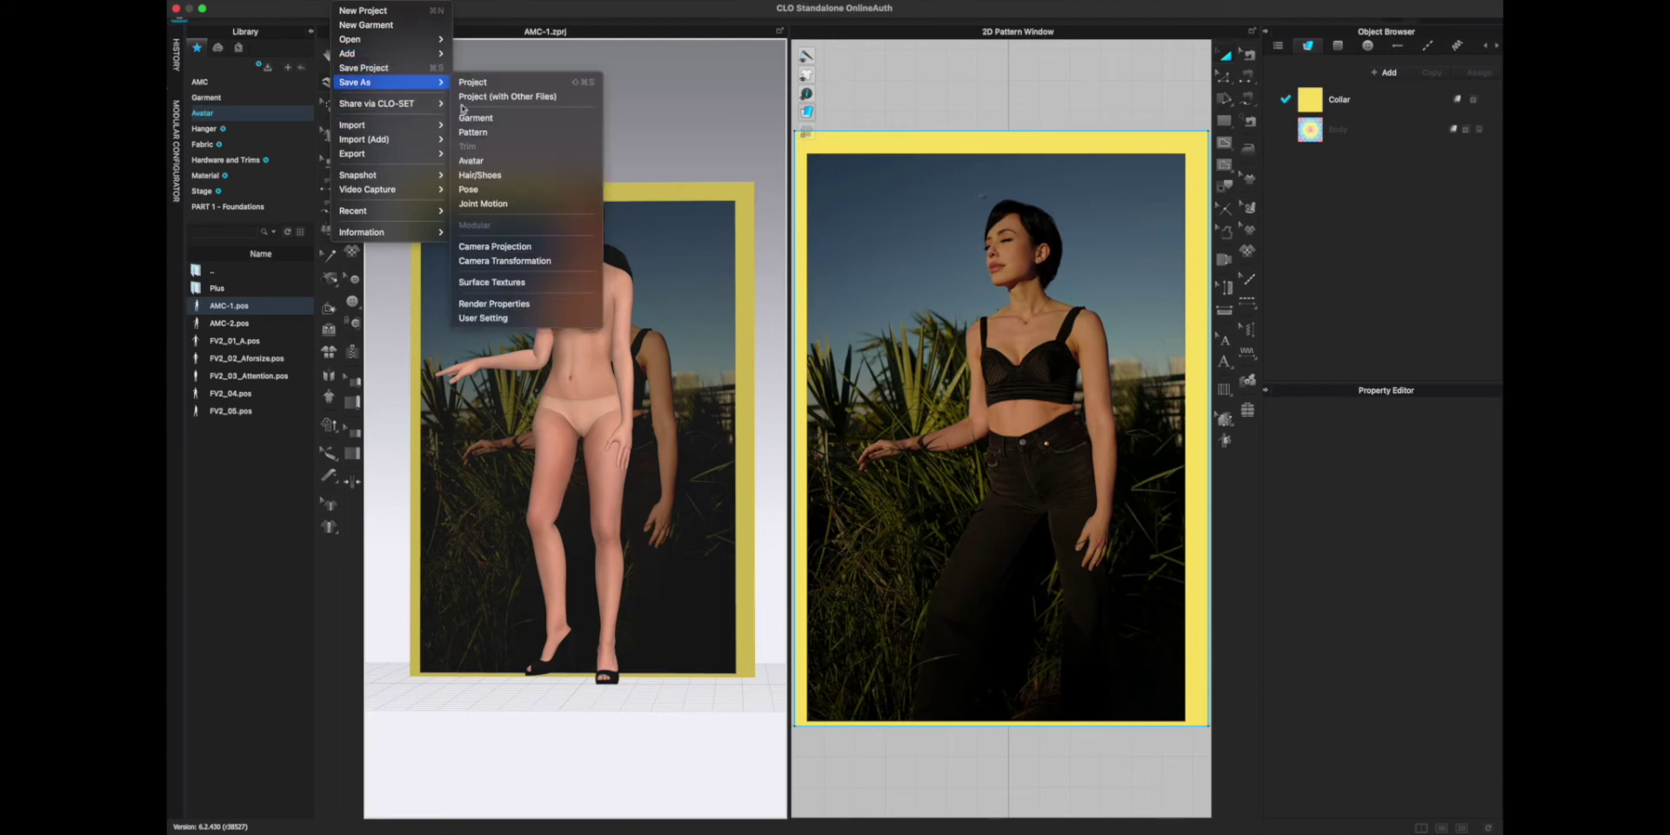
{"action": "left_click", "coordinate": [496, 191]}
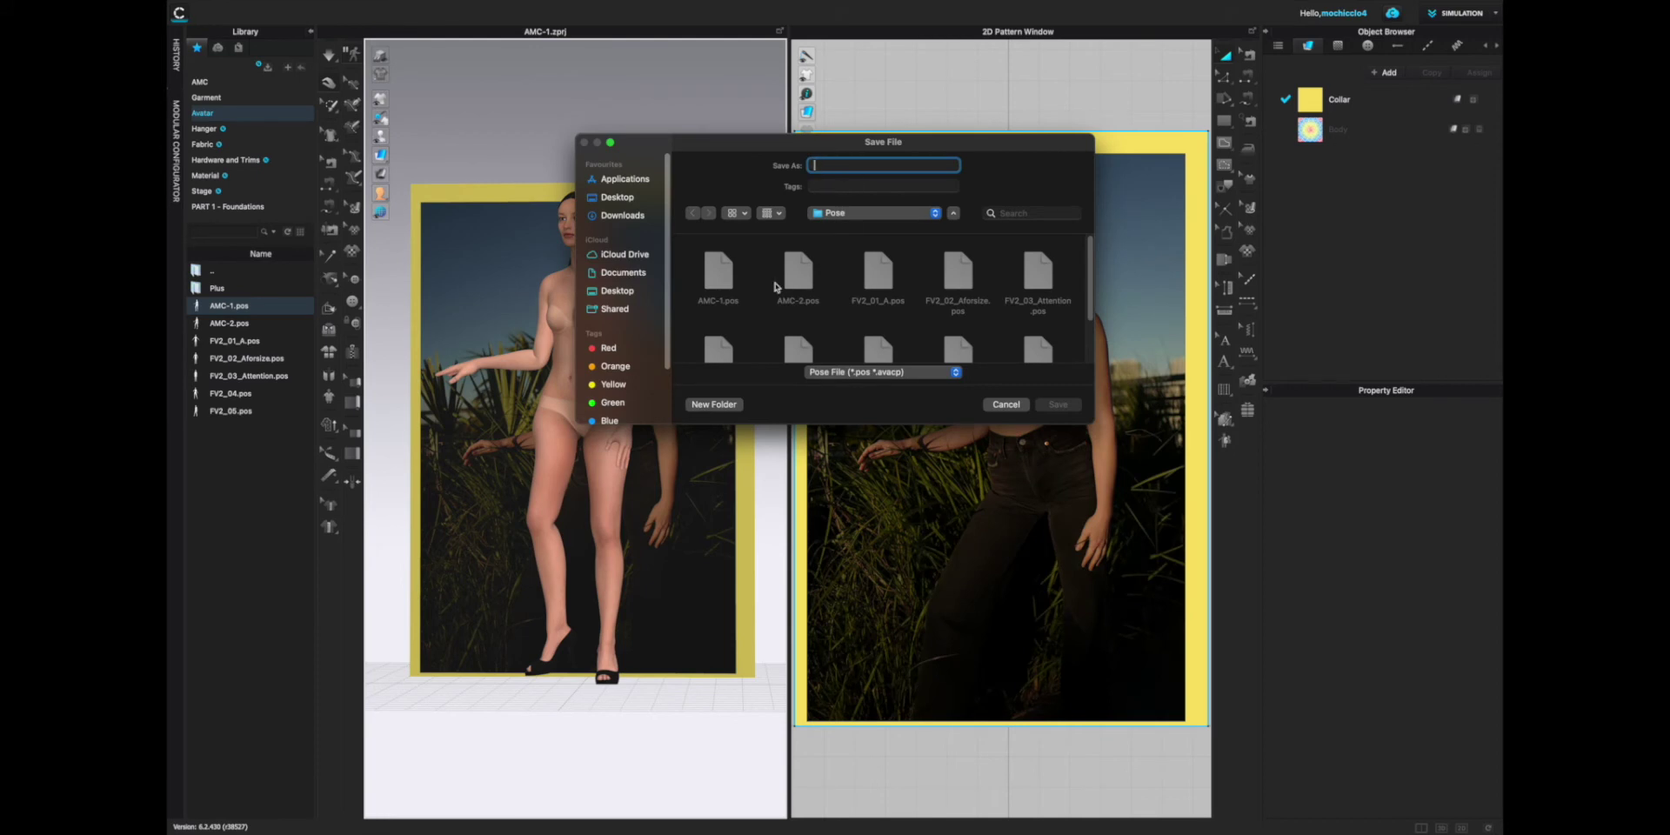
{"action": "type", "text": "amc-1"}
{"action": "left_click", "coordinate": [1058, 404]}
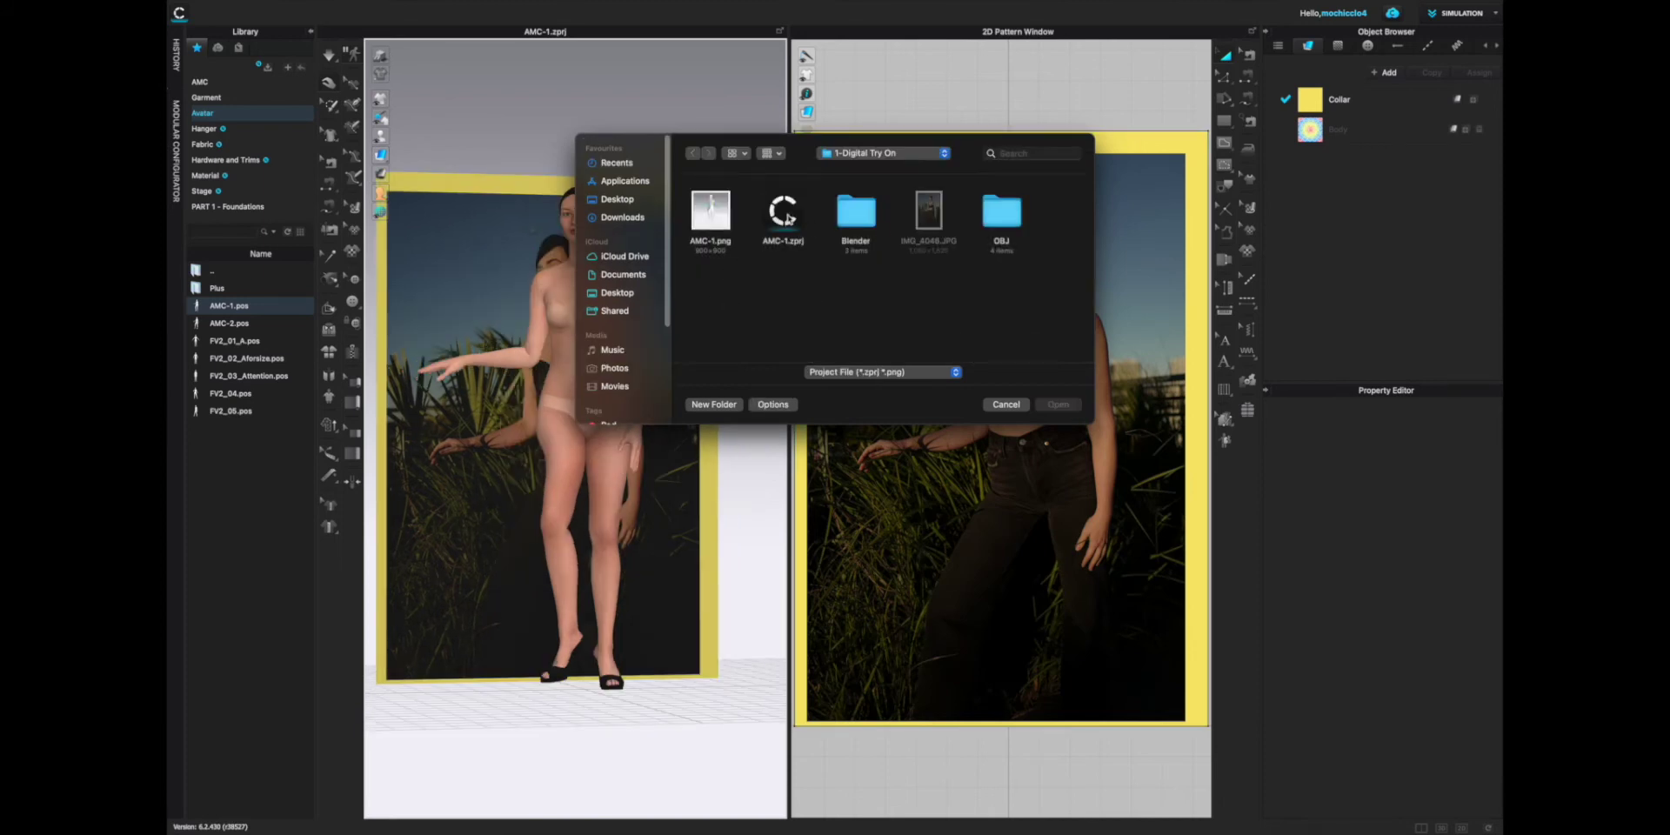
Open the project AMC-1.zprj with both its garment and avatar
{"action": "left_click", "coordinate": [787, 217]}
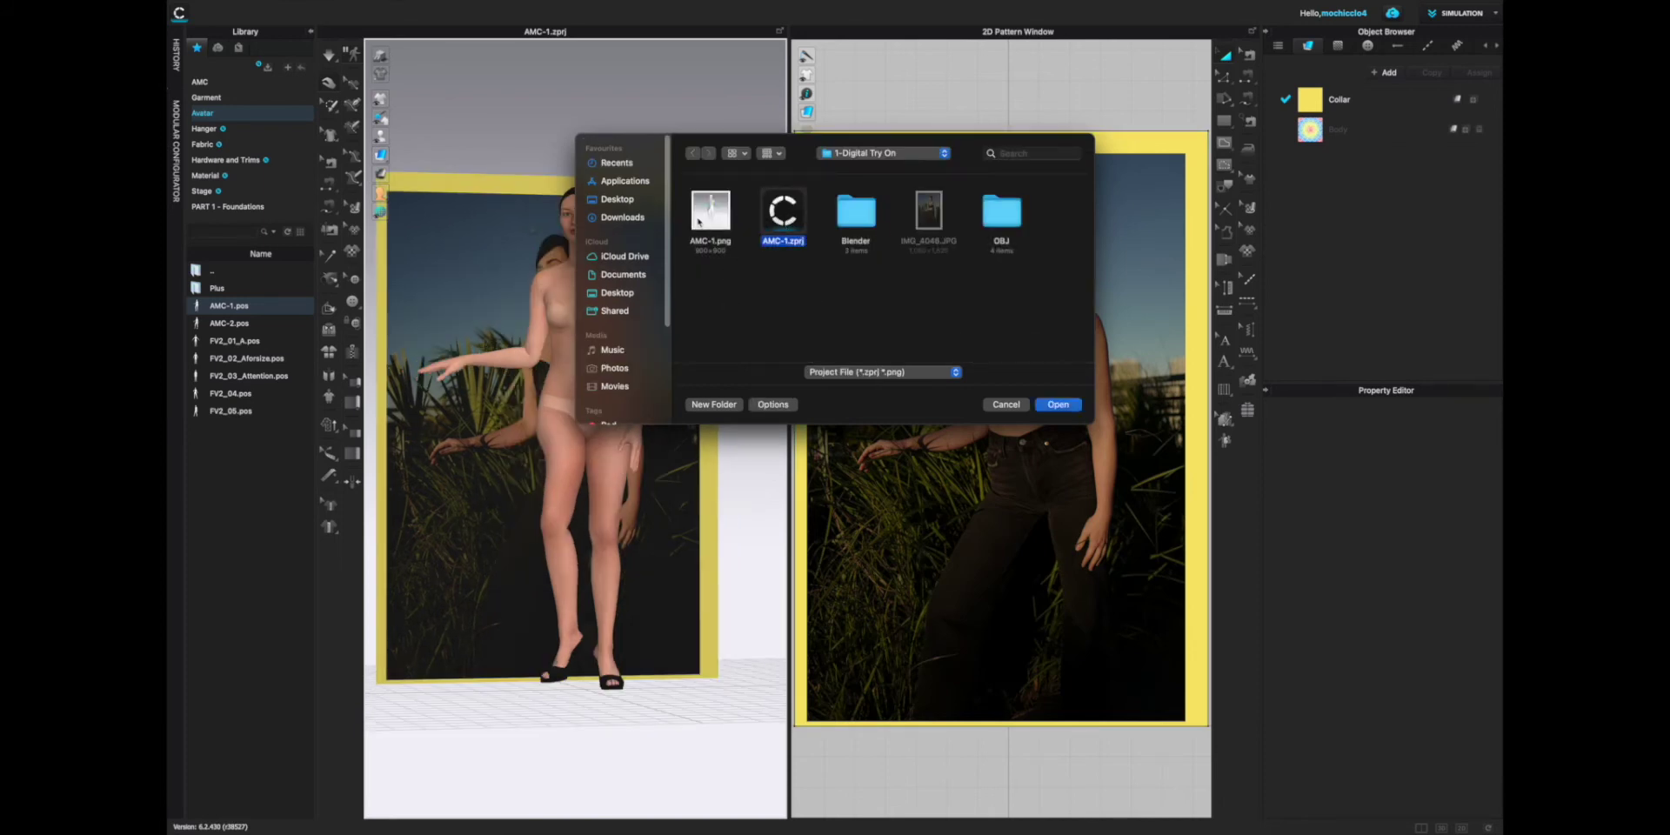
{"action": "double_click", "coordinate": [783, 217]}
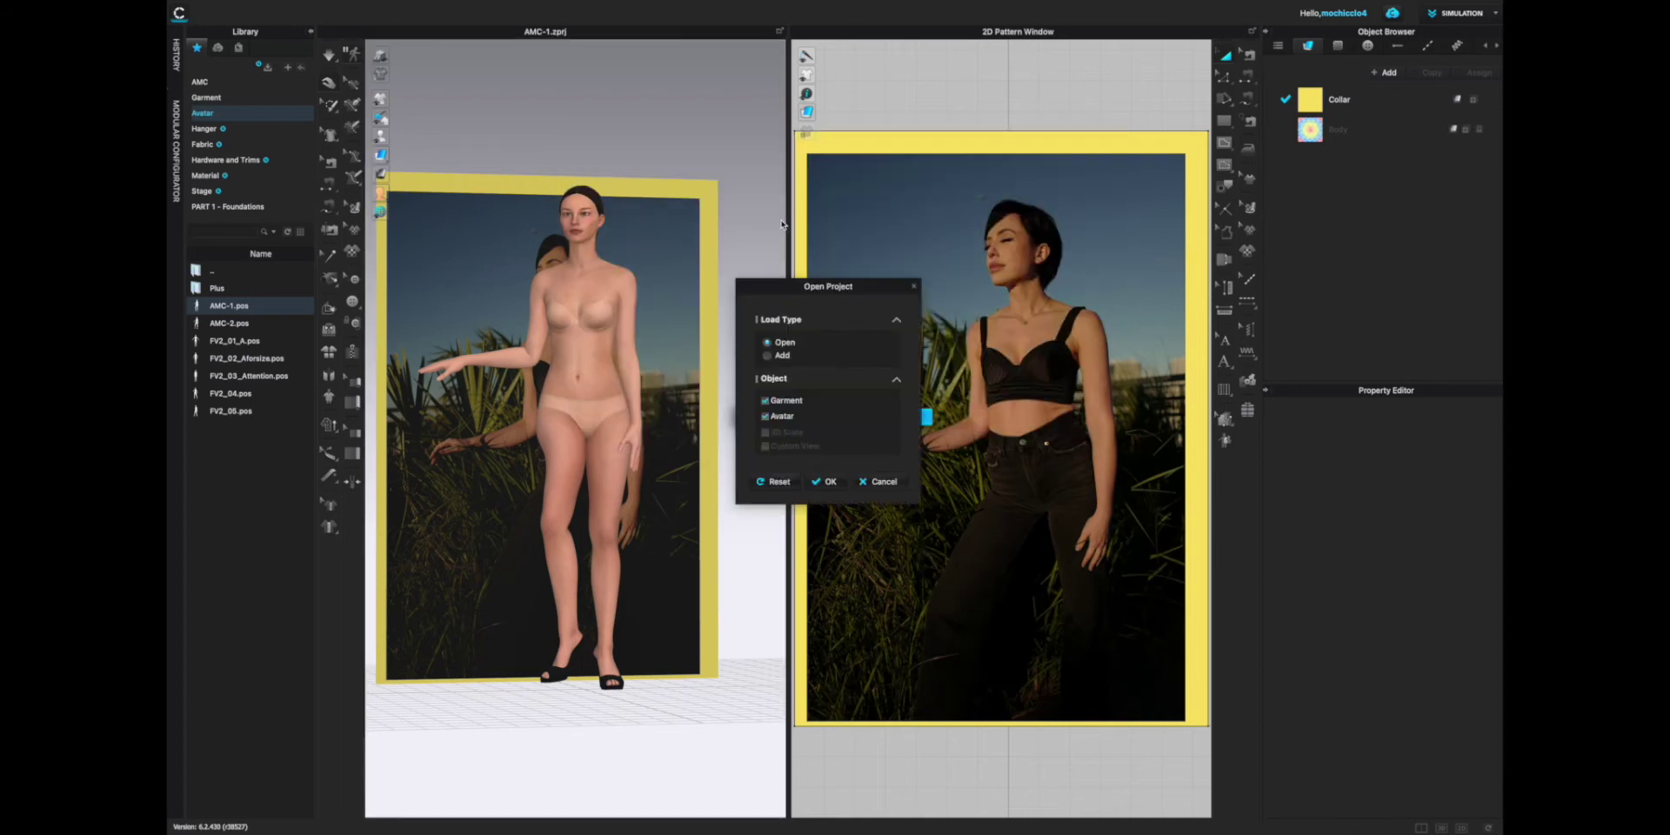
{"action": "left_click", "coordinate": [866, 481]}
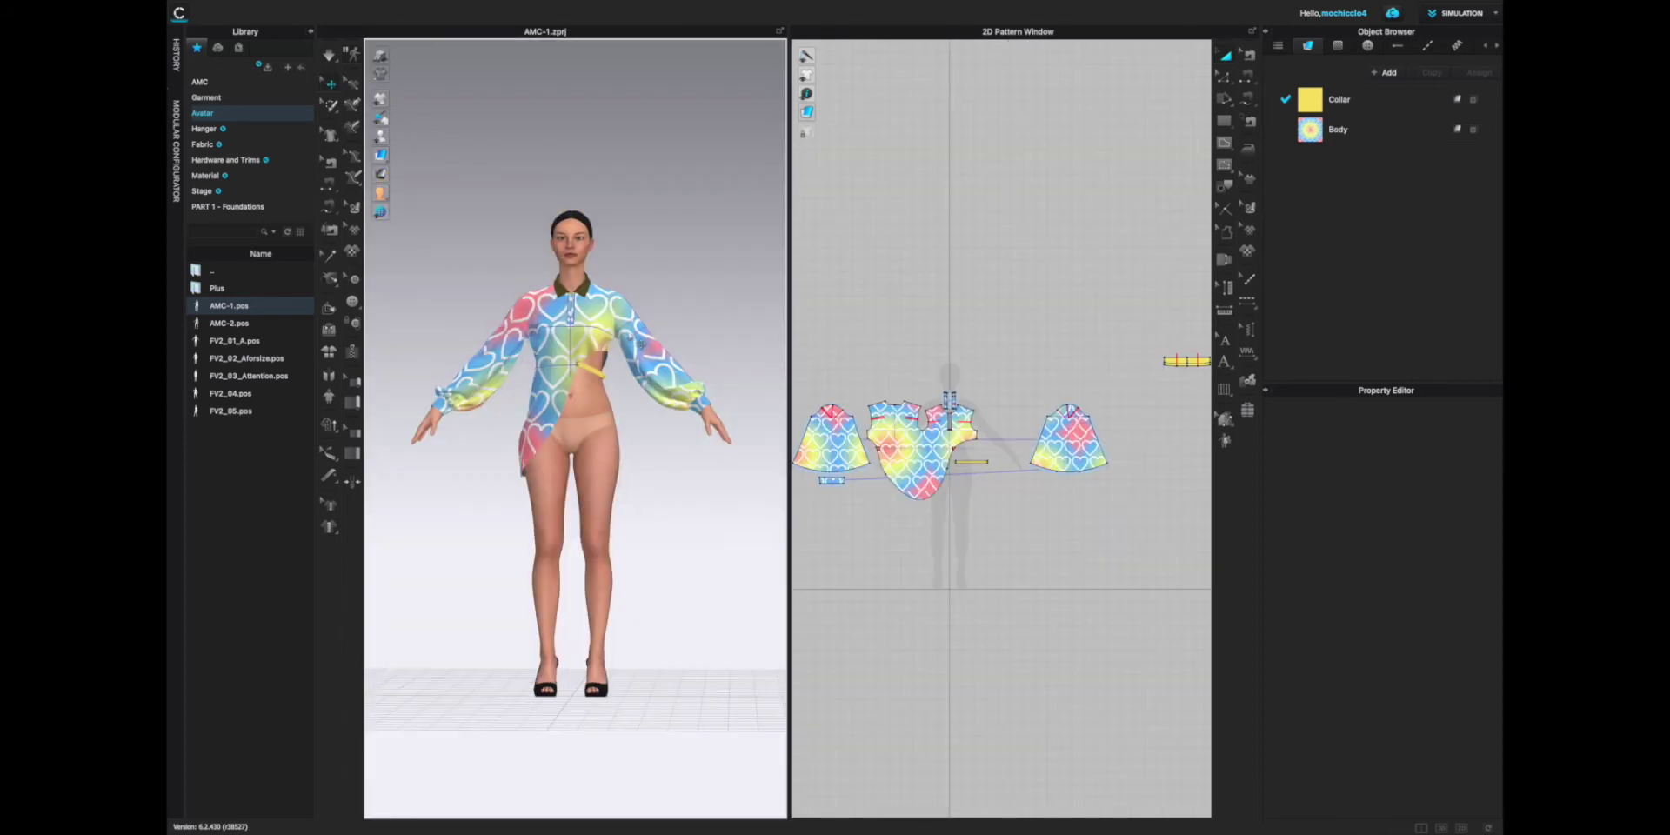
{"action": "right_click_drag", "start_coordinate": [600, 428], "coordinate": [634, 429]}
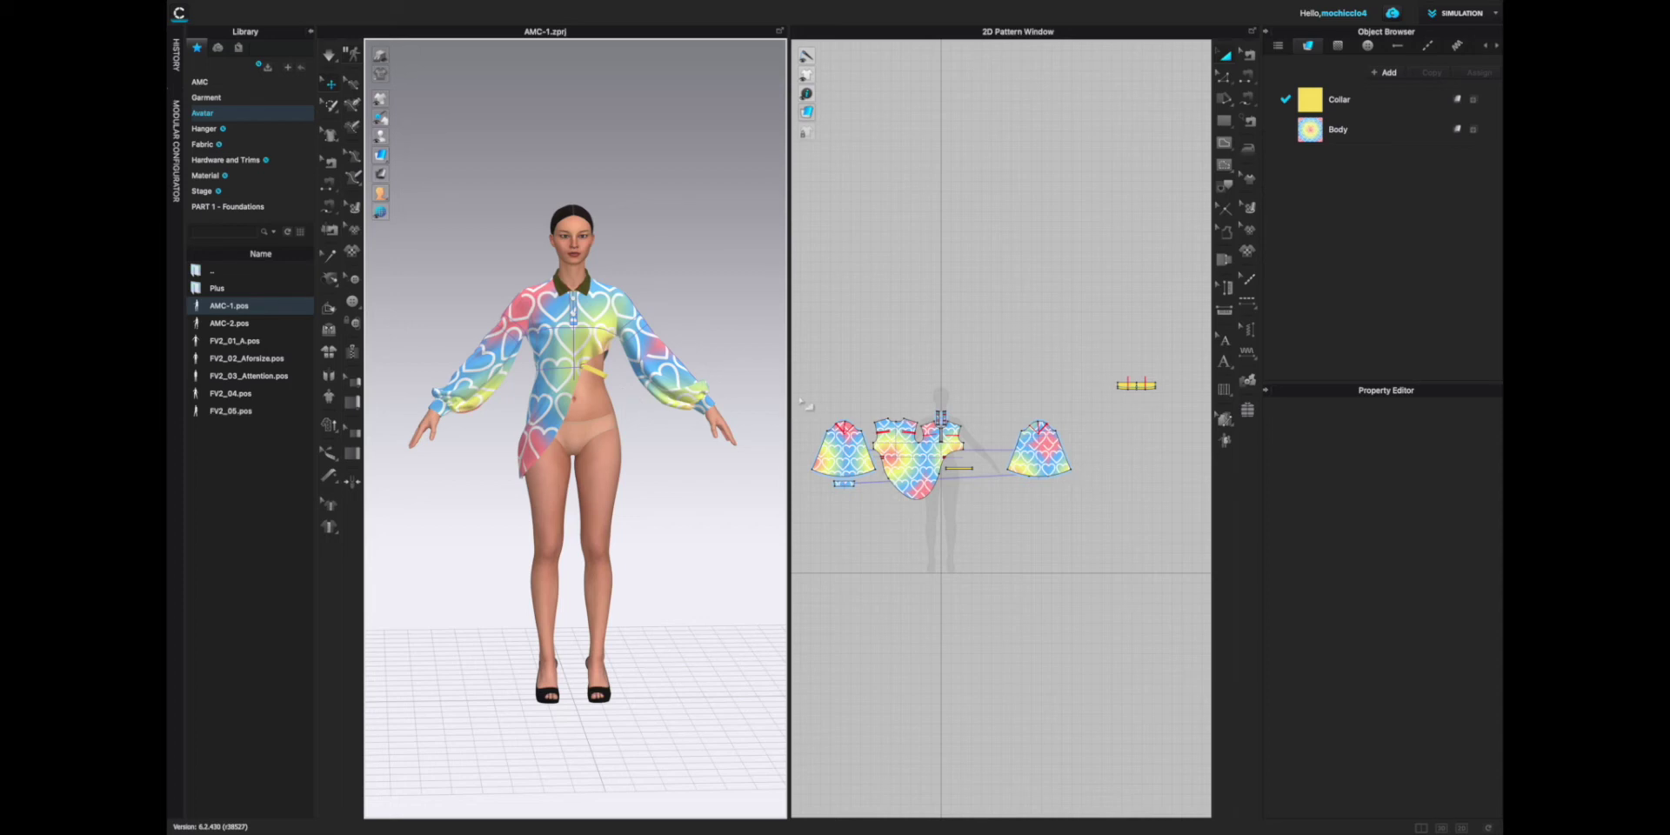
Select the garment's pattern pieces around the avatar silhouette and set their particle distance to 30 mm
{"action": "left_click_drag", "start_coordinate": [800, 397], "coordinate": [1091, 523]}
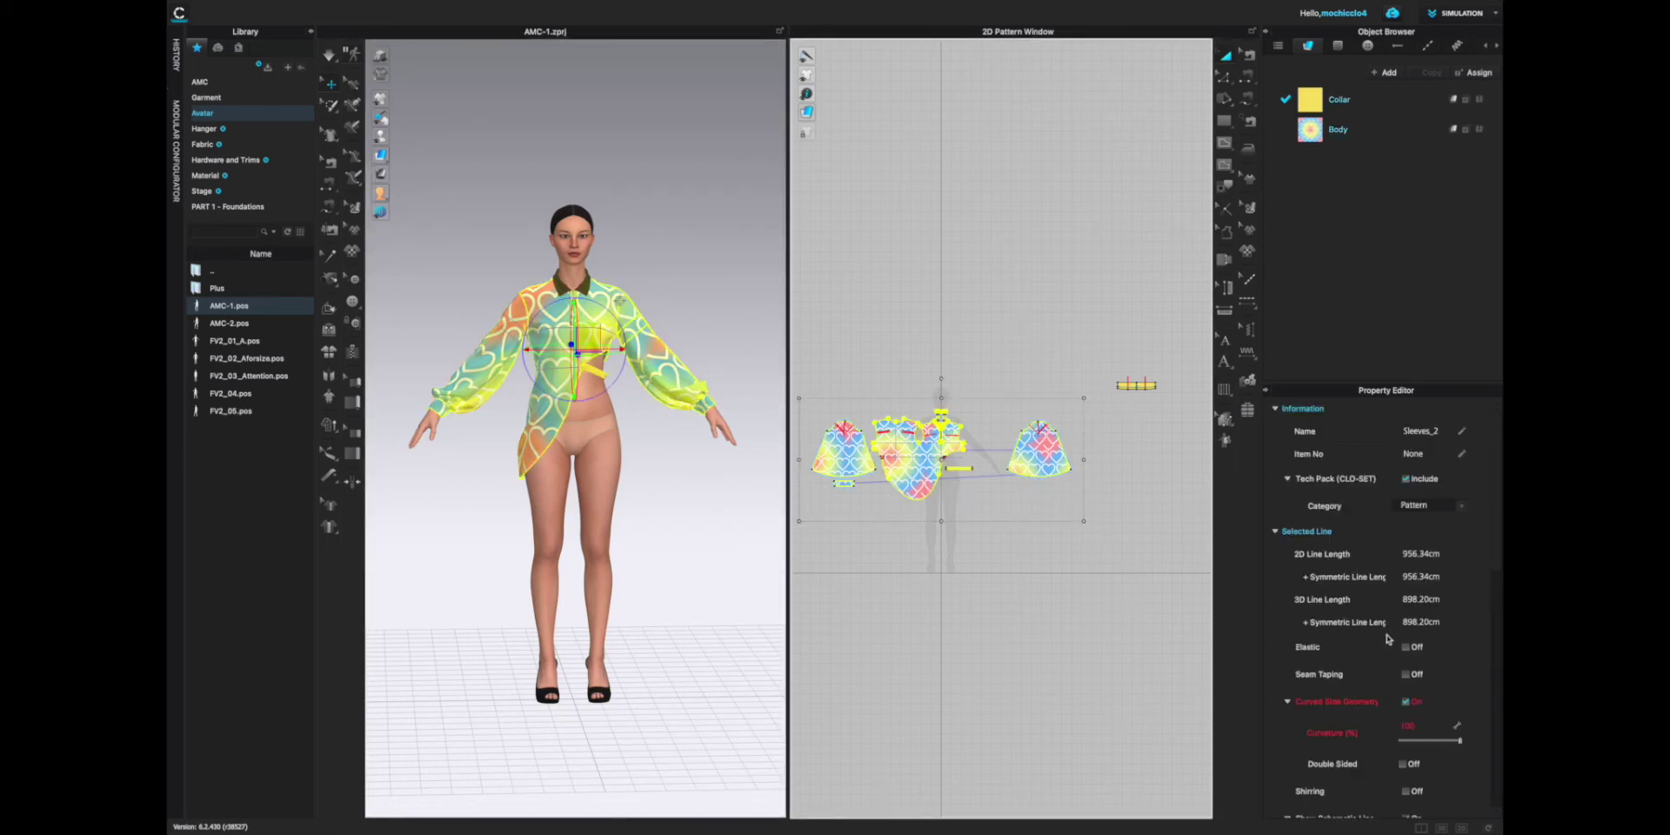
{"action": "scroll", "coordinate": [1392, 650], "scroll_direction": "down", "scroll_amount": 5}
{"action": "scroll", "coordinate": [1393, 650], "scroll_direction": "down", "scroll_amount": 1}
{"action": "left_click", "coordinate": [1435, 587]}
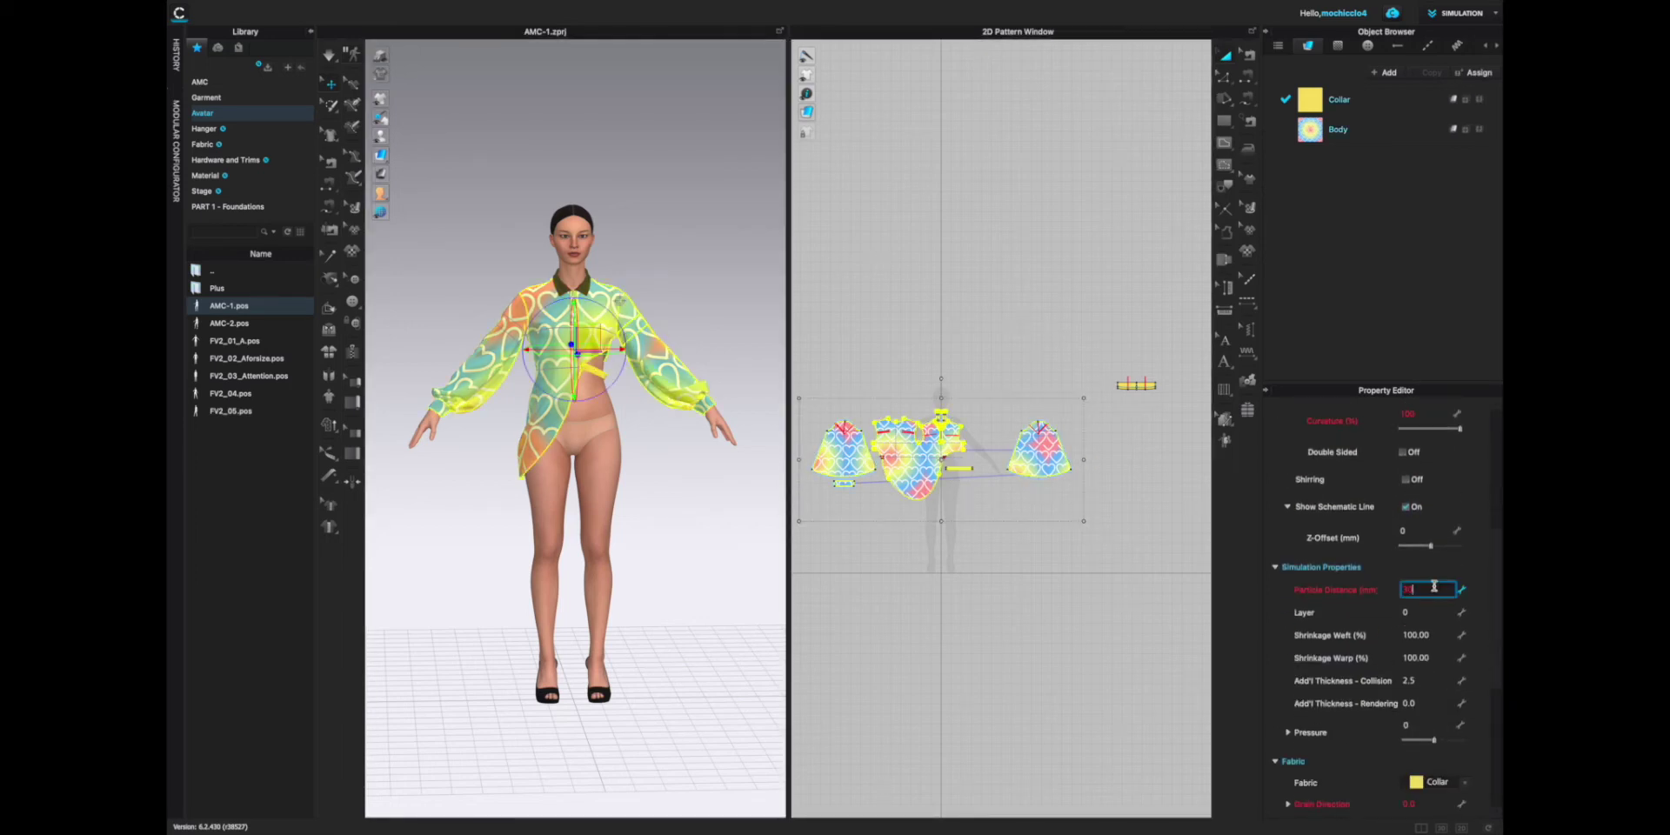
{"action": "type", "text": "30"}
{"action": "key", "text": "Return"}
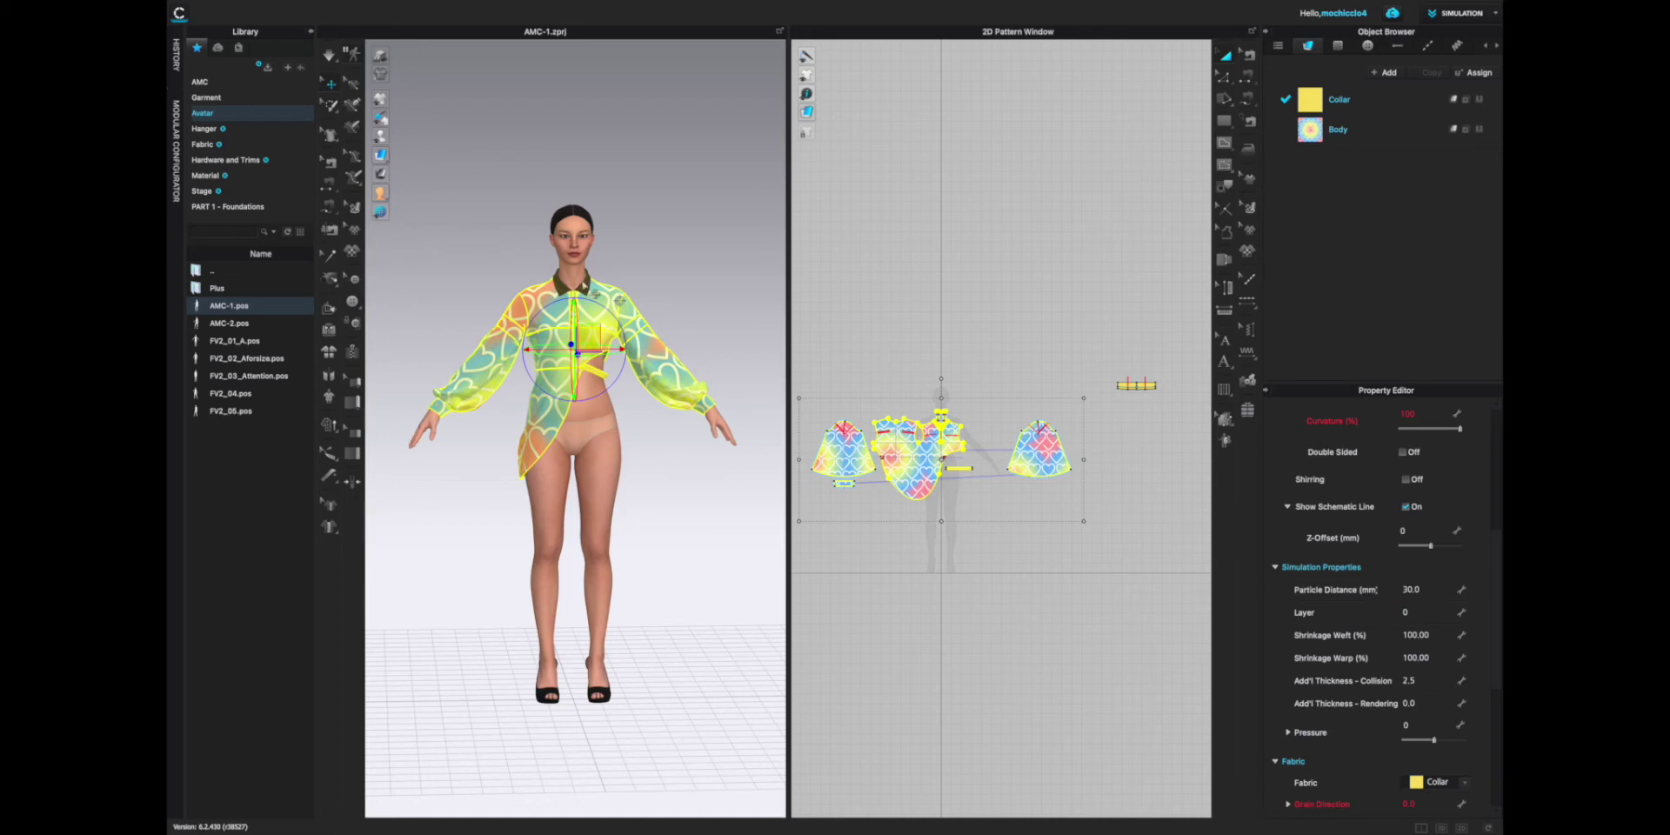
Deselect the patterns and apply the AMC-1.pos pose to the avatar using Pose Only (Maintain Avatar Size)
{"action": "left_click", "coordinate": [643, 497]}
{"action": "right_click_drag", "start_coordinate": [642, 496], "coordinate": [621, 514]}
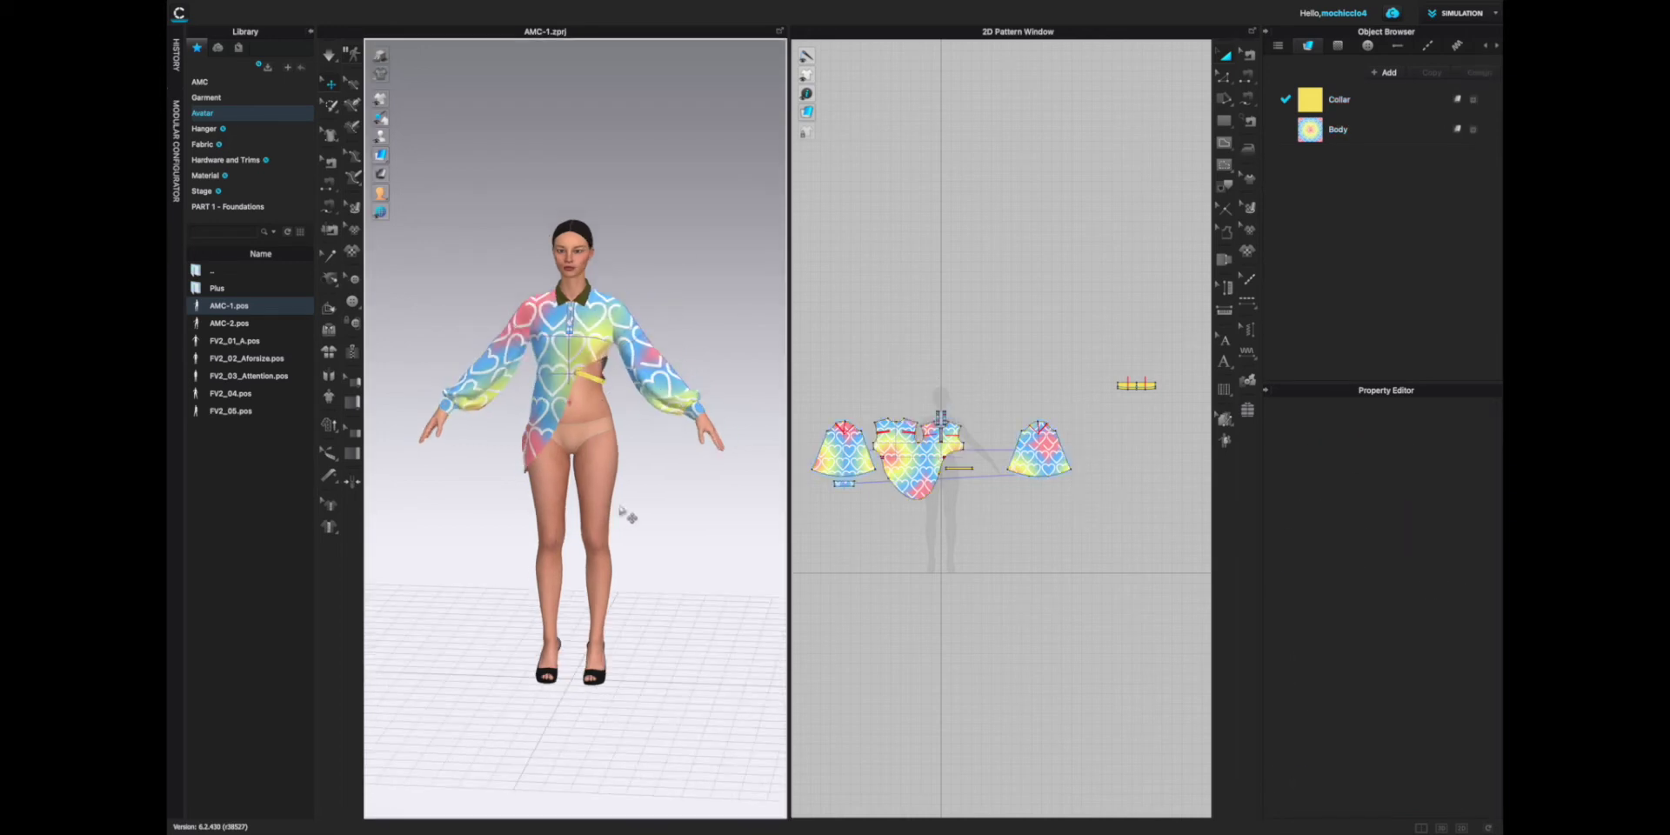
{"action": "double_click", "coordinate": [230, 306]}
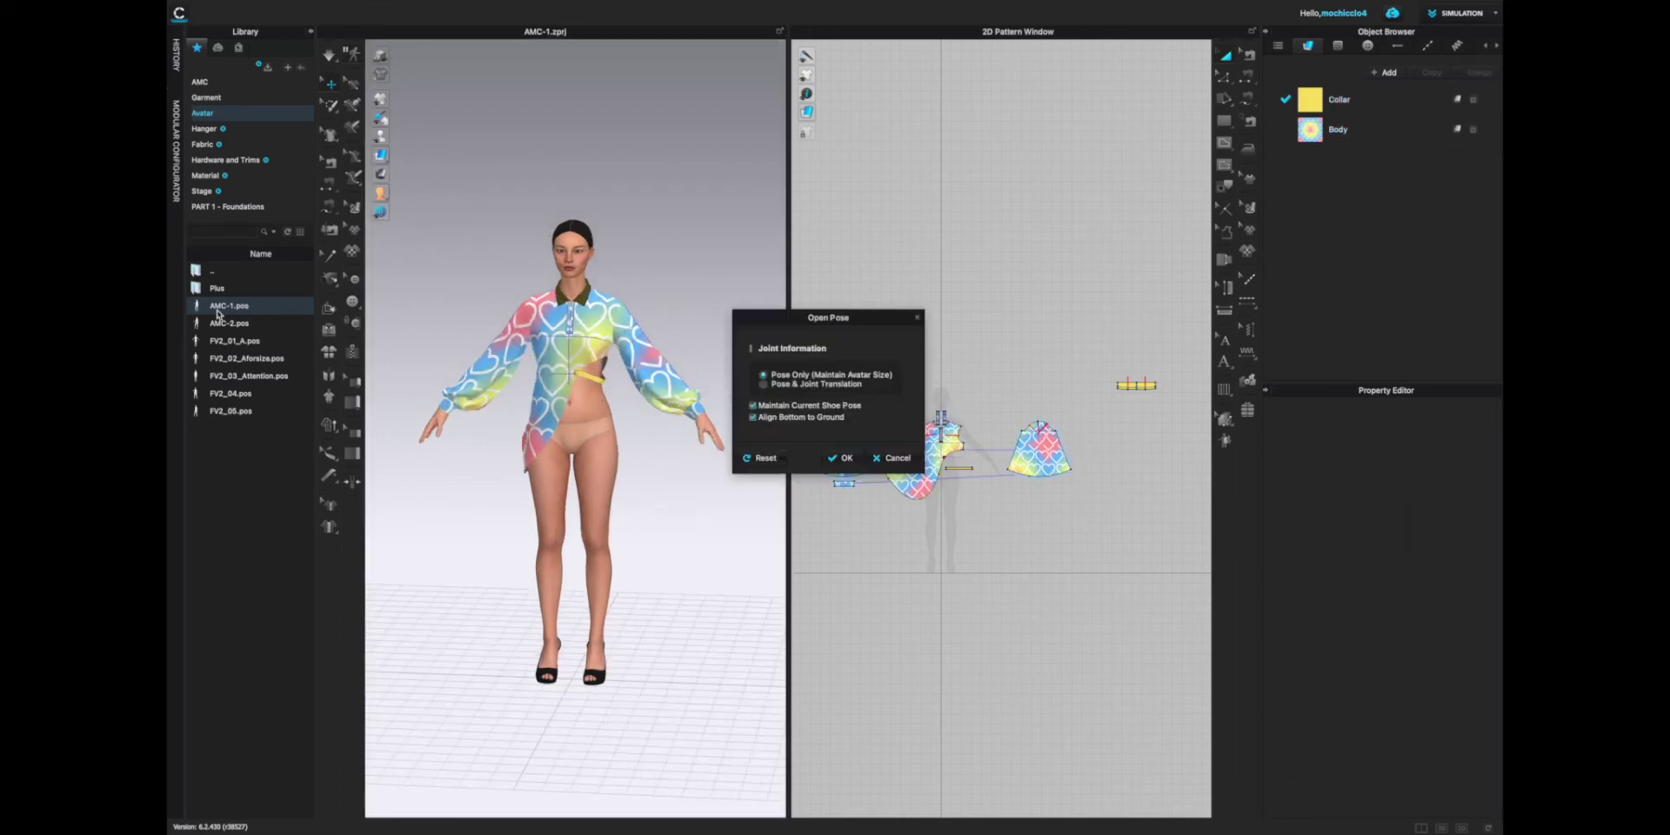
{"action": "left_click", "coordinate": [842, 458]}
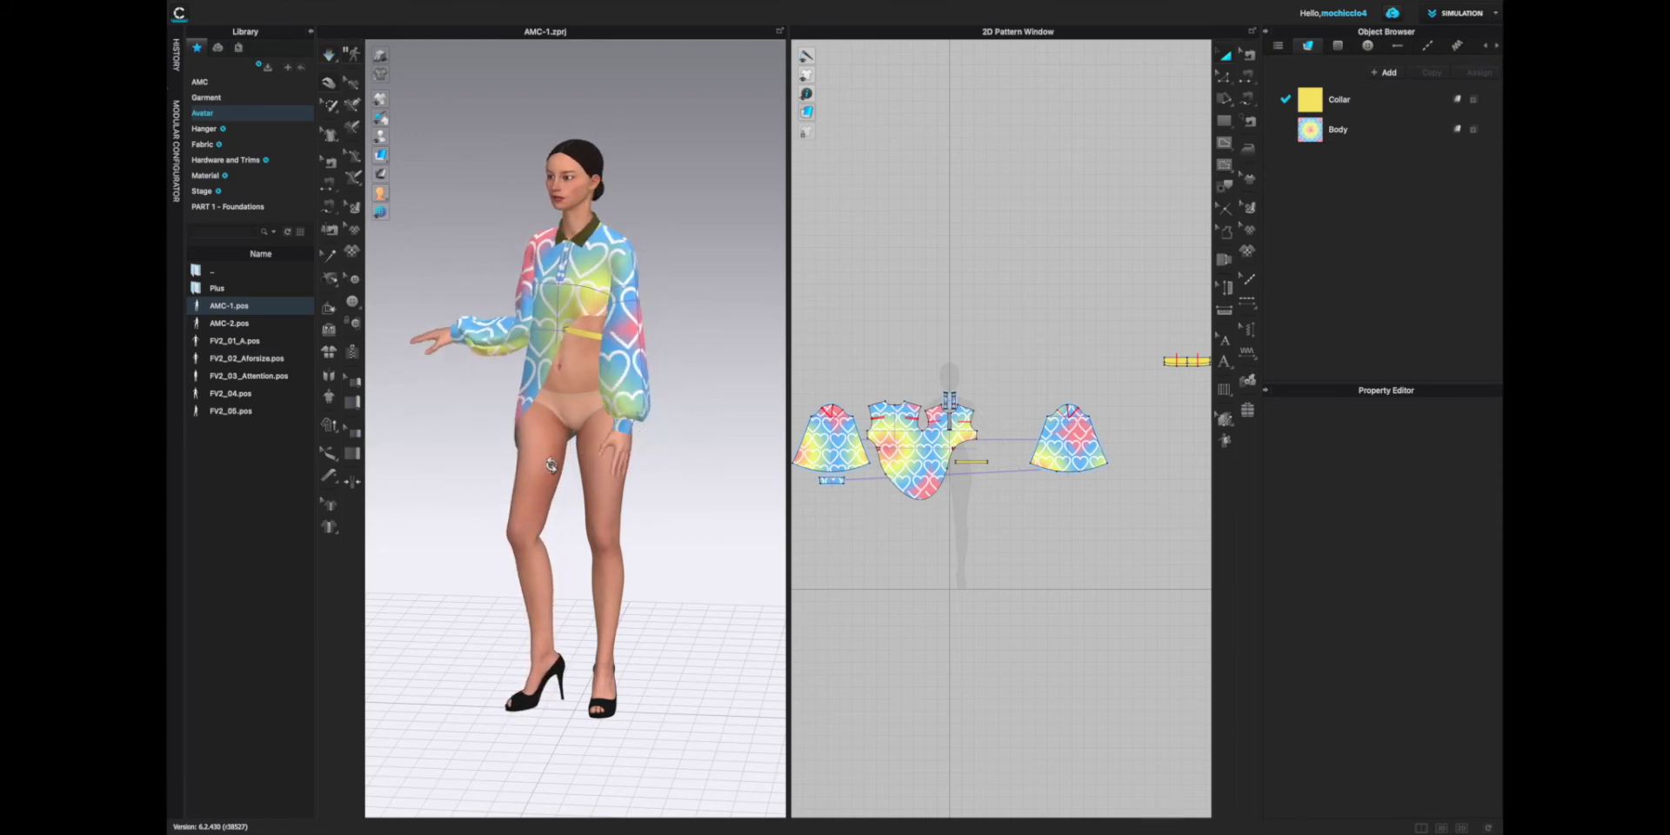
Set the garment patterns' particle distance to 10 mm and simulate the drape on the posed avatar
{"action": "right_click_drag", "start_coordinate": [551, 465], "coordinate": [835, 472]}
{"action": "left_click_drag", "start_coordinate": [1106, 524], "coordinate": [795, 383]}
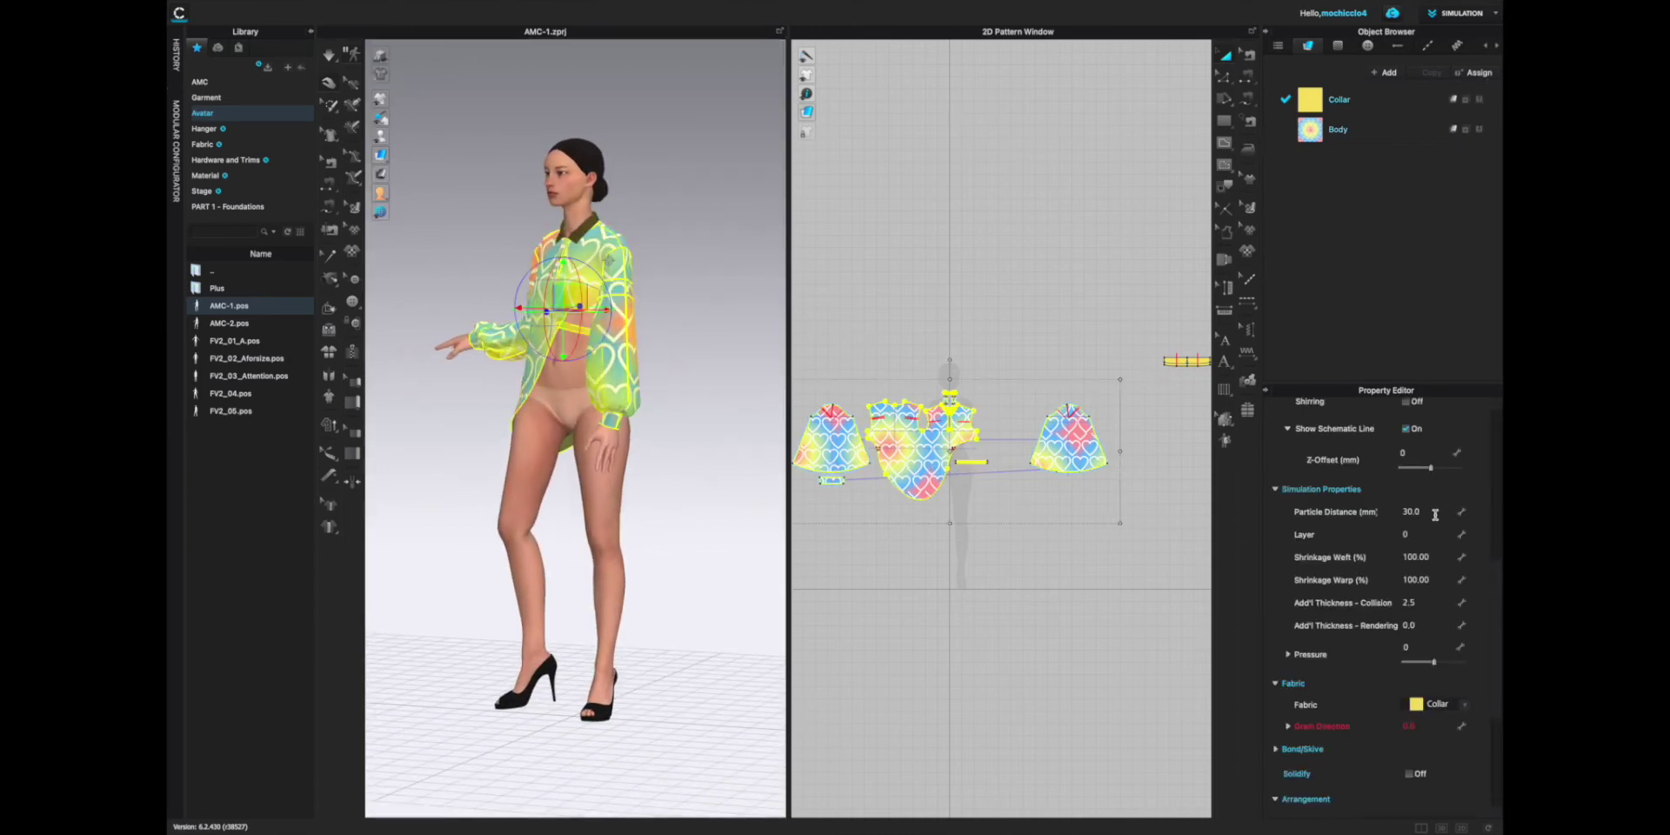
{"action": "left_click", "coordinate": [1435, 513]}
{"action": "left_click_drag", "start_coordinate": [1443, 512], "coordinate": [1396, 511]}
{"action": "type", "text": "10"}
{"action": "key", "text": "Return"}
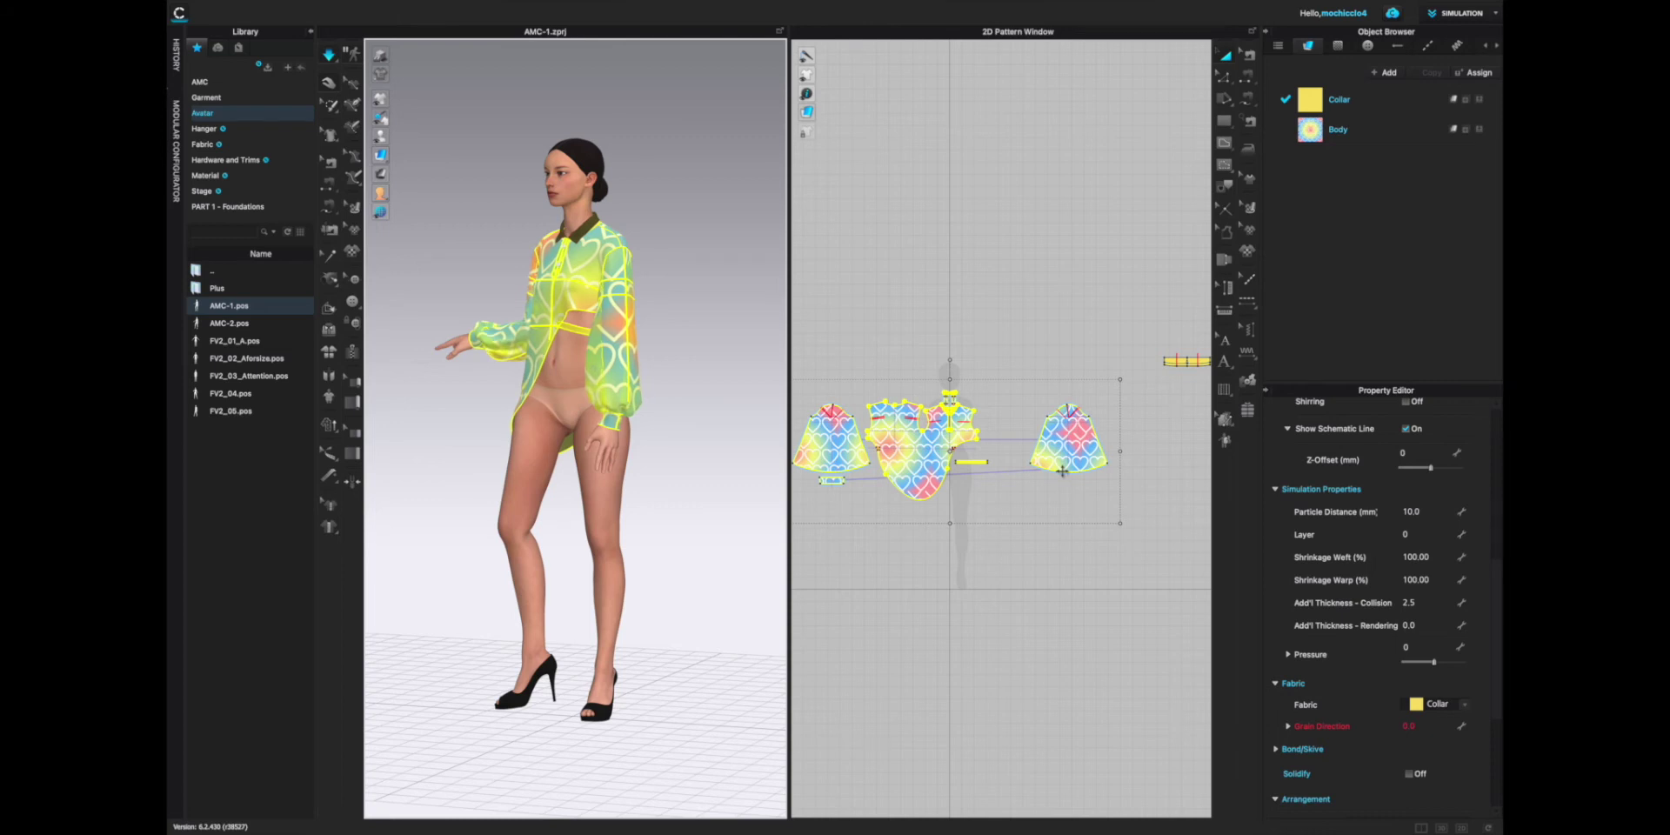
{"action": "key", "text": "space"}
{"action": "right_click_drag", "start_coordinate": [470, 261], "coordinate": [610, 264]}
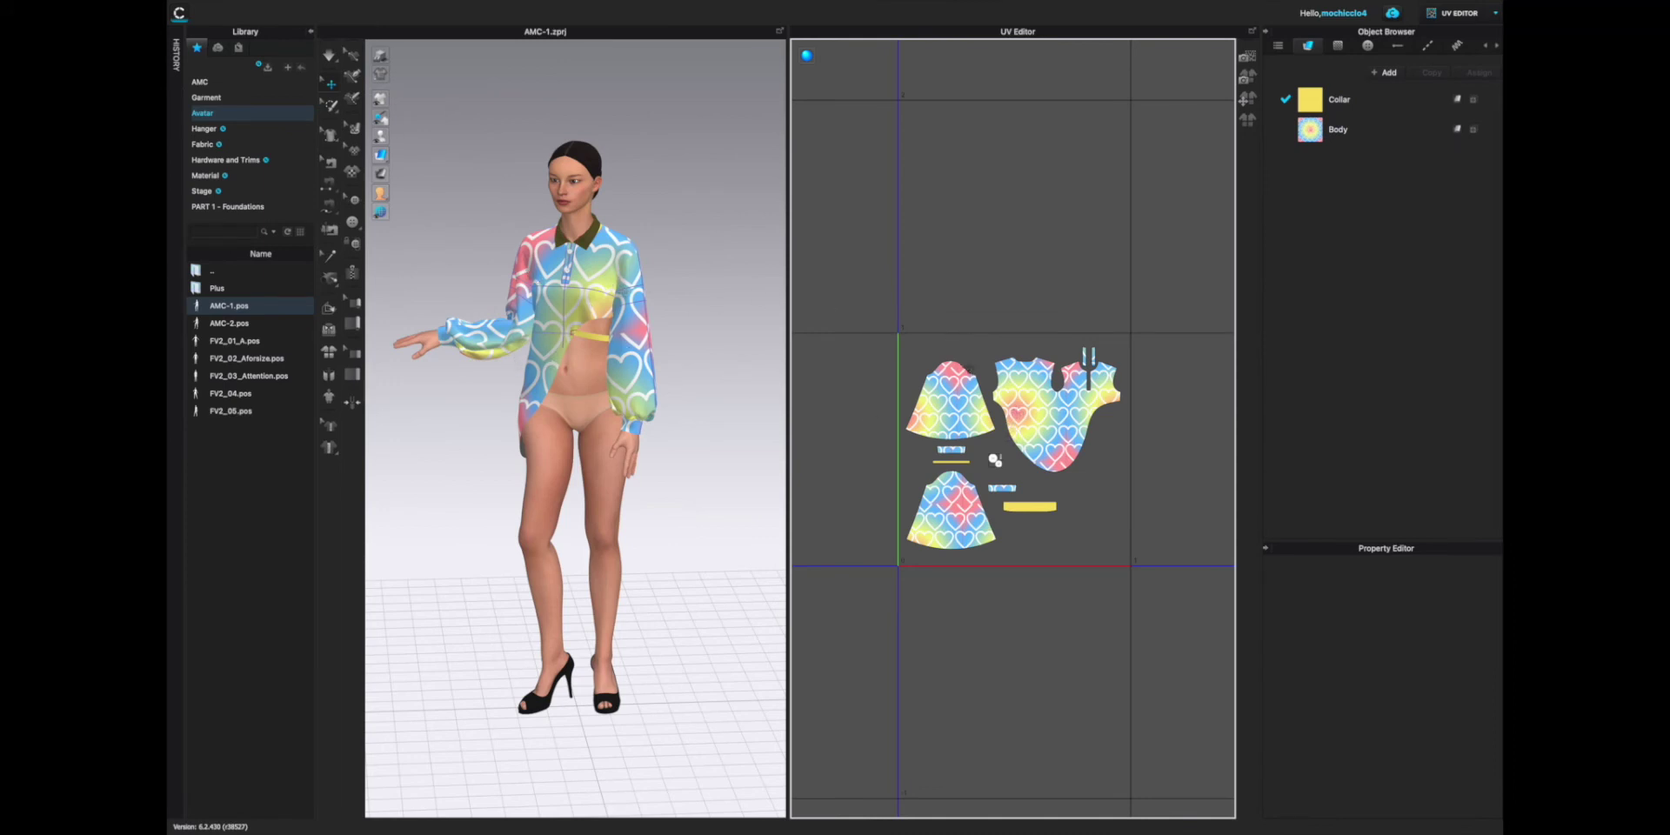
Reset the garment's UV layout in the UV Editor to the 2D pattern arrangement
{"action": "scroll", "coordinate": [995, 459], "scroll_direction": "down", "scroll_amount": 5}
{"action": "right_click", "coordinate": [922, 292]}
{"action": "left_click", "coordinate": [946, 332]}
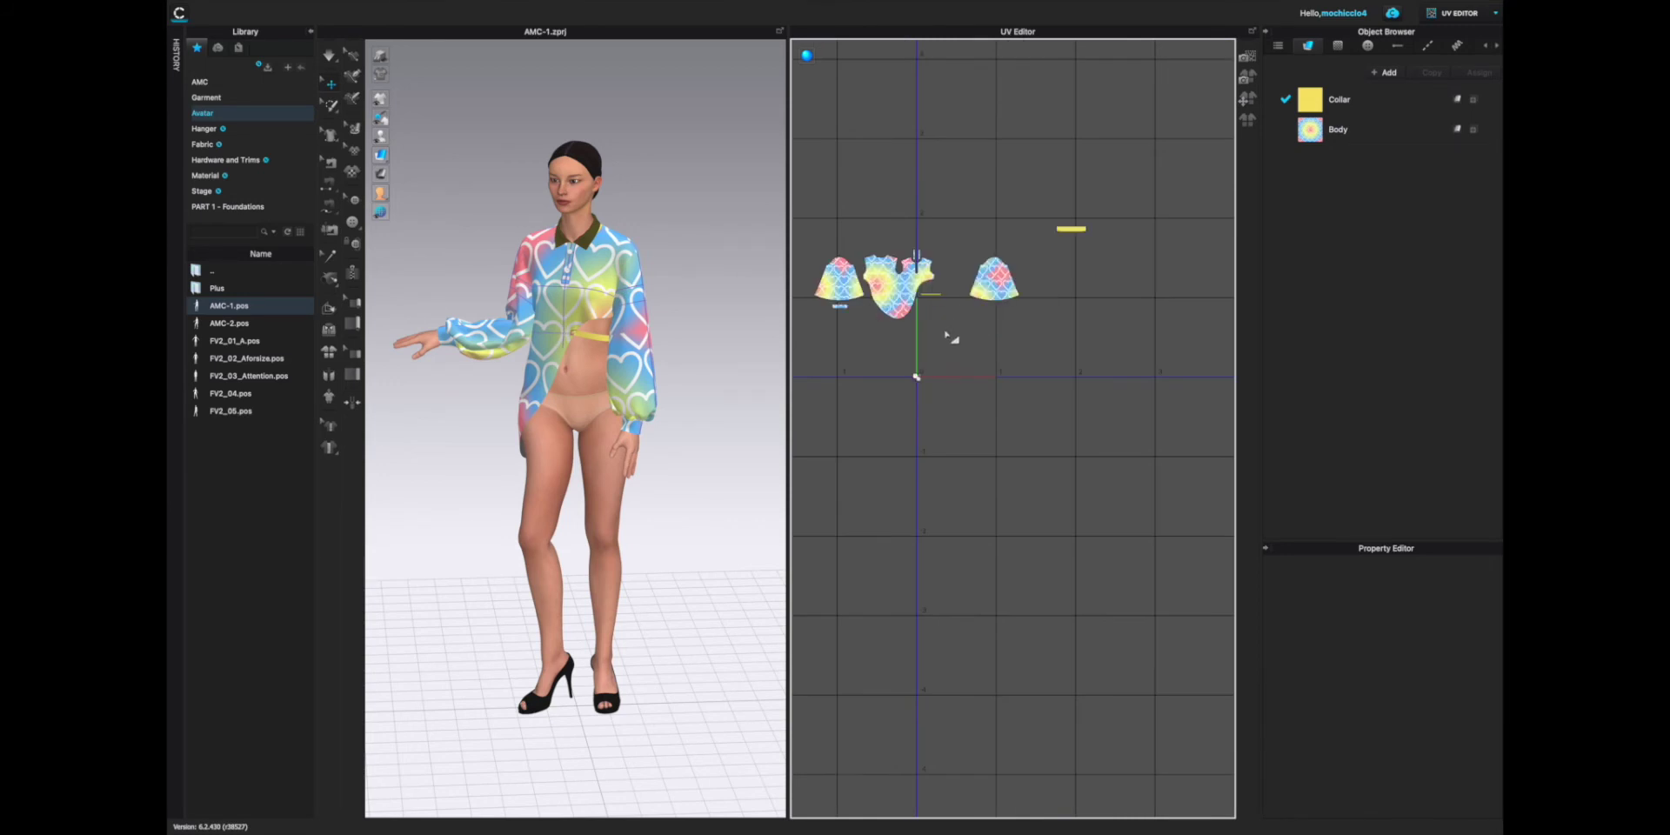
Move the bodice's UV pieces into the first UV tile and scale them down to leave space beside them
{"action": "middle_click_drag", "start_coordinate": [959, 346], "coordinate": [1011, 440]}
{"action": "left_click_drag", "start_coordinate": [963, 397], "coordinate": [1037, 422]}
{"action": "scroll", "coordinate": [967, 371], "scroll_direction": "down", "scroll_amount": 2}
{"action": "scroll", "coordinate": [965, 367], "scroll_direction": "up", "scroll_amount": 4}
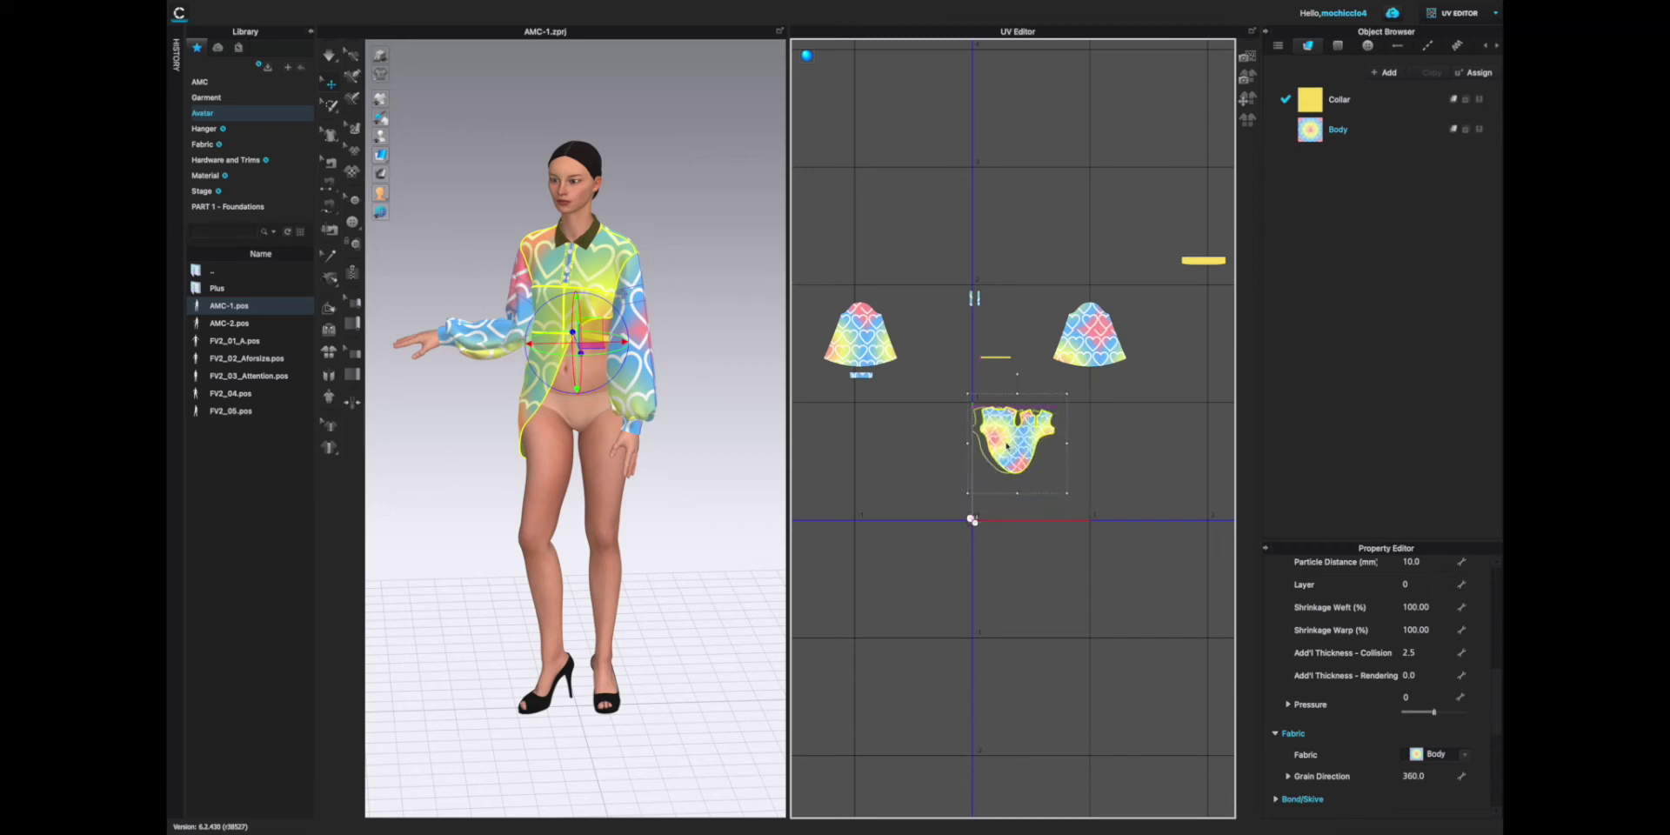
{"action": "scroll", "coordinate": [1011, 444], "scroll_direction": "up", "scroll_amount": 5}
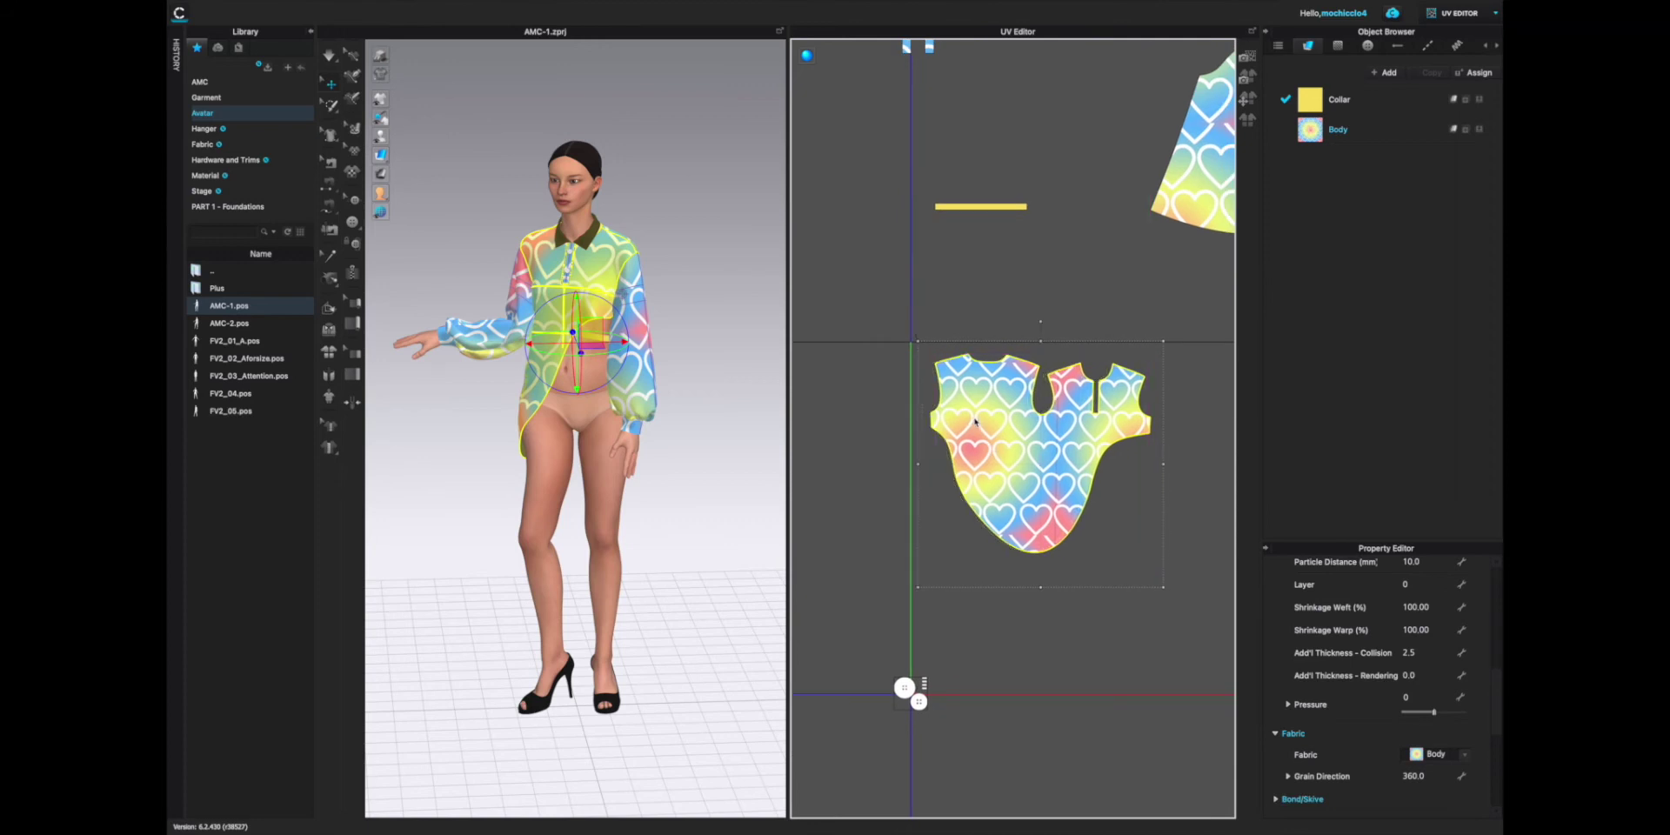
{"action": "left_click_drag", "start_coordinate": [1161, 588], "coordinate": [1094, 516]}
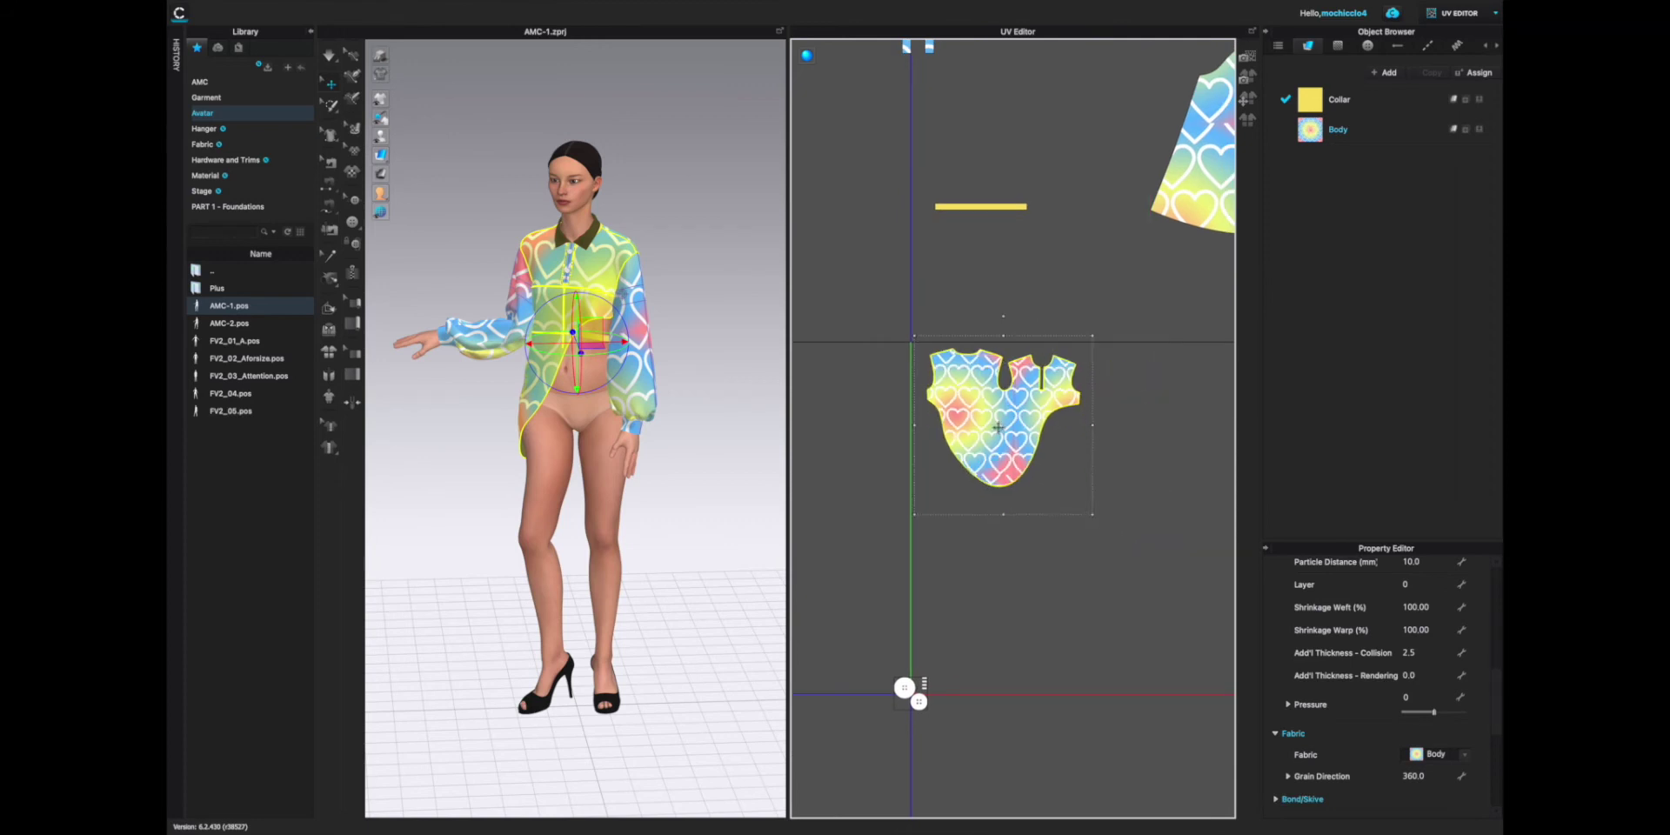
Scale down the sleeves beside the bodice in the first UV tile, and bring the cuffs and narrow strap in with them
{"action": "scroll", "coordinate": [997, 426], "scroll_direction": "down", "scroll_amount": 5}
{"action": "left_click_drag", "start_coordinate": [1073, 344], "coordinate": [1049, 420]}
{"action": "left_click_drag", "start_coordinate": [873, 329], "coordinate": [1052, 453]}
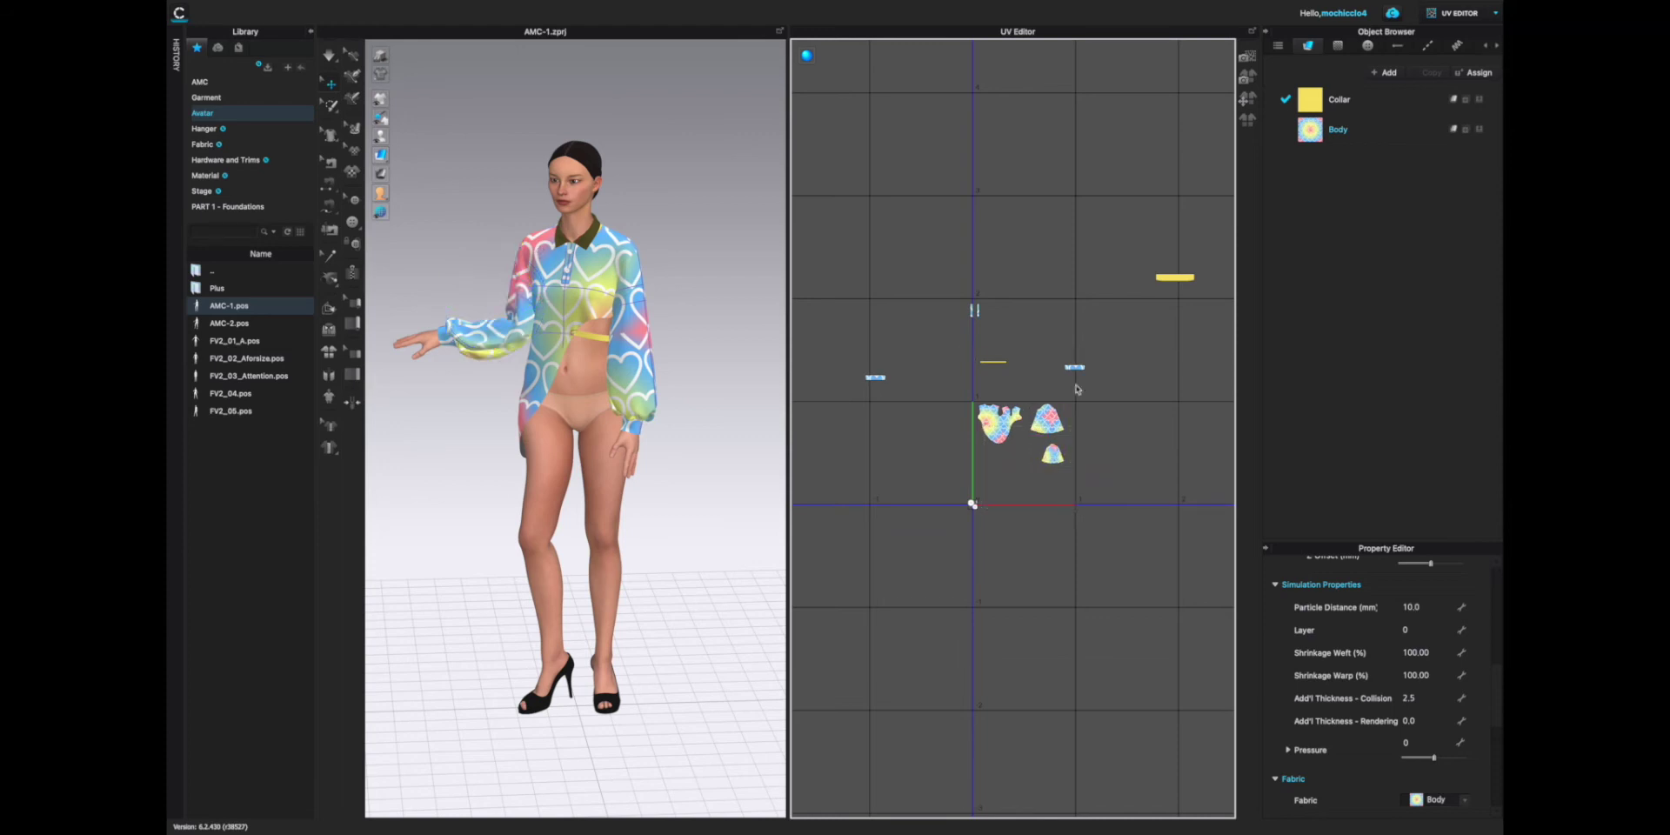
{"action": "left_click_drag", "start_coordinate": [999, 364], "coordinate": [1034, 440]}
{"action": "left_click_drag", "start_coordinate": [1075, 368], "coordinate": [991, 453]}
{"action": "left_click_drag", "start_coordinate": [877, 378], "coordinate": [1025, 453]}
{"action": "left_click", "coordinate": [970, 312]}
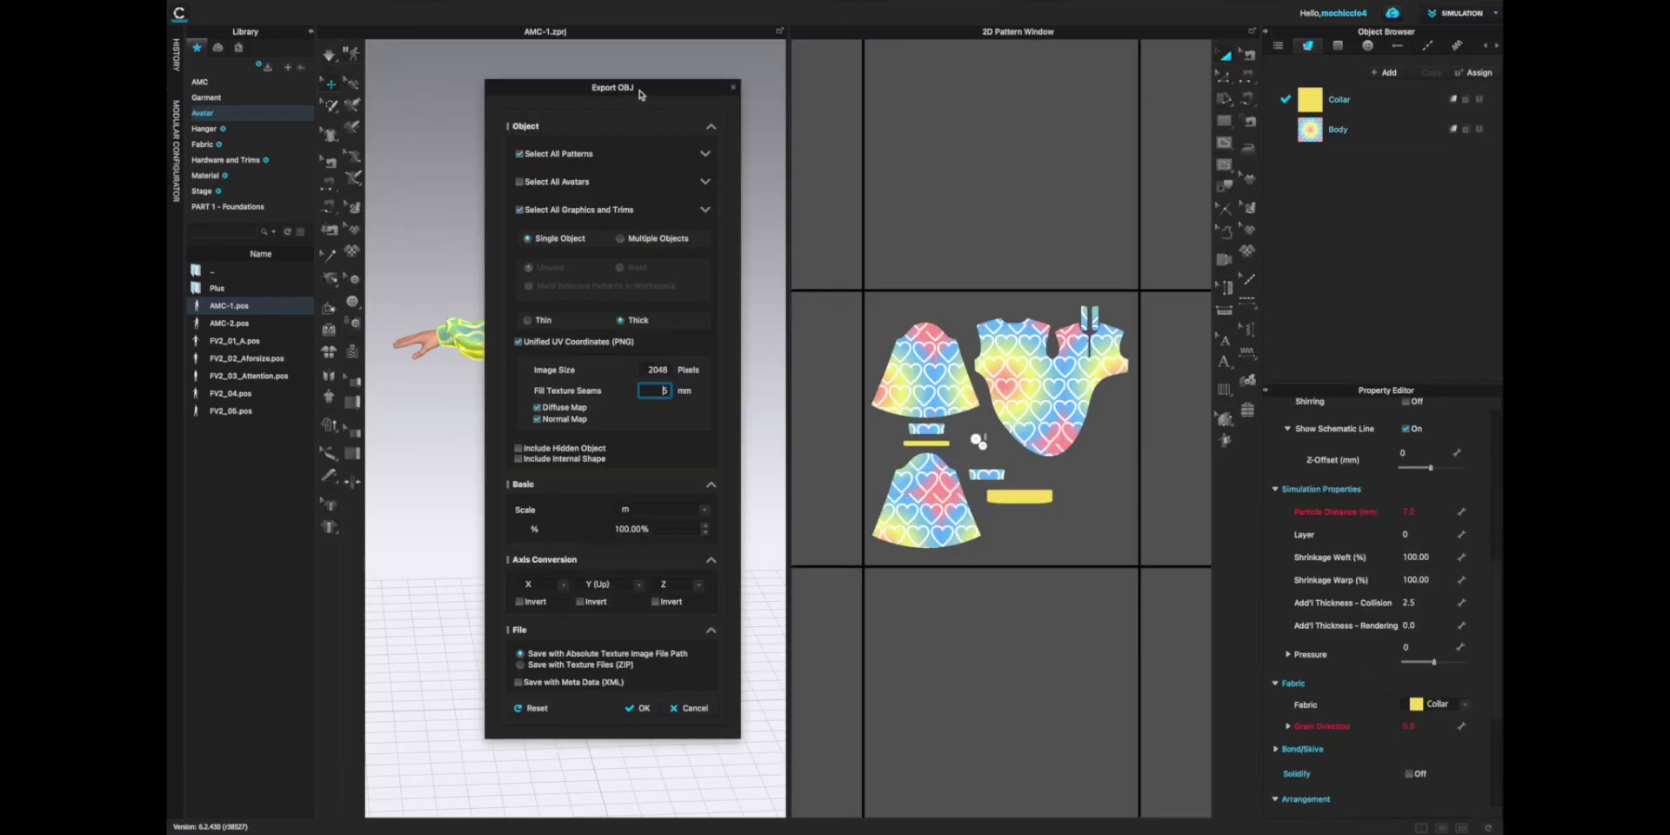
Export all patterns, graphics and trims as a single thick OBJ with unified UV coordinates and the scale in m
{"action": "left_click_drag", "start_coordinate": [639, 94], "coordinate": [635, 95]}
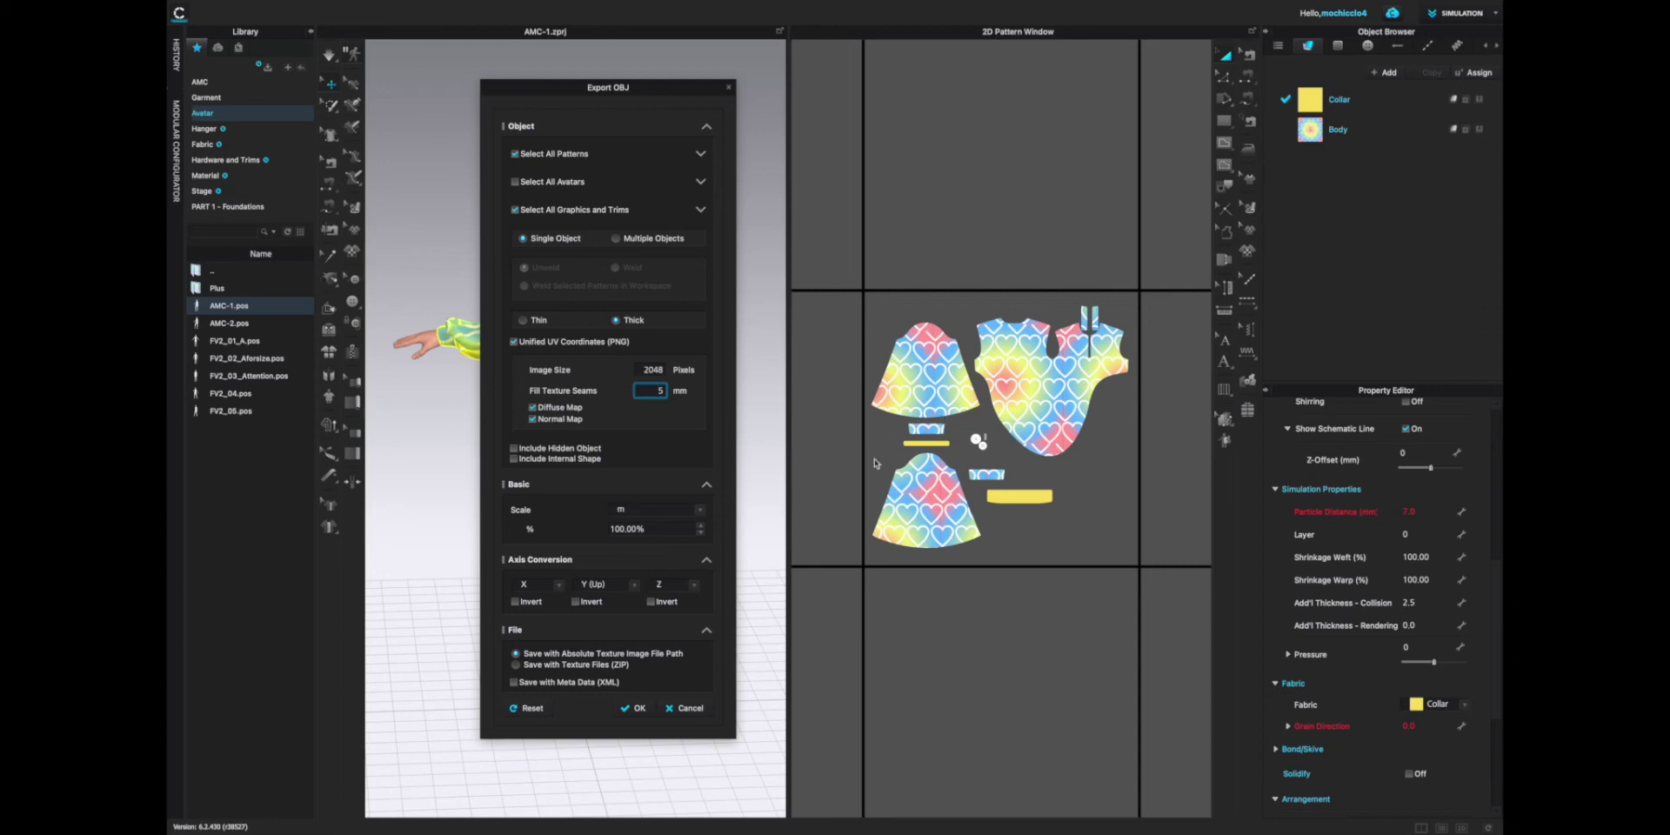
{"action": "left_click", "coordinate": [677, 516]}
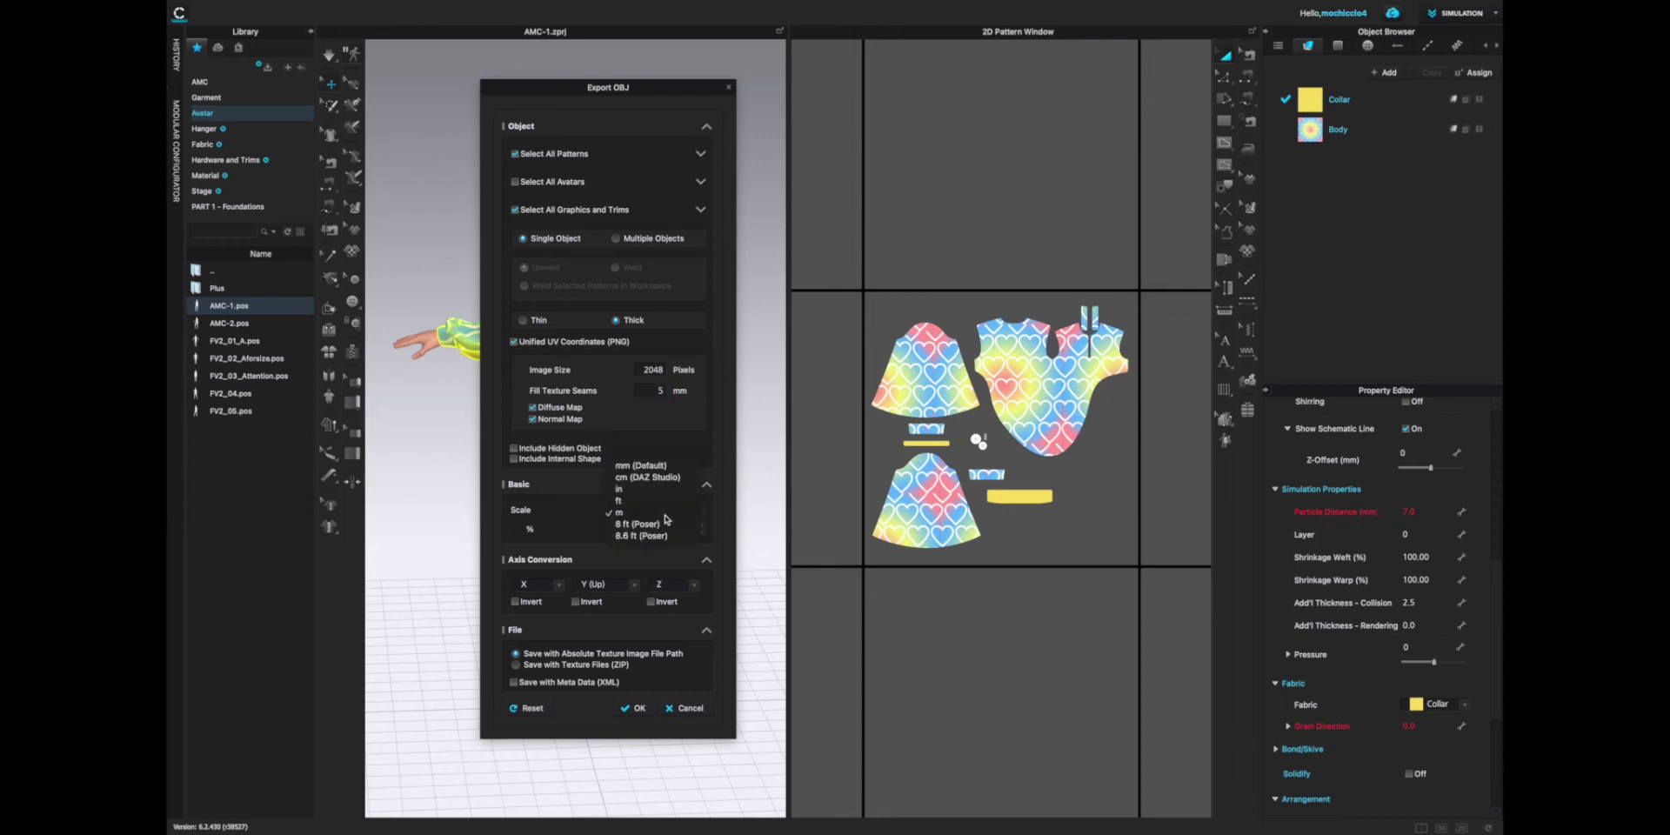
{"action": "left_click", "coordinate": [620, 513]}
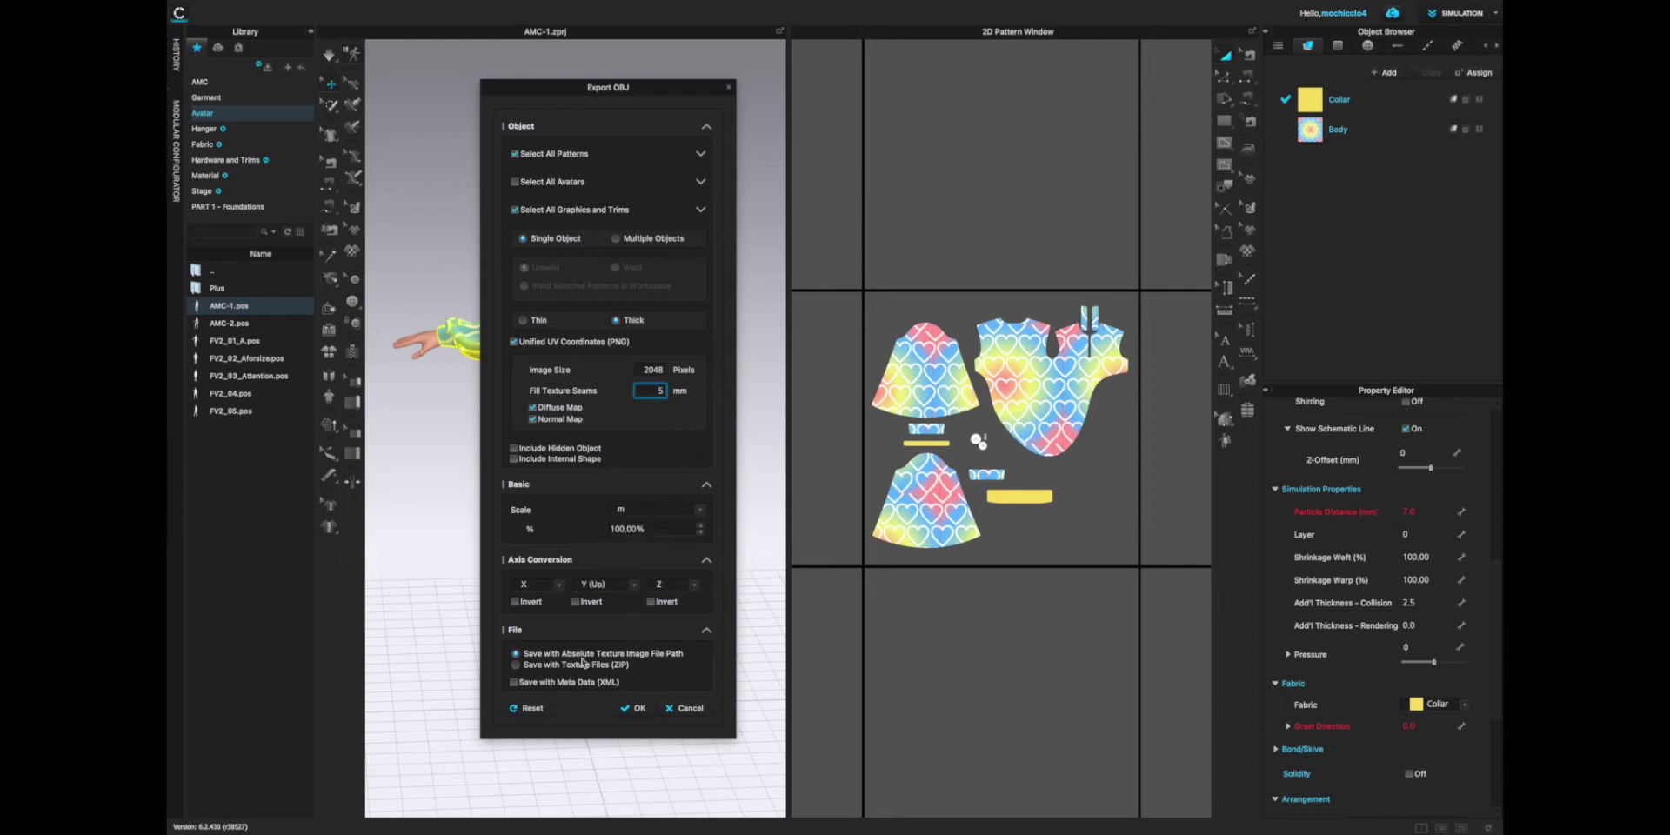
{"action": "left_click", "coordinate": [639, 708]}
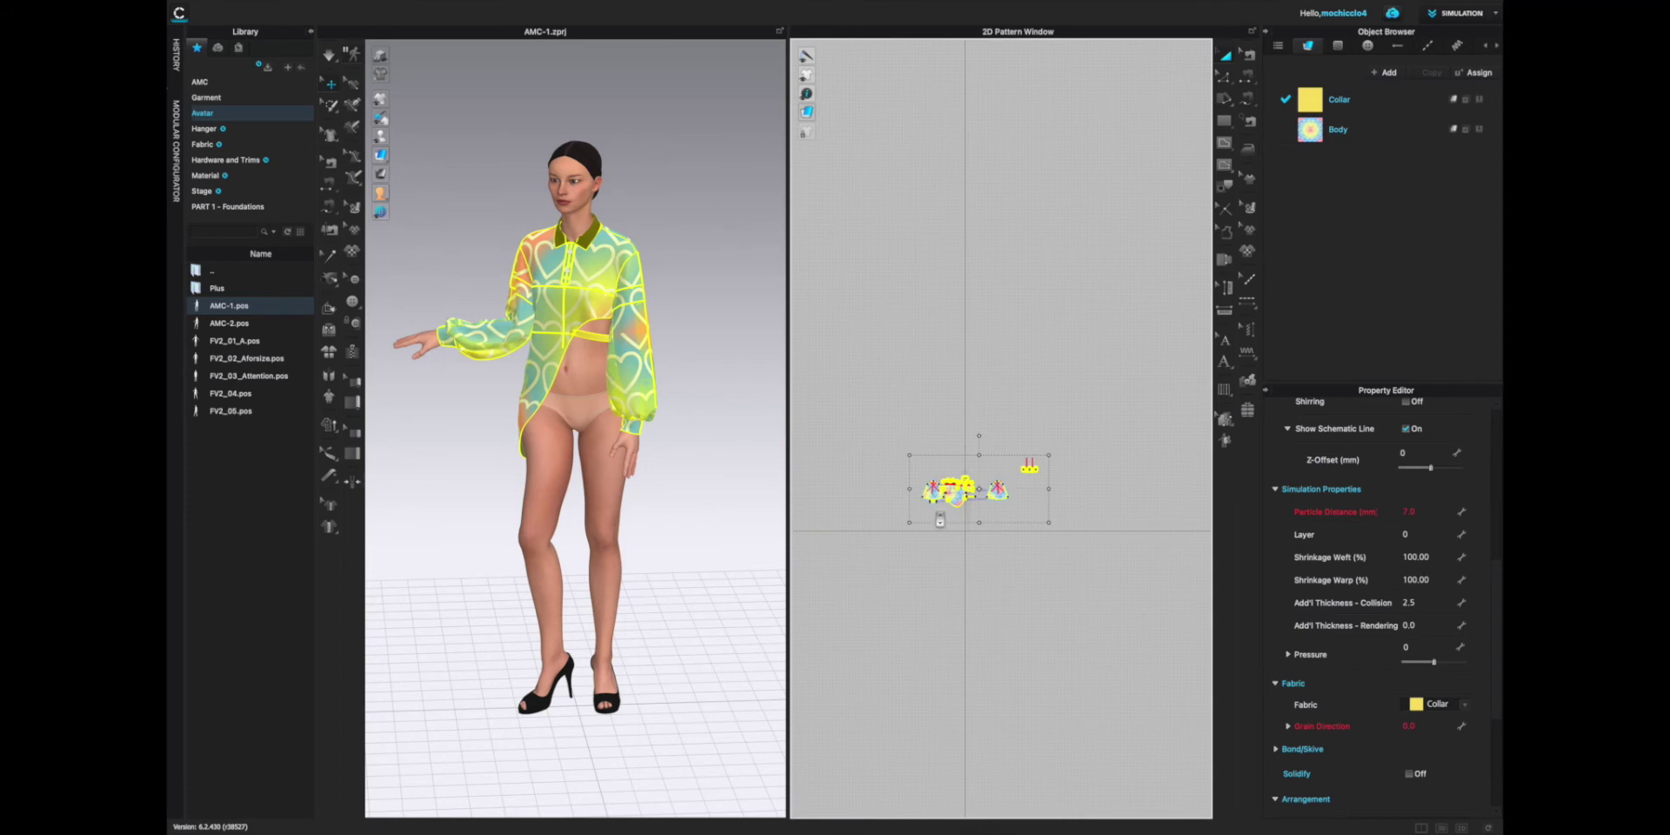
Deselect the patterns and switch to the UV Editor workspace to check the packed UV layout
{"action": "scroll", "coordinate": [940, 511], "scroll_direction": "up", "scroll_amount": 1}
{"action": "left_click_drag", "start_coordinate": [943, 543], "coordinate": [1116, 776]}
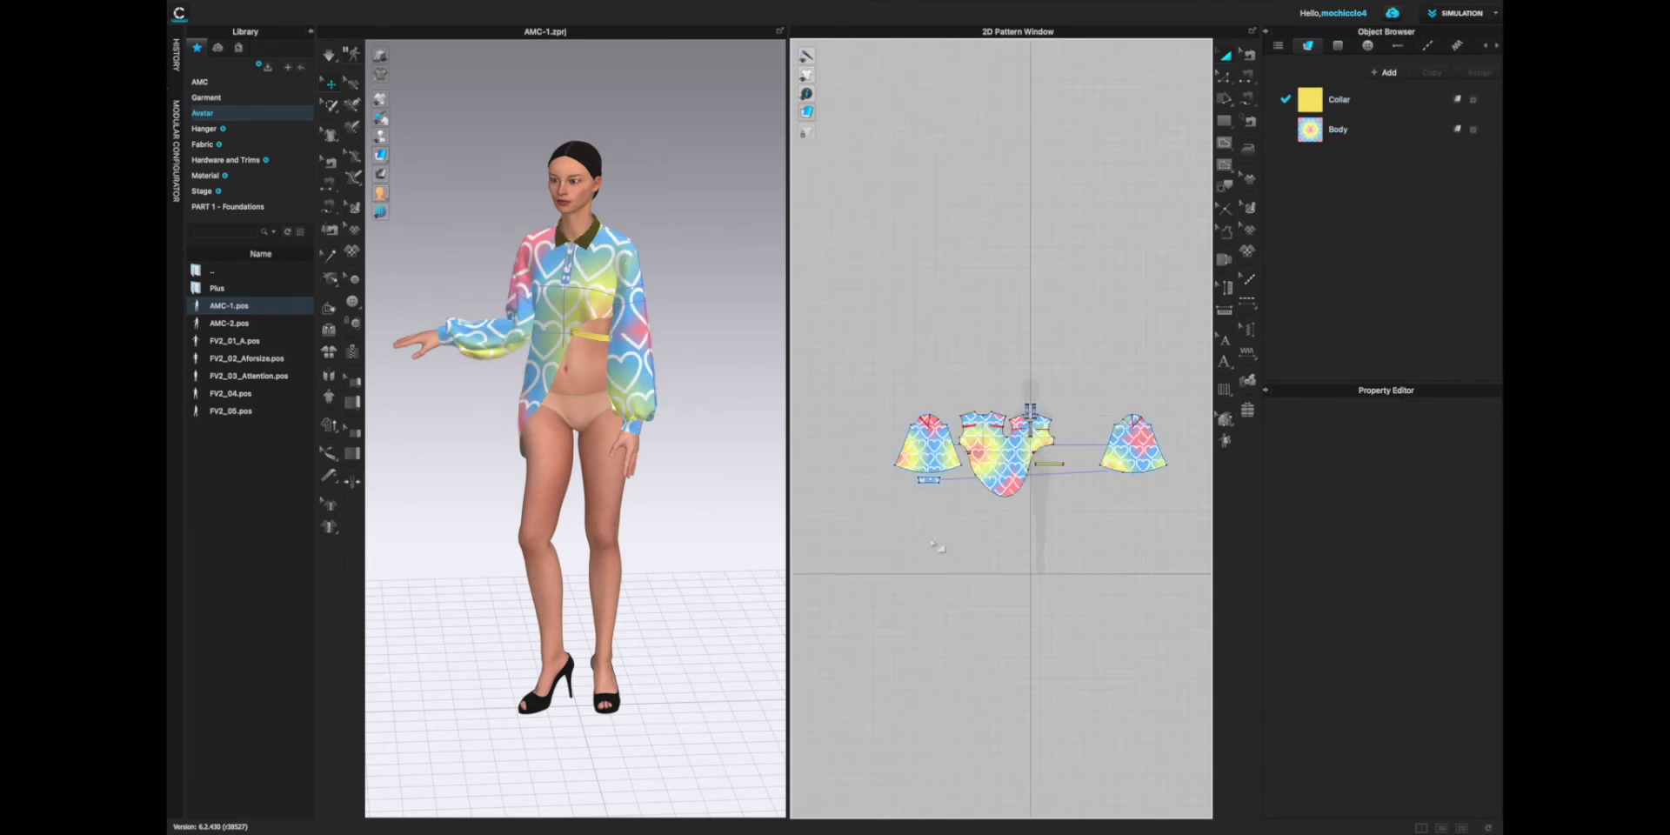
{"action": "left_click", "coordinate": [1496, 14]}
{"action": "left_click", "coordinate": [1451, 180]}
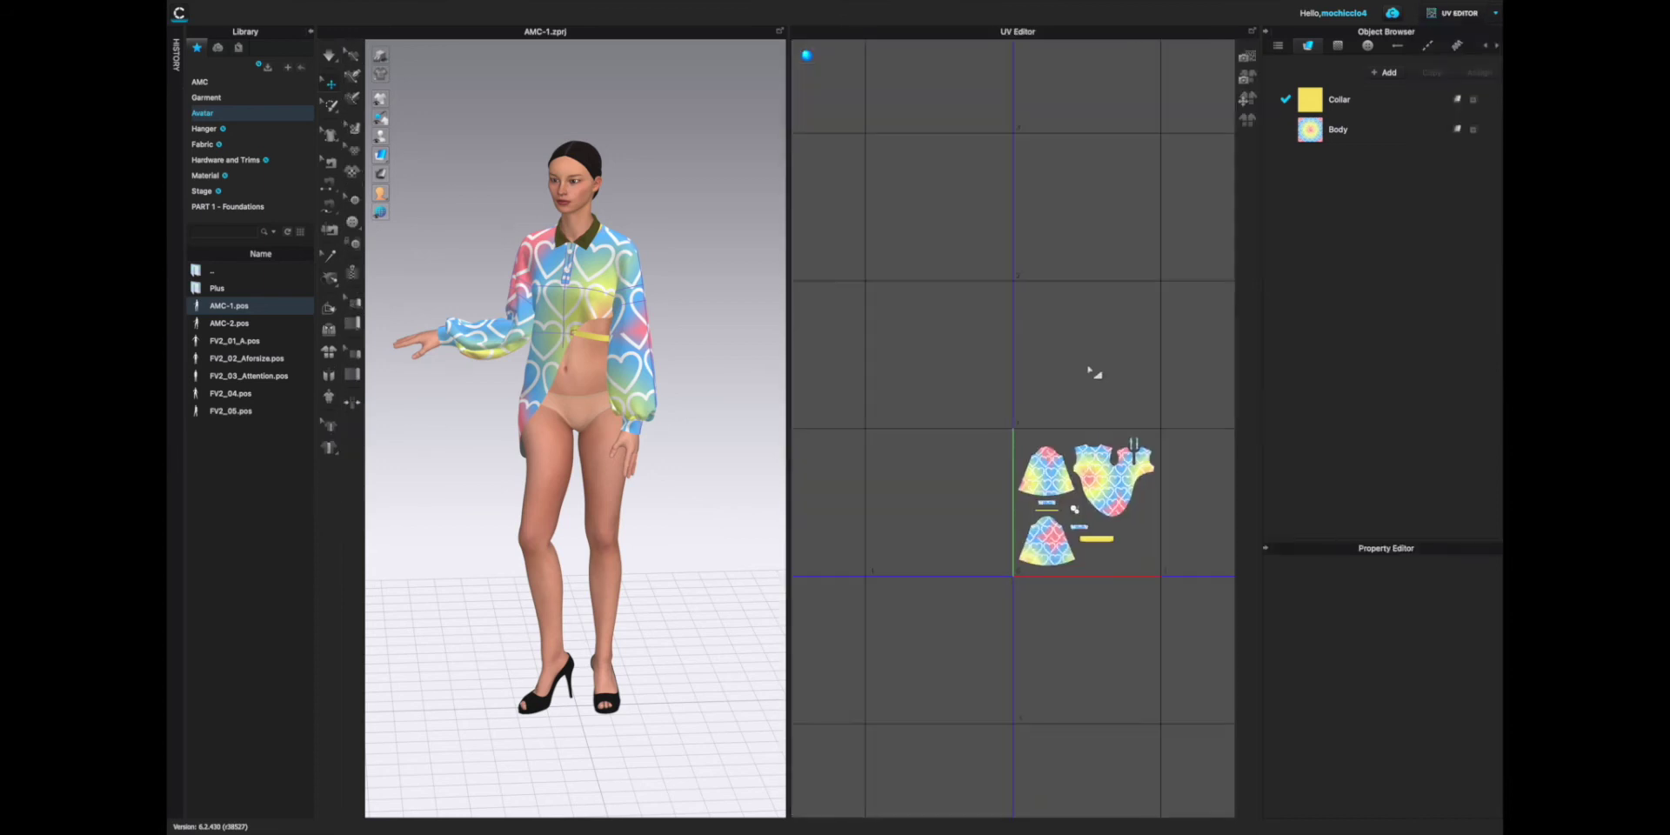
{"action": "scroll", "coordinate": [977, 467], "scroll_direction": "up", "scroll_amount": 2}
{"action": "scroll", "coordinate": [870, 373], "scroll_direction": "down", "scroll_amount": 2}
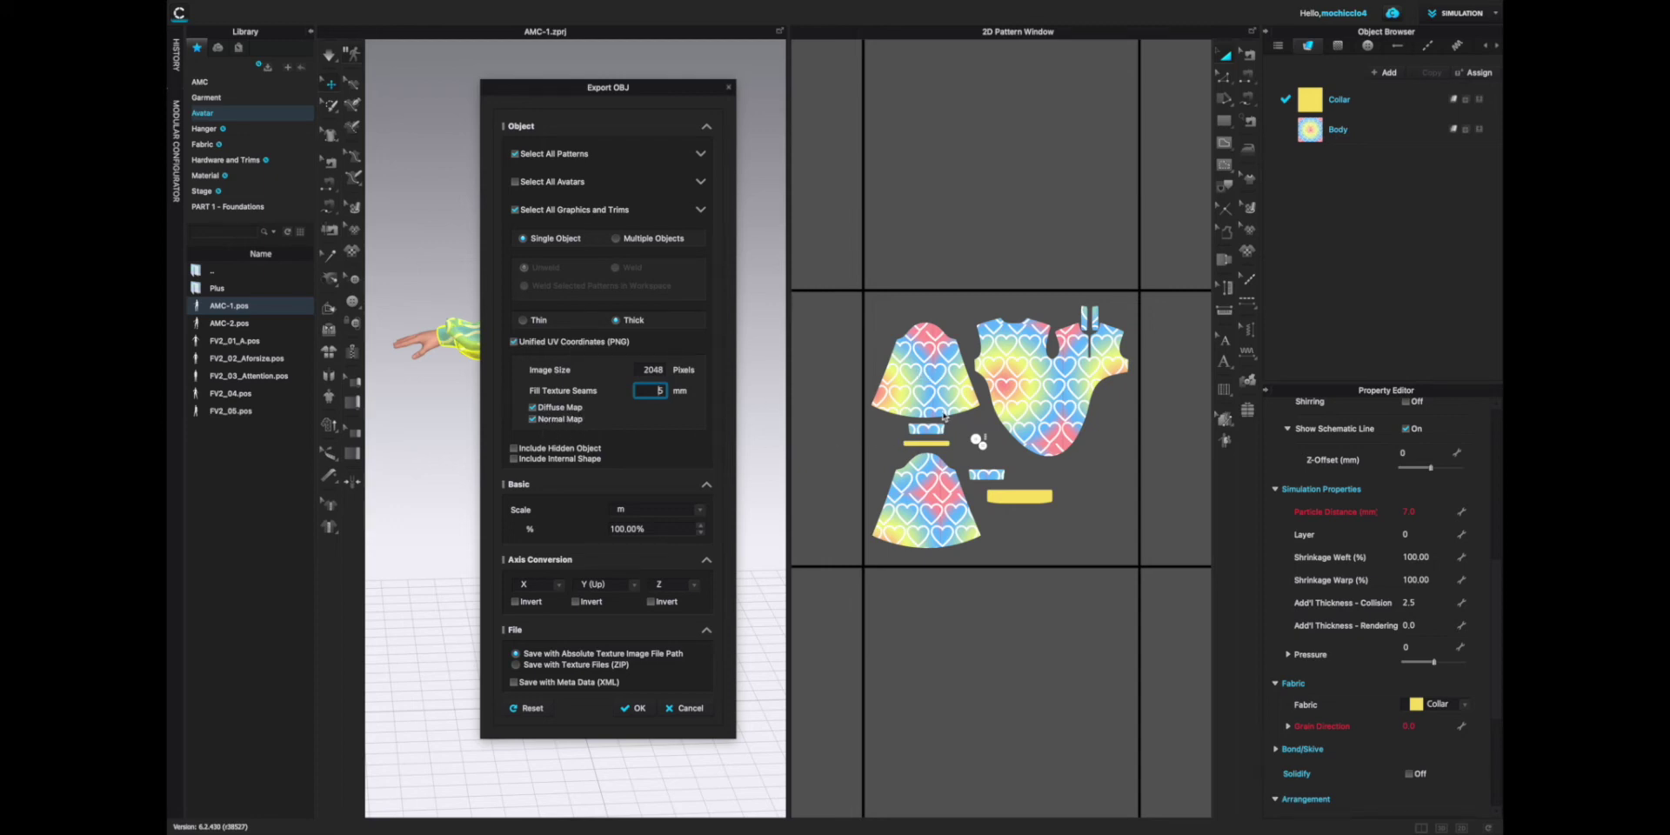
Choose m as the scale unit for the OBJ export
{"action": "left_click", "coordinate": [679, 517]}
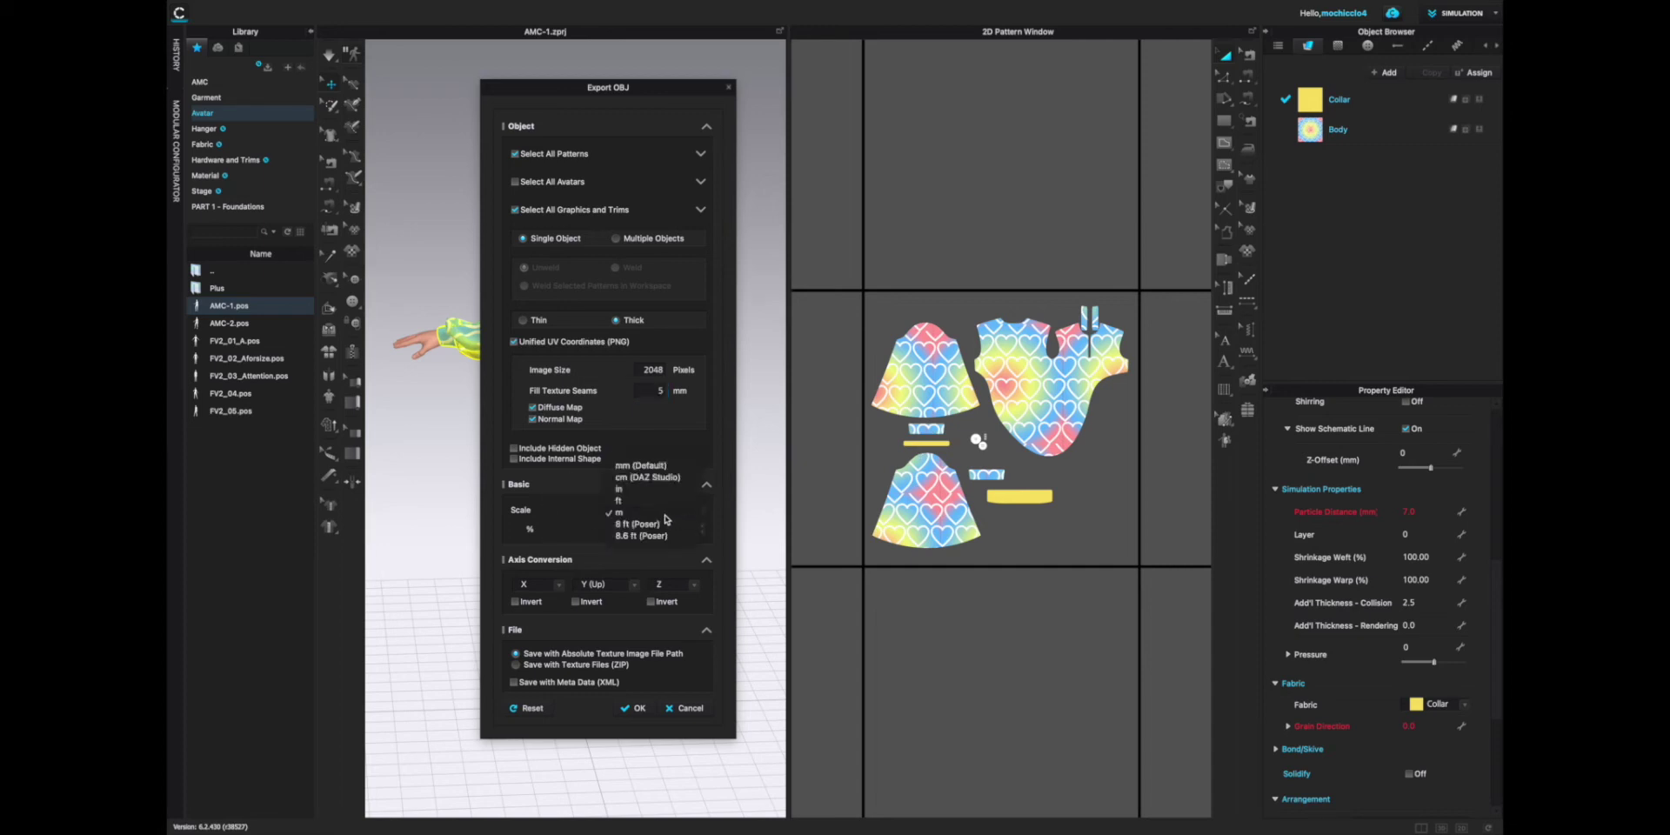
{"action": "left_click", "coordinate": [619, 513]}
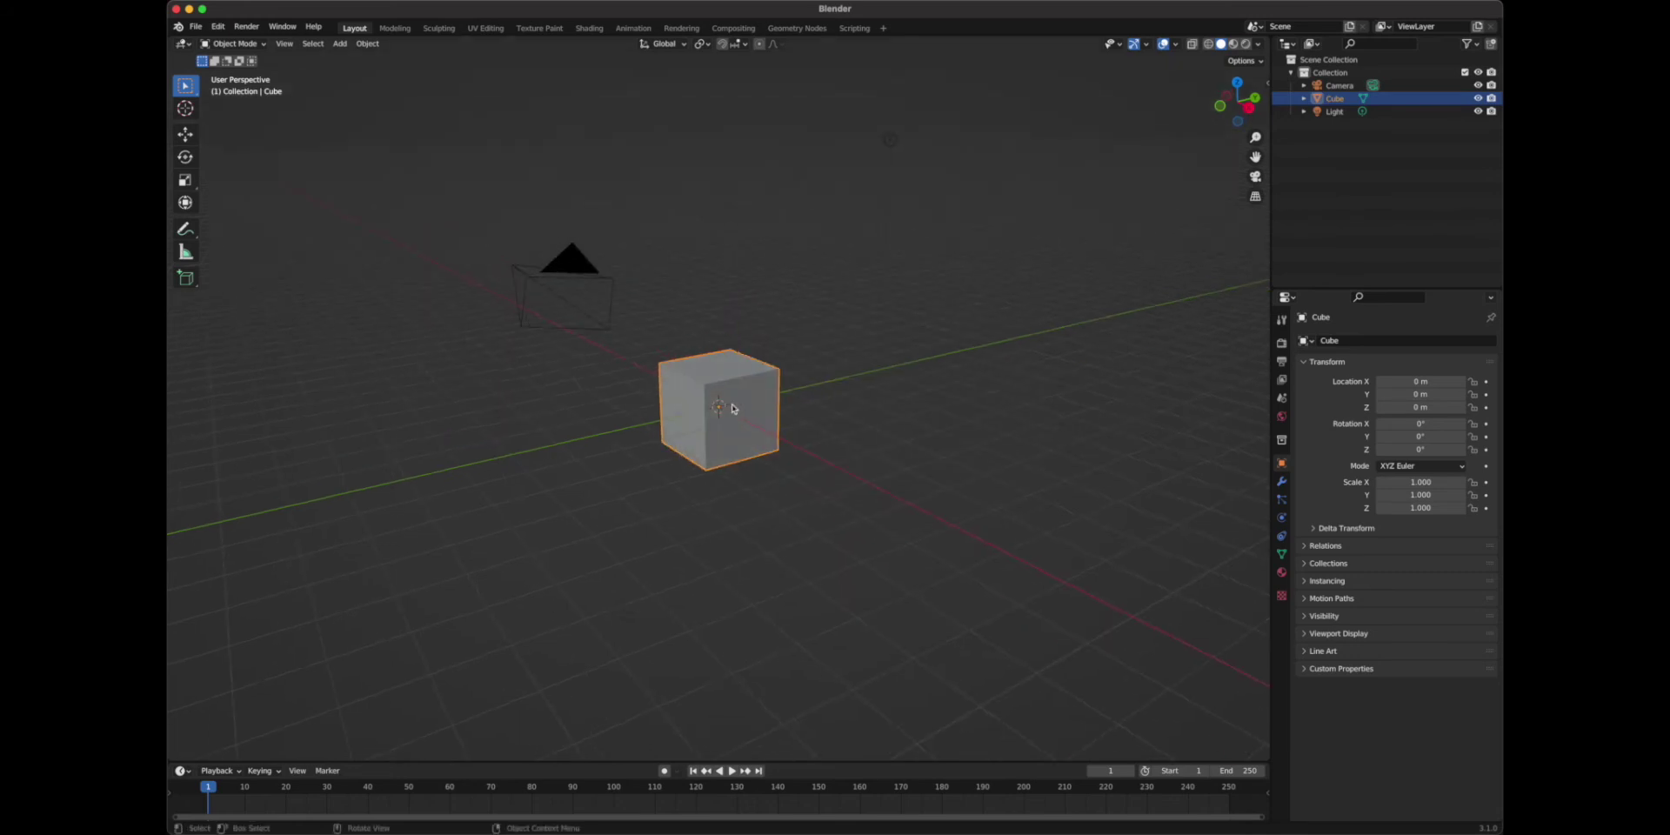
Switch to Blender and delete the default cube, light and camera from the scene
{"action": "key", "text": "z"}
{"action": "key", "text": "x"}
{"action": "left_click", "coordinate": [736, 398]}
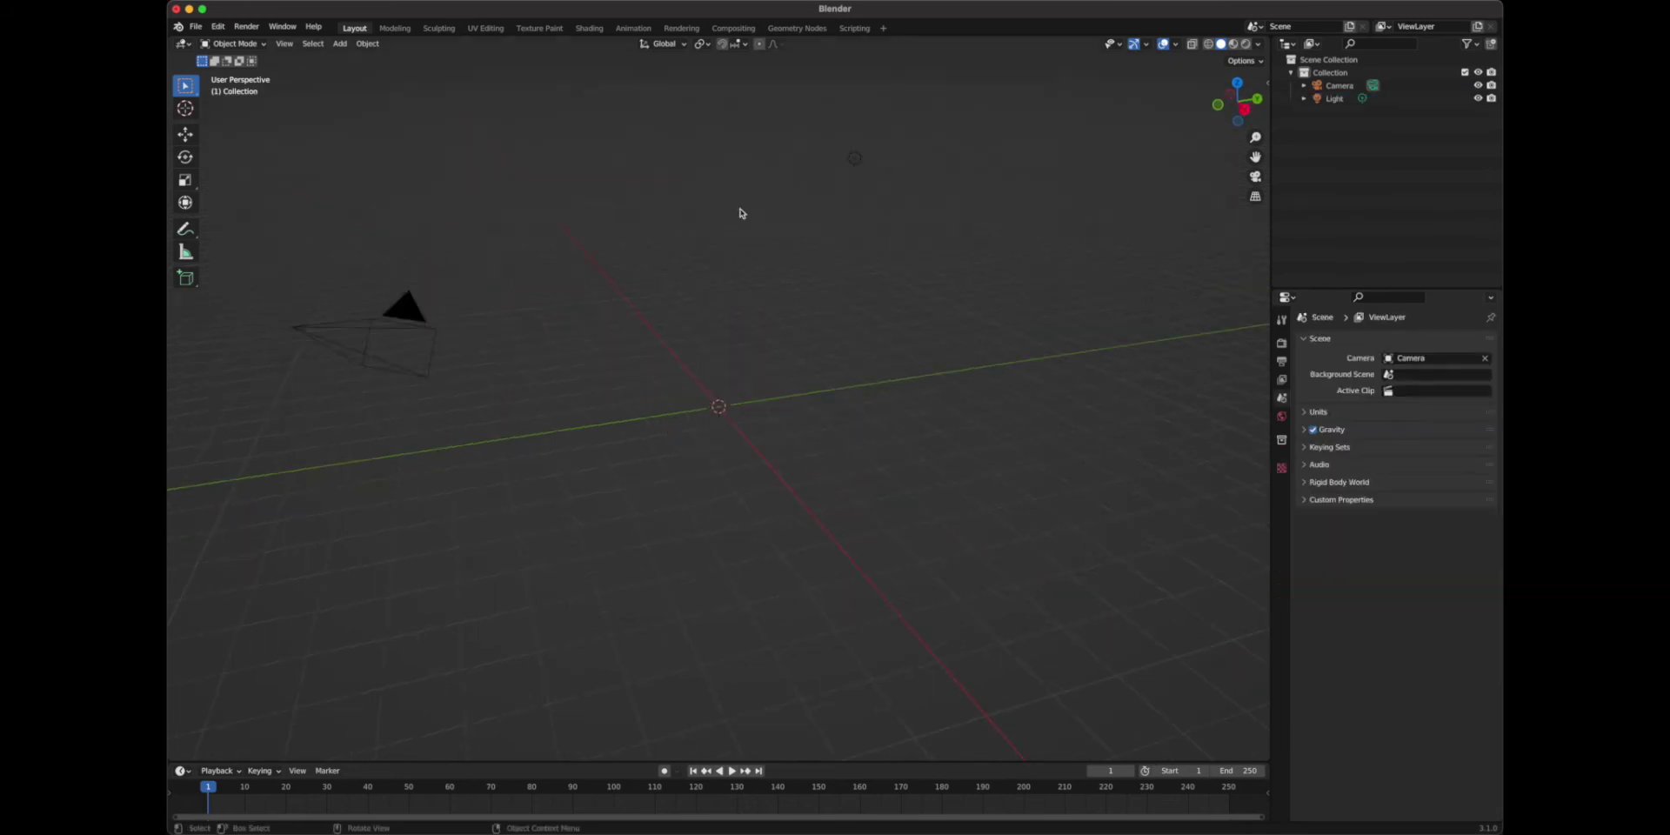
{"action": "left_click", "coordinate": [855, 167]}
{"action": "key", "text": "x"}
{"action": "left_click", "coordinate": [854, 167]}
{"action": "left_click", "coordinate": [602, 339]}
{"action": "key", "text": "x"}
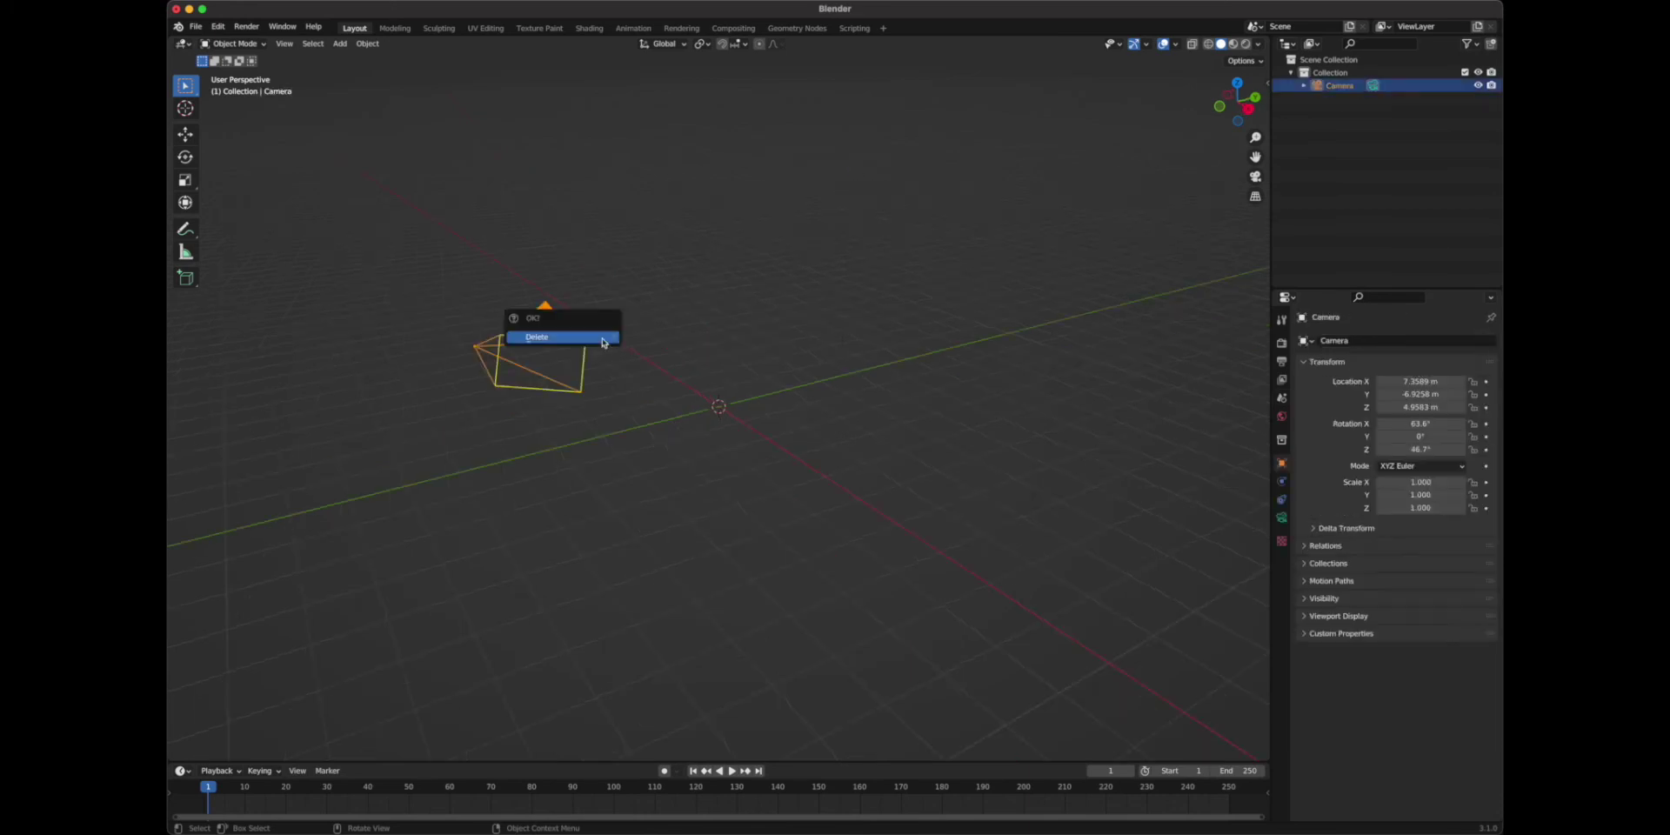
{"action": "left_click", "coordinate": [603, 342]}
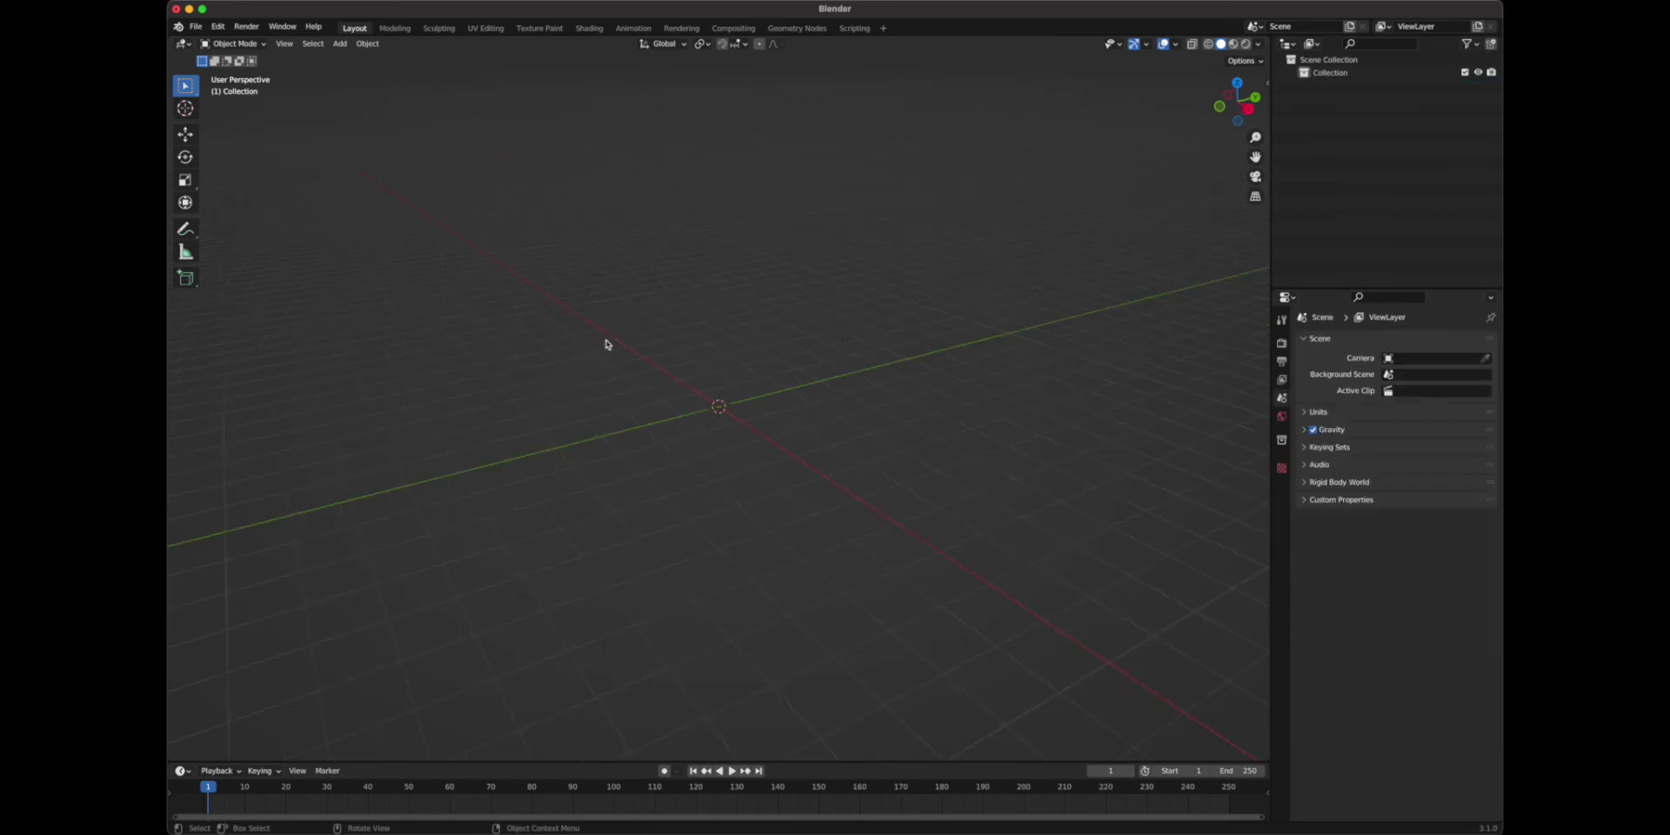
{"action": "middle_click_drag", "start_coordinate": [608, 342], "coordinate": [677, 407]}
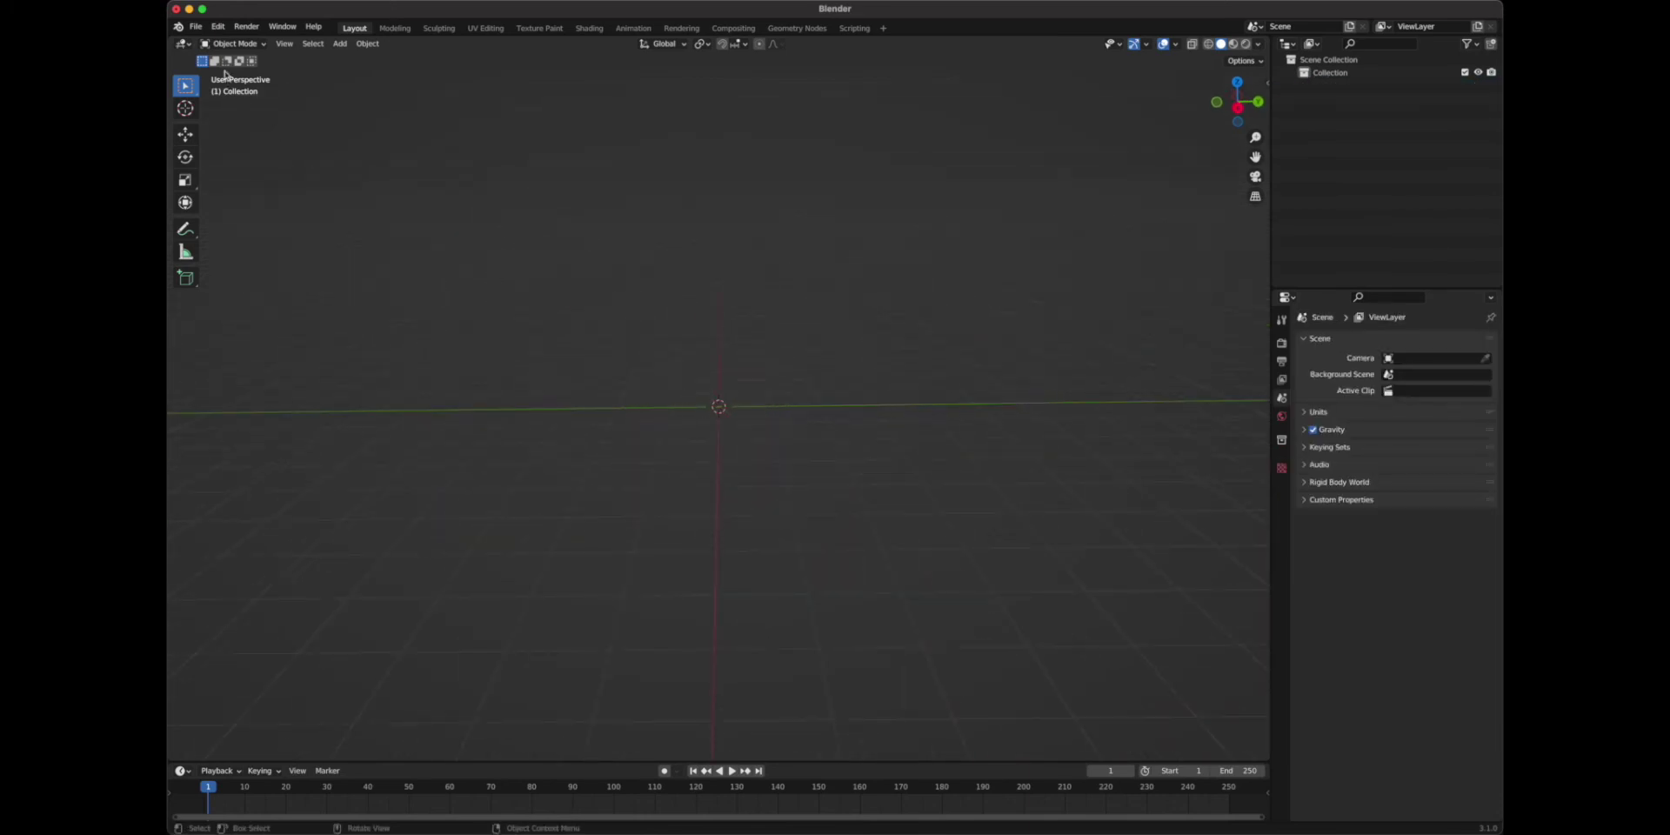
Import the garment file AMC.obj from the OBJ folder as Wavefront, with geometry set to Split by Object
{"action": "left_click", "coordinate": [195, 26]}
{"action": "mouse_move", "coordinate": [228, 202]}
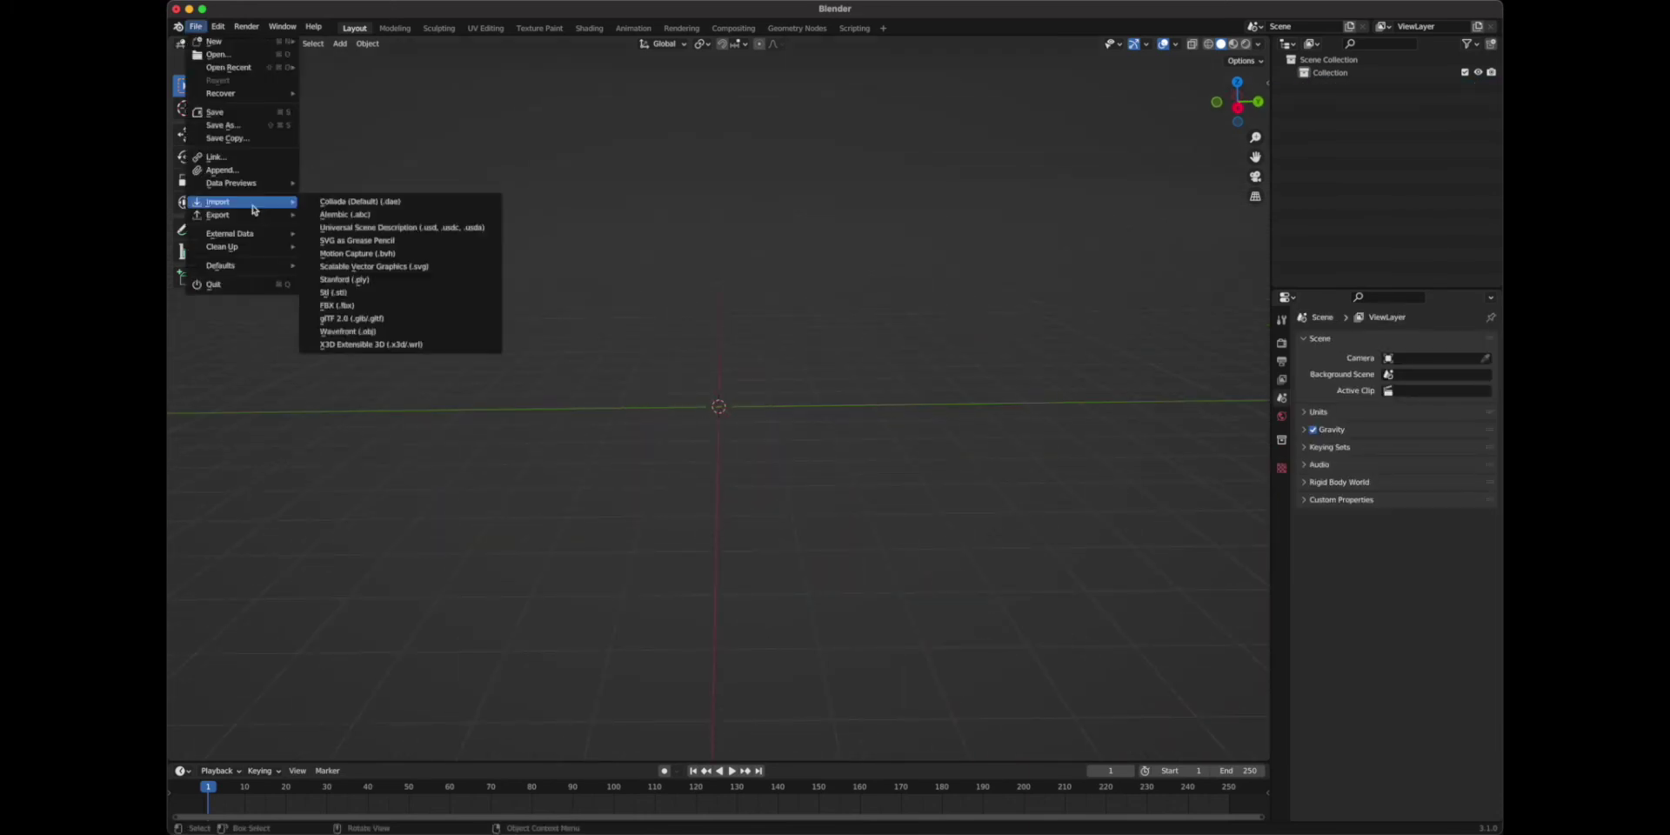
{"action": "left_click", "coordinate": [361, 332]}
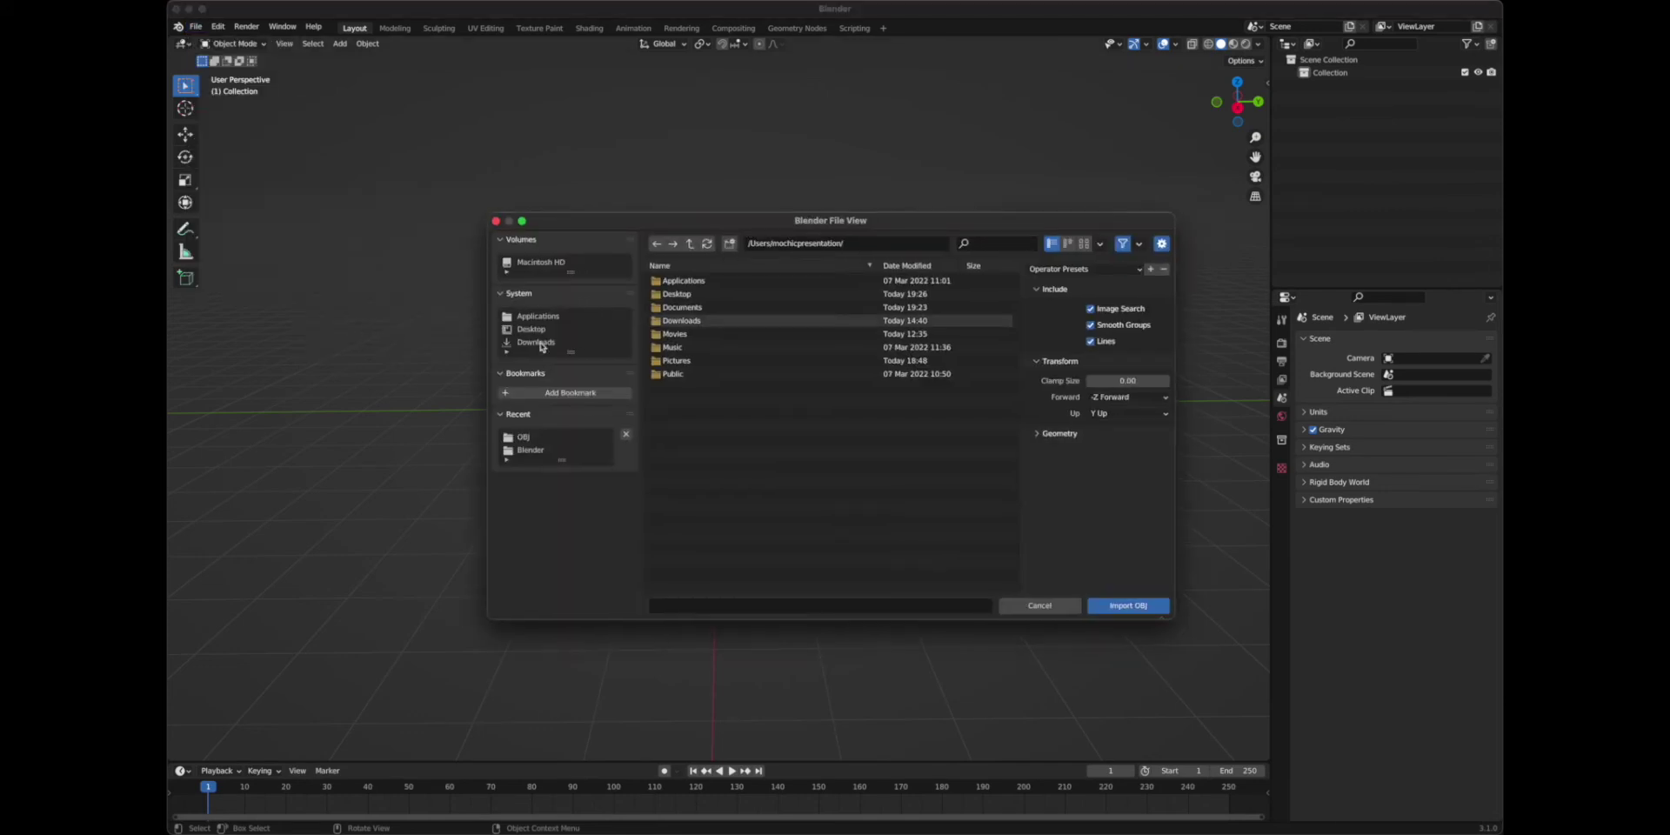
{"action": "left_click", "coordinate": [535, 341]}
{"action": "left_click_drag", "start_coordinate": [749, 219], "coordinate": [719, 212]}
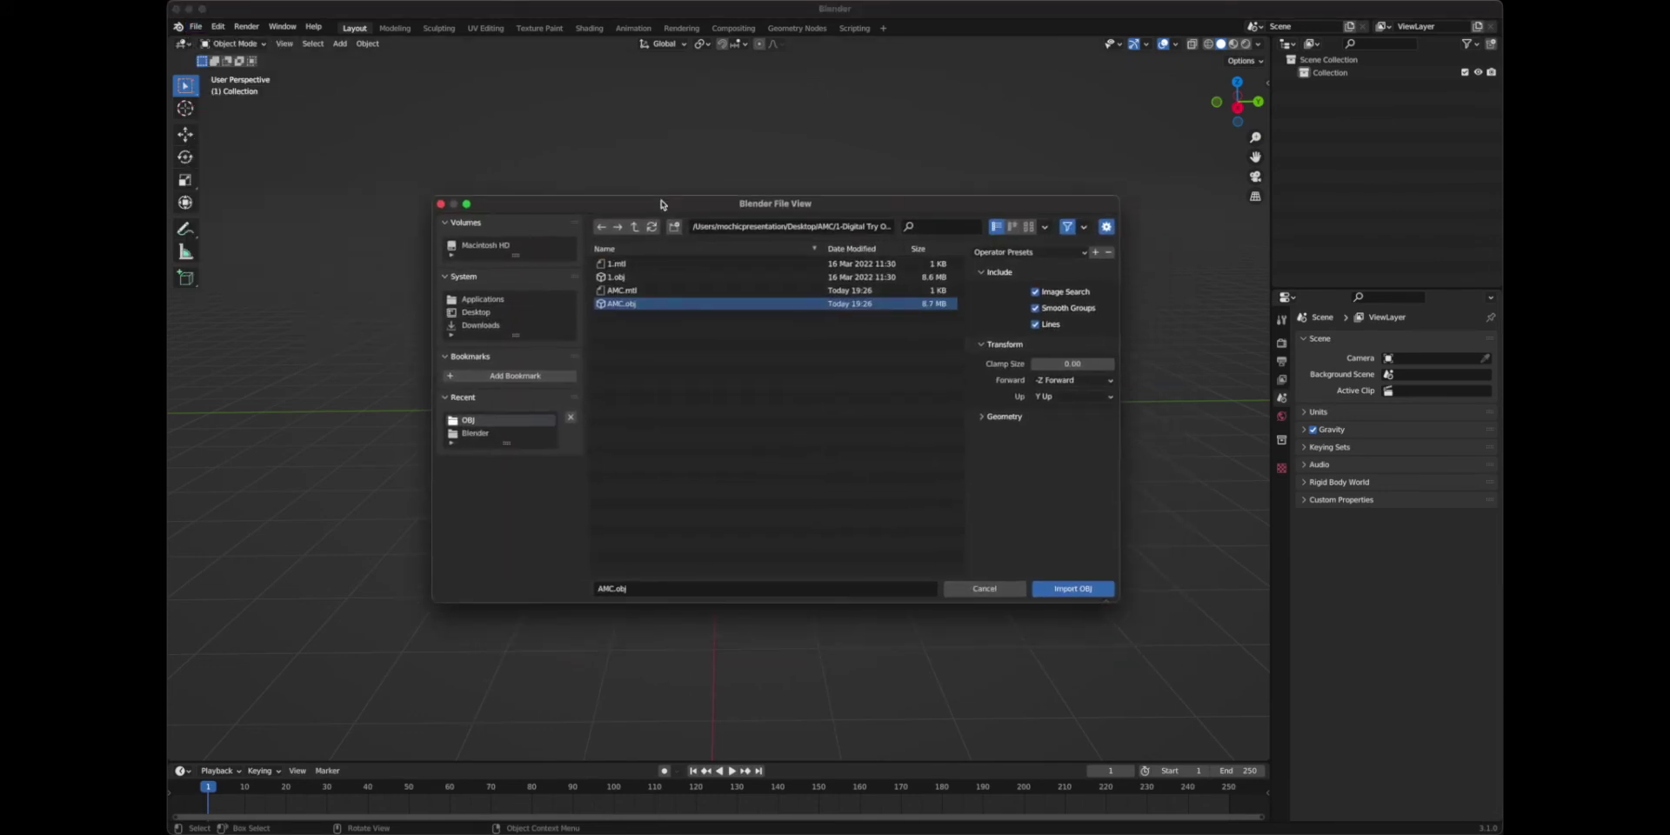
{"action": "left_click", "coordinate": [996, 417]}
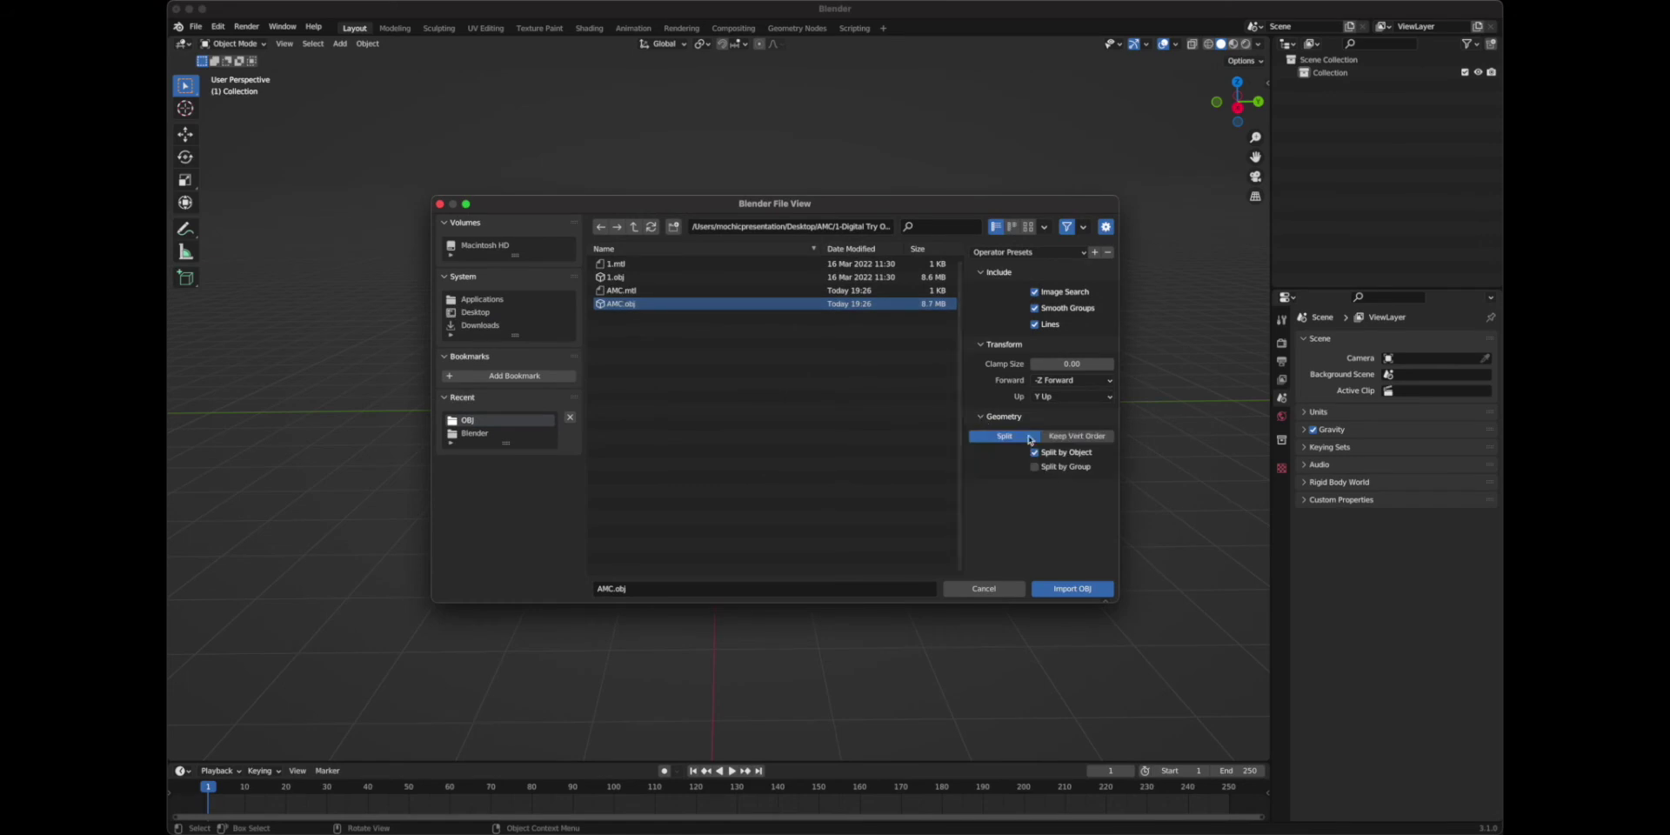
{"action": "left_click", "coordinate": [1072, 589]}
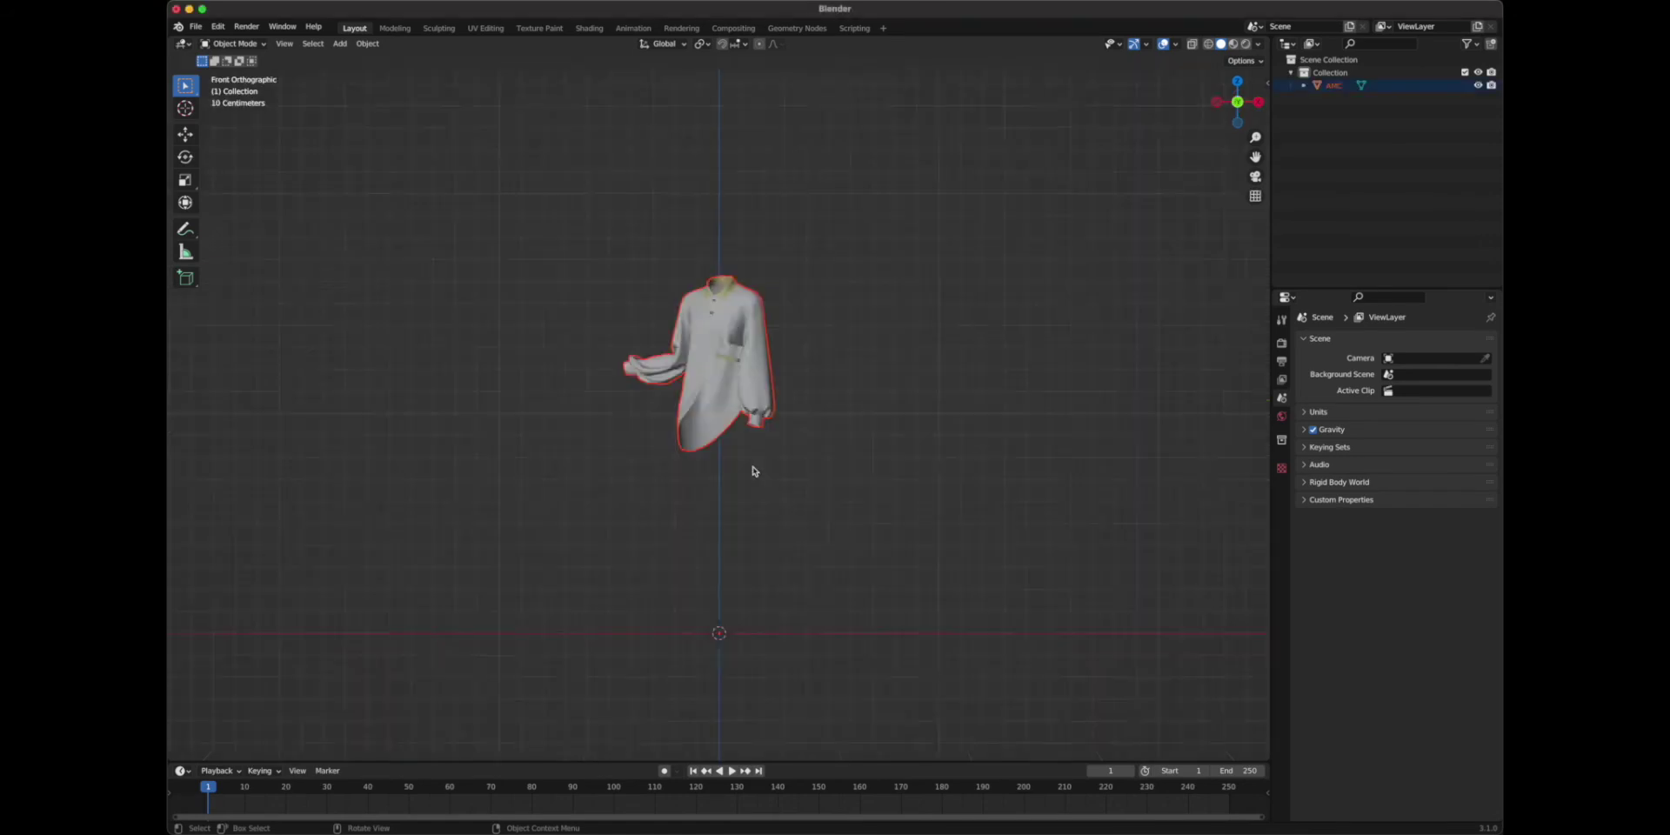
Display the imported garment in rendered viewport shading and inspect its textures
{"action": "scroll", "coordinate": [753, 470], "scroll_direction": "up", "scroll_amount": 2}
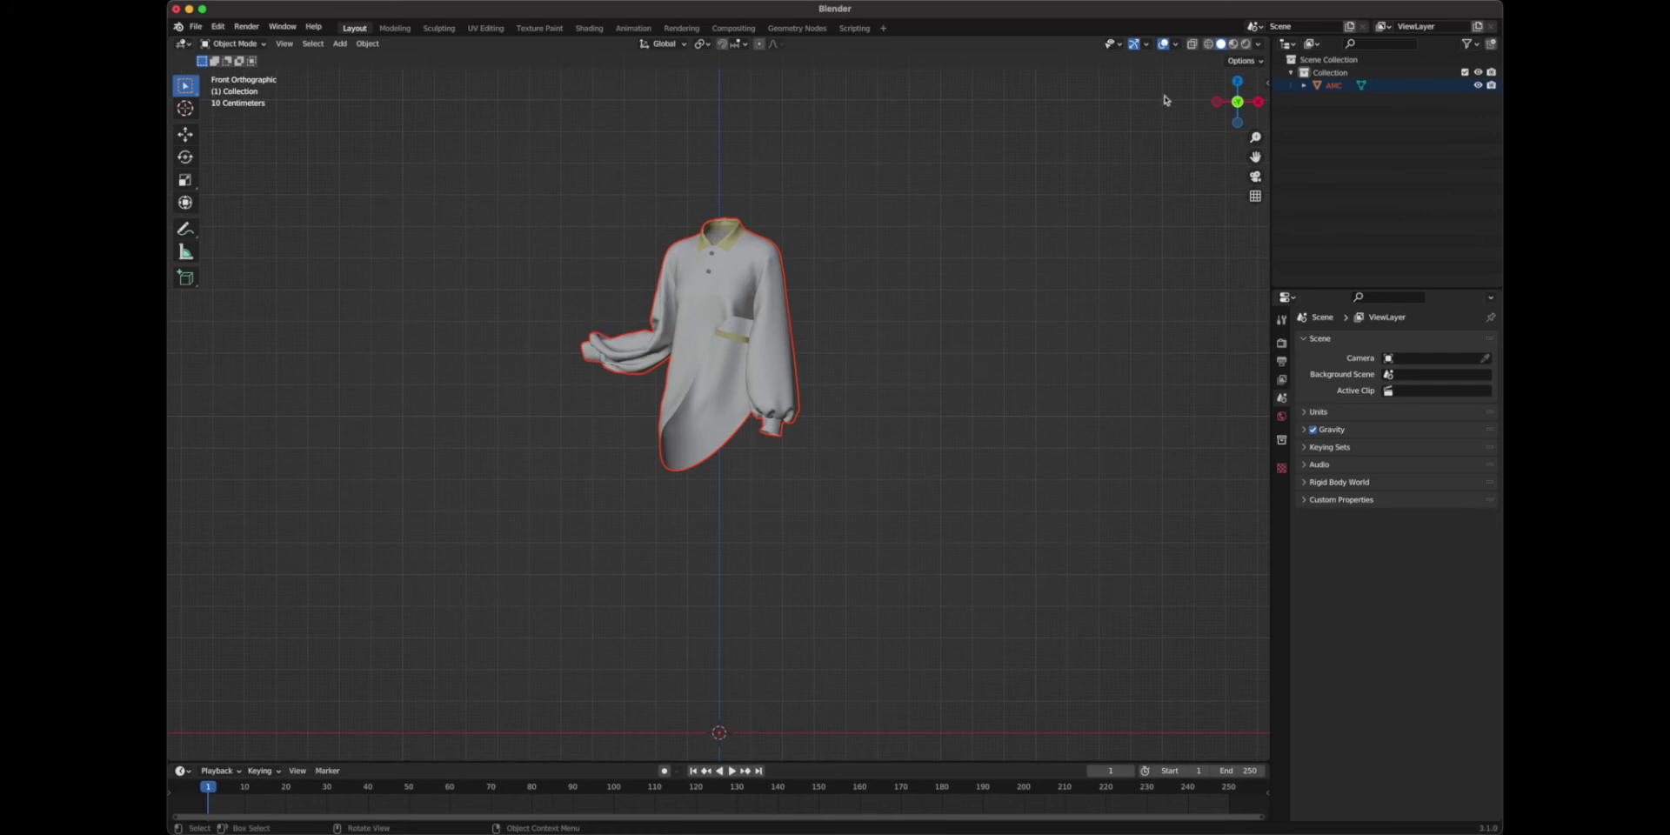
{"action": "left_click", "coordinate": [1246, 44]}
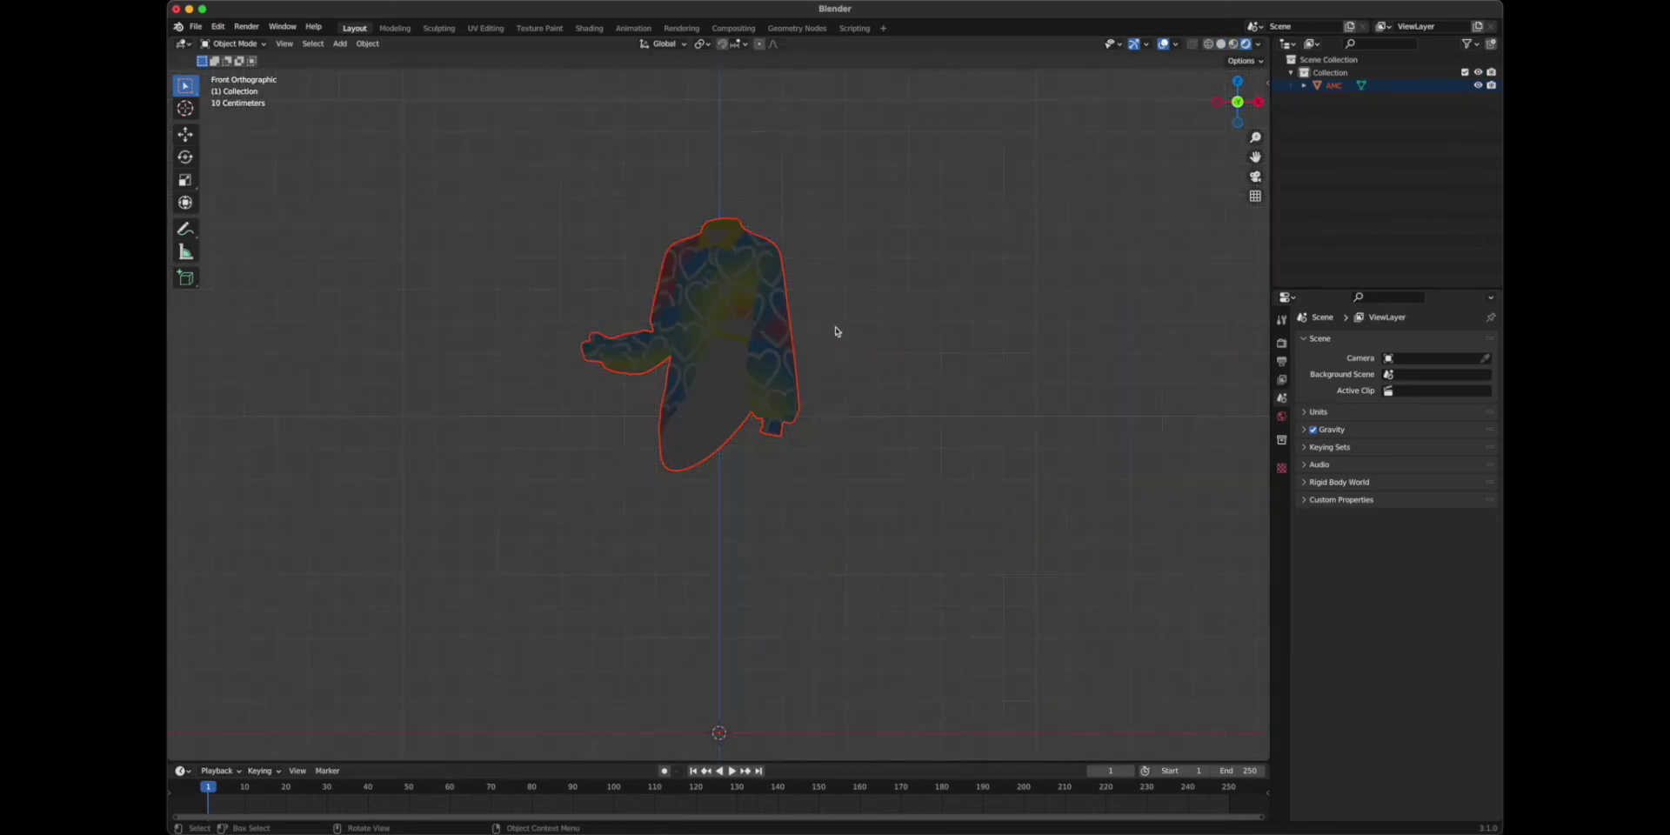
{"action": "middle_click_drag", "start_coordinate": [760, 318], "coordinate": [788, 344]}
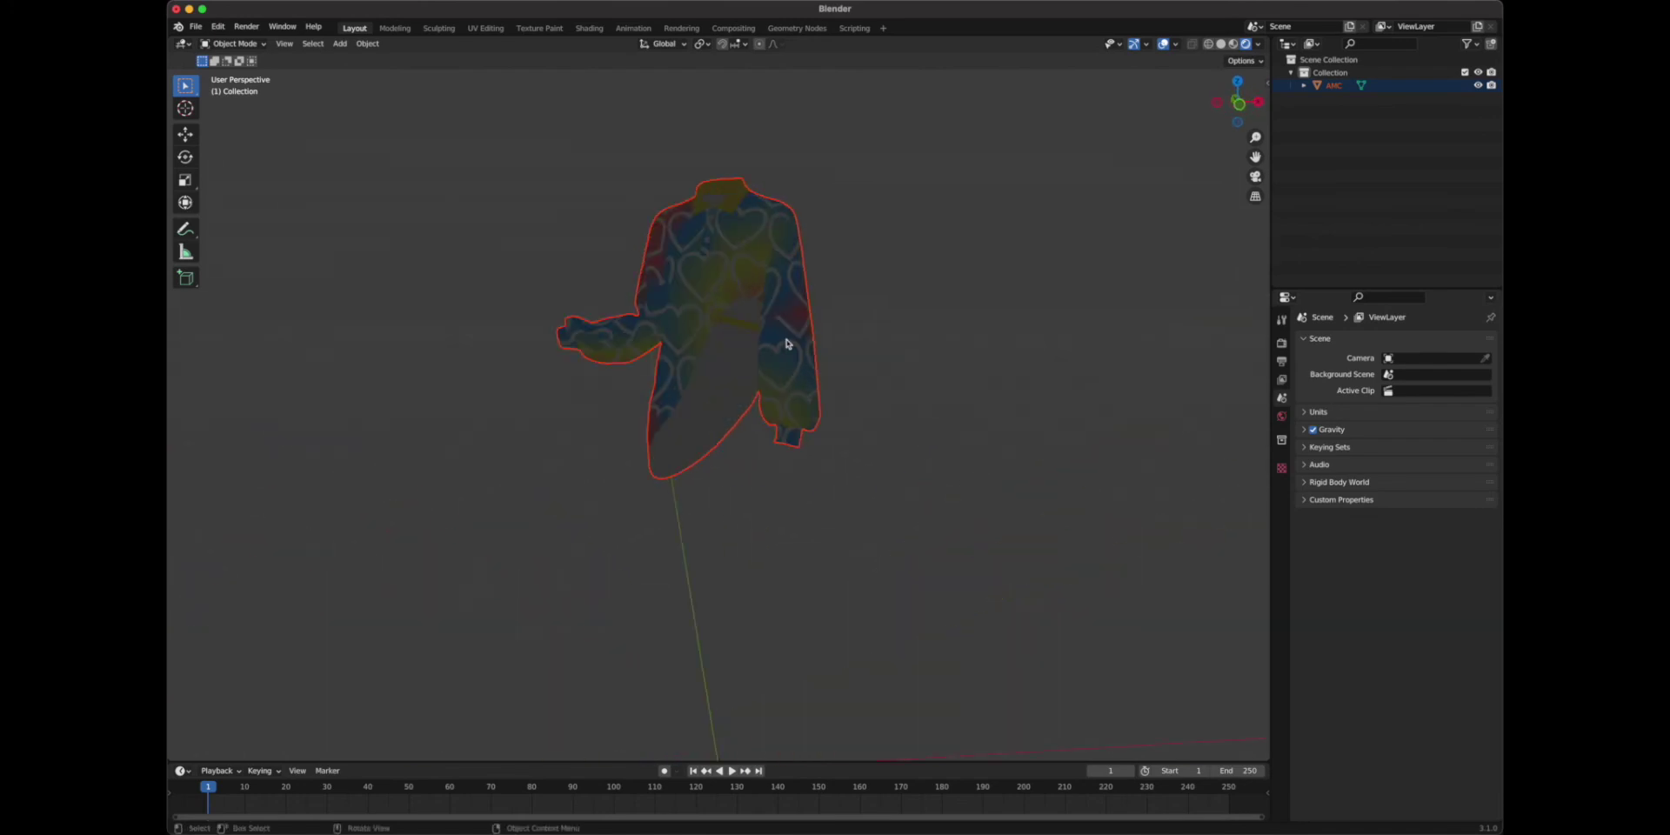
Bring IMG_4046.JPG from the 1-Digital Try On folder into the front view as a reference image
{"action": "scroll", "coordinate": [851, 381], "scroll_direction": "down", "scroll_amount": 4}
{"action": "key", "text": "KP_1"}
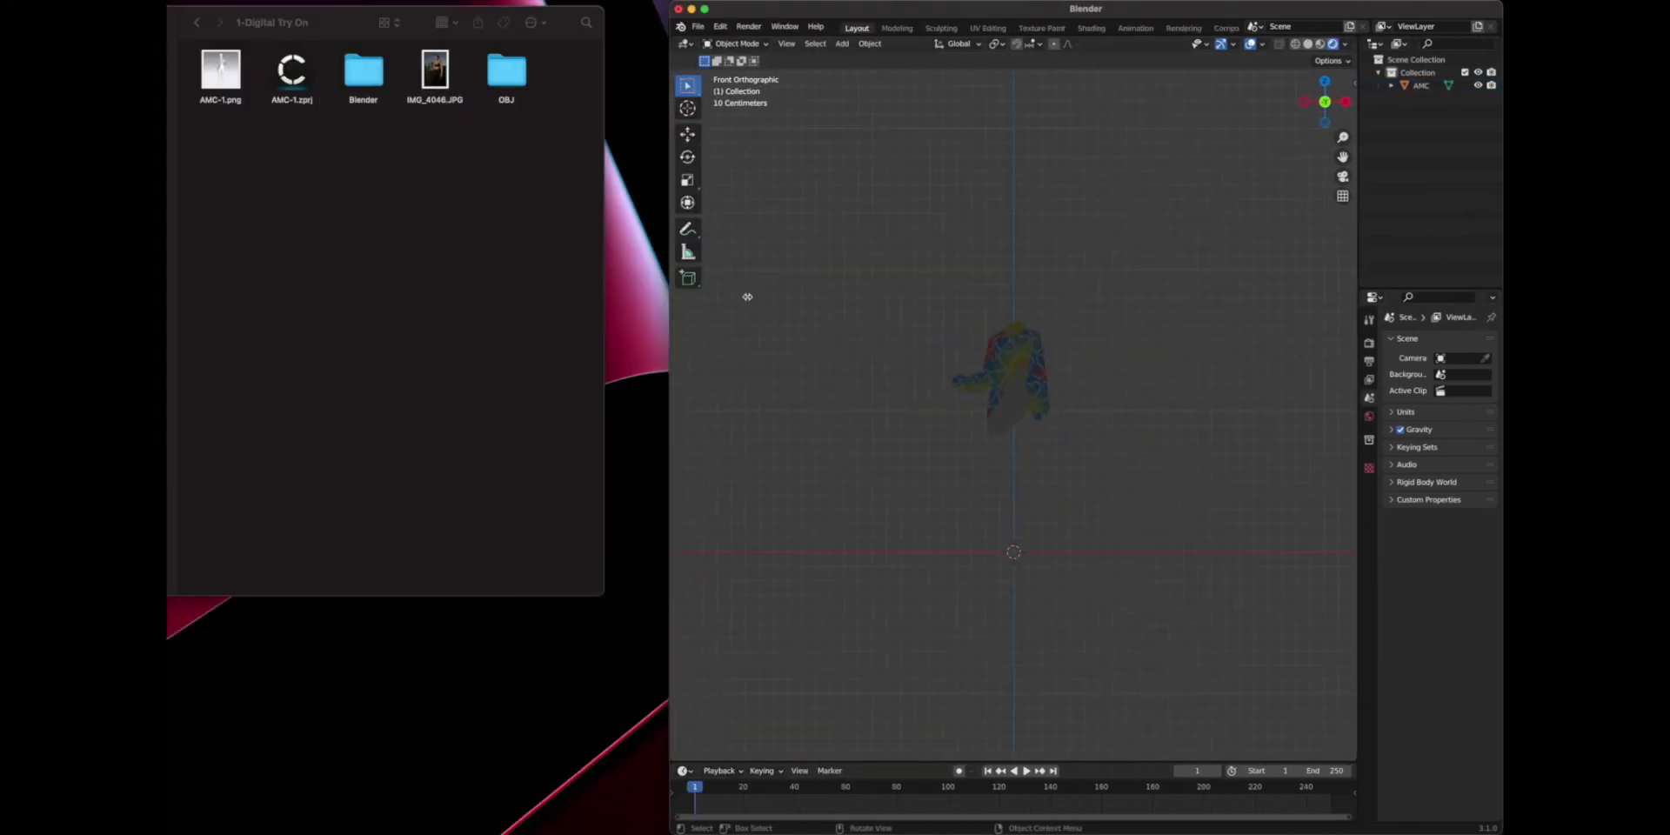
{"action": "left_click_drag", "start_coordinate": [747, 297], "coordinate": [852, 304]}
{"action": "left_click_drag", "start_coordinate": [355, 44], "coordinate": [474, 99]}
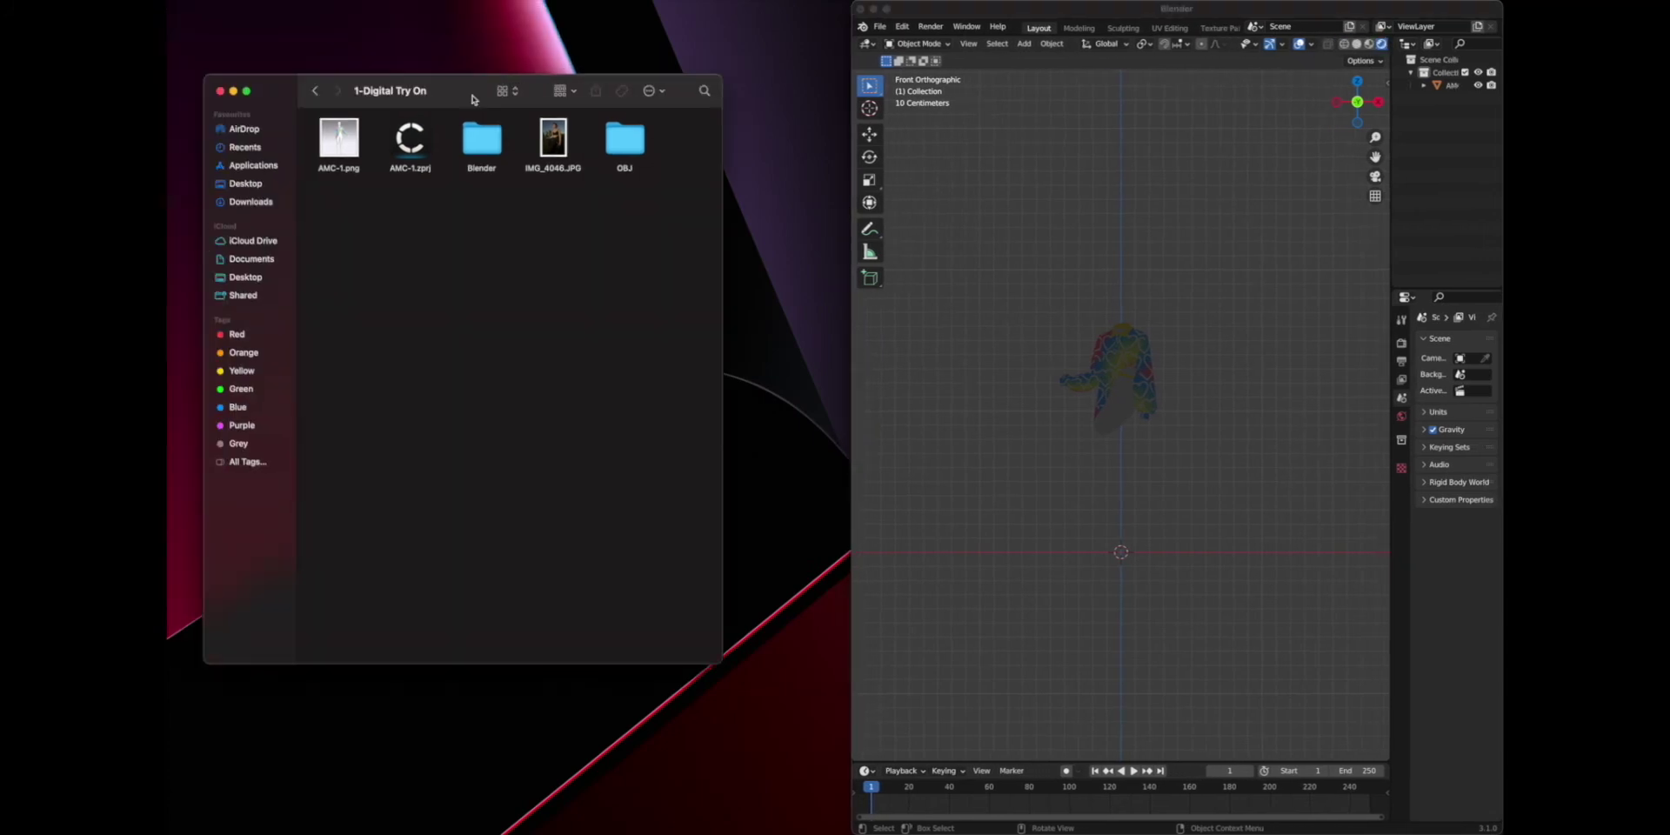
{"action": "left_click_drag", "start_coordinate": [556, 149], "coordinate": [980, 346]}
{"action": "scroll", "coordinate": [1235, 465], "scroll_direction": "down", "scroll_amount": 5}
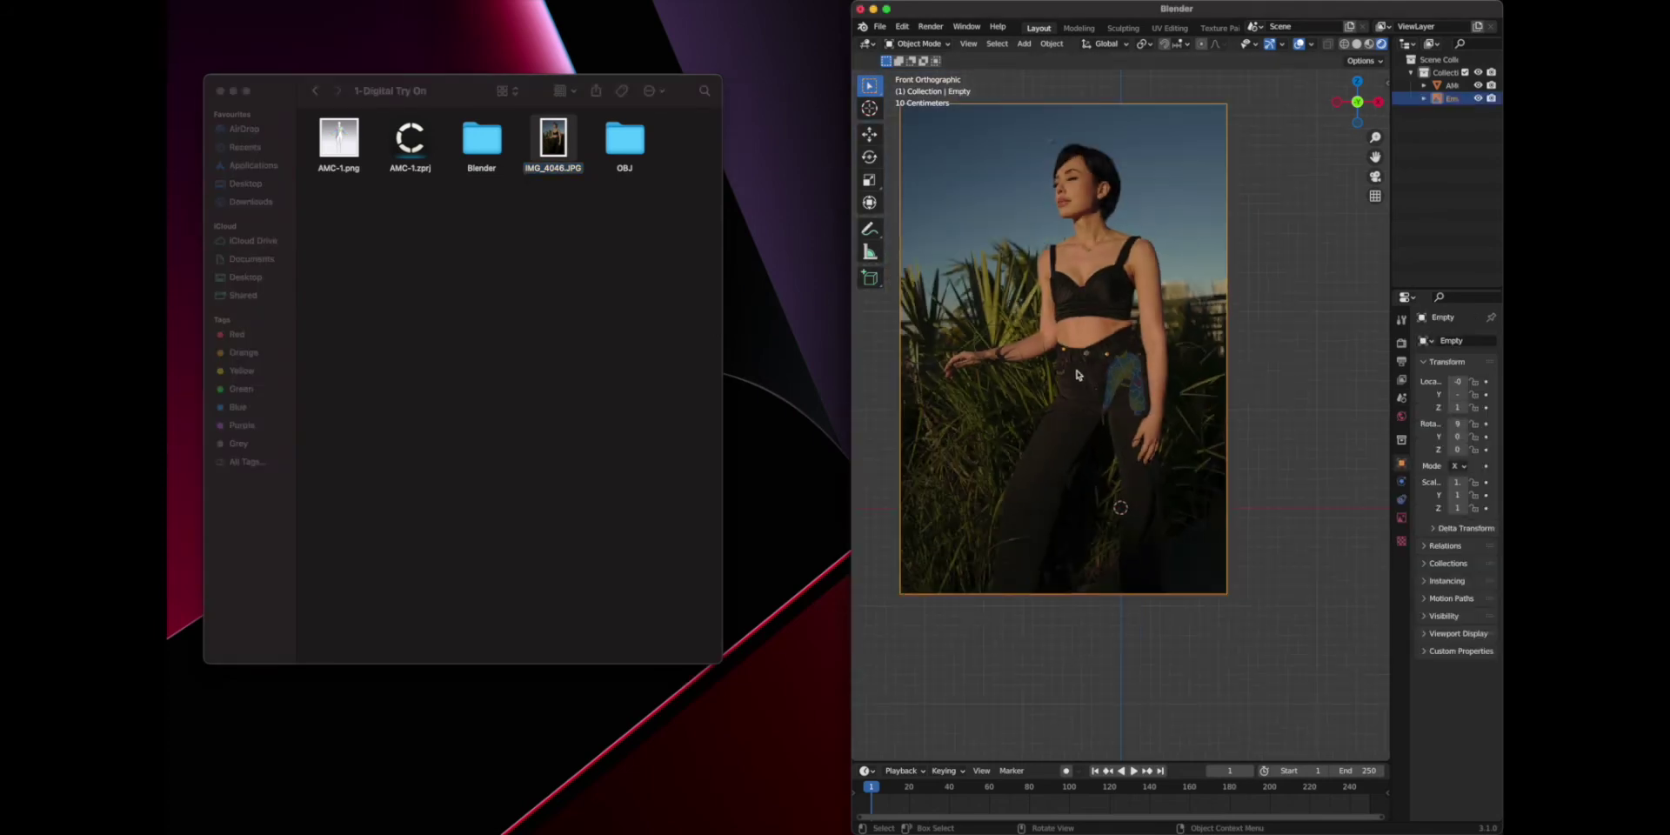
Scale the photo to 0.344 and place it behind the garment, shifted along X so the model's body lines up with the garment
{"action": "scroll", "coordinate": [1235, 465], "scroll_direction": "up", "scroll_amount": 3}
{"action": "key", "text": "s"}
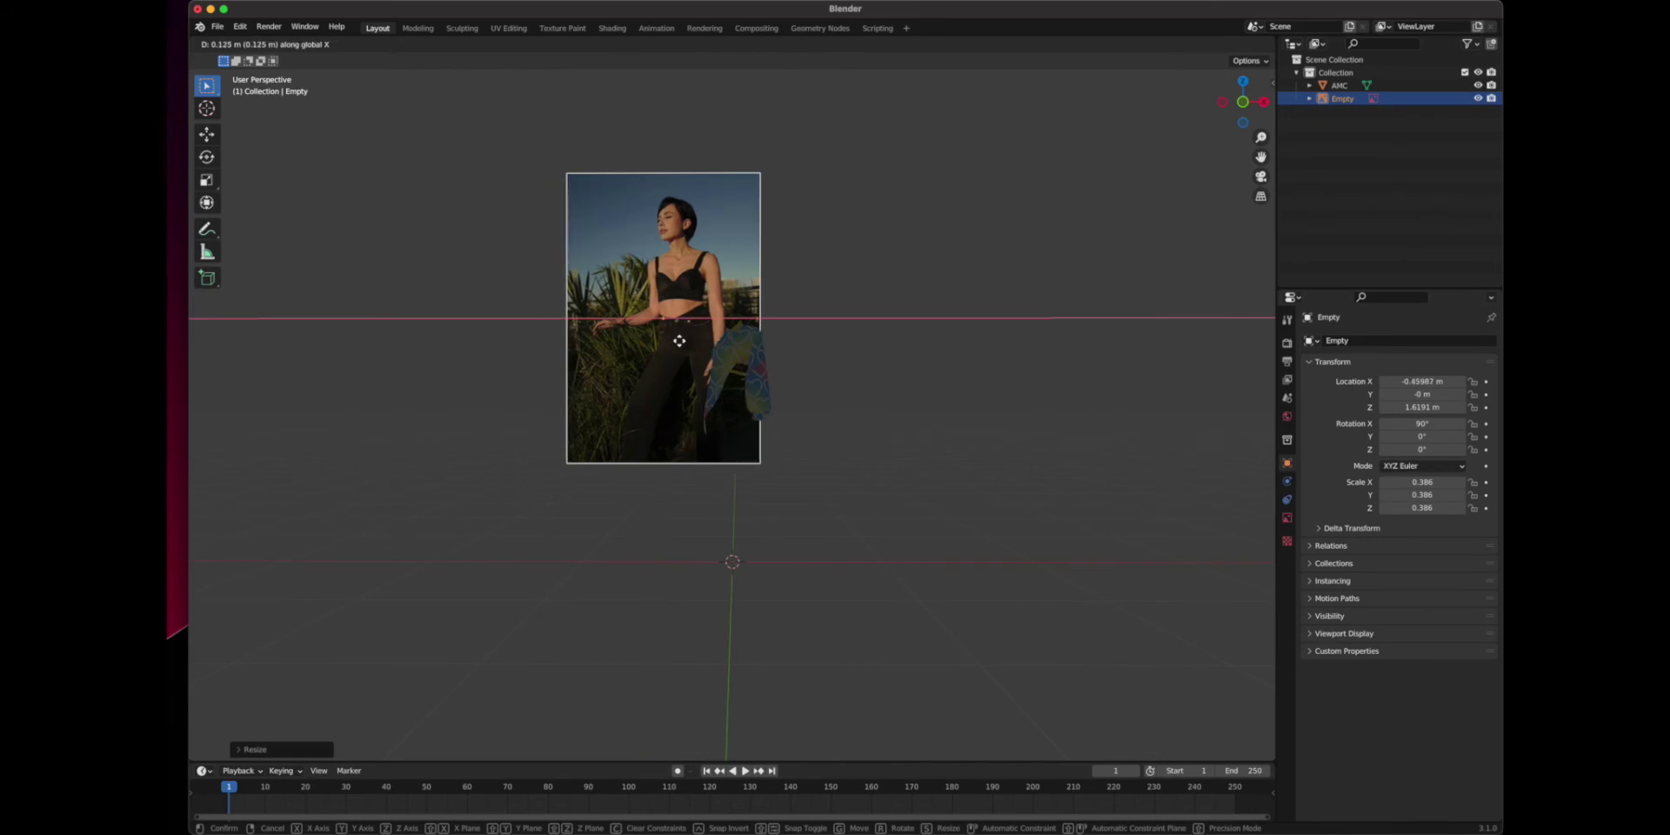
{"action": "left_click", "coordinate": [742, 344]}
{"action": "key", "text": "KP_1"}
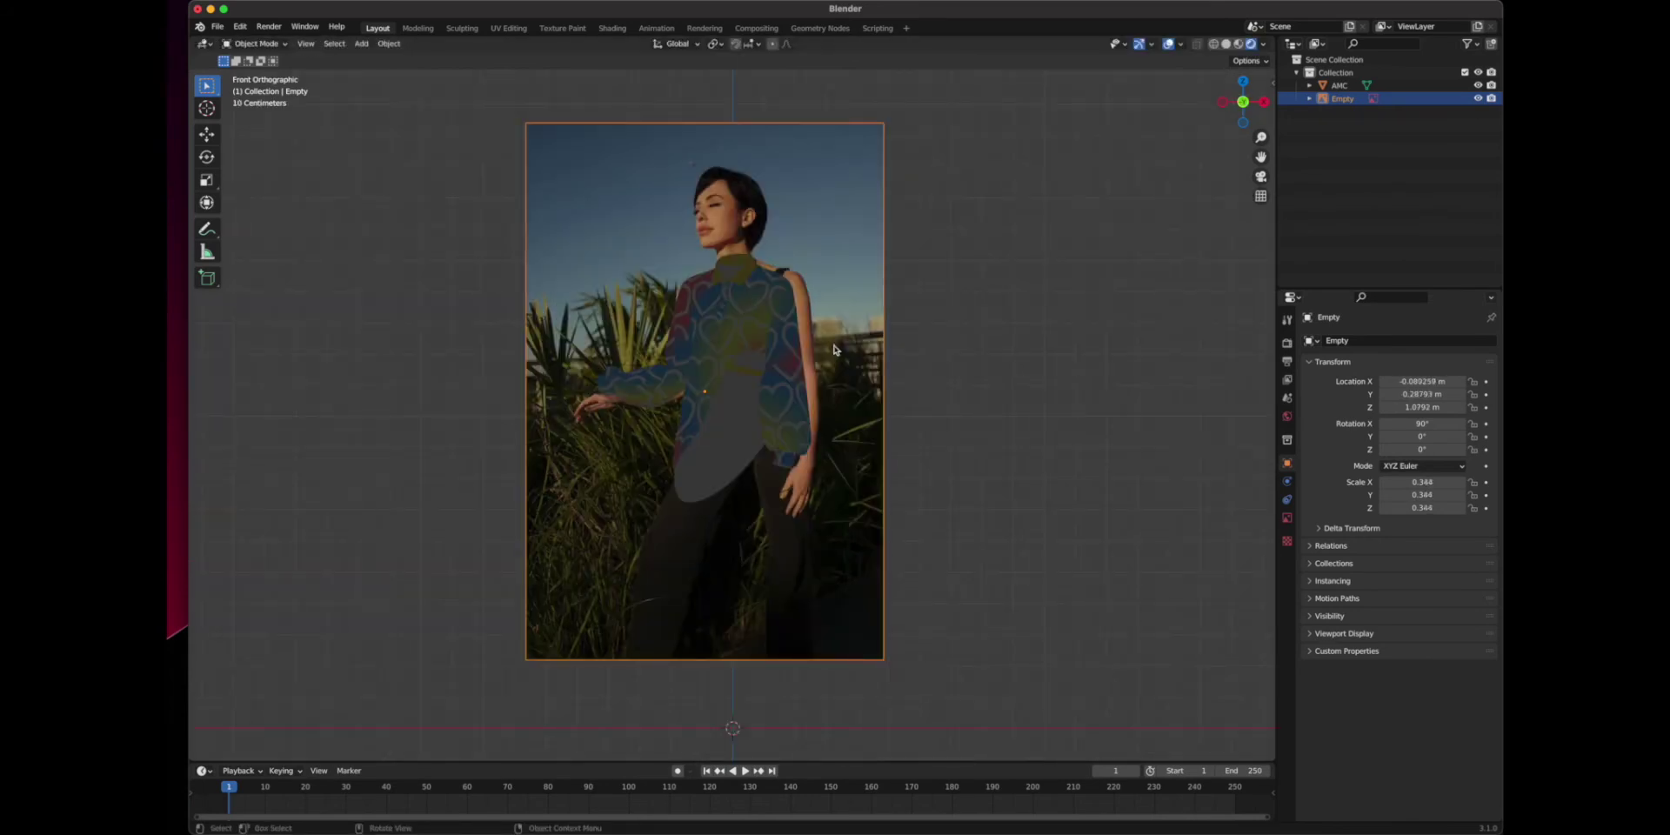
{"action": "key", "text": "g"}
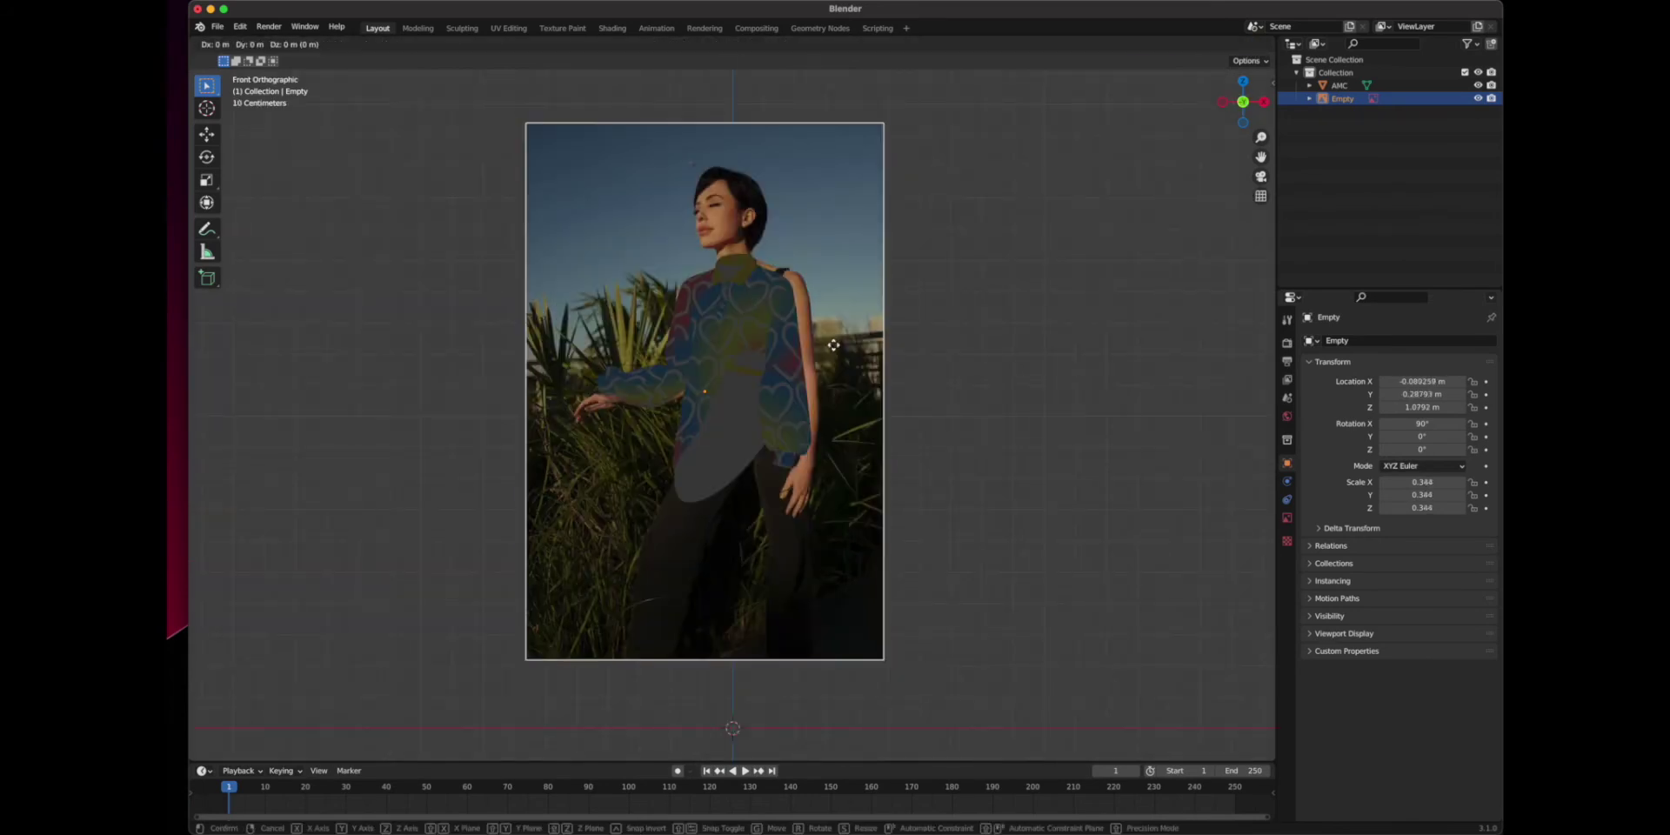
{"action": "key", "text": "x"}
{"action": "left_click", "coordinate": [829, 345]}
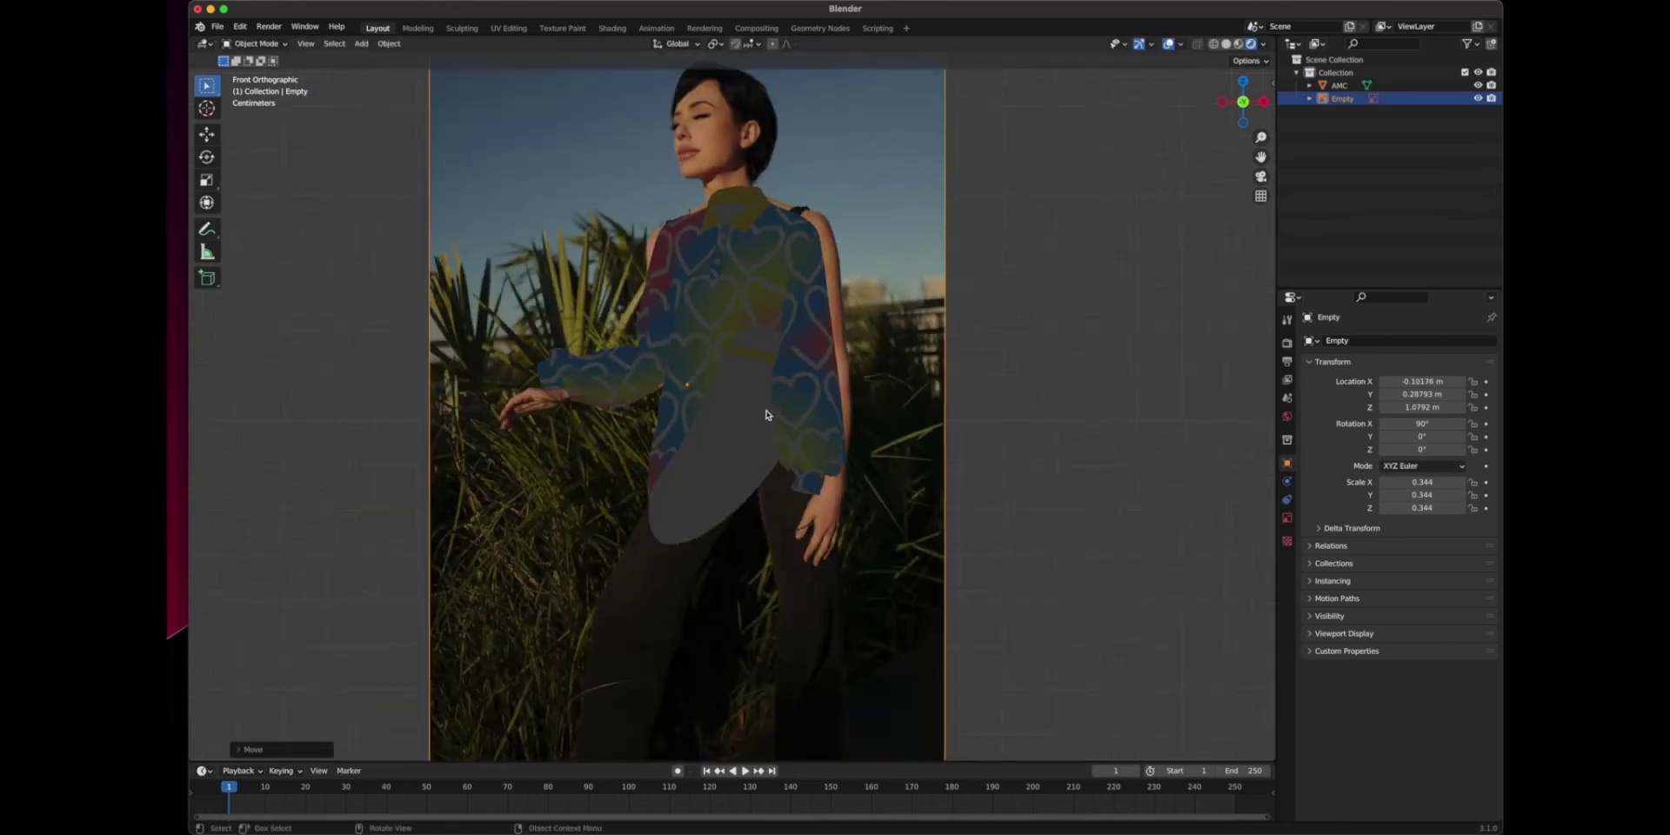
Isolate the photo in local view to examine the model and the lighting, and return to the full scene
{"action": "middle_click_drag", "start_coordinate": [829, 345], "coordinate": [767, 420]}
{"action": "key", "text": "KP_Divide"}
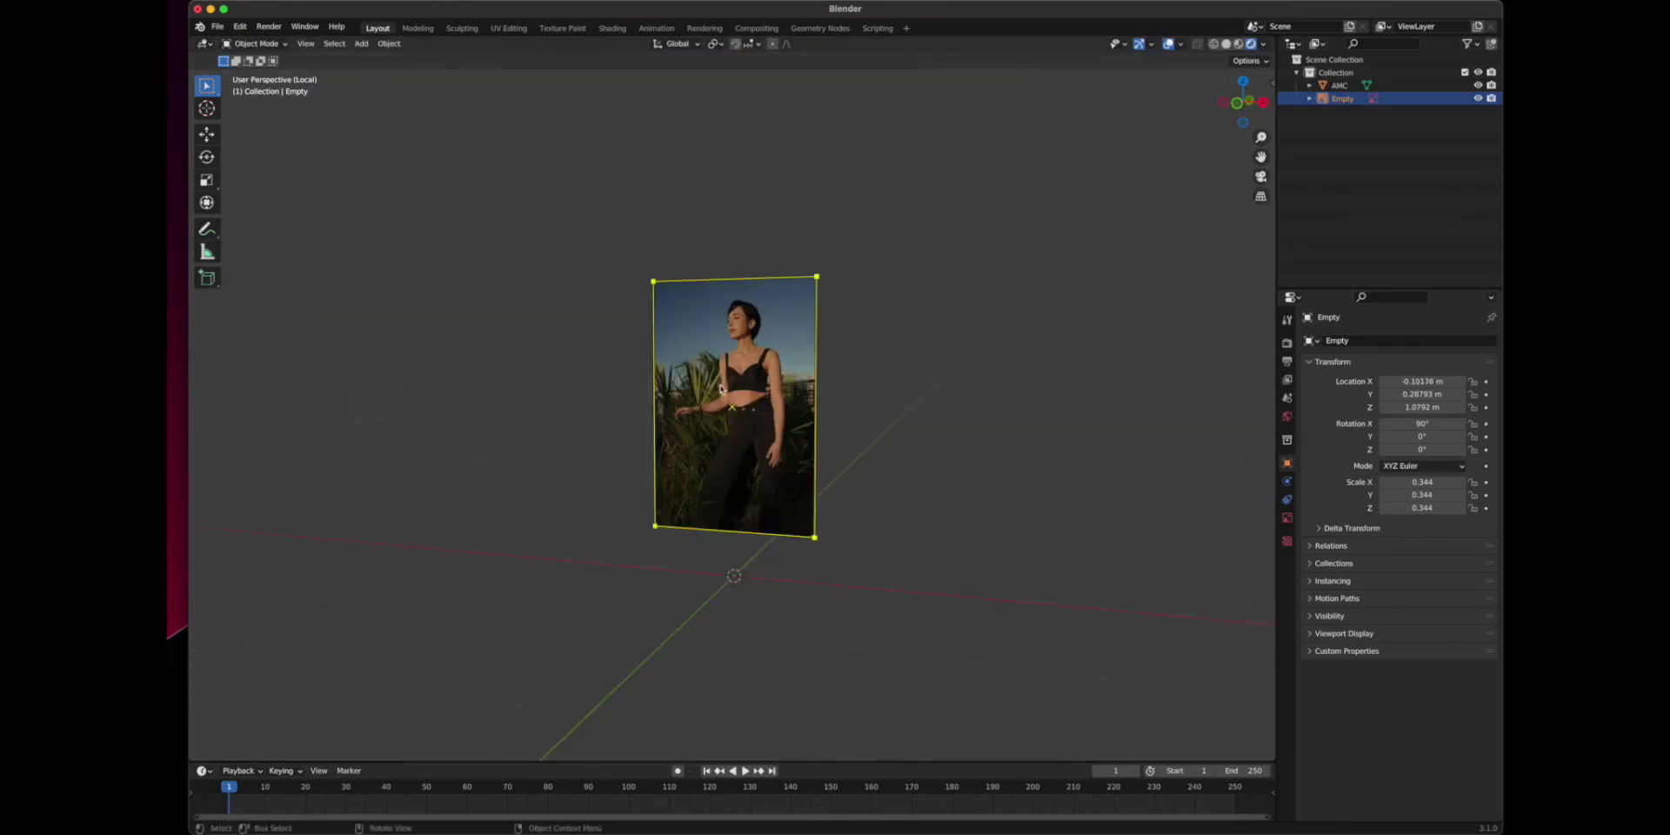
{"action": "scroll", "coordinate": [655, 310], "scroll_direction": "down", "scroll_amount": 4}
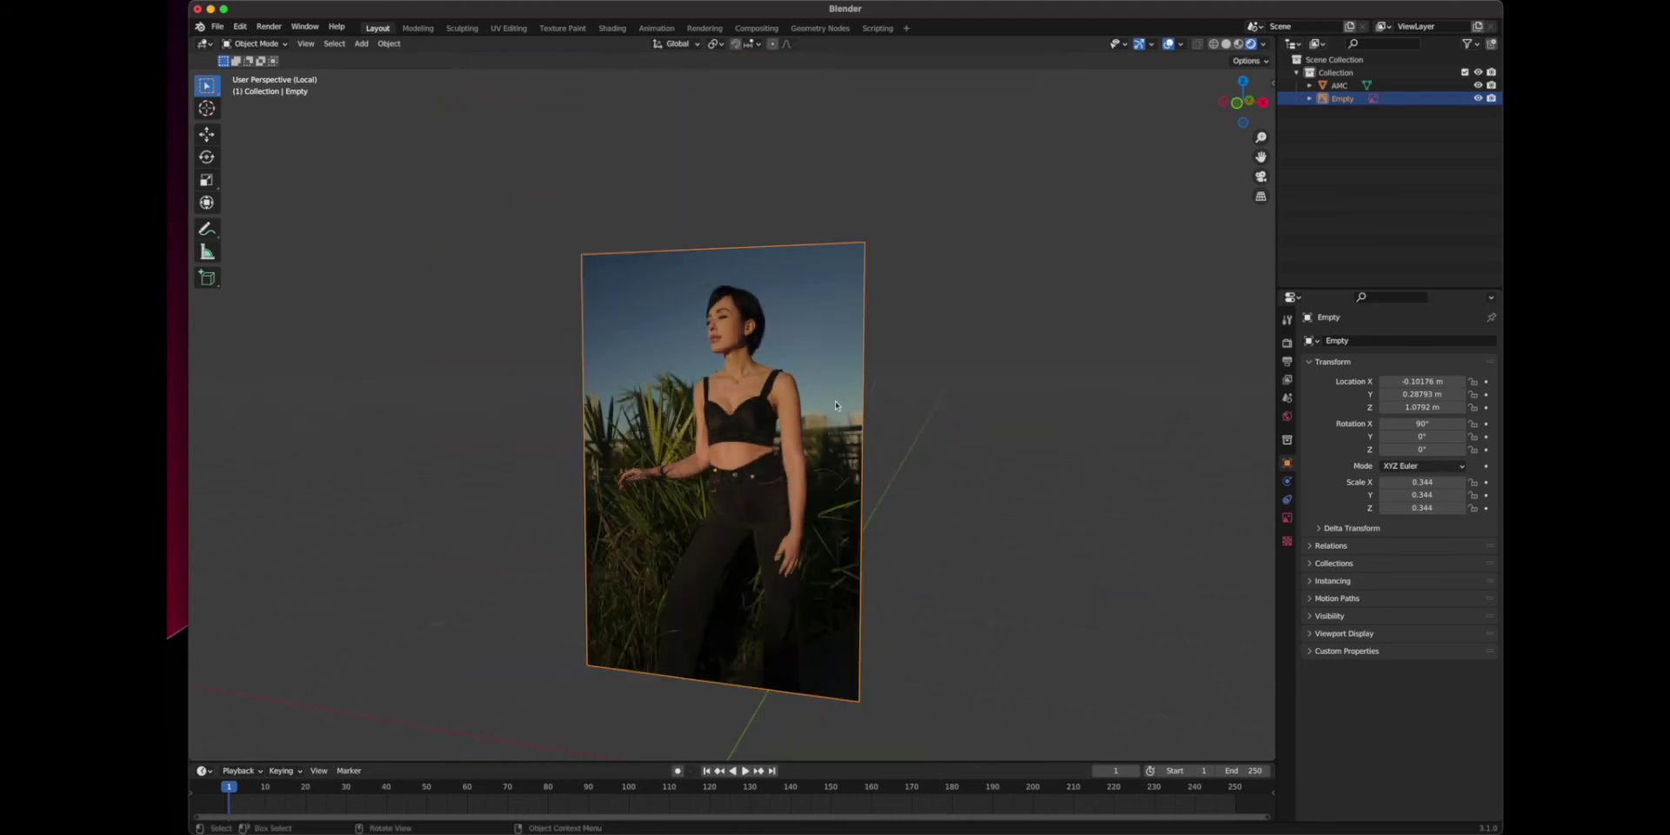
{"action": "scroll", "coordinate": [820, 451], "scroll_direction": "up", "scroll_amount": 5}
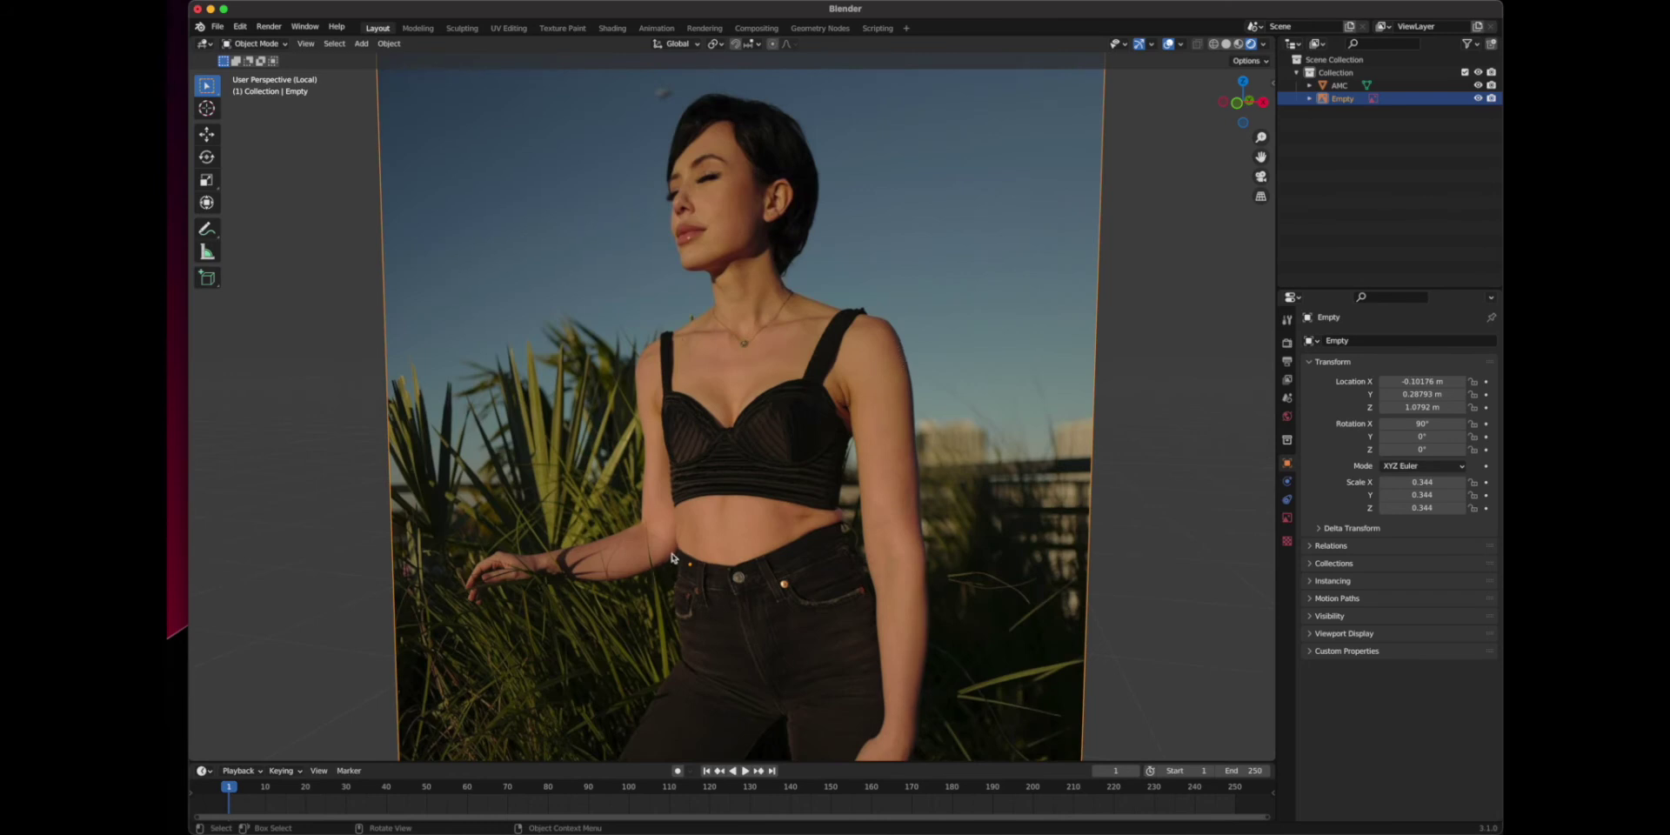
{"action": "scroll", "coordinate": [710, 469], "scroll_direction": "down", "scroll_amount": 8}
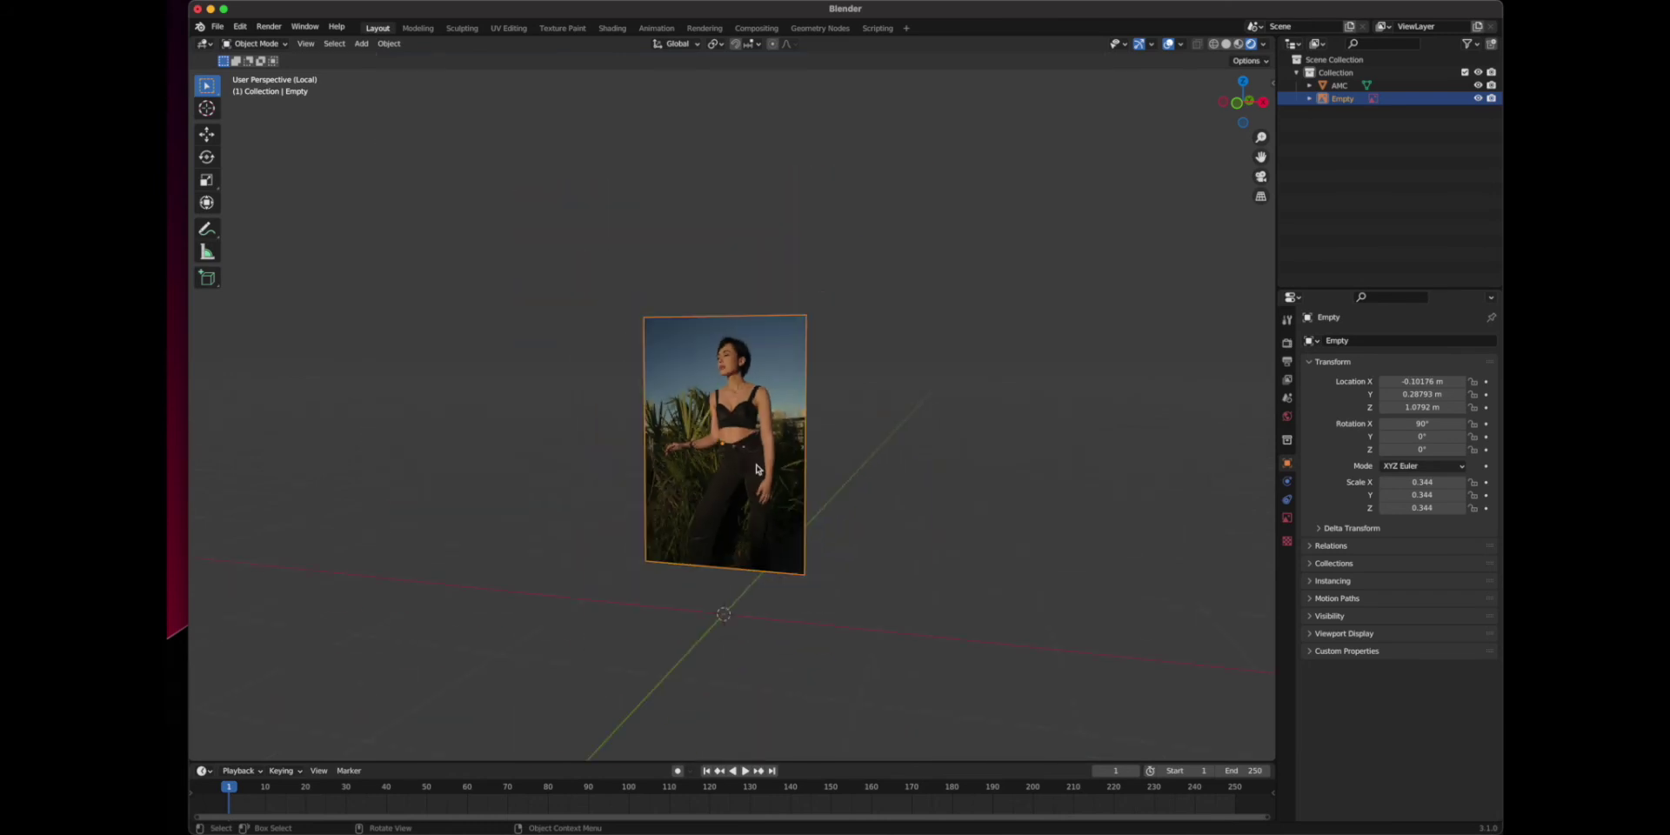
{"action": "scroll", "coordinate": [744, 457], "scroll_direction": "up", "scroll_amount": 2}
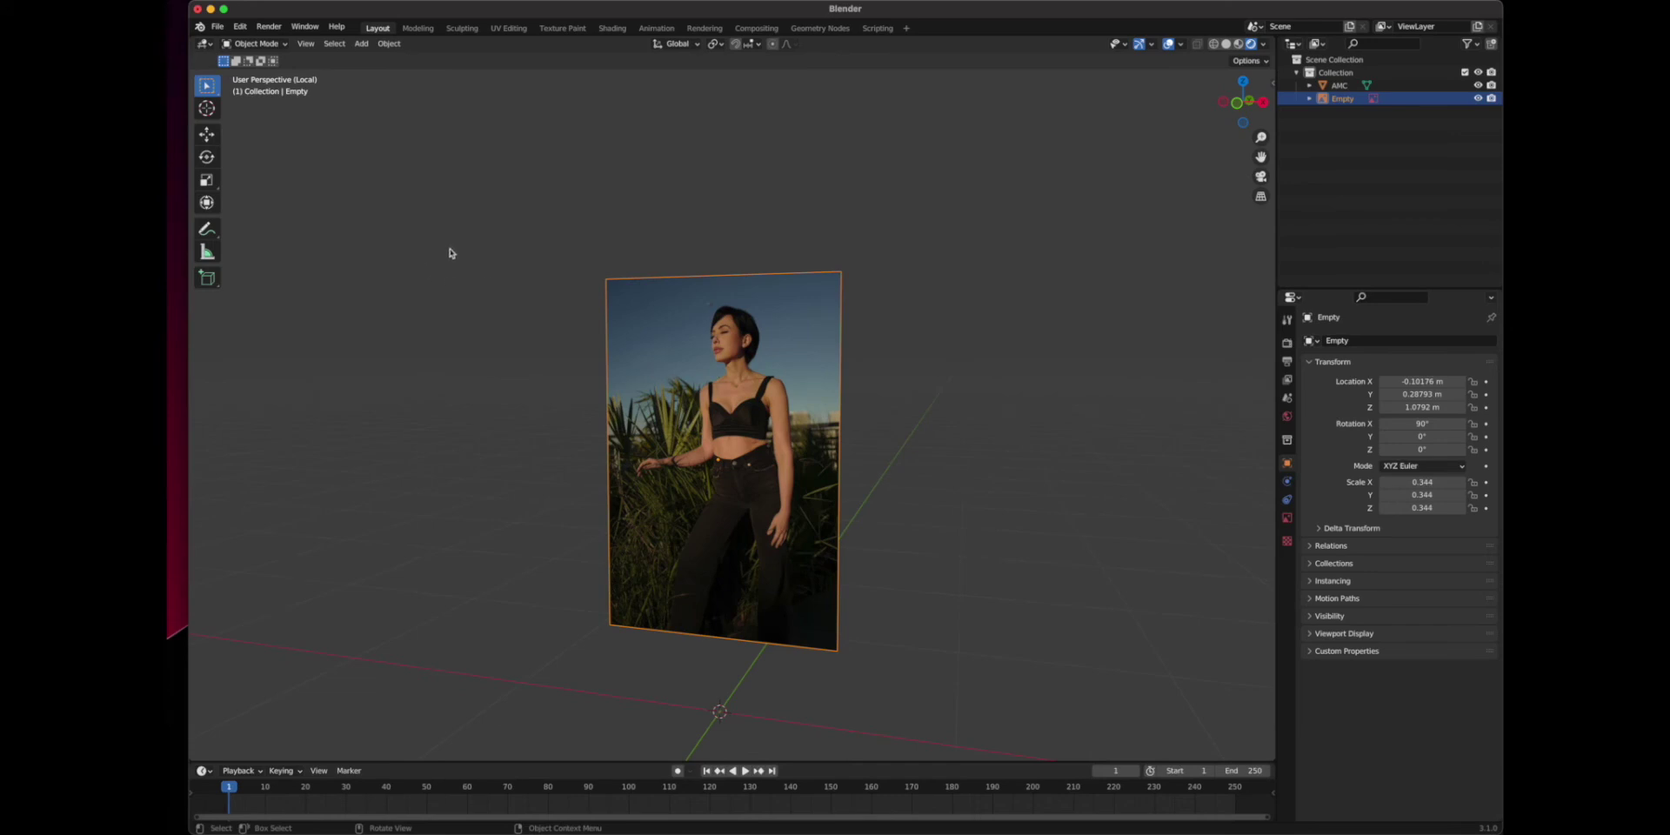
{"action": "key", "text": "KP_Divide"}
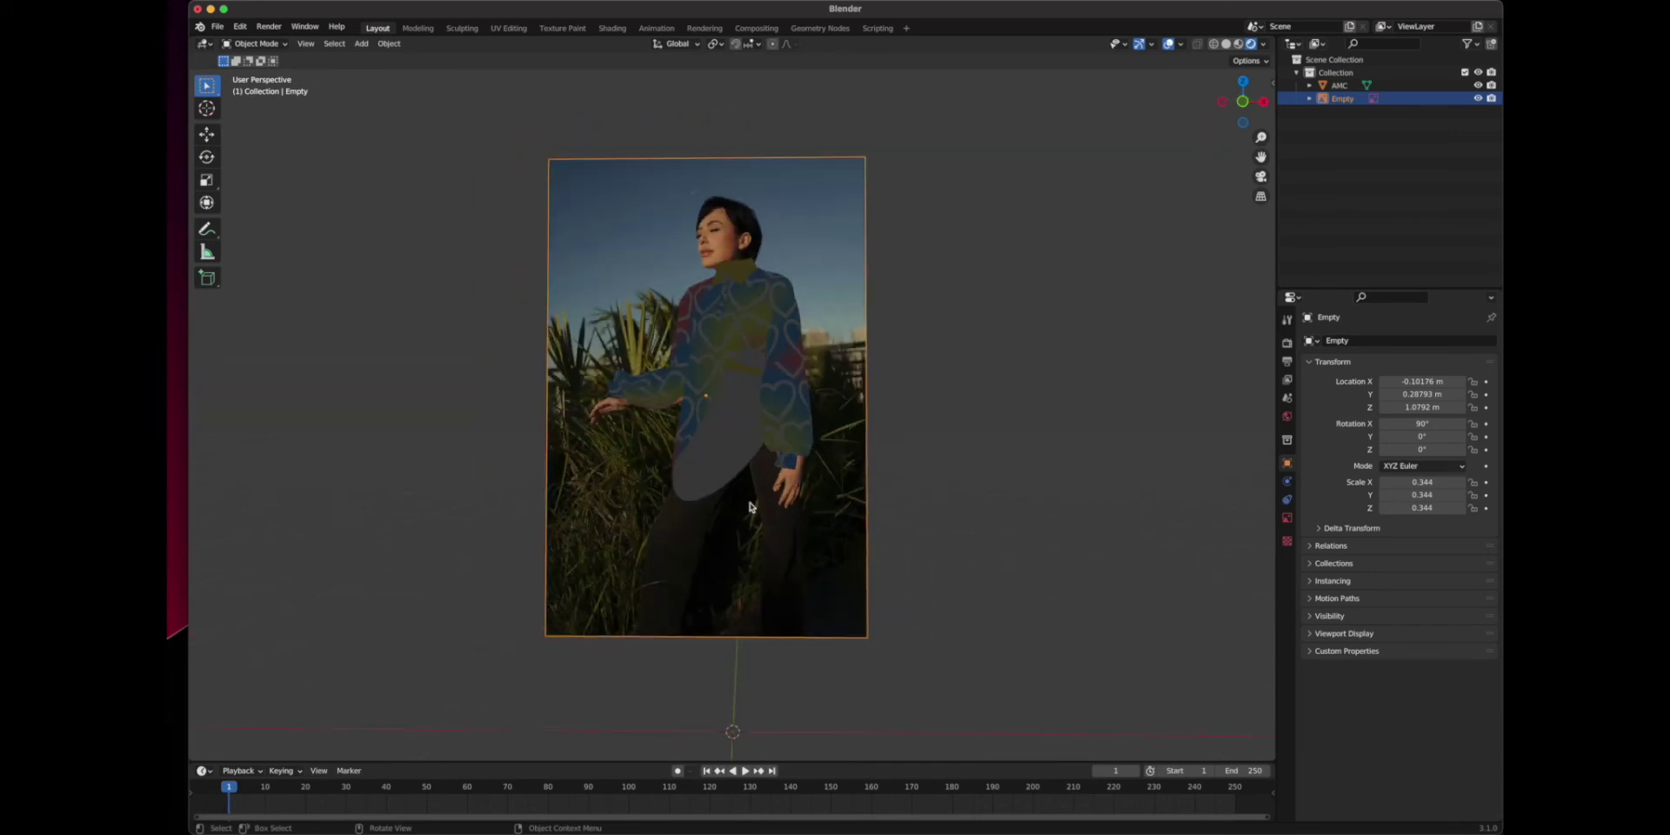
Add a Sun light and raise it along the Z axis to about the photo's upper edge
{"action": "key", "text": "shift+a"}
{"action": "mouse_move", "coordinate": [717, 685]}
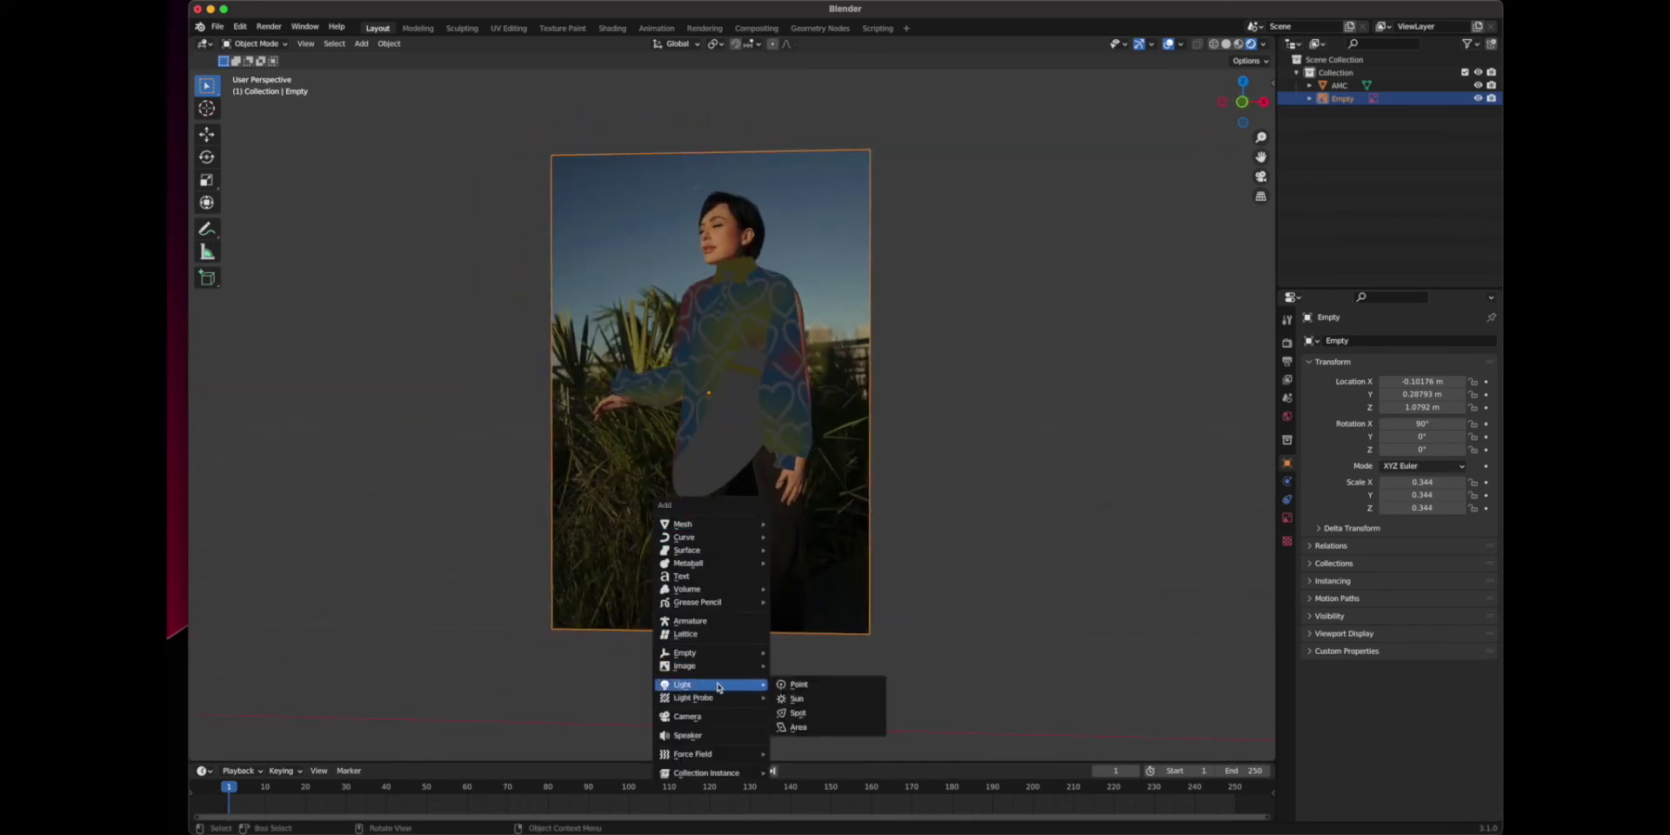
{"action": "left_click", "coordinate": [811, 705]}
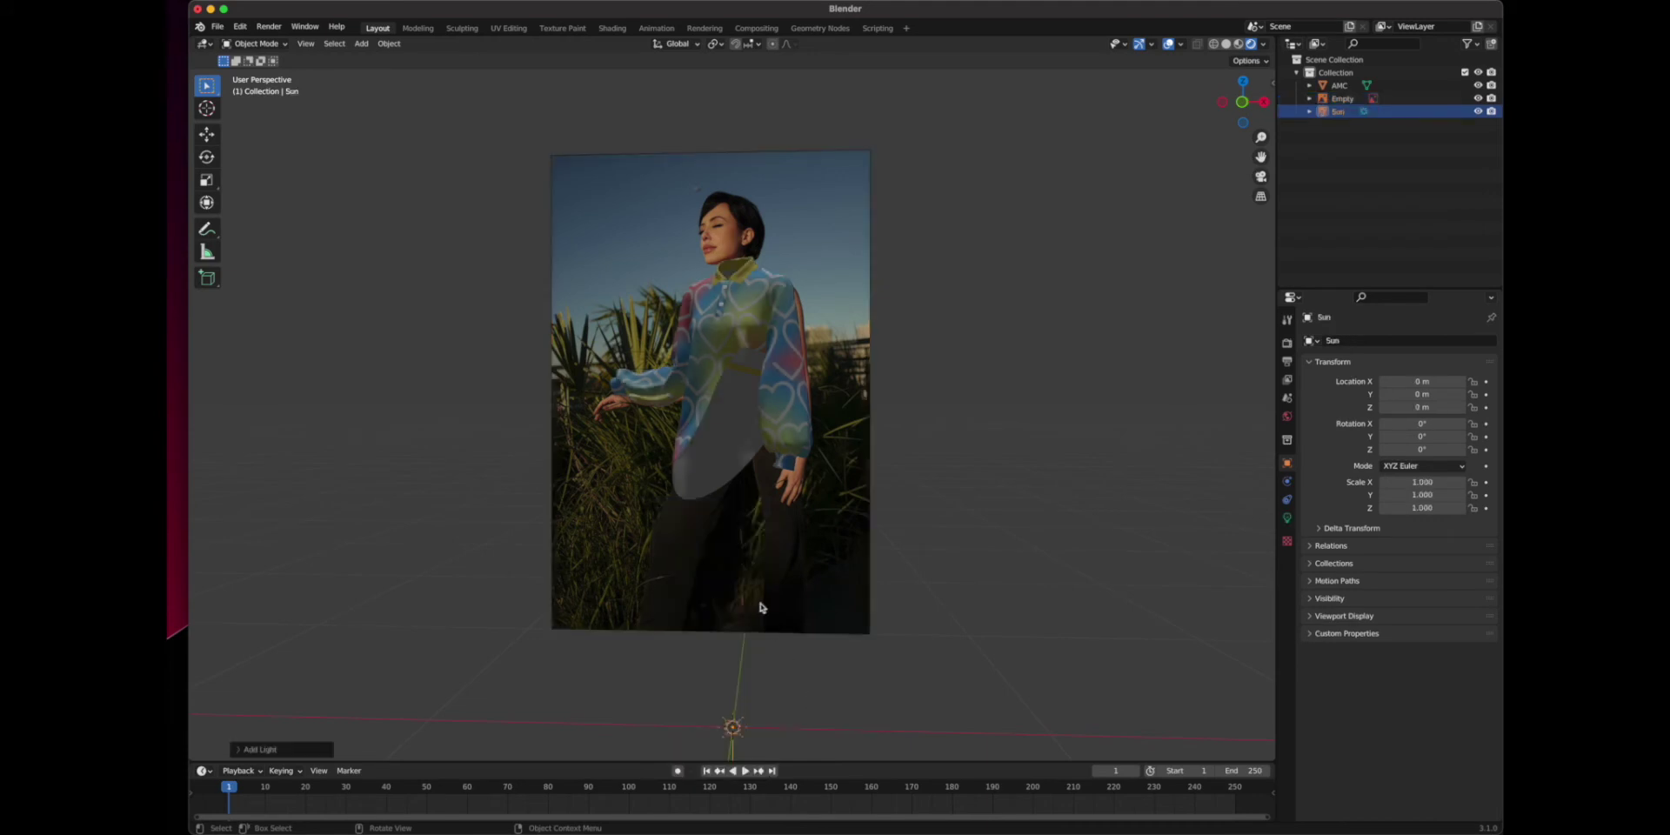
{"action": "scroll", "coordinate": [766, 600], "scroll_direction": "down", "scroll_amount": 3}
{"action": "key", "text": "g"}
{"action": "key", "text": "z"}
{"action": "left_click", "coordinate": [787, 410]}
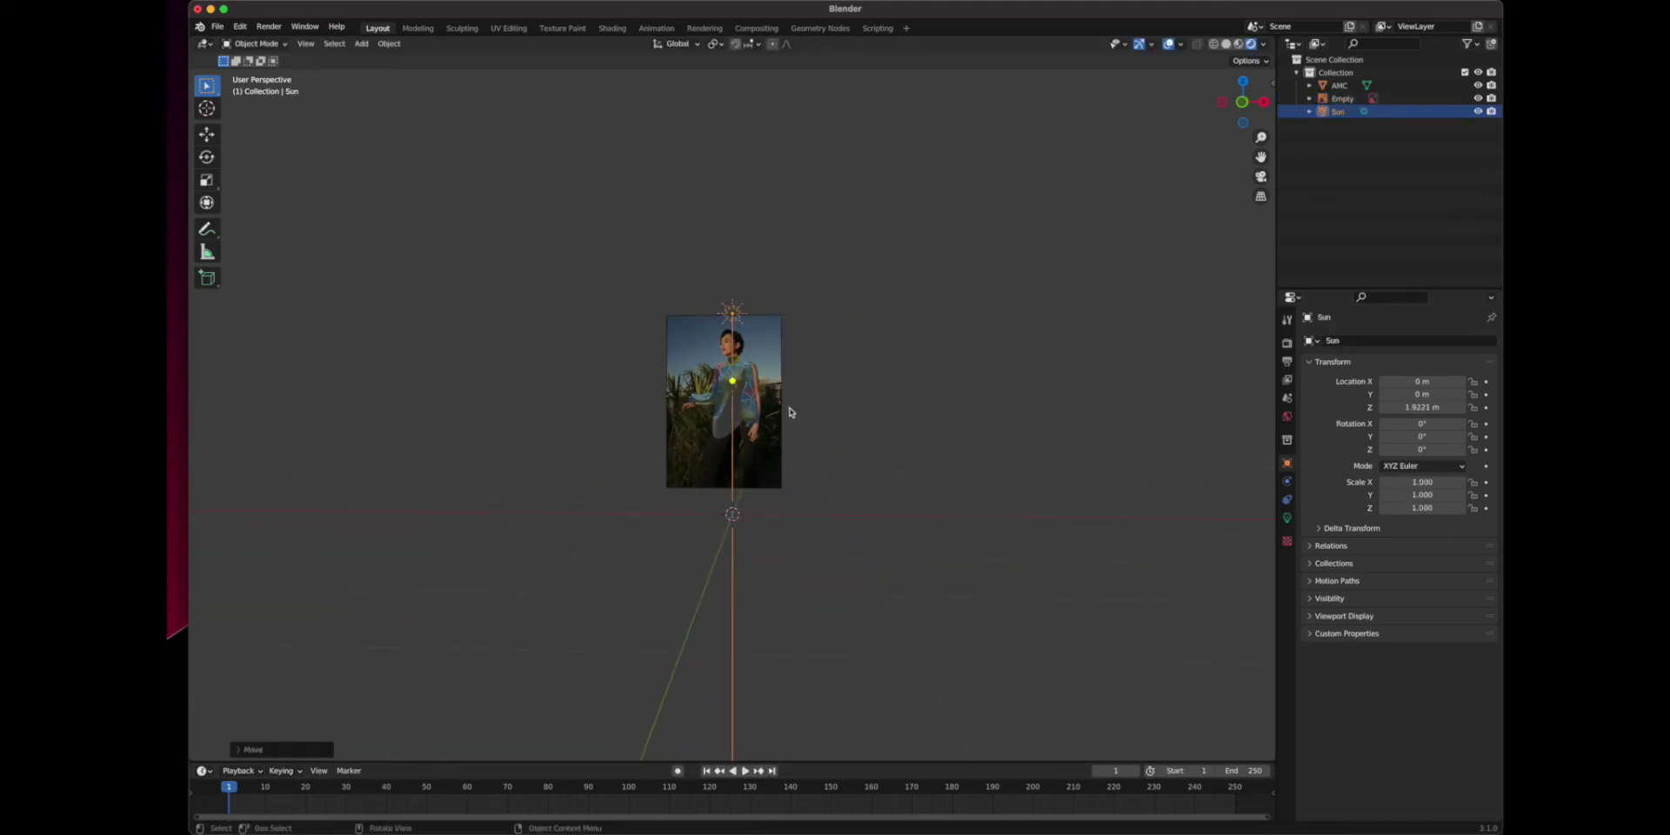
Move the Sun light out to the side the model is facing and aim it diagonally down at the garment
{"action": "middle_click_drag", "start_coordinate": [789, 411], "coordinate": [827, 427]}
{"action": "key", "text": "g"}
{"action": "left_click", "coordinate": [669, 415]}
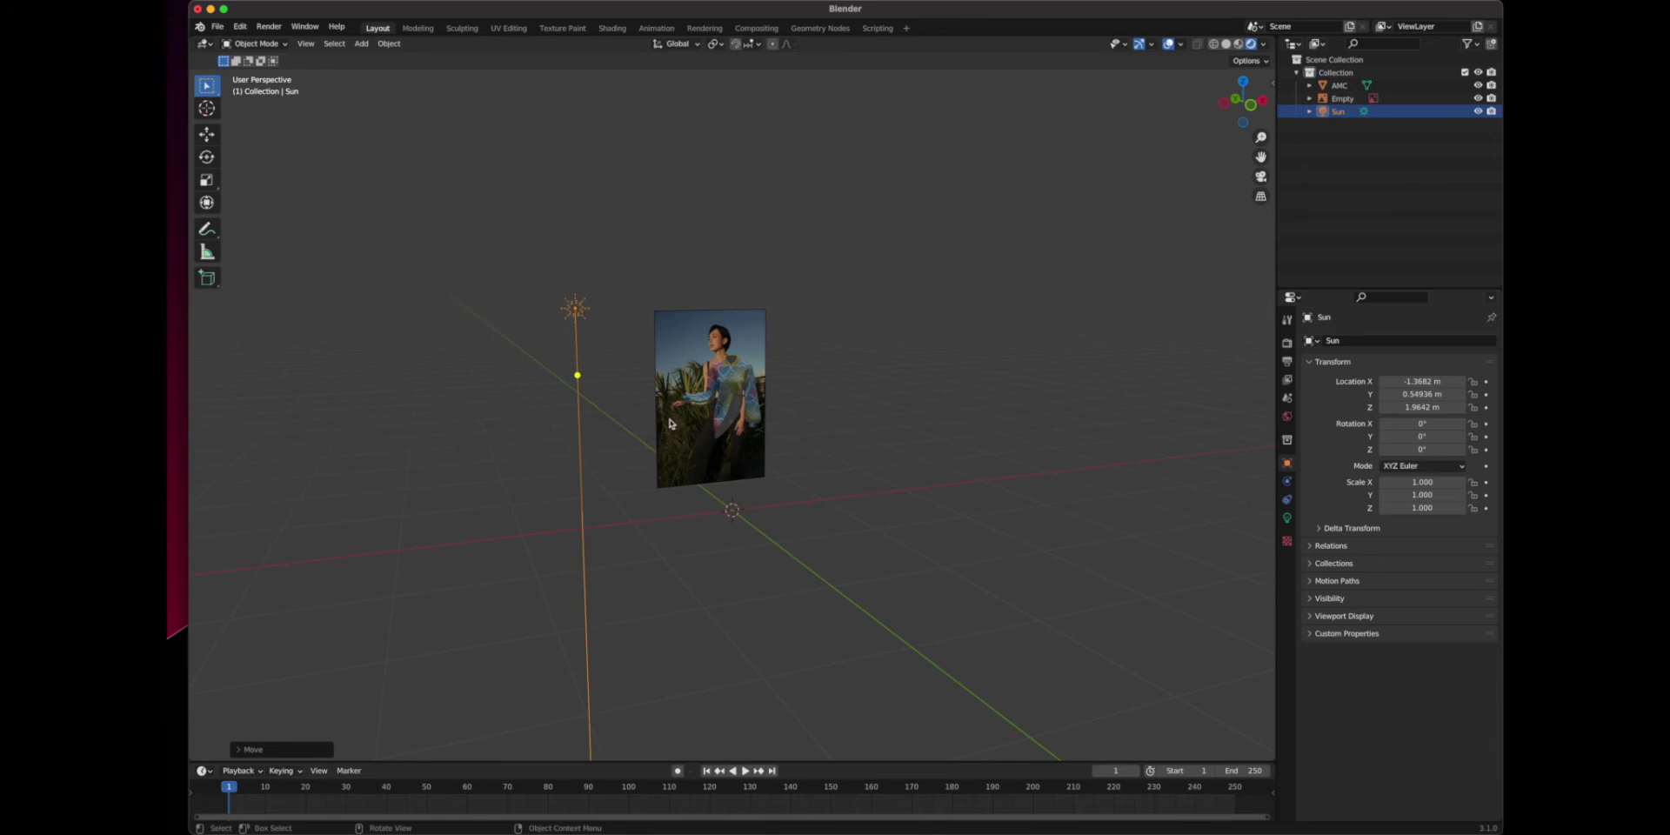
{"action": "middle_click_drag", "start_coordinate": [669, 416], "coordinate": [522, 414]}
{"action": "key", "text": "g"}
{"action": "left_click", "coordinate": [391, 410]}
{"action": "left_click_drag", "start_coordinate": [589, 373], "coordinate": [746, 397]}
{"action": "middle_click_drag", "start_coordinate": [746, 397], "coordinate": [905, 434]}
{"action": "left_click", "coordinate": [1248, 108]}
{"action": "scroll", "coordinate": [1218, 130], "scroll_direction": "up", "scroll_amount": 6}
Set the render engine to Cycles
{"action": "left_click", "coordinate": [1287, 342]}
{"action": "left_click", "coordinate": [1426, 340]}
{"action": "left_click", "coordinate": [1414, 380]}
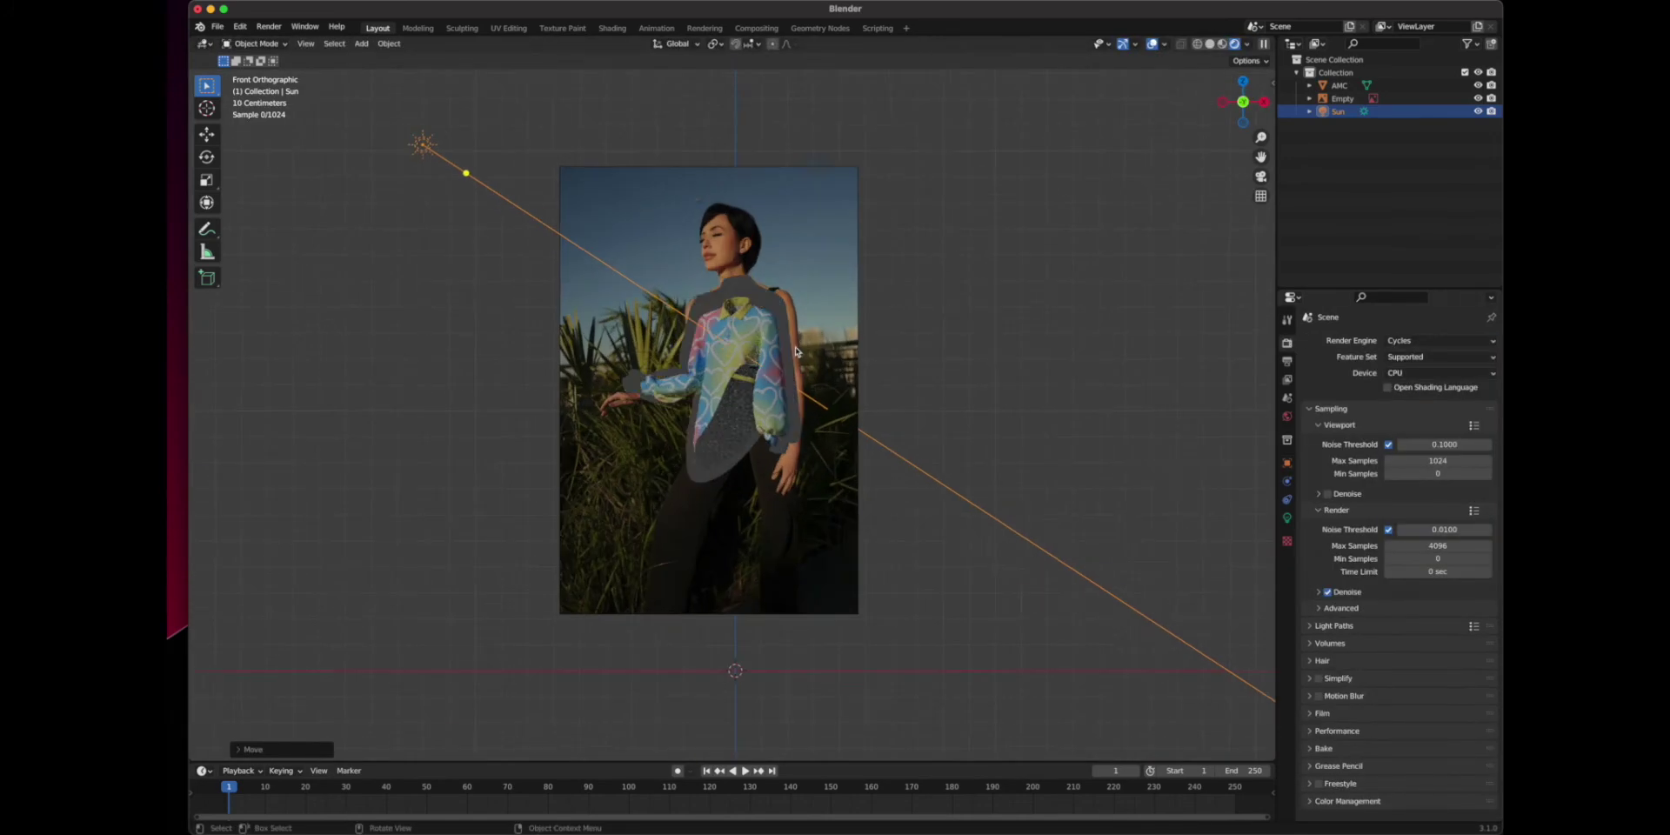
Set the Sun light's strength to 3.840 and check the garment's lighting against the photo
{"action": "left_click", "coordinate": [1286, 517]}
{"action": "left_click_drag", "start_coordinate": [1392, 429], "coordinate": [1458, 432]}
{"action": "scroll", "coordinate": [781, 333], "scroll_direction": "up", "scroll_amount": 4}
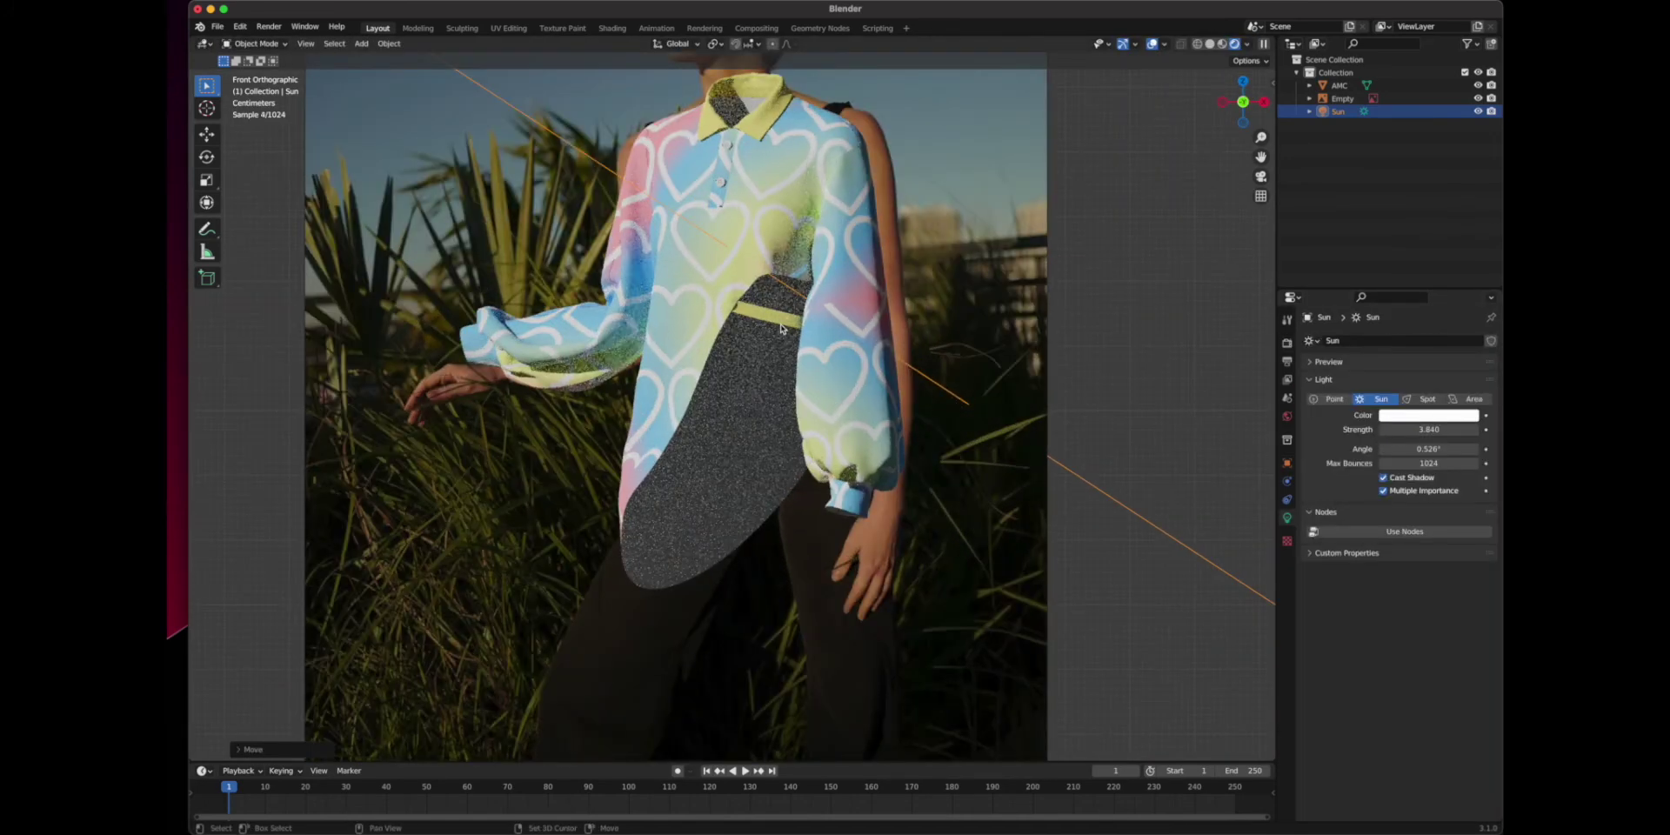
{"action": "middle_click_drag", "start_coordinate": [780, 333], "coordinate": [791, 522], "text": "shift"}
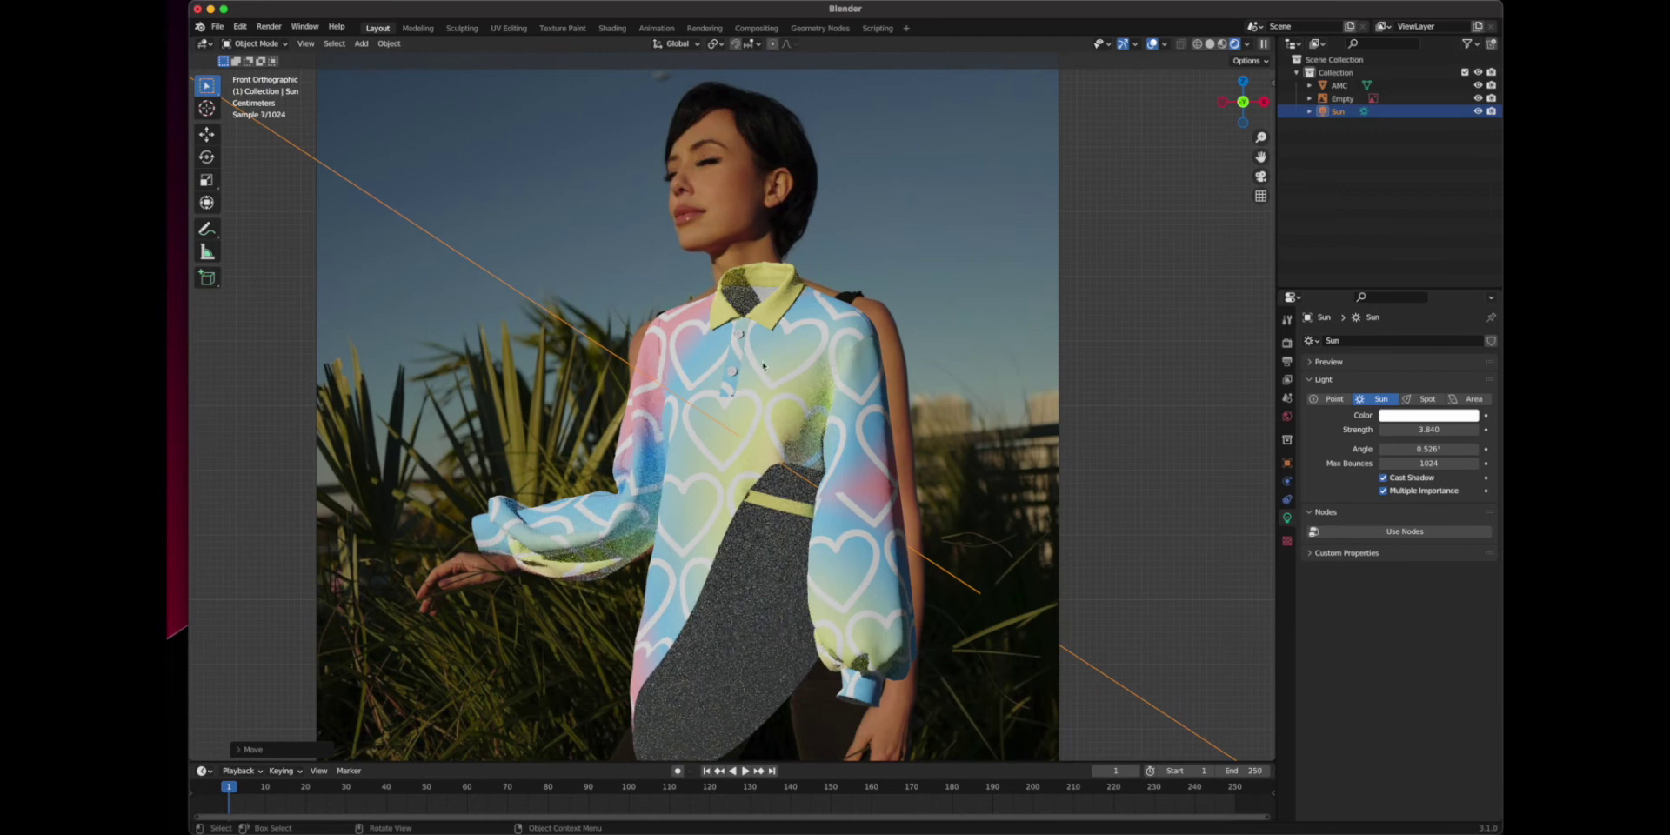
{"action": "scroll", "coordinate": [763, 366], "scroll_direction": "down", "scroll_amount": 4}
{"action": "scroll", "coordinate": [739, 339], "scroll_direction": "up", "scroll_amount": 2}
{"action": "scroll", "coordinate": [709, 311], "scroll_direction": "down", "scroll_amount": 4}
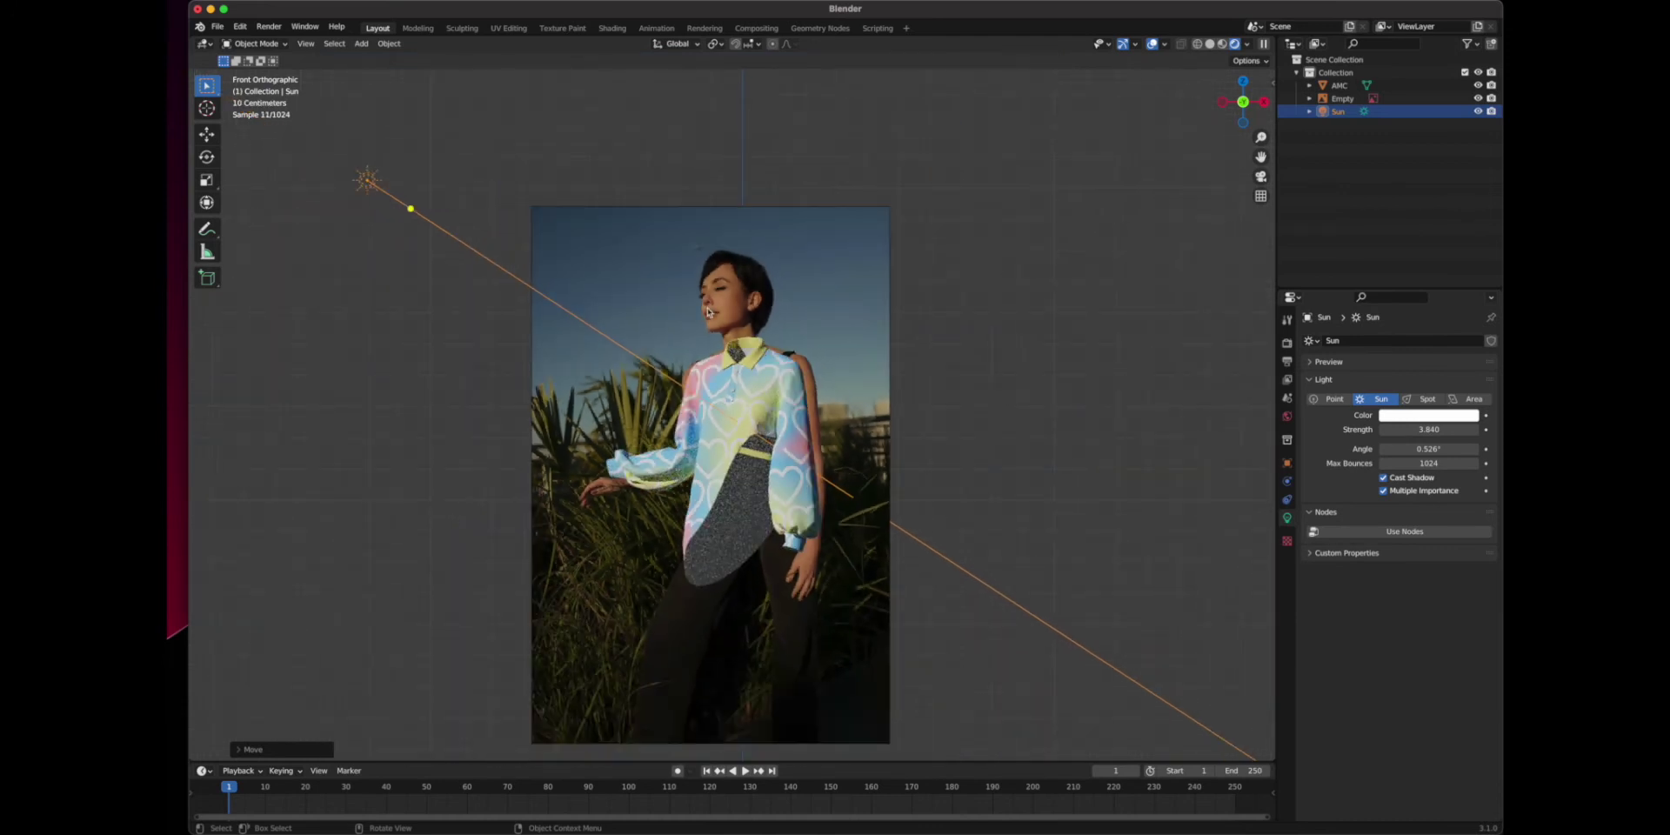
{"action": "scroll", "coordinate": [724, 277], "scroll_direction": "down", "scroll_amount": 2}
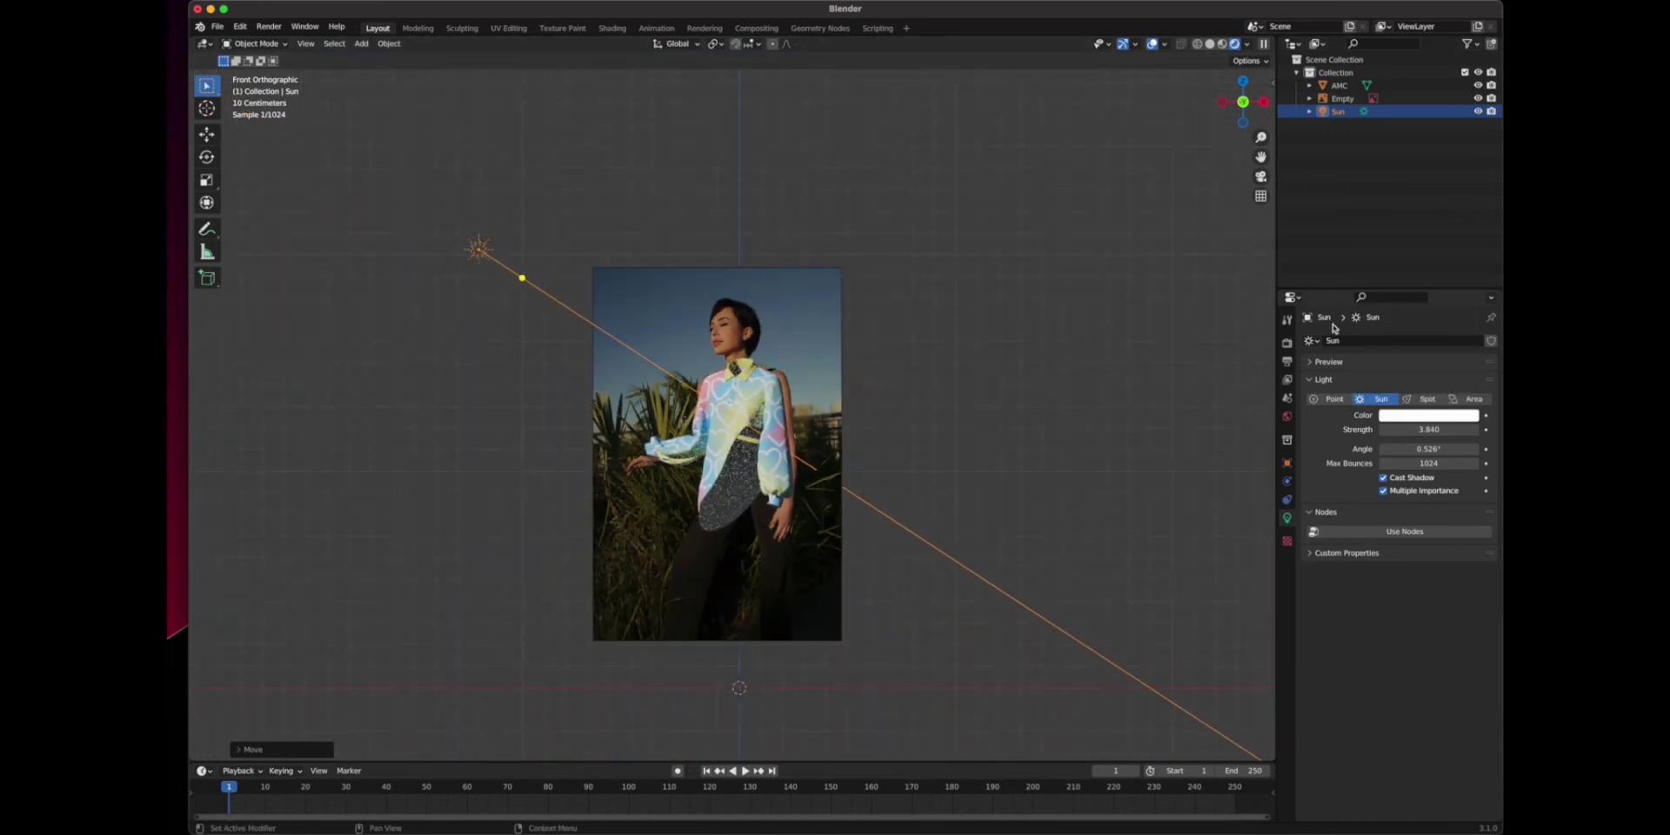
Change the Sun light's color from white to a warm light orange
{"action": "left_click", "coordinate": [1409, 415]}
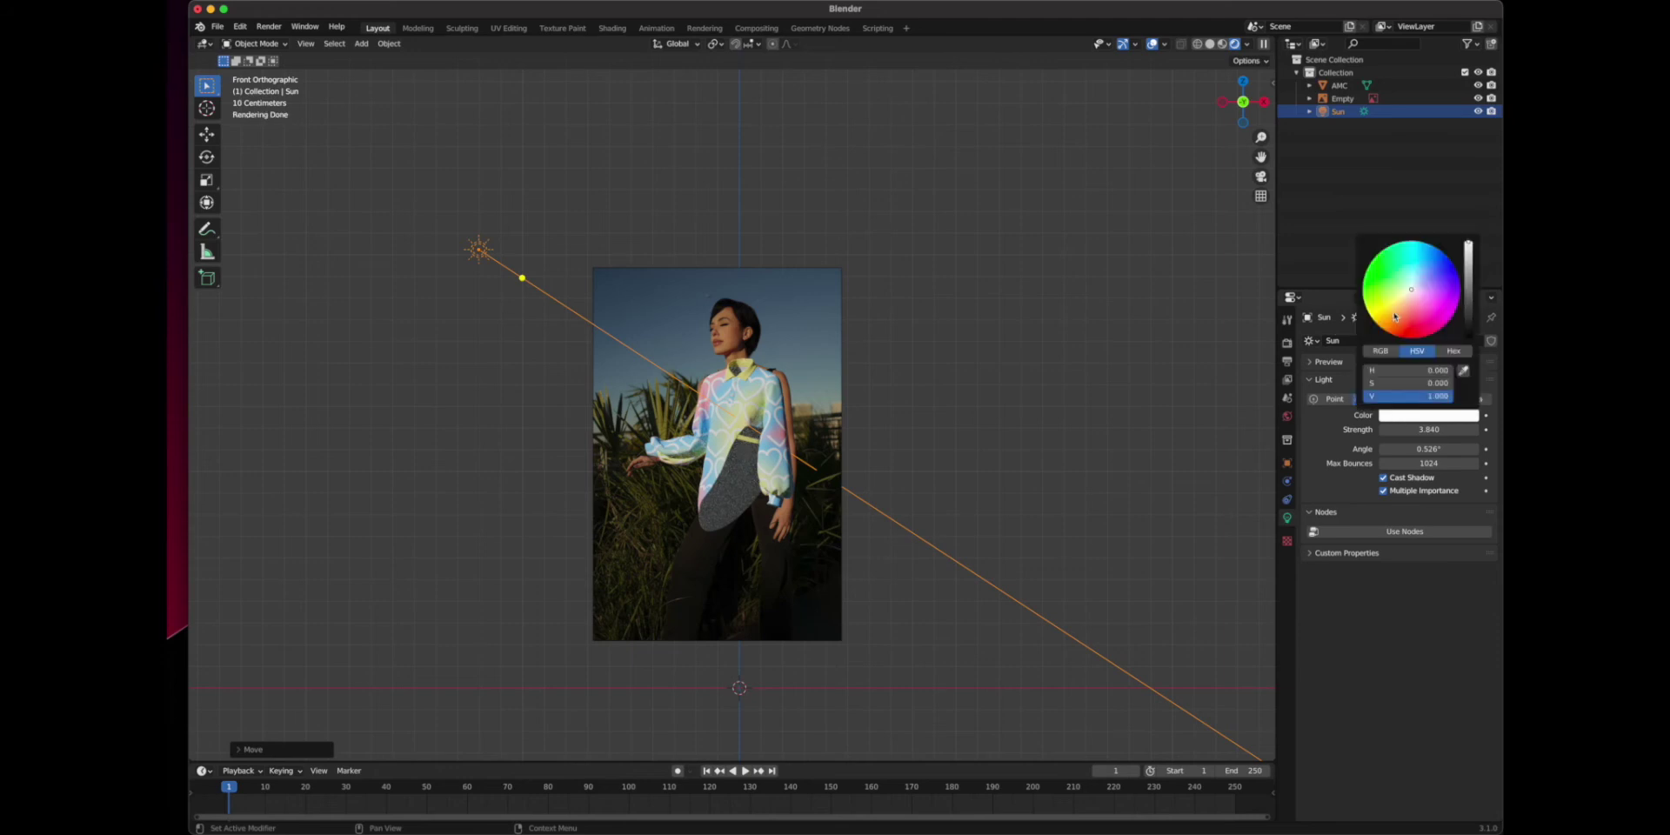
{"action": "left_click", "coordinate": [1391, 302]}
{"action": "left_click_drag", "start_coordinate": [1393, 303], "coordinate": [1400, 310]}
{"action": "scroll", "coordinate": [749, 424], "scroll_direction": "up", "scroll_amount": 6}
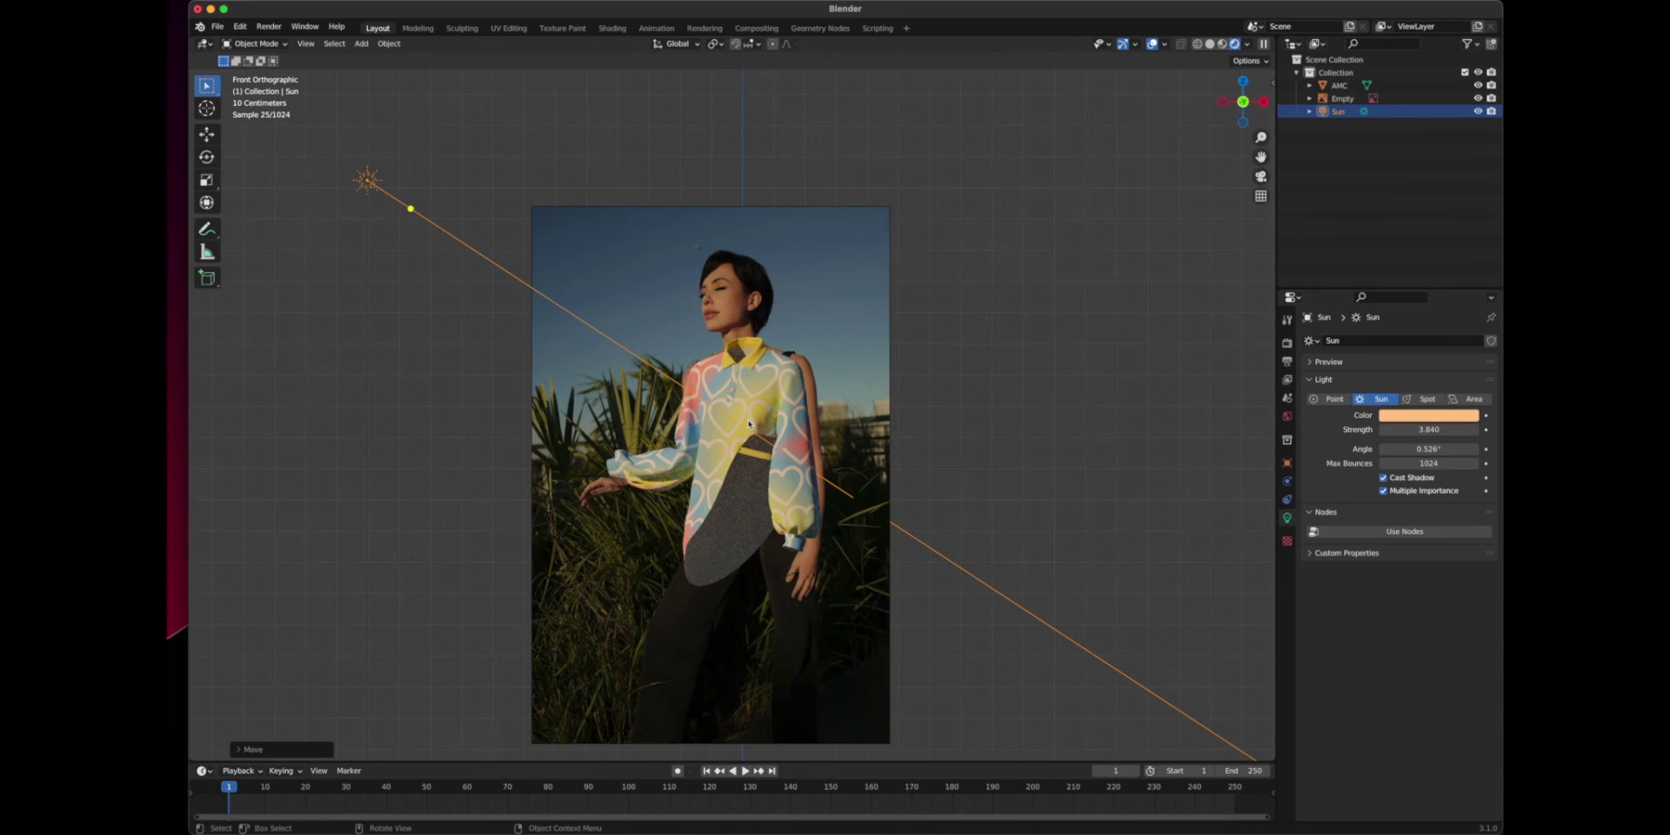
Scale the garment up slightly and lower it along the Z axis to fit the model's neck and shoulders
{"action": "left_click", "coordinate": [749, 424]}
{"action": "key", "text": "s"}
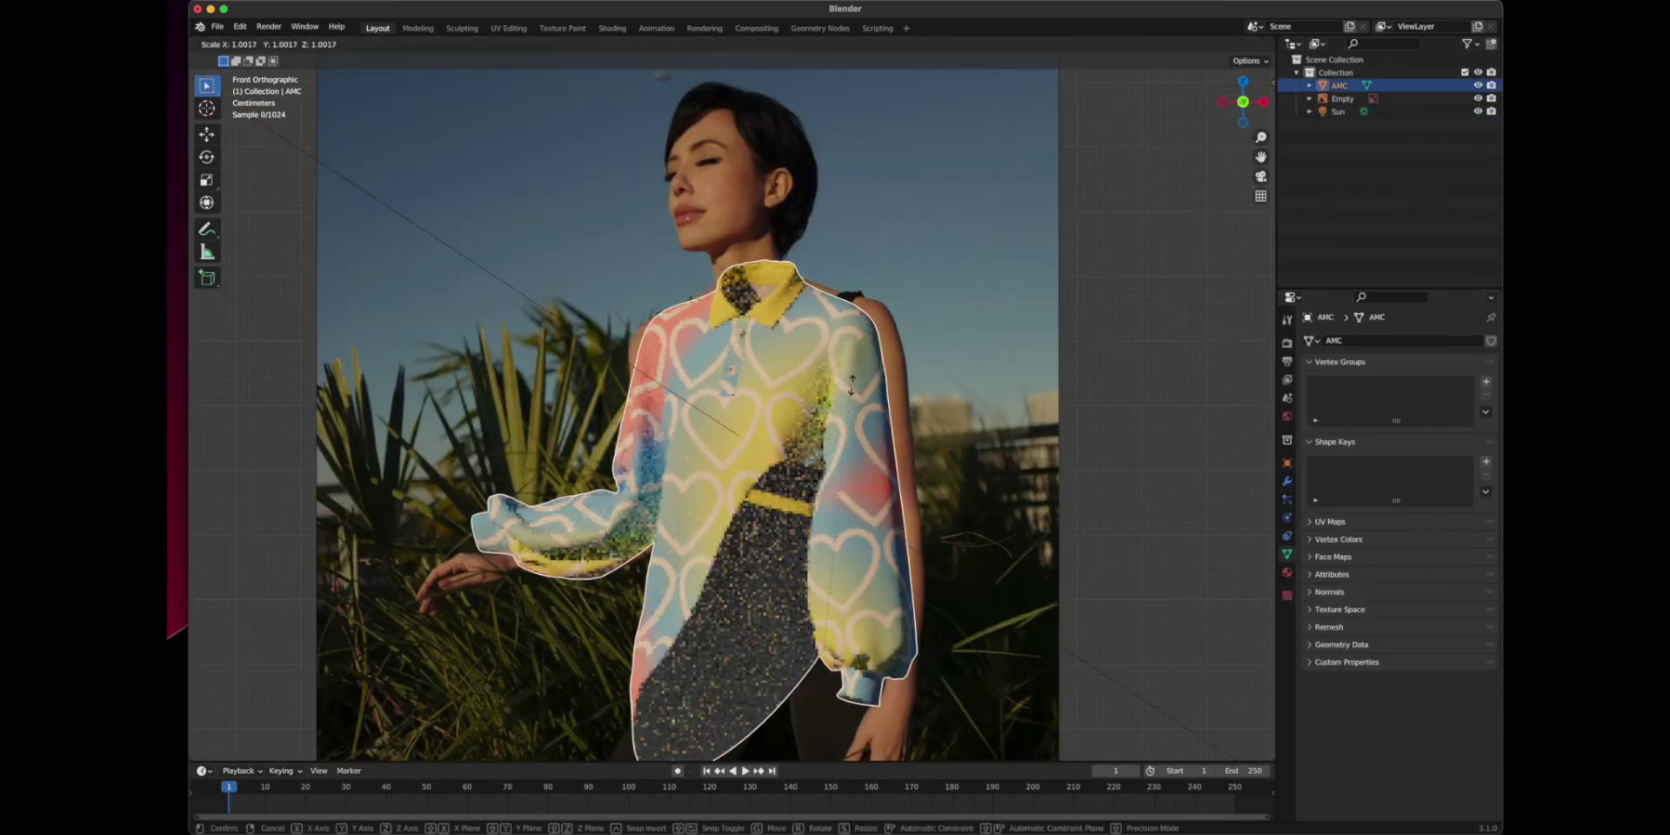
{"action": "left_click", "coordinate": [875, 369]}
{"action": "key", "text": "g"}
{"action": "key", "text": "z"}
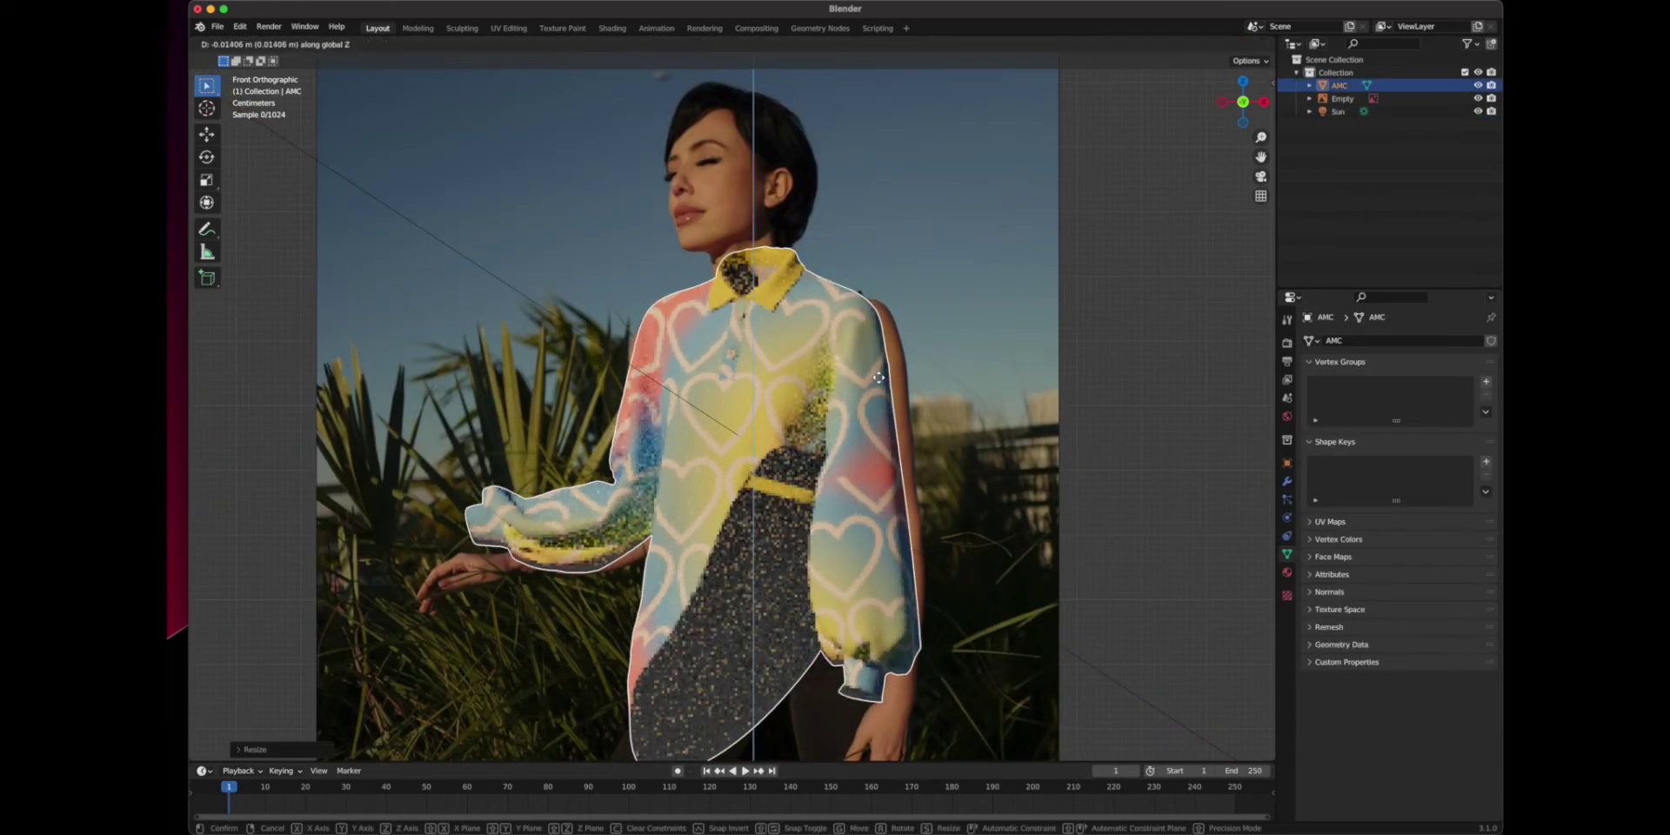
{"action": "left_click", "coordinate": [882, 391]}
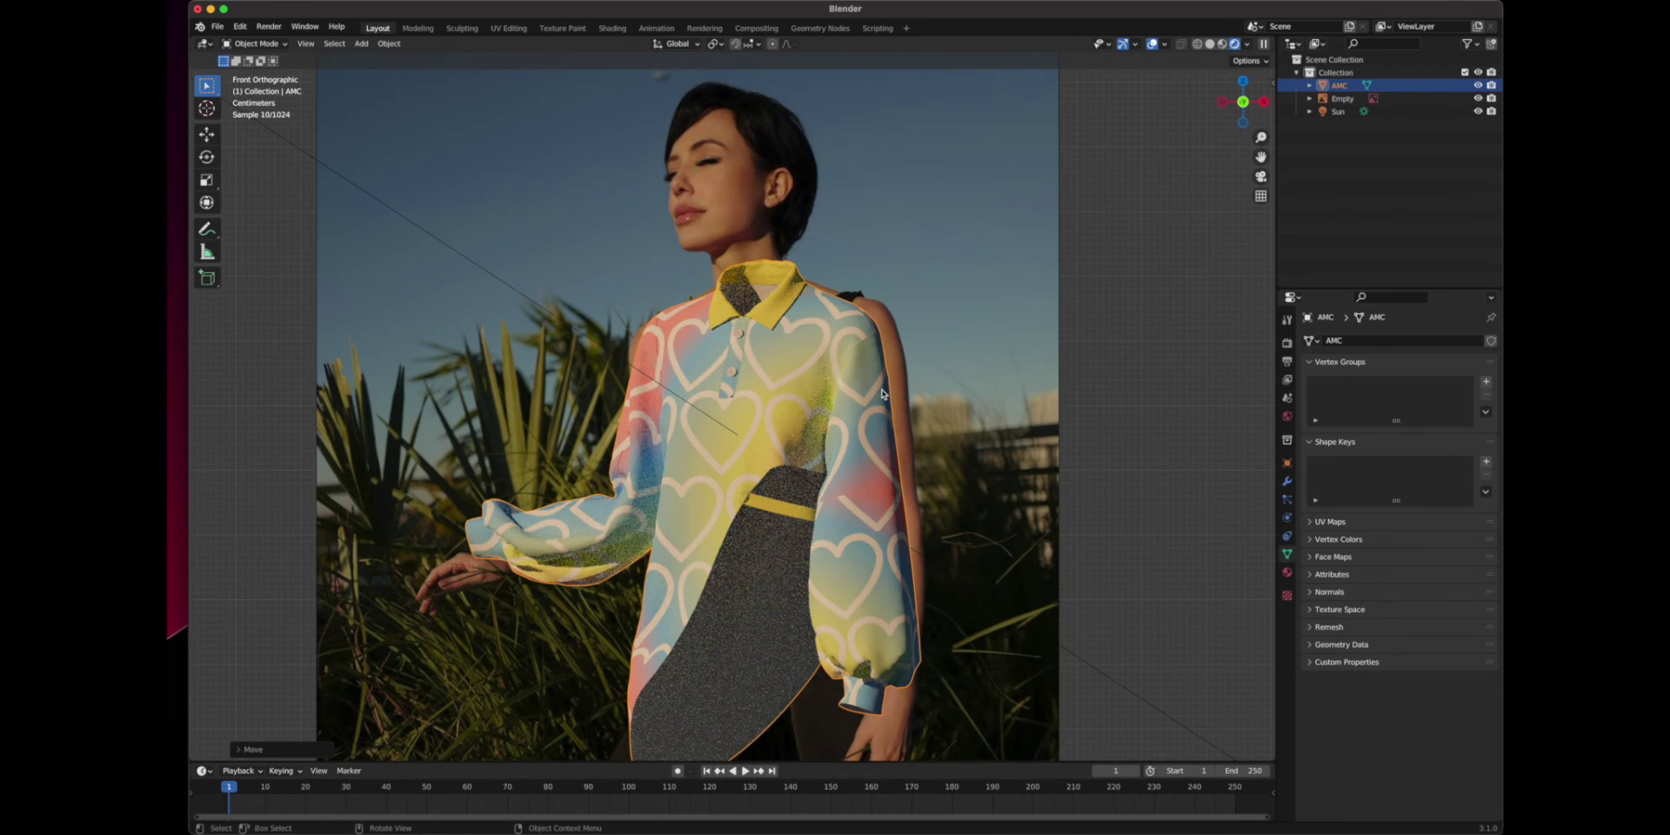
Delete the background reference photo from the scene, keeping the garment and the Sun light
{"action": "scroll", "coordinate": [800, 337], "scroll_direction": "down", "scroll_amount": 4}
{"action": "left_click", "coordinate": [799, 337]}
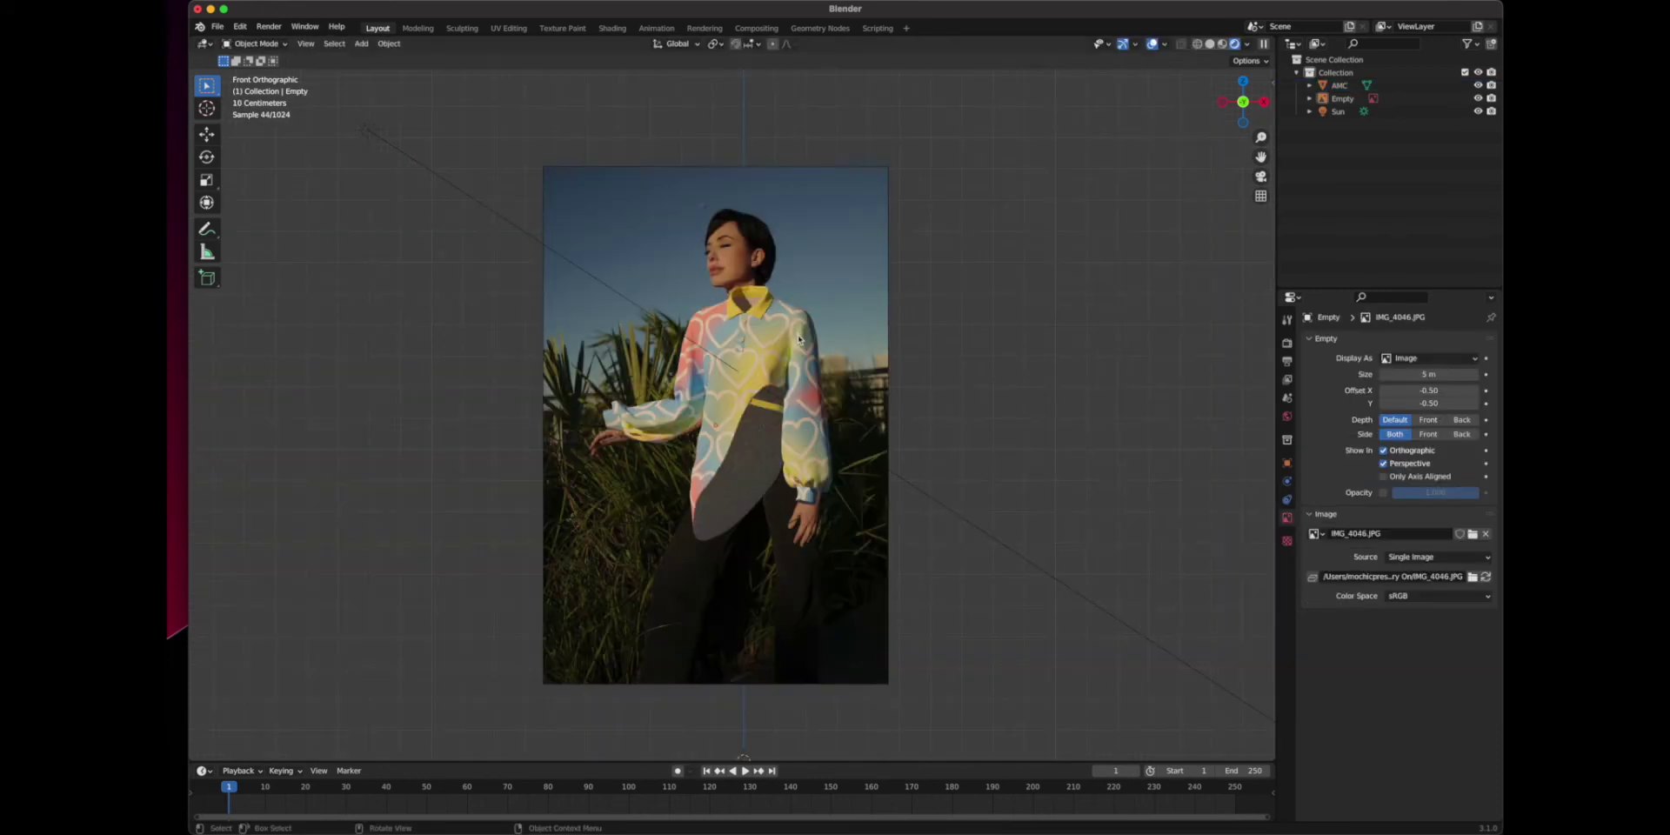
{"action": "left_click", "coordinate": [749, 296]}
{"action": "key", "text": "x"}
{"action": "left_click", "coordinate": [833, 262]}
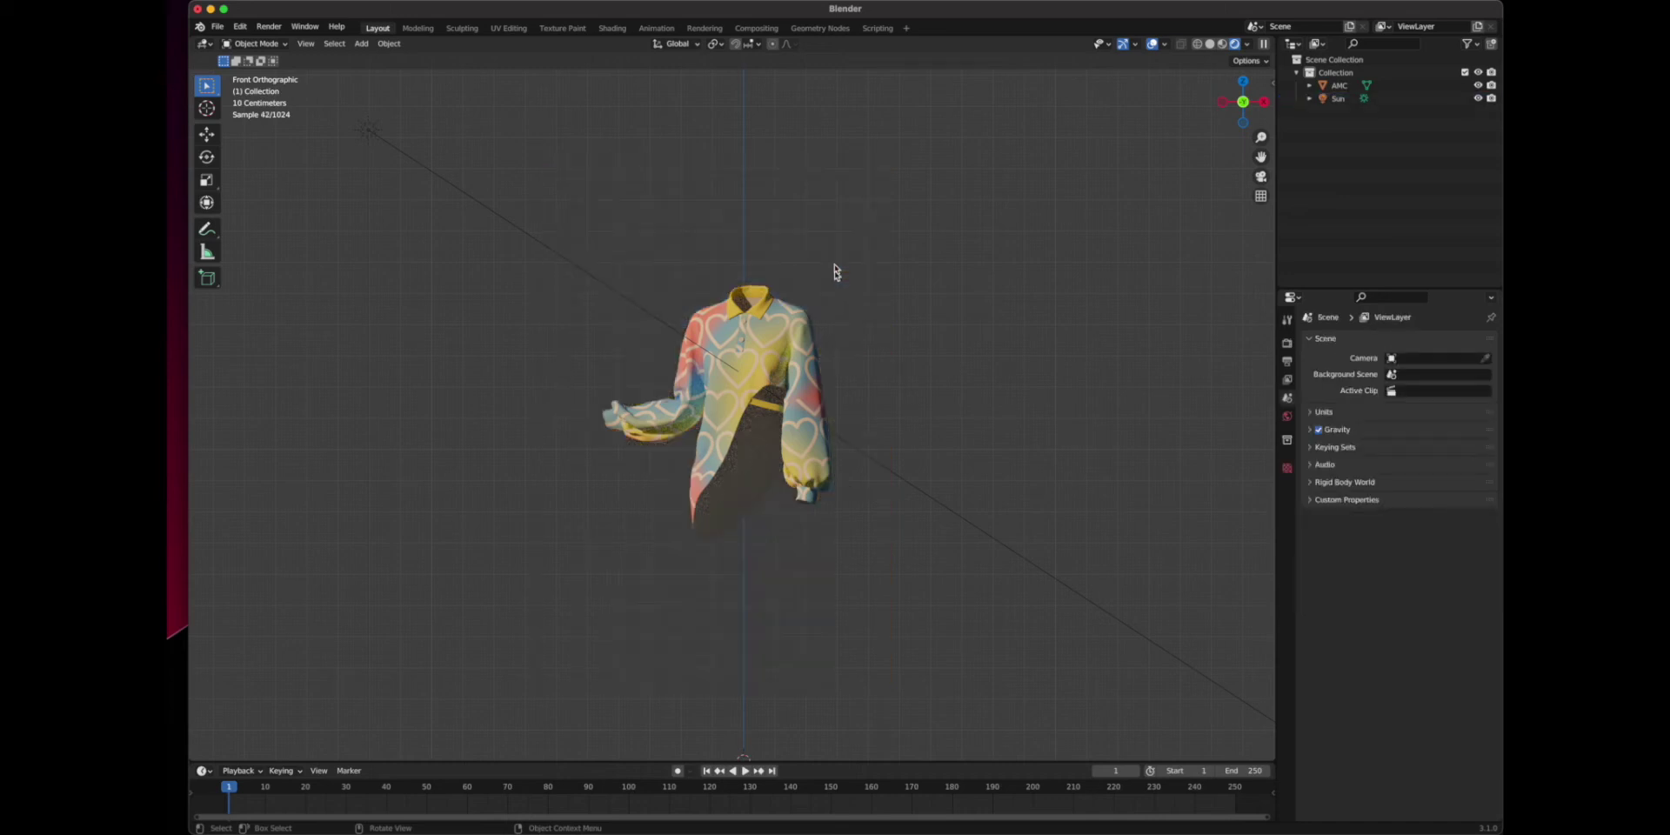
Add a camera to the scene
{"action": "scroll", "coordinate": [852, 428], "scroll_direction": "down", "scroll_amount": 7}
{"action": "key", "text": "shift+a"}
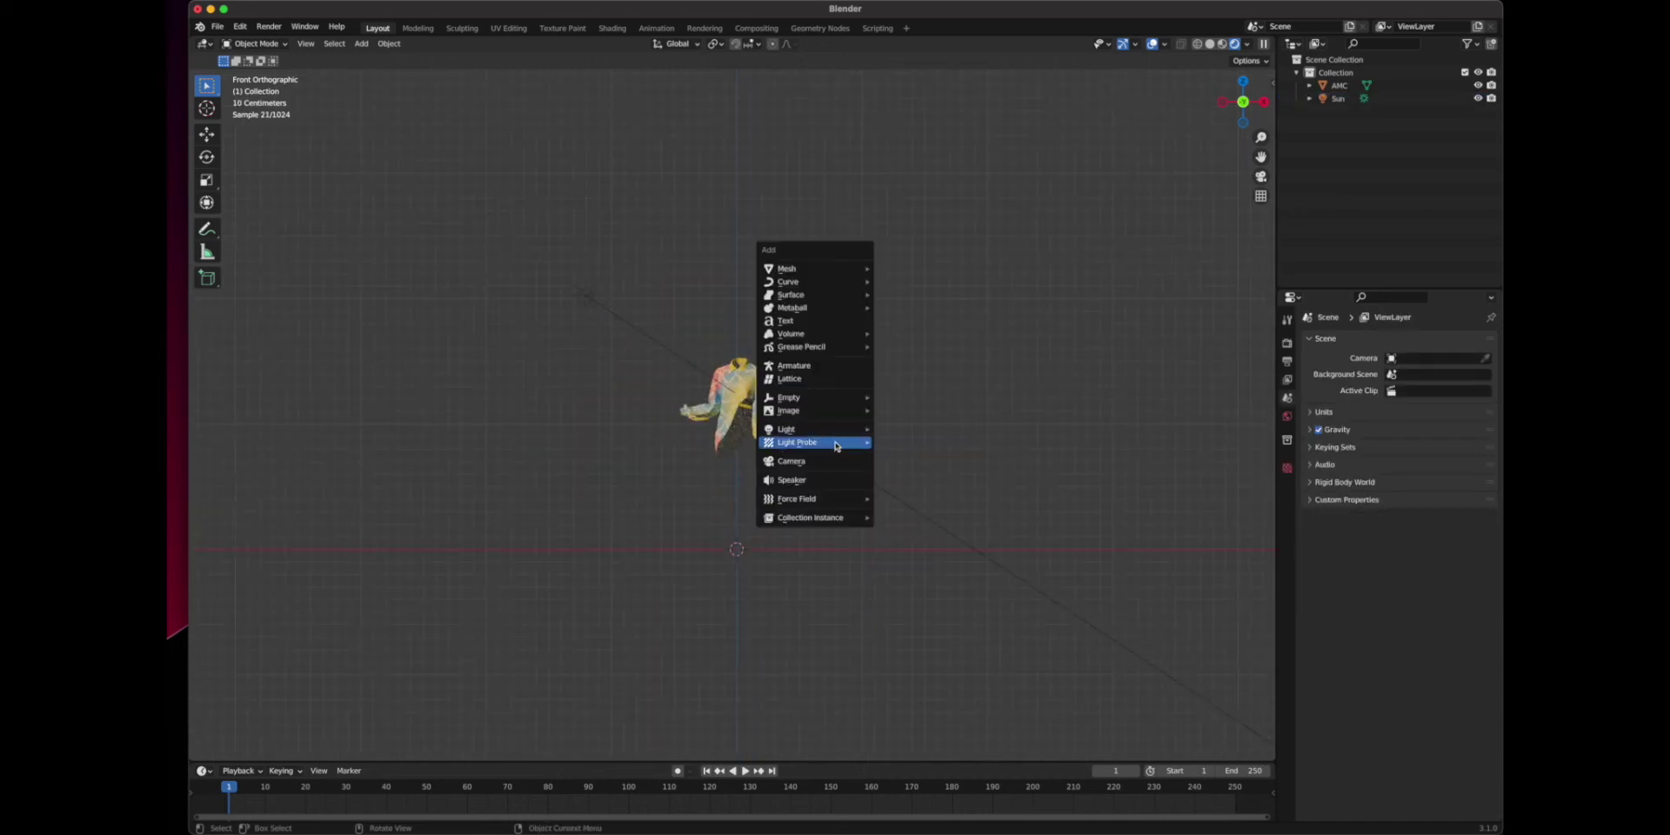
{"action": "left_click", "coordinate": [808, 460]}
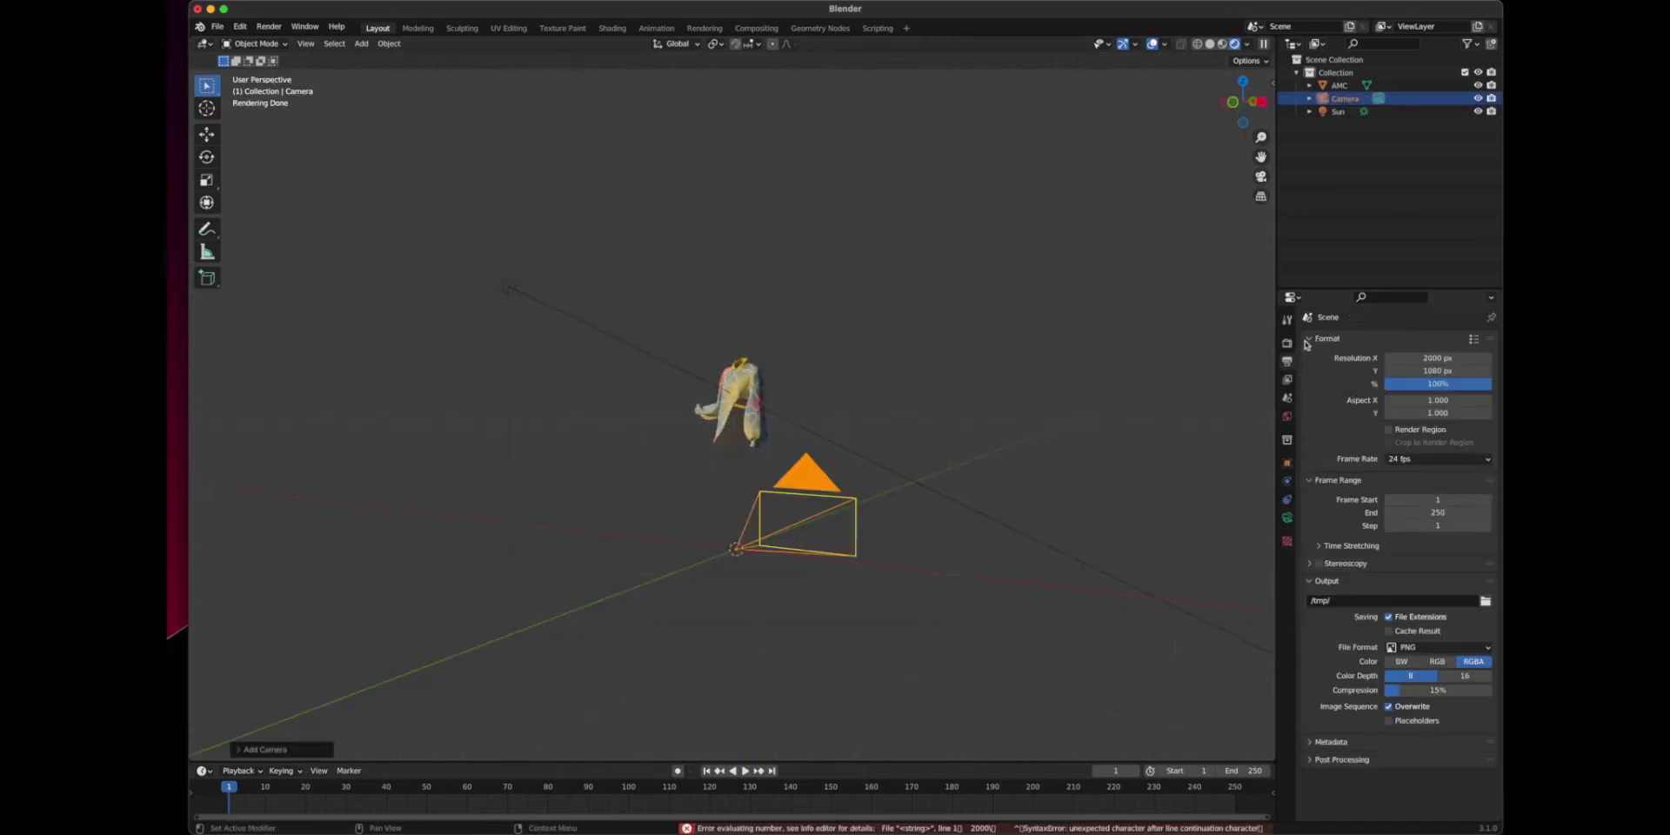
Make the render background transparent and set the output resolution to 2000 x 2000 px
{"action": "left_click", "coordinate": [1287, 343]}
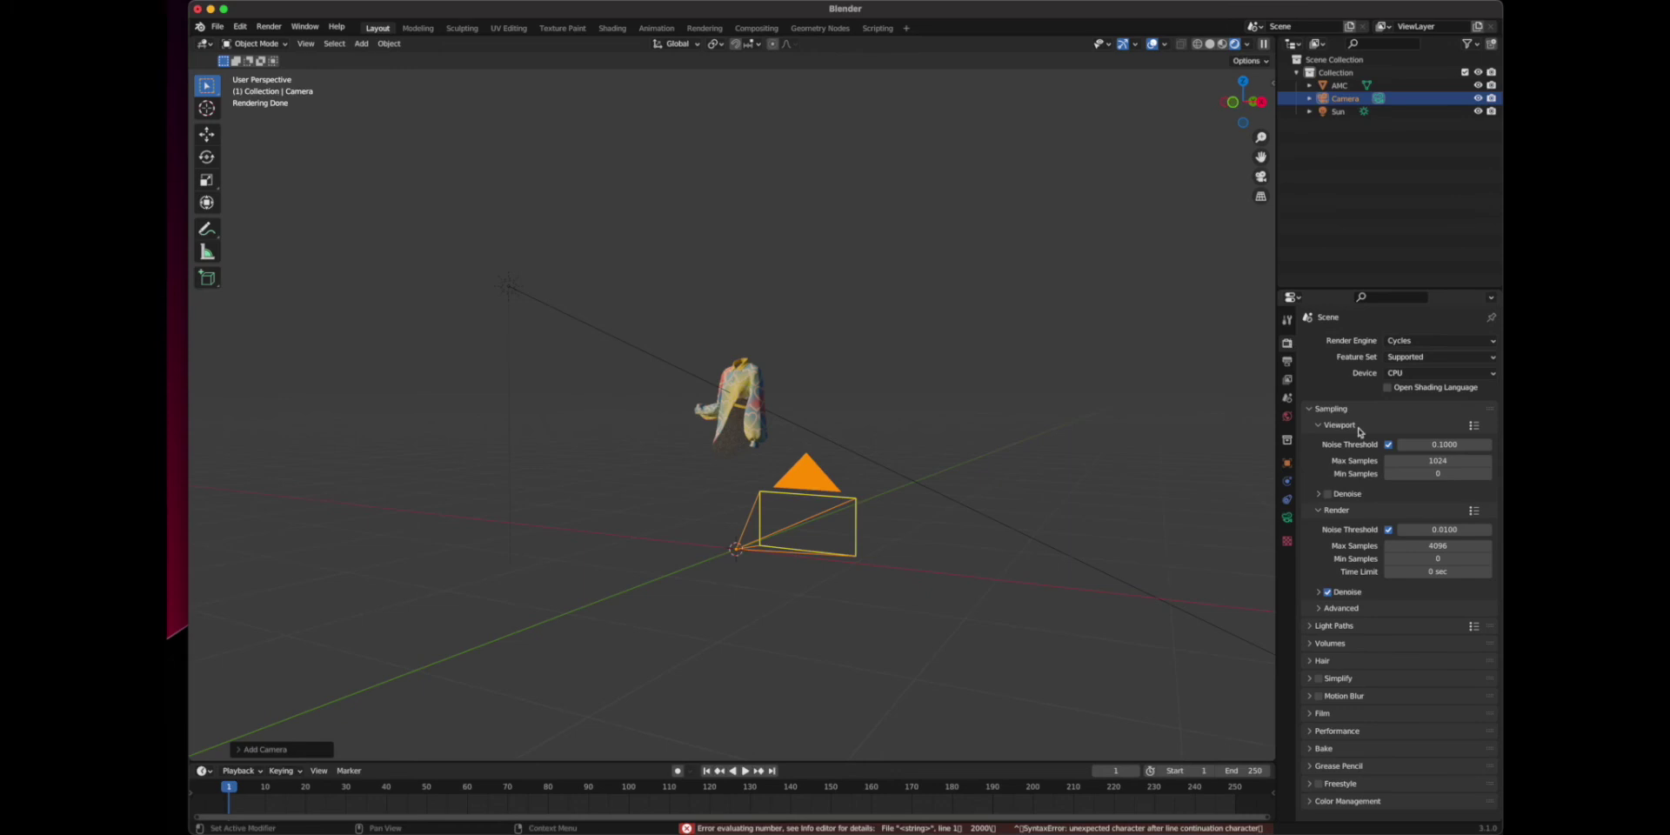
{"action": "left_click", "coordinate": [1313, 715]}
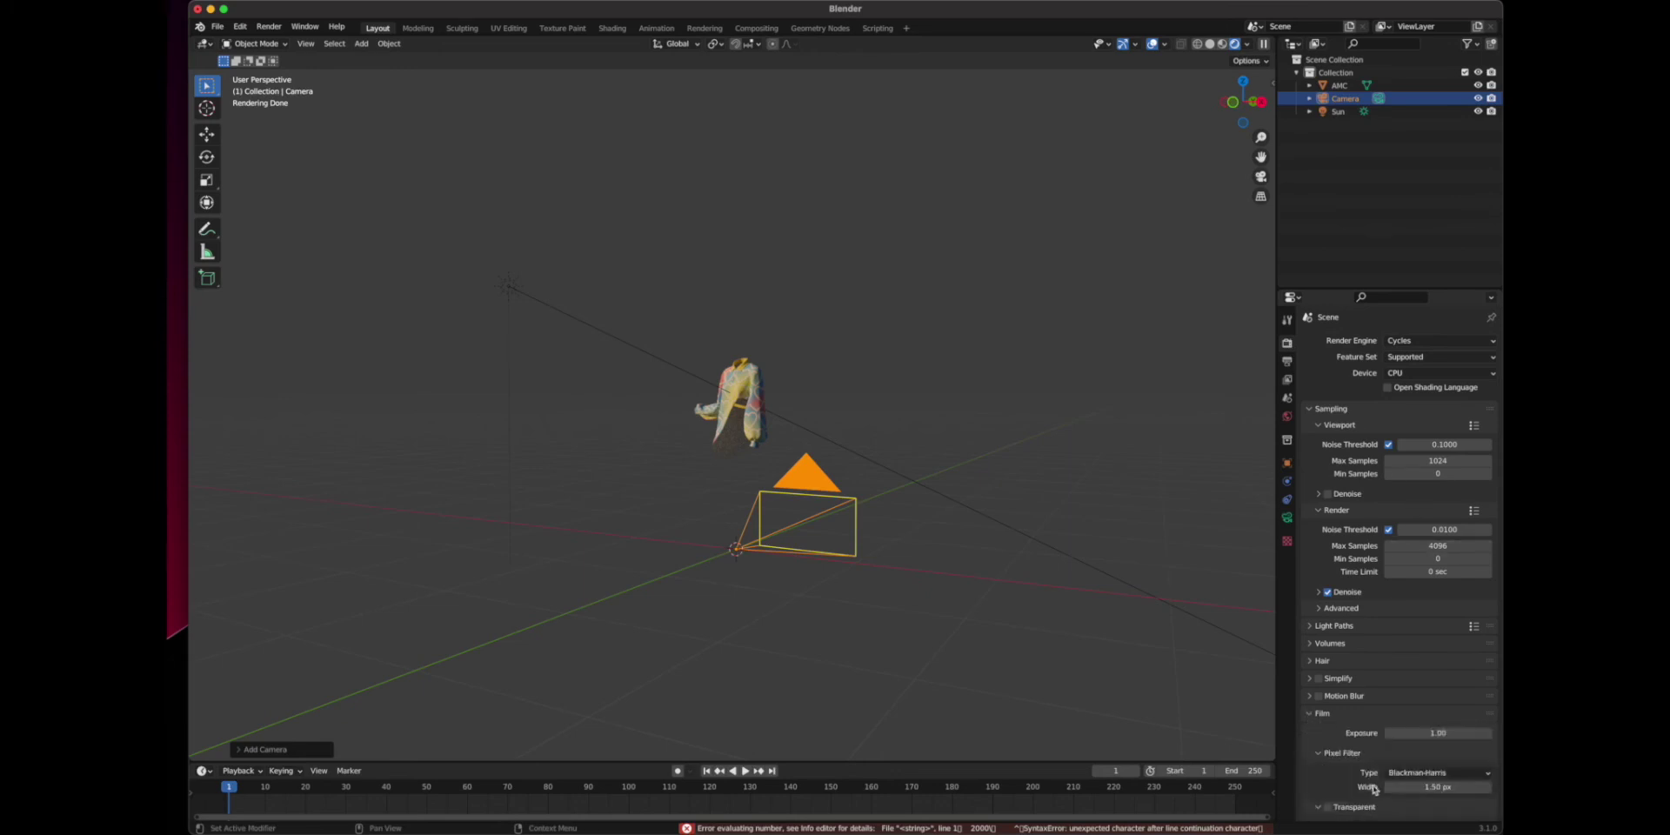
{"action": "scroll", "coordinate": [1344, 788], "scroll_direction": "down", "scroll_amount": 2}
{"action": "left_click", "coordinate": [1327, 755]}
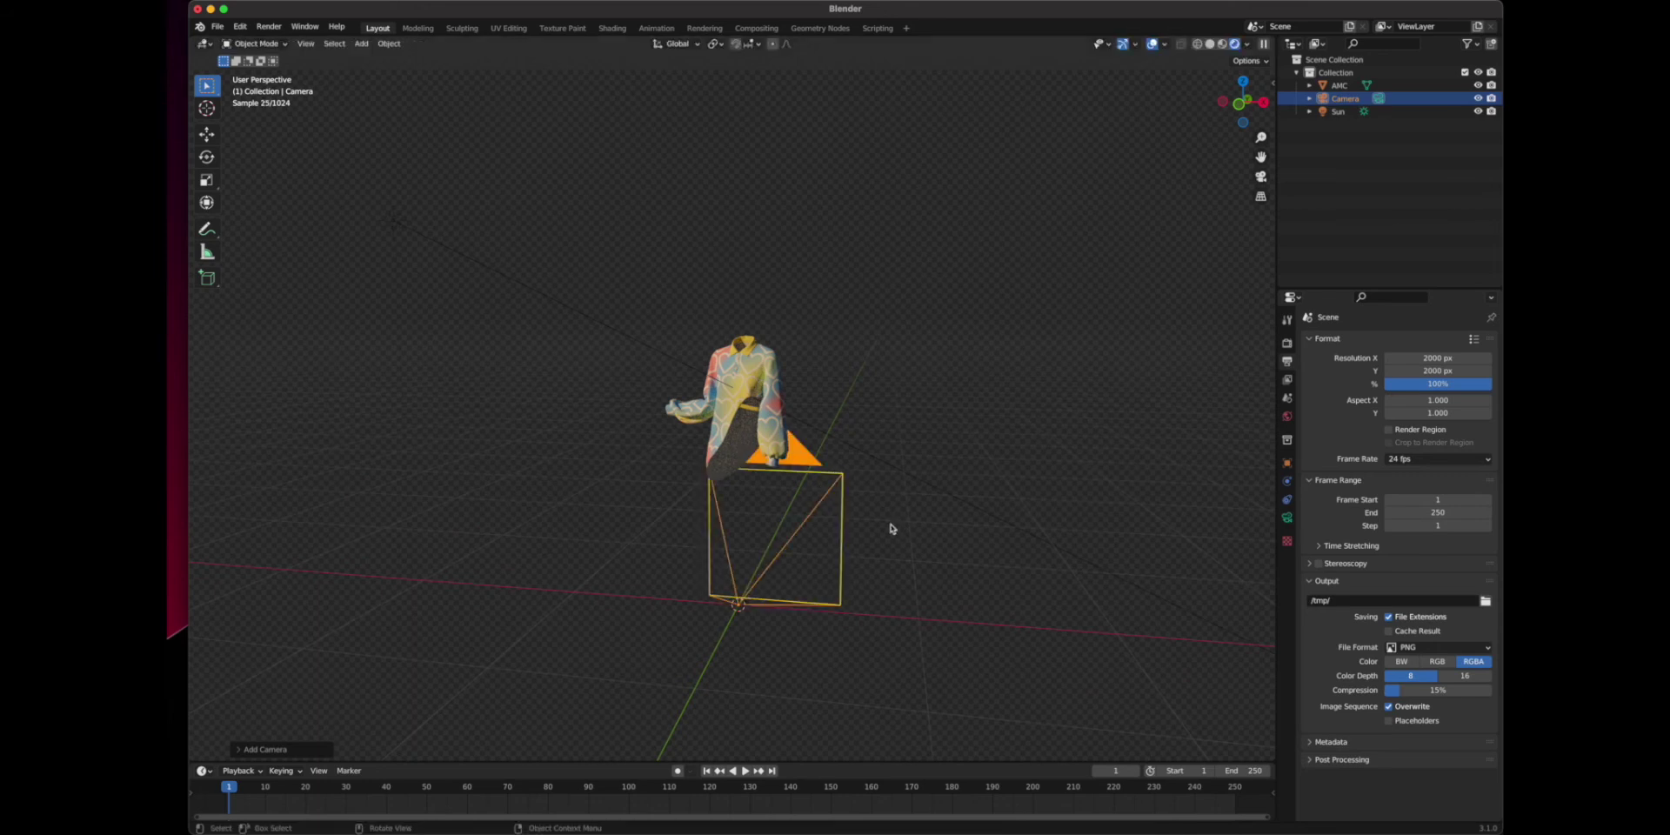
Look through the camera, lock it to the view, and frame the whole garment inside the camera border
{"action": "key", "text": "KP_0"}
{"action": "scroll", "coordinate": [884, 528], "scroll_direction": "down", "scroll_amount": 3}
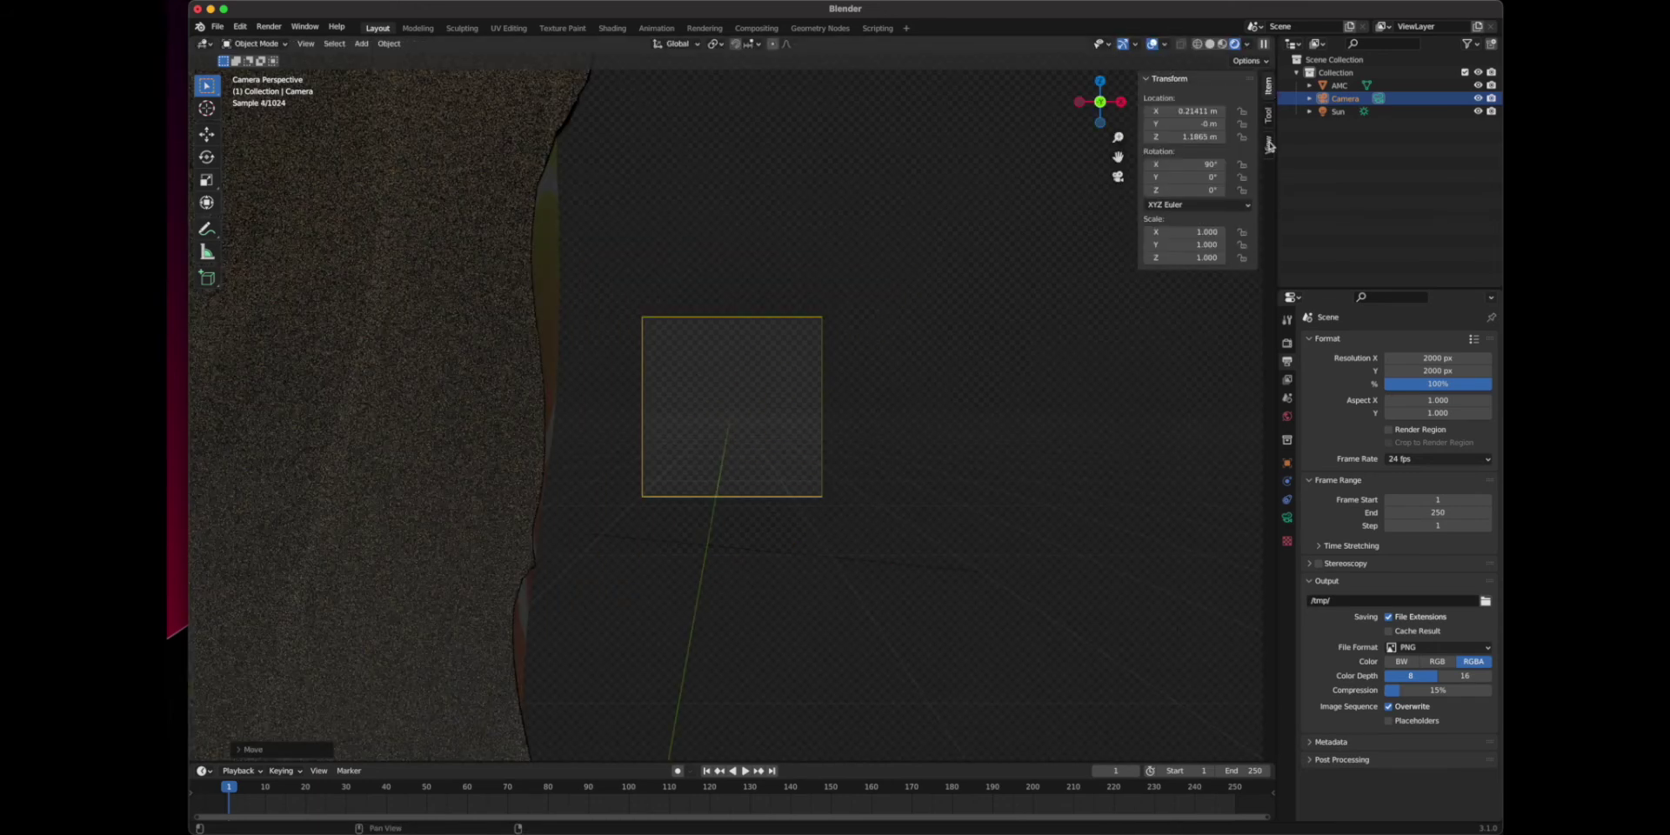
{"action": "left_click", "coordinate": [1269, 144]}
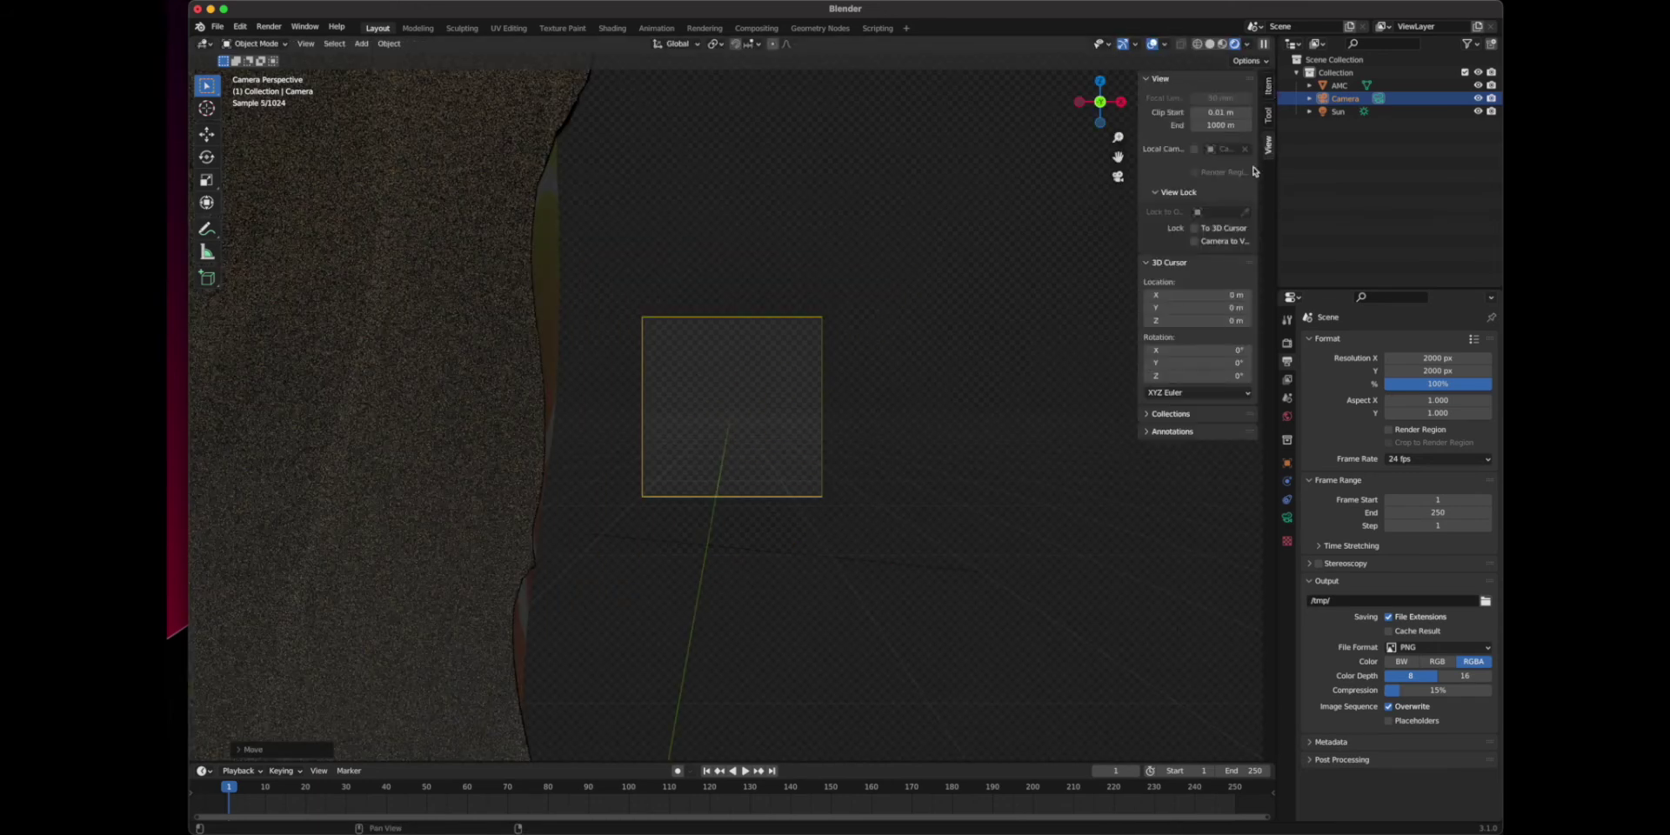
{"action": "left_click", "coordinate": [1194, 241]}
{"action": "scroll", "coordinate": [723, 377], "scroll_direction": "down", "scroll_amount": 5}
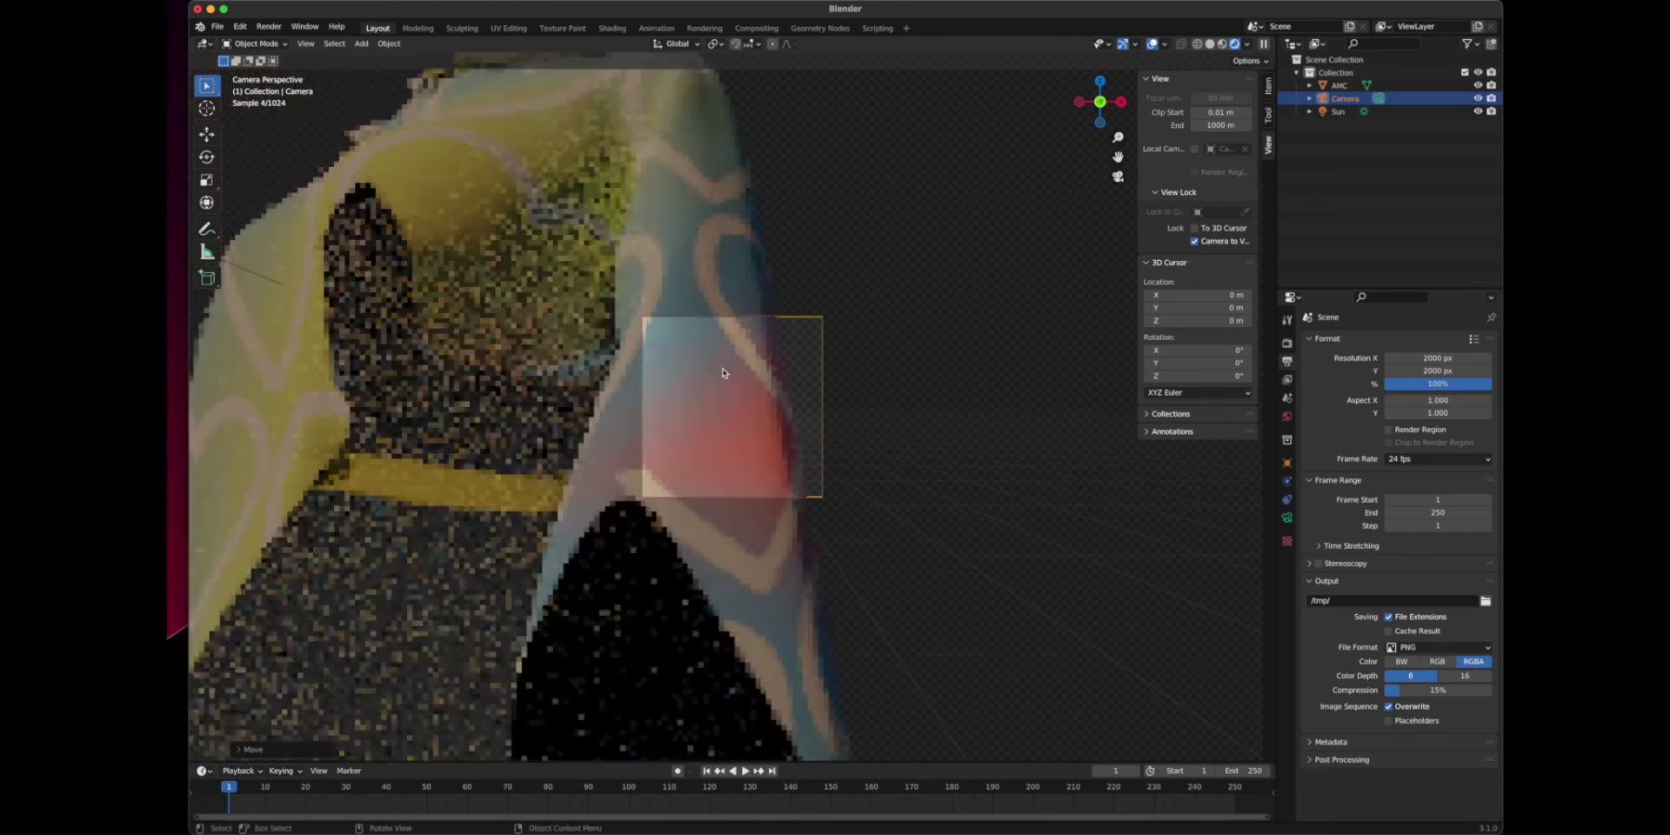
{"action": "scroll", "coordinate": [723, 377], "scroll_direction": "up", "scroll_amount": 2}
{"action": "middle_click_drag", "start_coordinate": [722, 378], "coordinate": [763, 374], "text": "shift"}
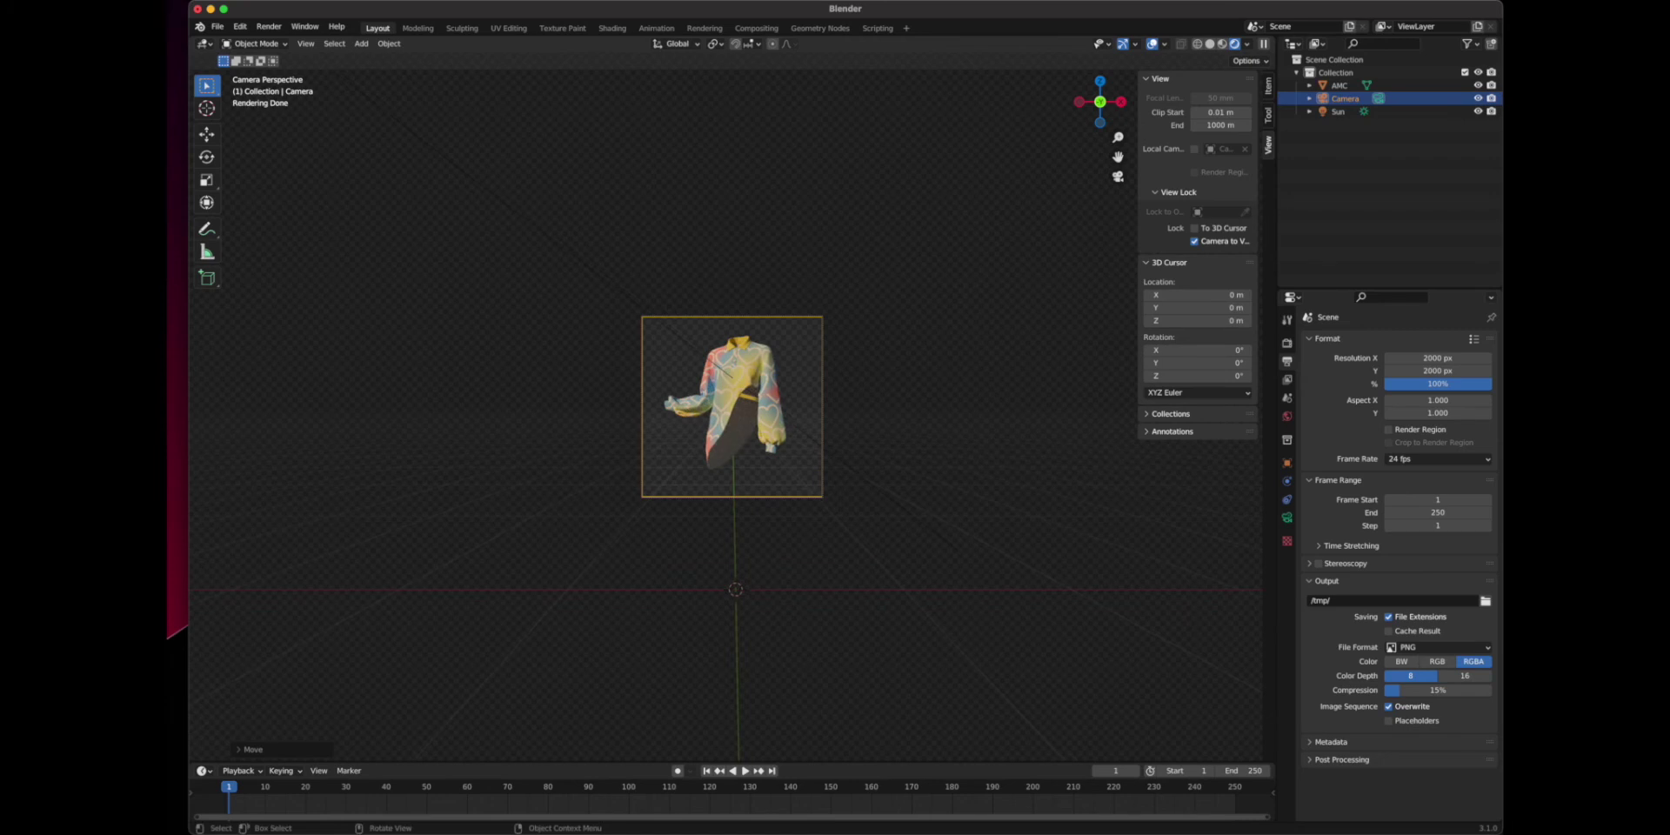
Render the garment from the camera and save the resulting image
{"action": "key", "text": "F12"}
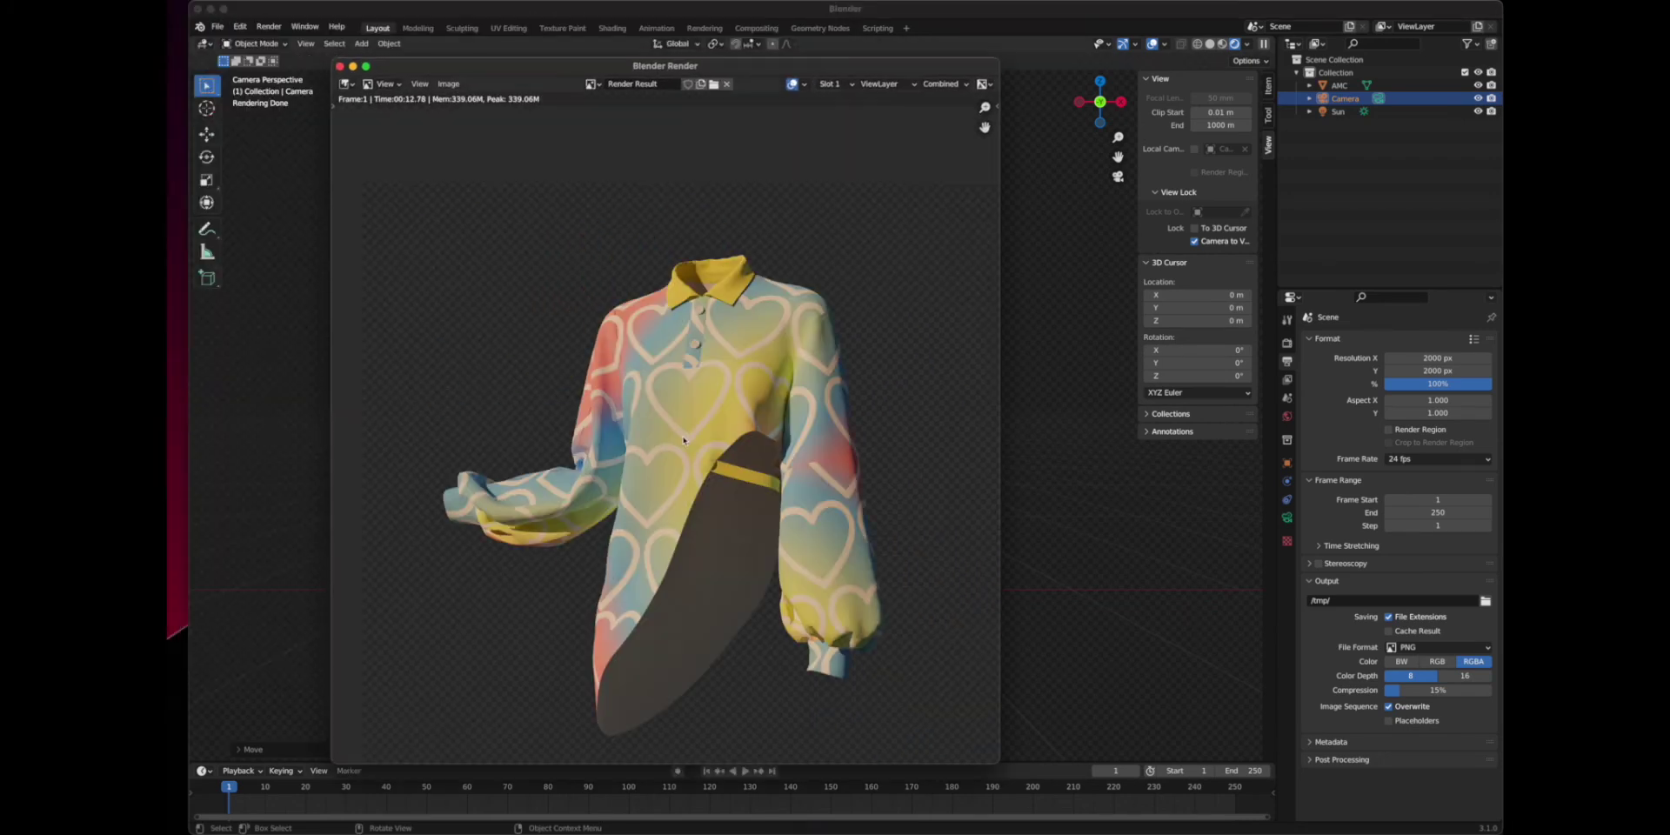
{"action": "left_click", "coordinate": [444, 85]}
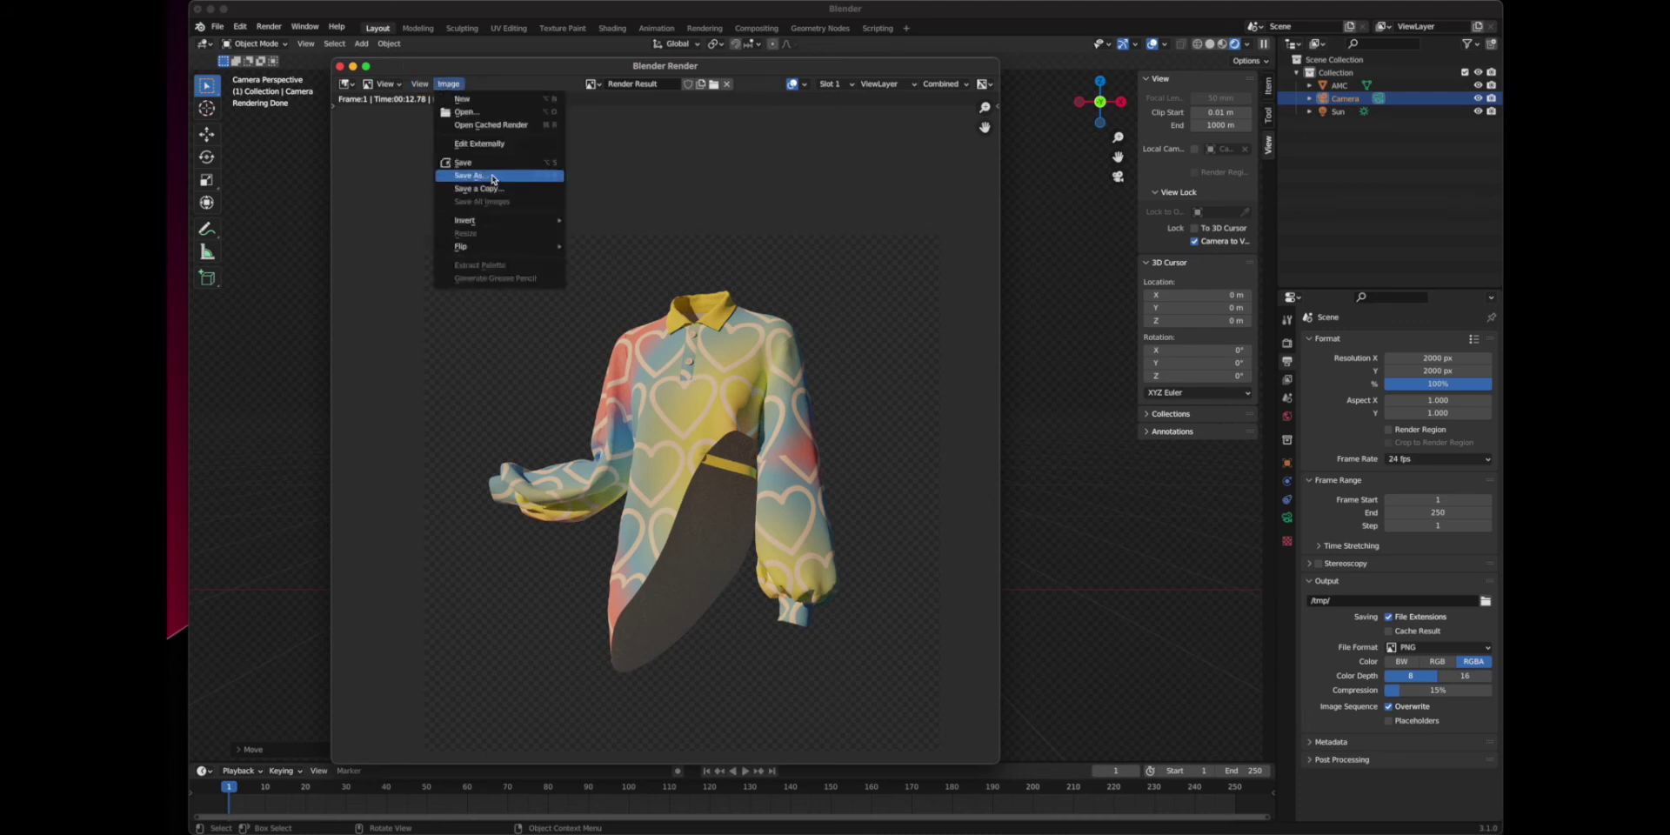
{"action": "left_click", "coordinate": [493, 167]}
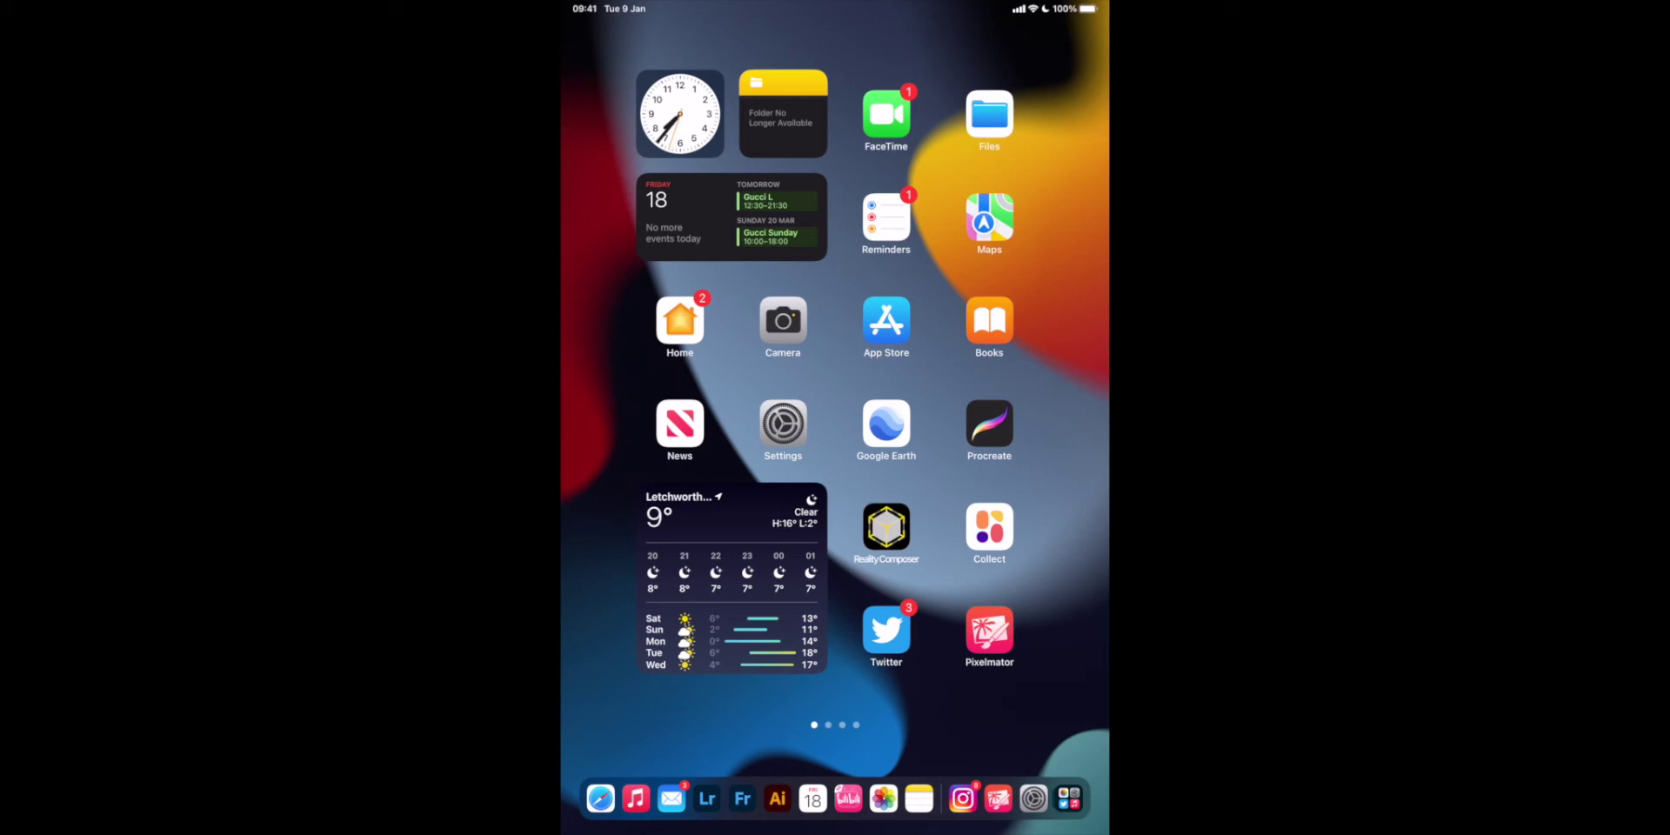
Switch to Pixelmator on the iPad and import the model photo IMG_4046 from the recent photos as a new image
{"action": "left_click", "coordinate": [989, 630]}
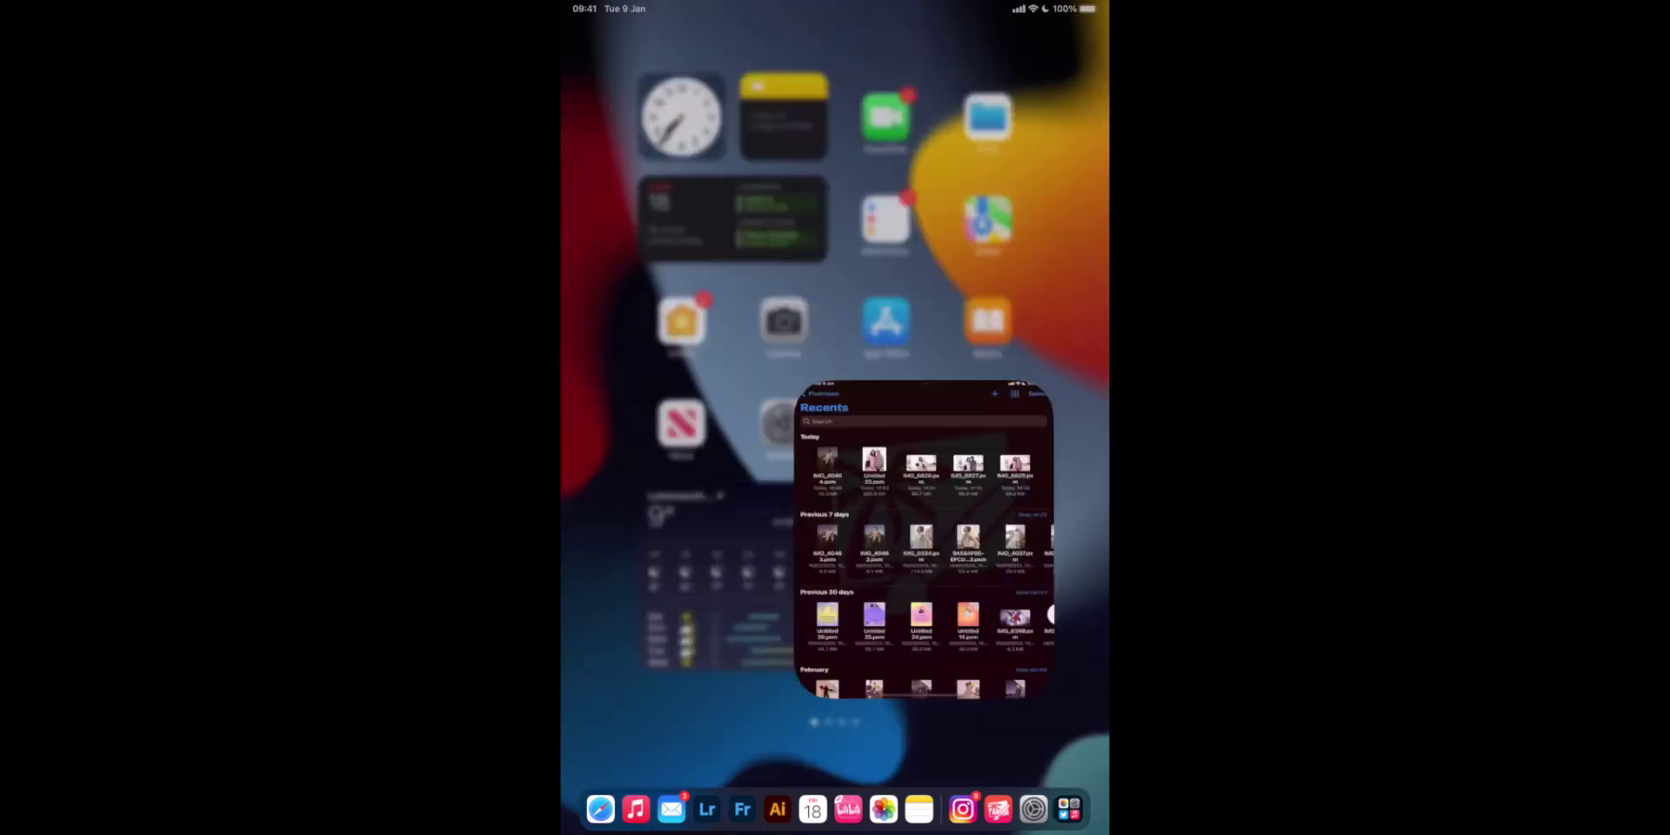
{"action": "left_click", "coordinate": [983, 36]}
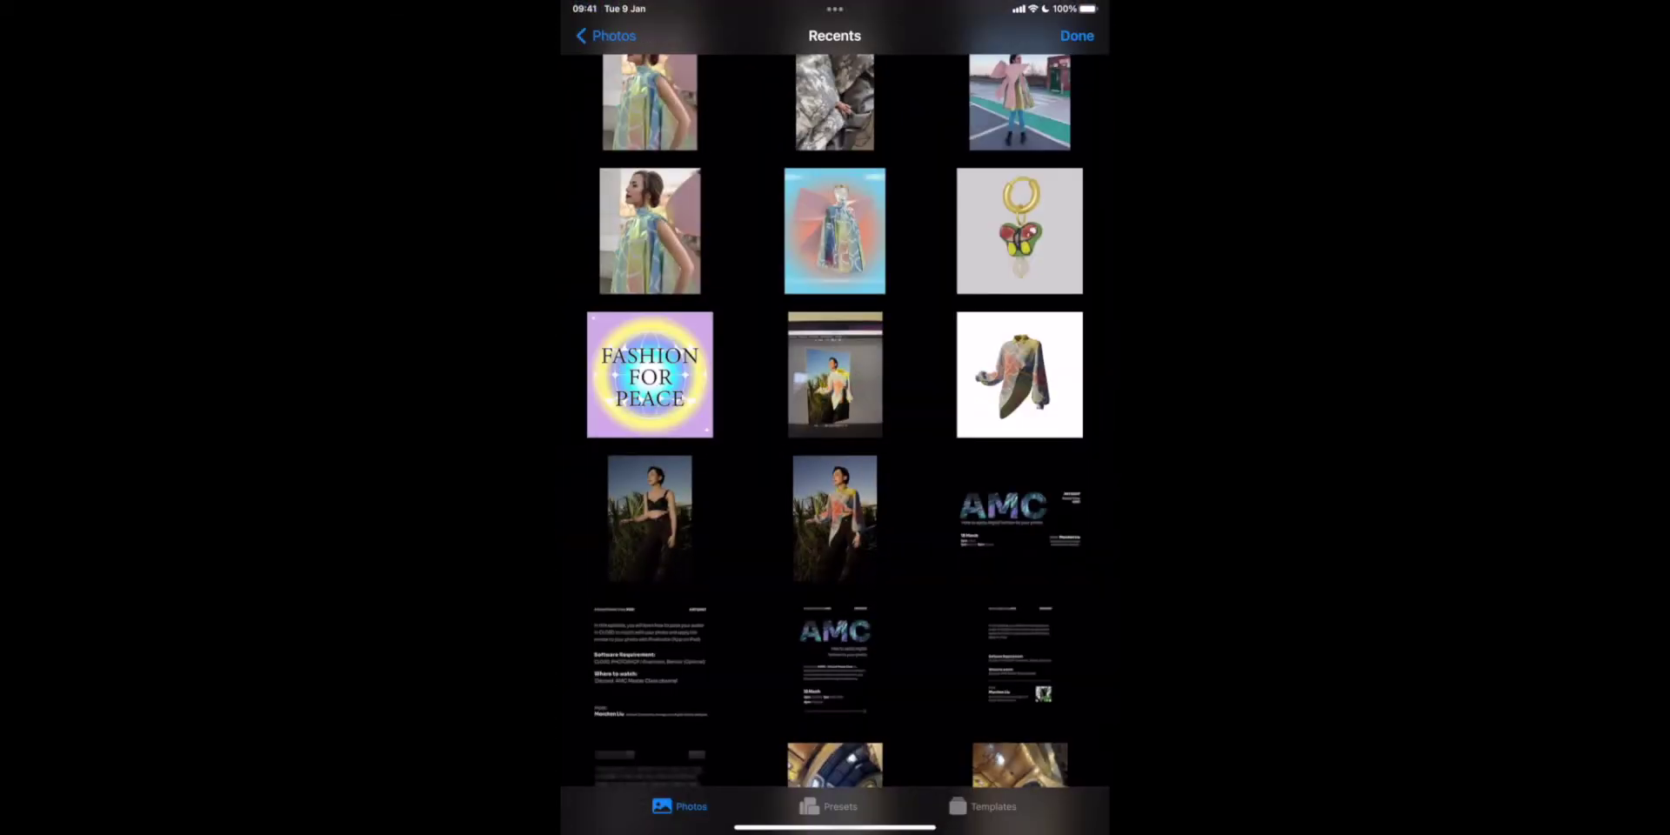
{"action": "scroll", "coordinate": [834, 417], "scroll_direction": "up", "scroll_amount": 1}
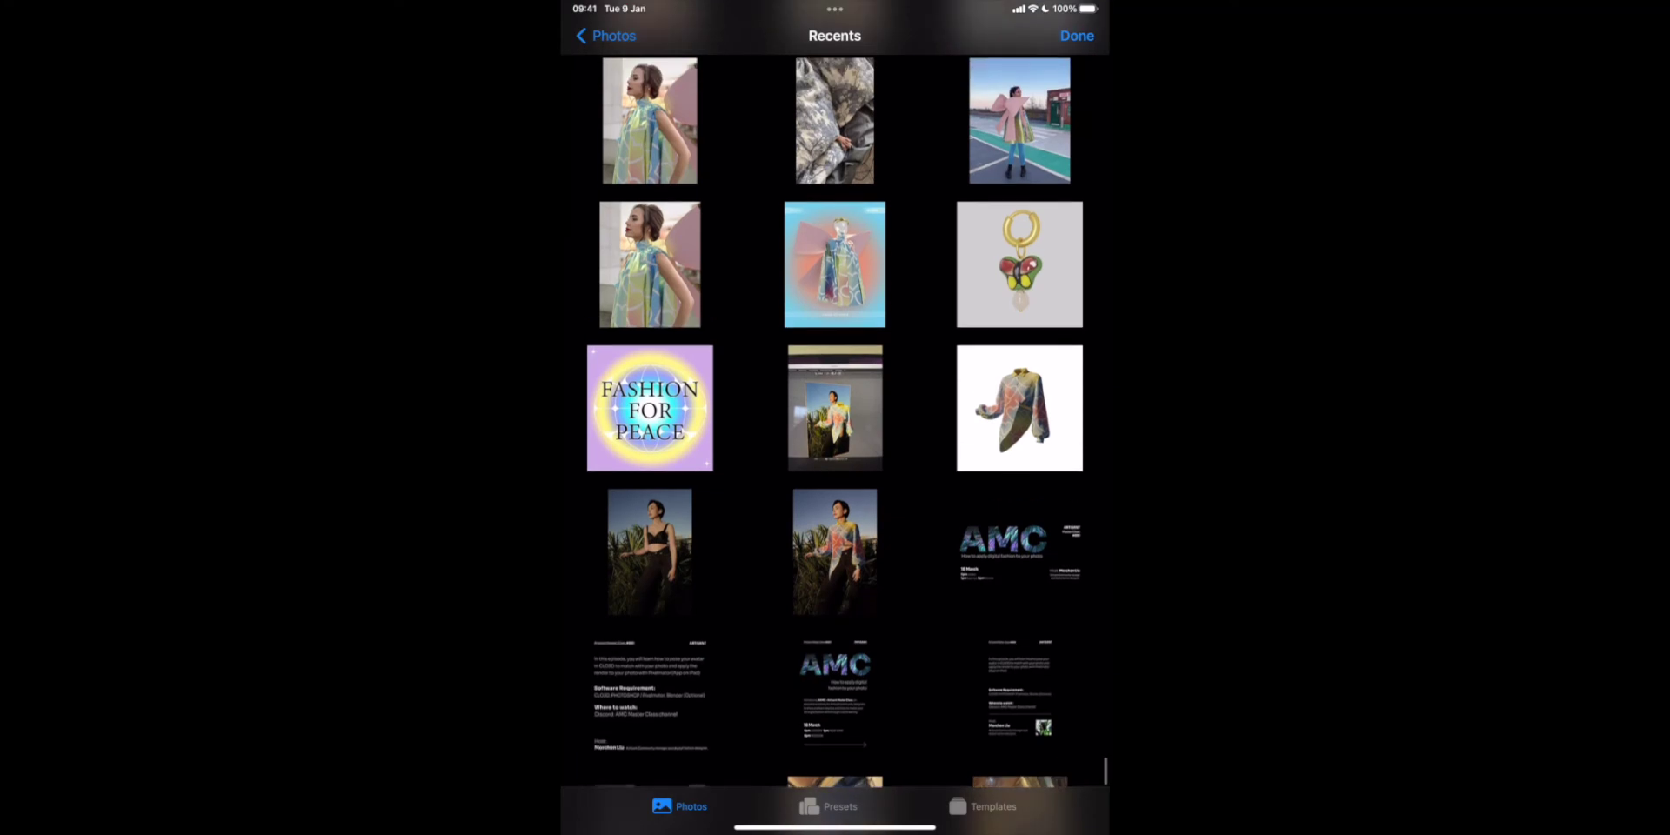
{"action": "left_click", "coordinate": [650, 551]}
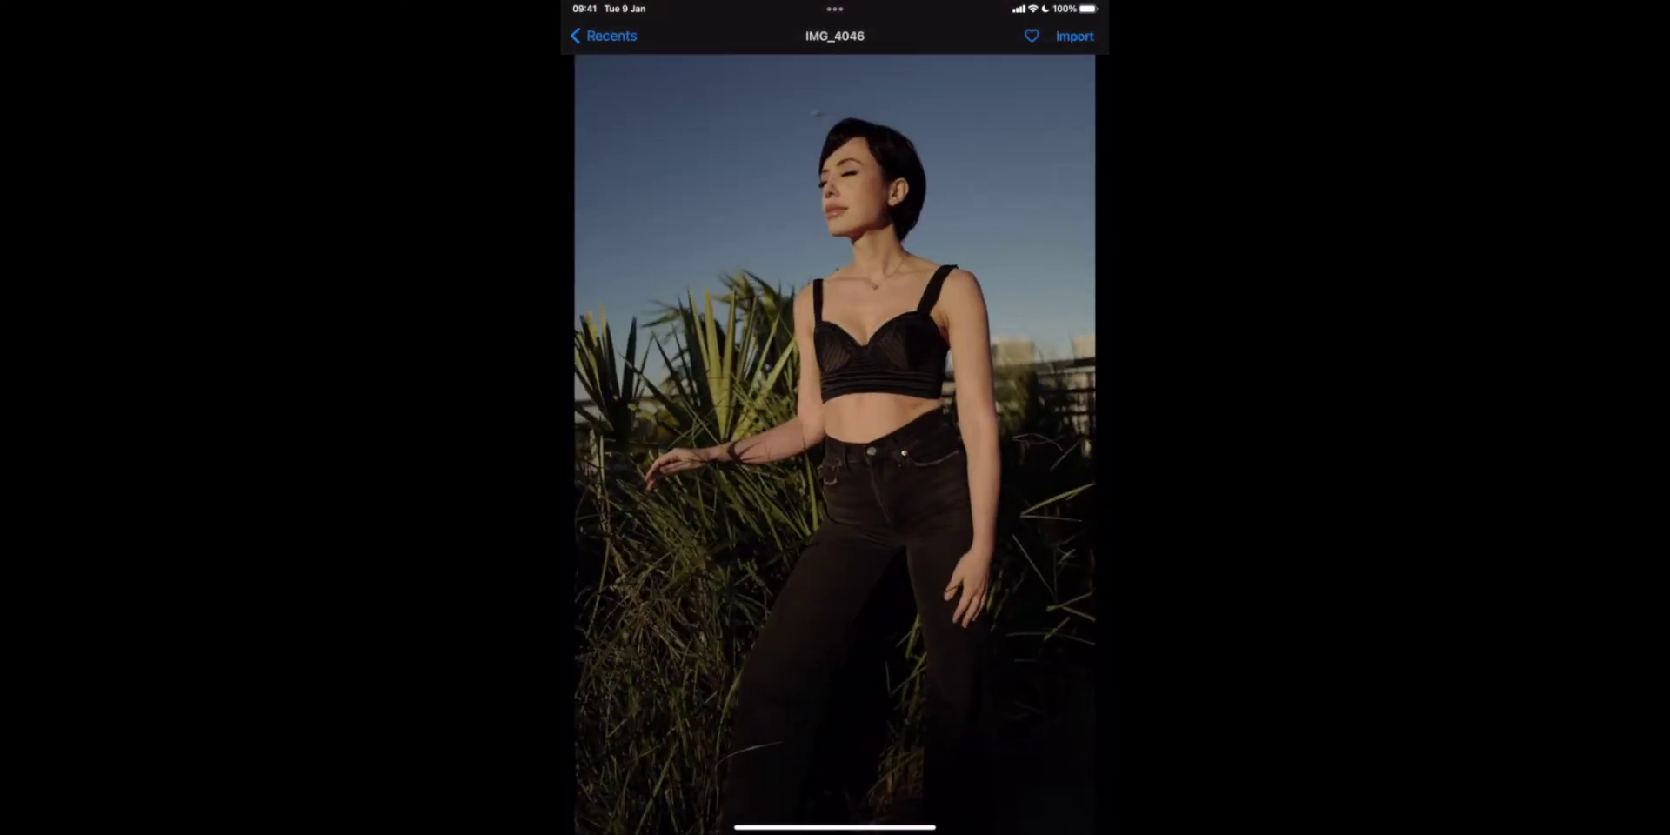
{"action": "left_click", "coordinate": [1074, 35]}
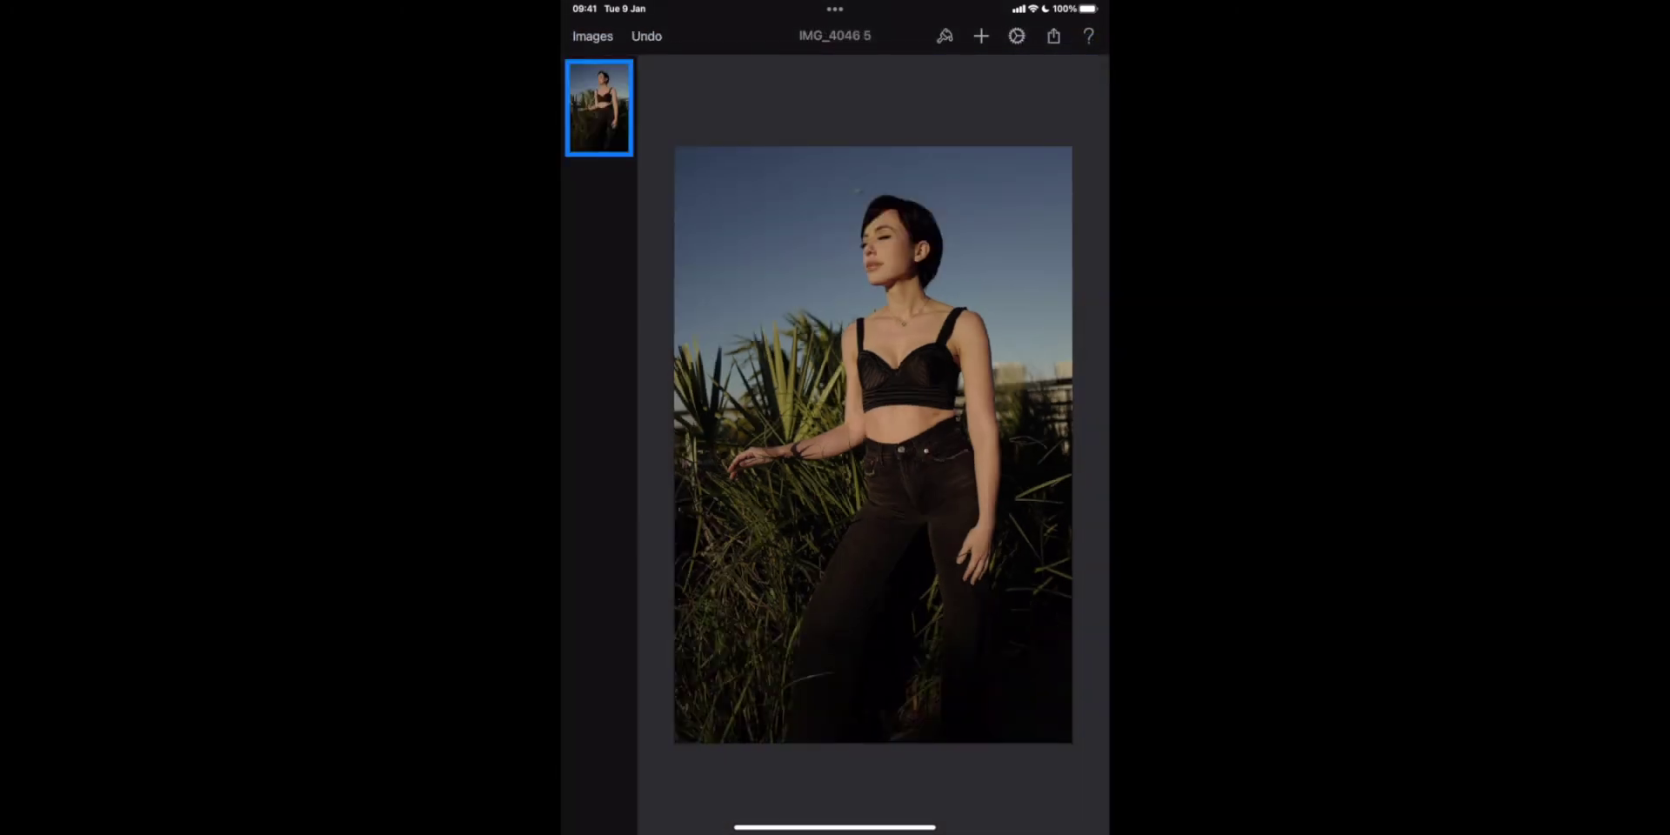
Insert the rendered garment image as a layer above the photo and place it over the model's torso
{"action": "left_click", "coordinate": [980, 36]}
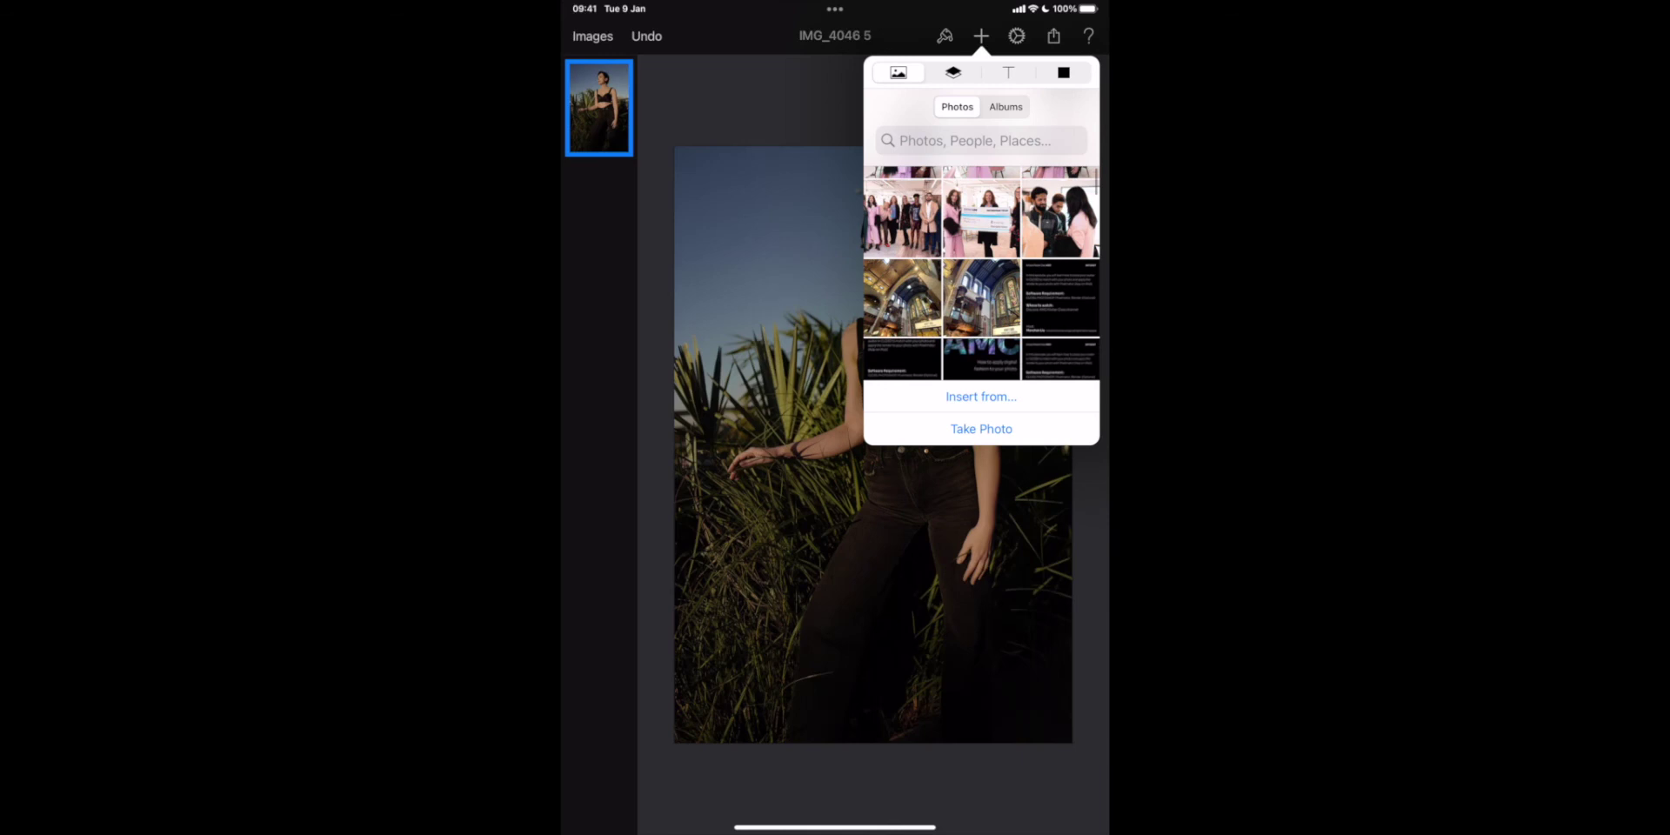
{"action": "scroll", "coordinate": [982, 273], "scroll_direction": "up", "scroll_amount": 1}
{"action": "left_click", "coordinate": [902, 242]}
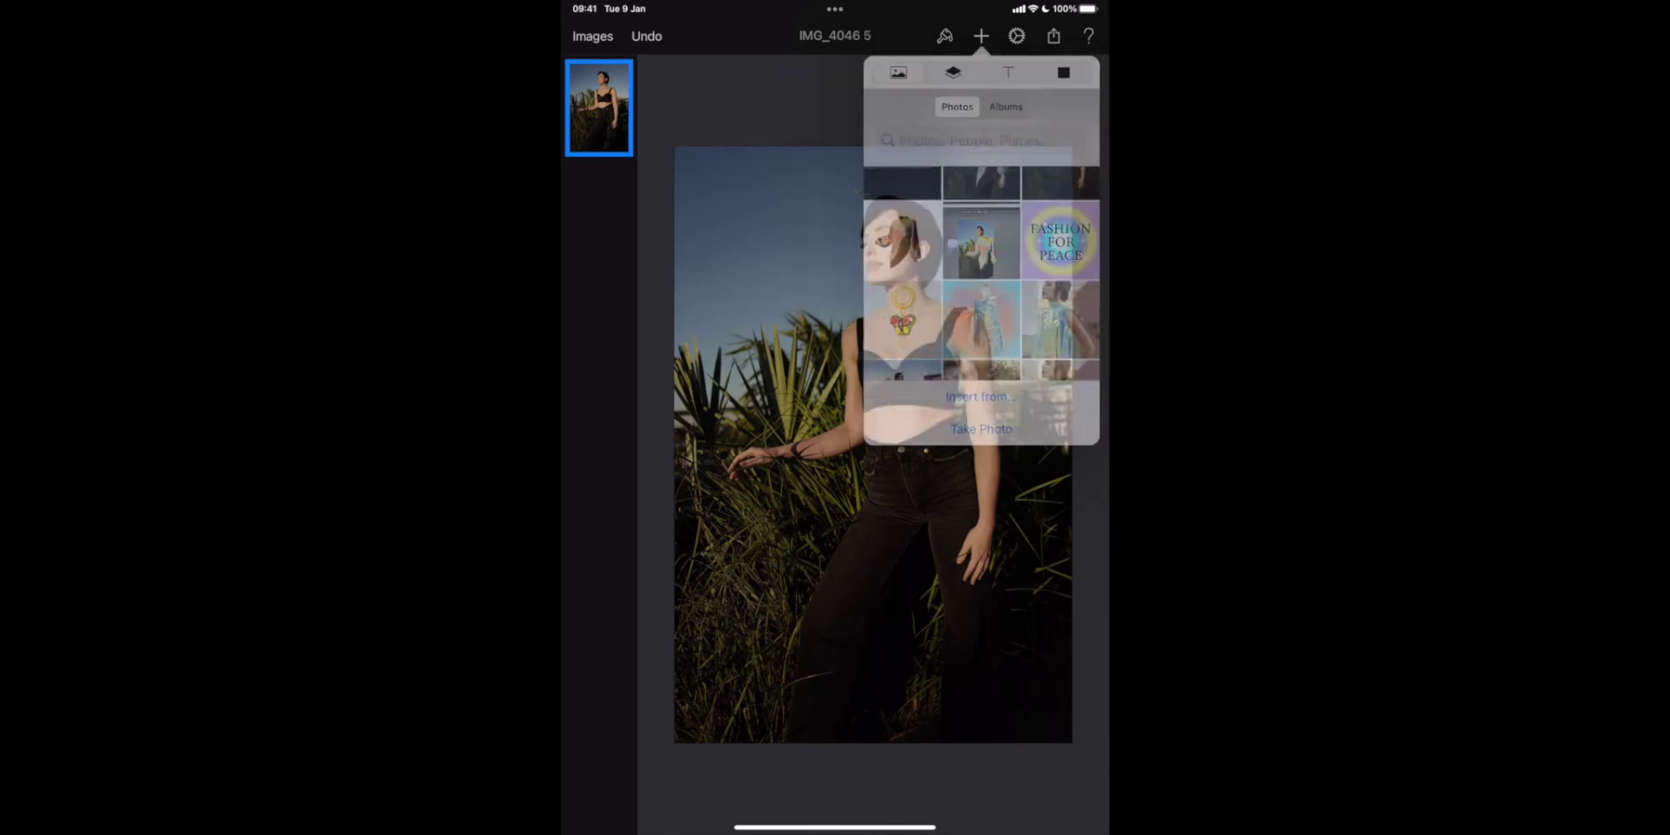
{"action": "left_click_drag", "start_coordinate": [857, 444], "coordinate": [889, 416]}
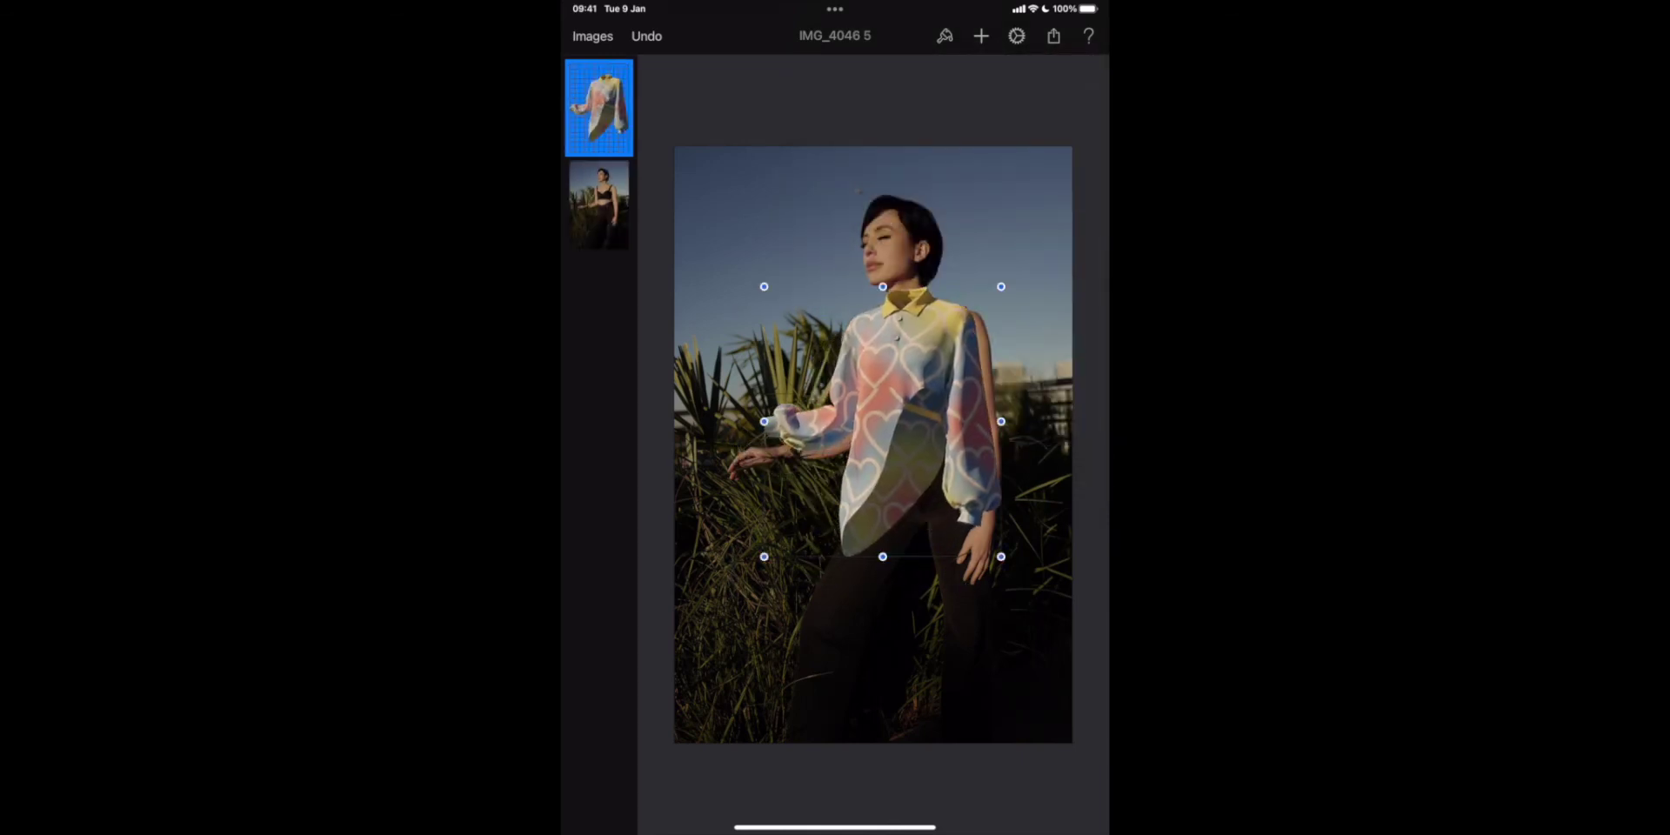
Rotate the garment layer slightly counterclockwise around the neck to align it with the model's shoulders and arms
{"action": "scroll", "coordinate": [886, 405], "scroll_direction": "up", "scroll_amount": 5}
{"action": "scroll", "coordinate": [870, 418], "scroll_direction": "down", "scroll_amount": 5}
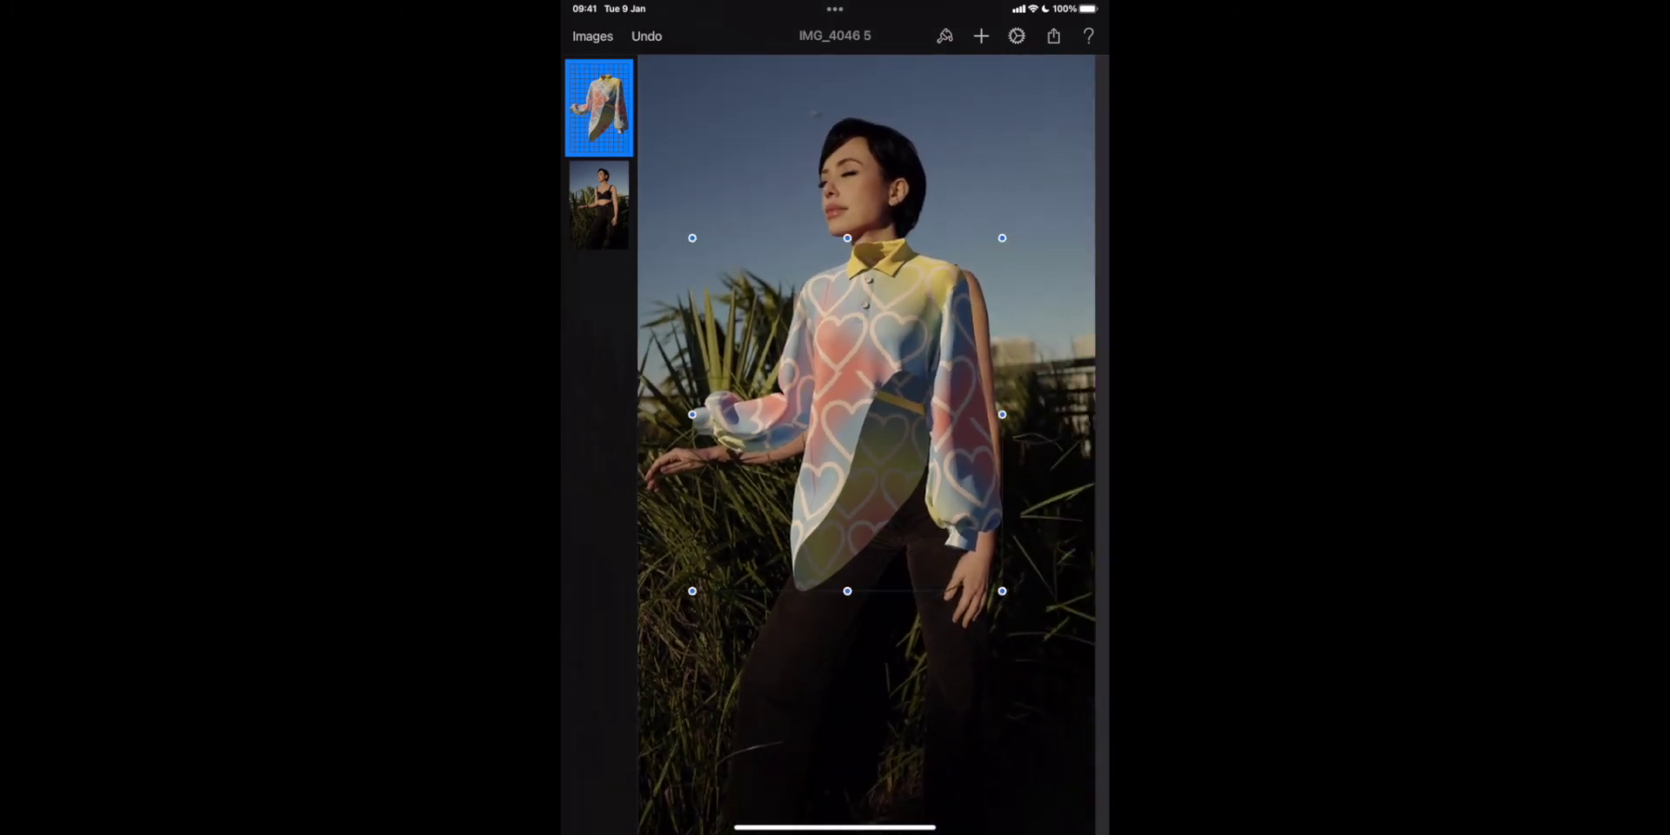
{"action": "mouse_move", "coordinate": [847, 235]}
{"action": "left_mouse_down"}
{"action": "mouse_move", "coordinate": [825, 239]}
{"action": "mouse_move", "coordinate": [845, 238]}
{"action": "left_mouse_up"}
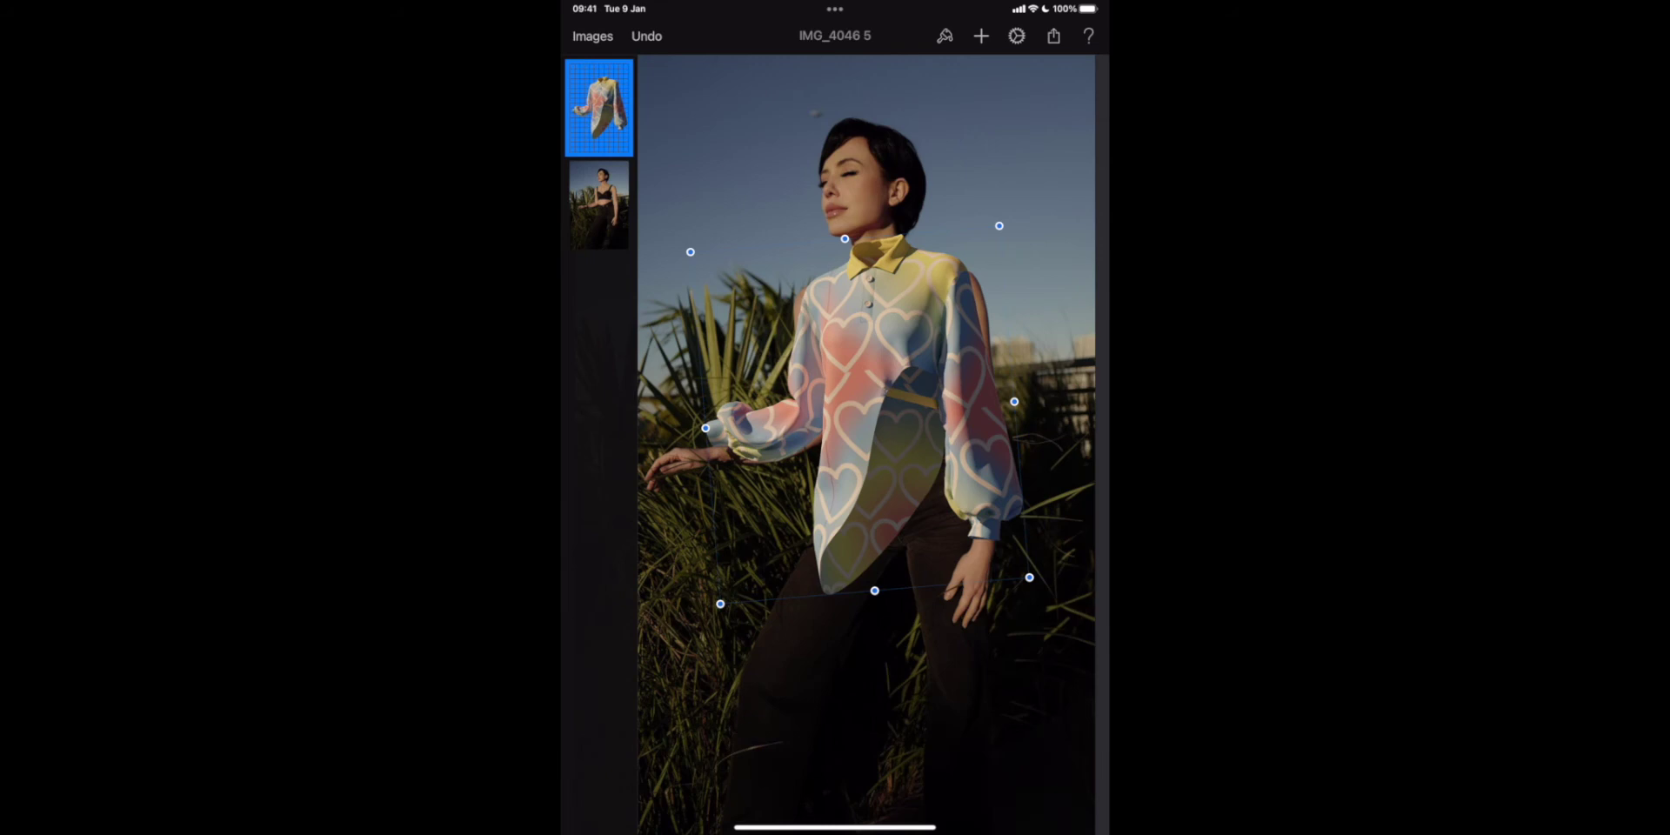
{"action": "scroll", "coordinate": [837, 513], "scroll_direction": "up", "scroll_amount": 3}
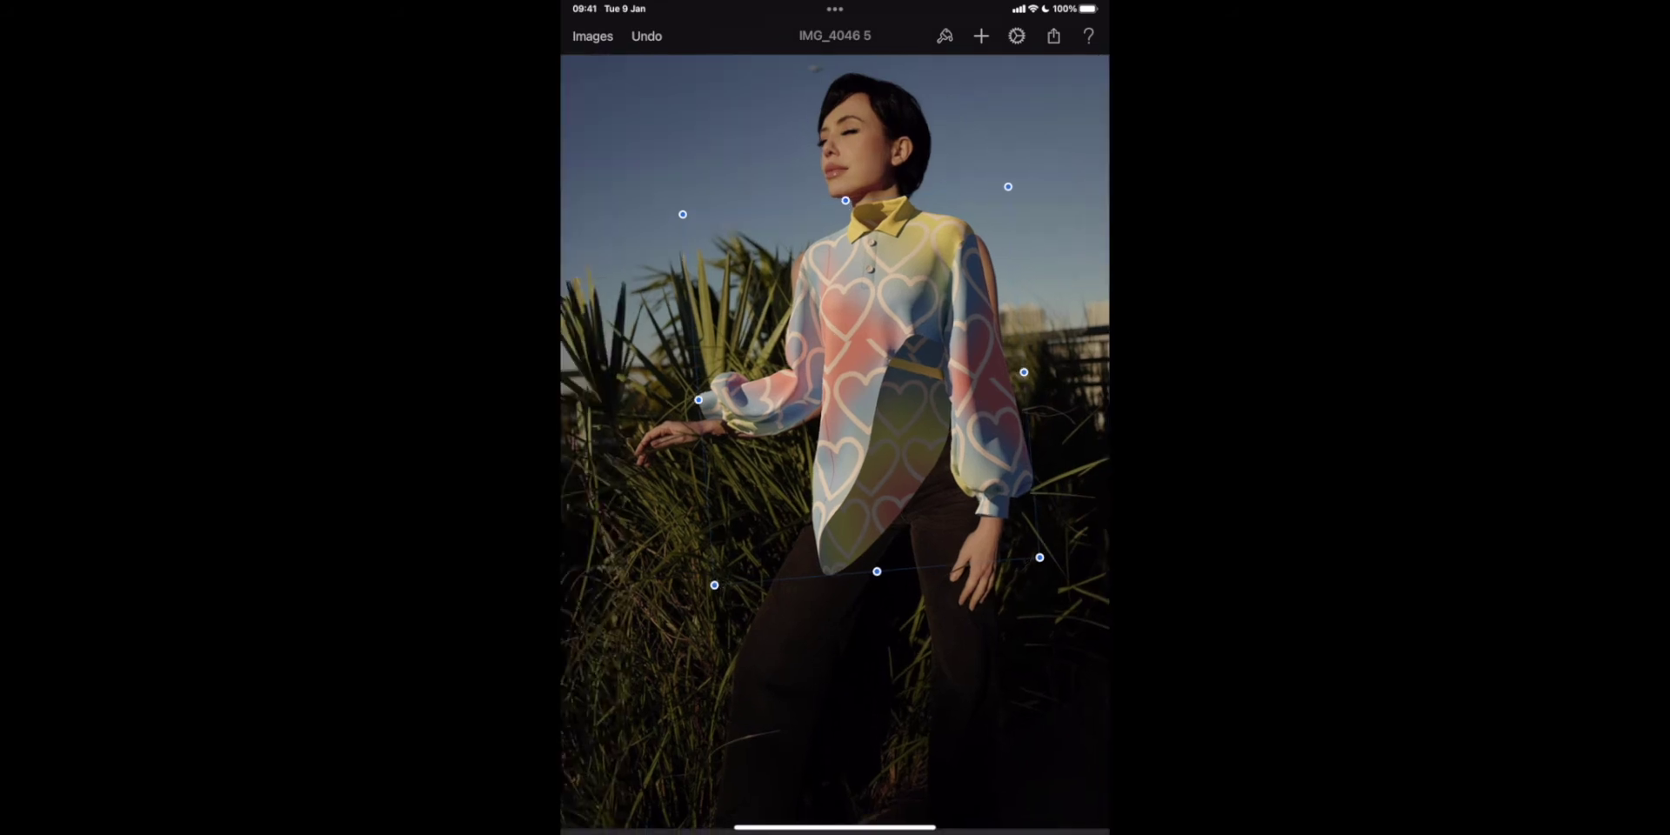
{"action": "scroll", "coordinate": [835, 443], "scroll_direction": "down", "scroll_amount": 5}
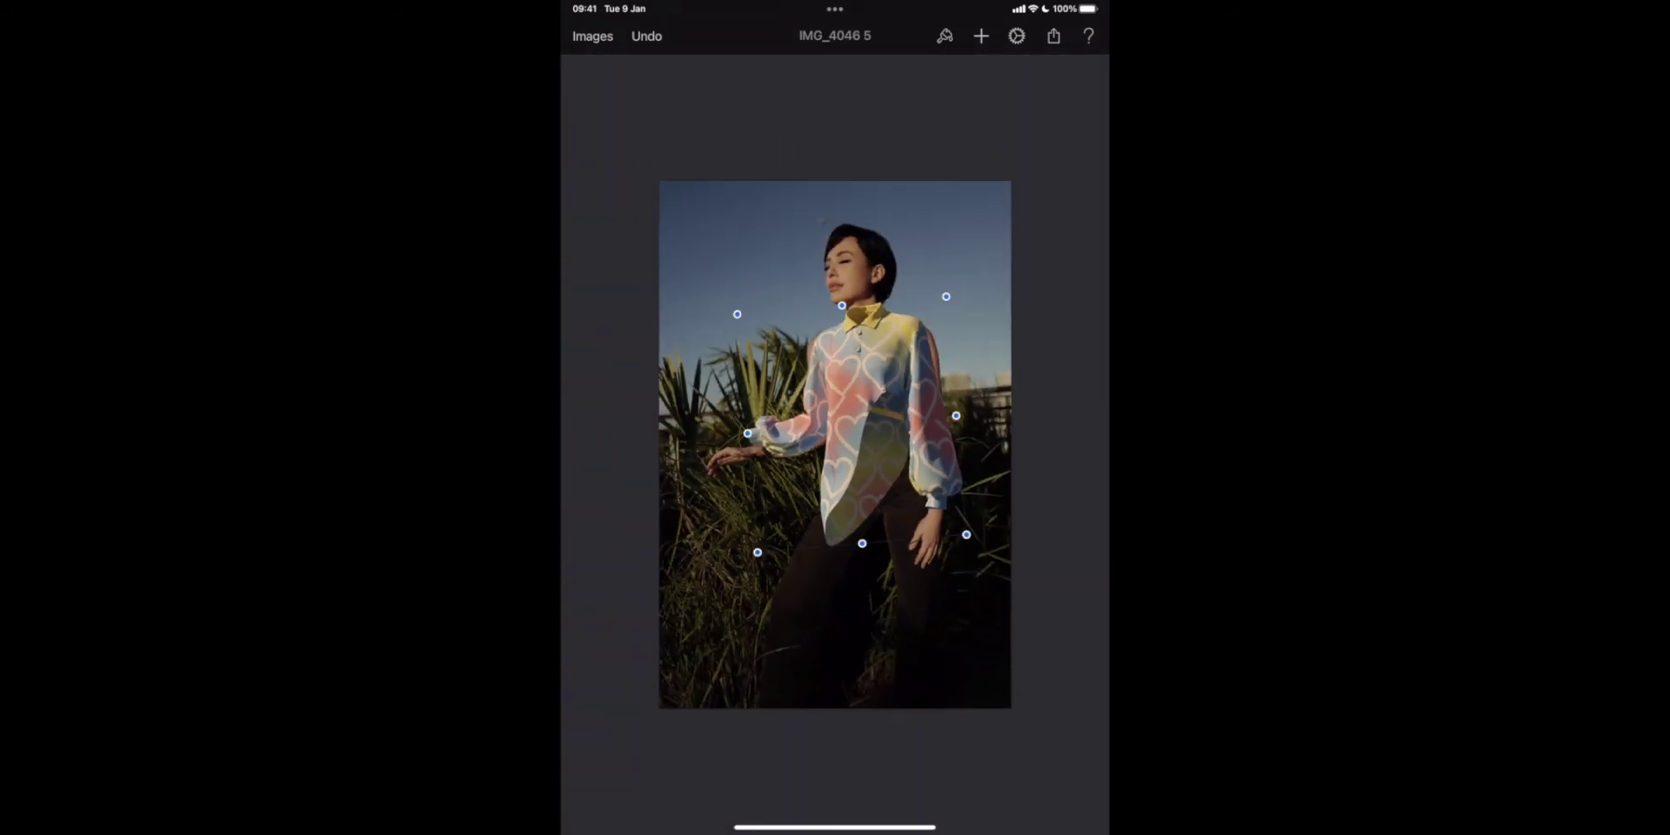
Enlarge the garment layer to about 676 x 770 px so that it covers the model's shoulders
{"action": "left_click_drag", "start_coordinate": [857, 417], "coordinate": [856, 419]}
{"action": "left_click_drag", "start_coordinate": [946, 297], "coordinate": [956, 285]}
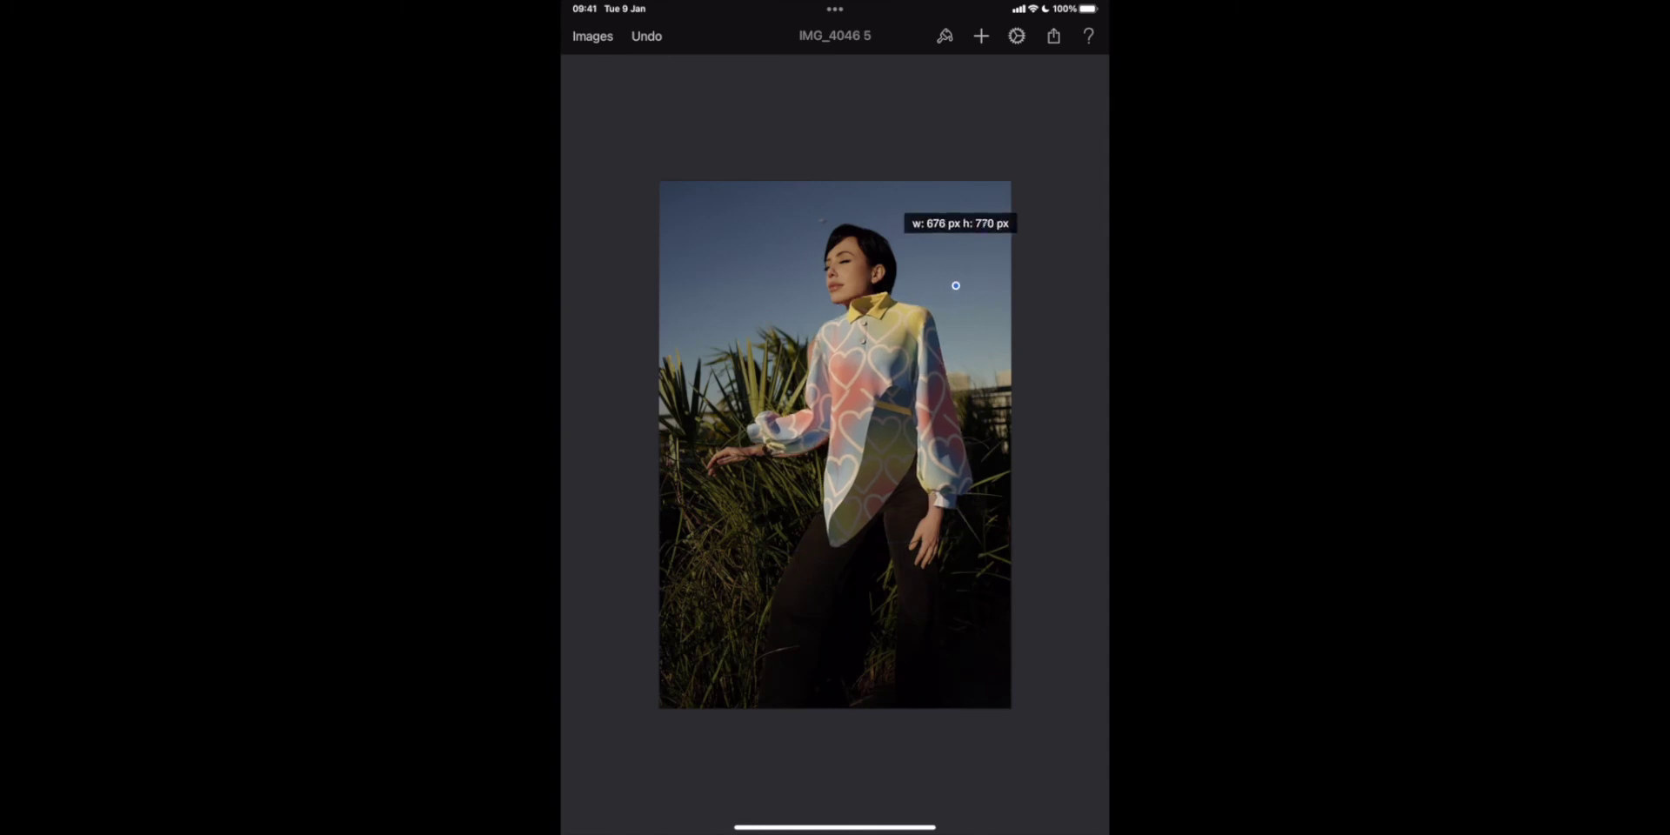
{"action": "scroll", "coordinate": [857, 399], "scroll_direction": "up", "scroll_amount": 4}
{"action": "scroll", "coordinate": [835, 444], "scroll_direction": "down", "scroll_amount": 3}
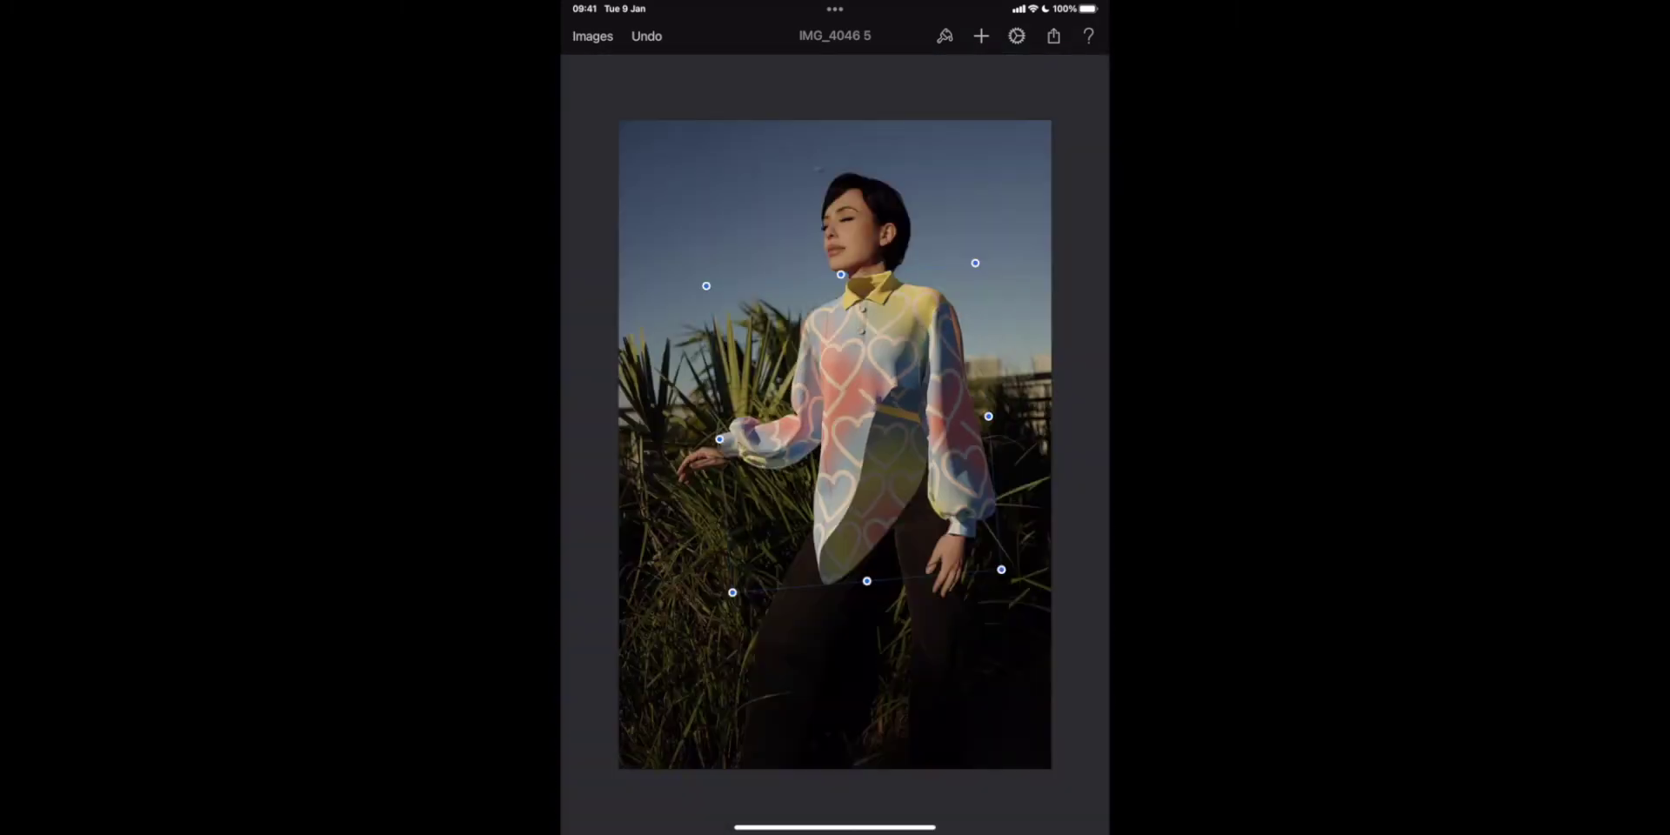
Lower the garment layer's opacity until the model's body shows through the fabric
{"action": "left_click", "coordinate": [944, 36]}
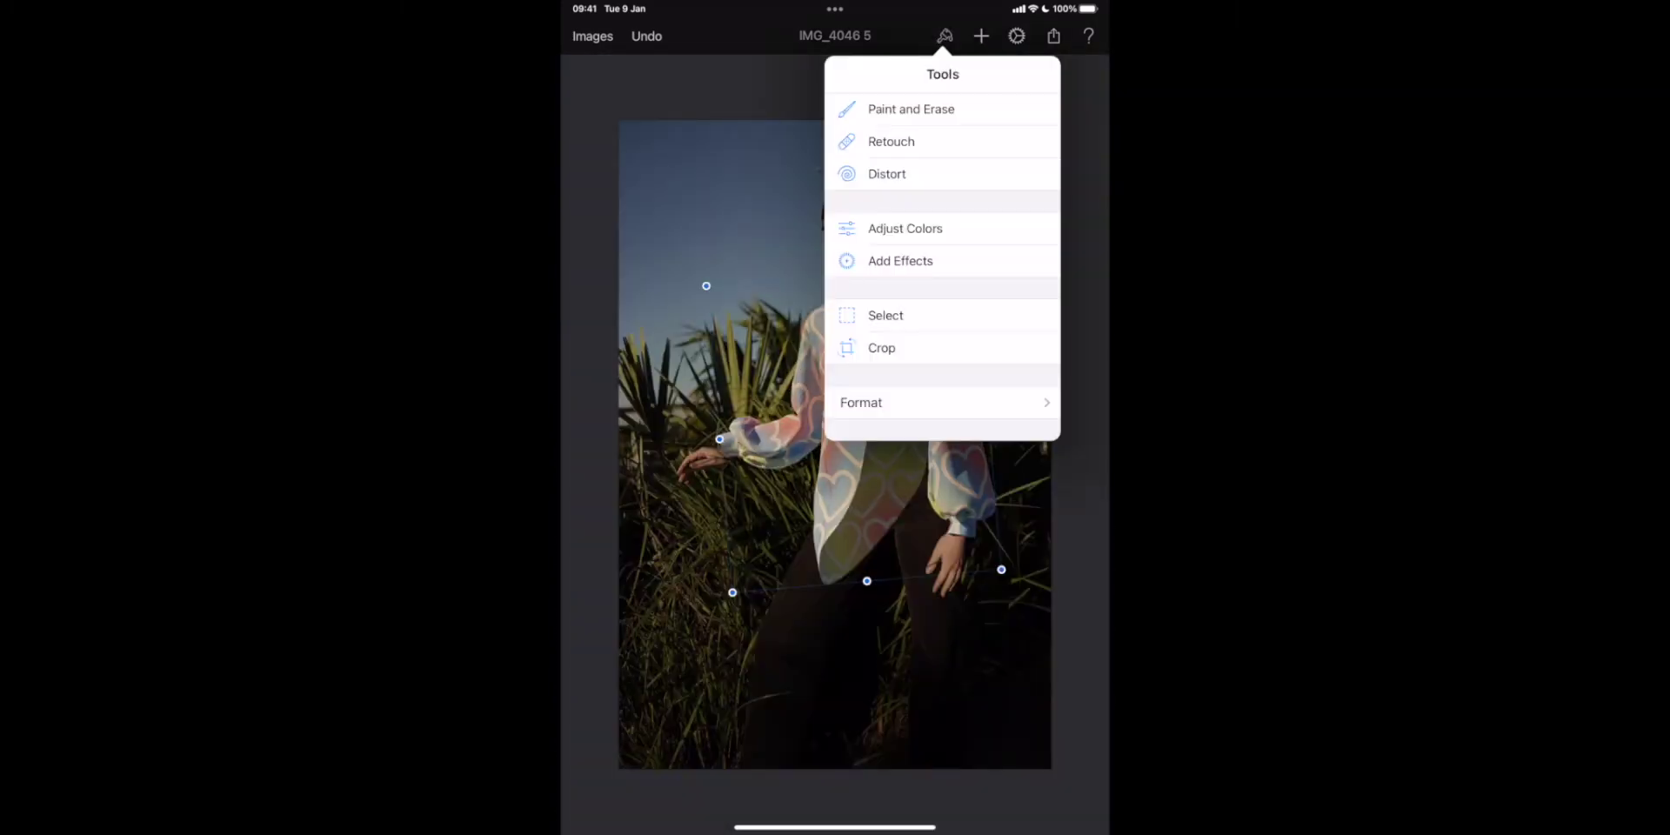
{"action": "left_click", "coordinate": [861, 402]}
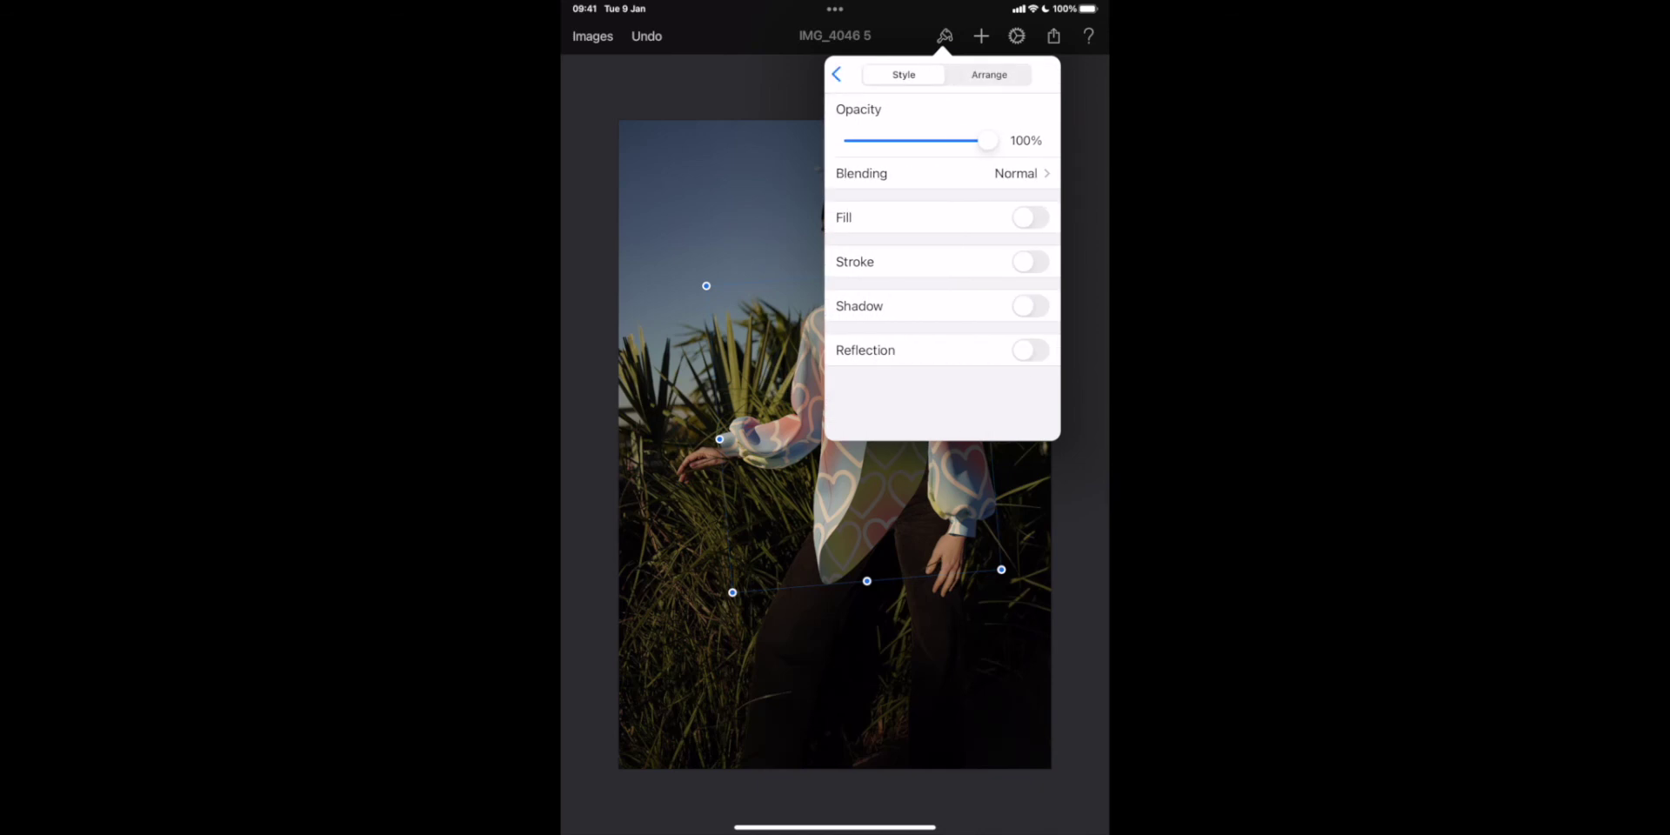
{"action": "left_click_drag", "start_coordinate": [987, 140], "coordinate": [917, 140]}
{"action": "left_click_drag", "start_coordinate": [916, 140], "coordinate": [912, 140]}
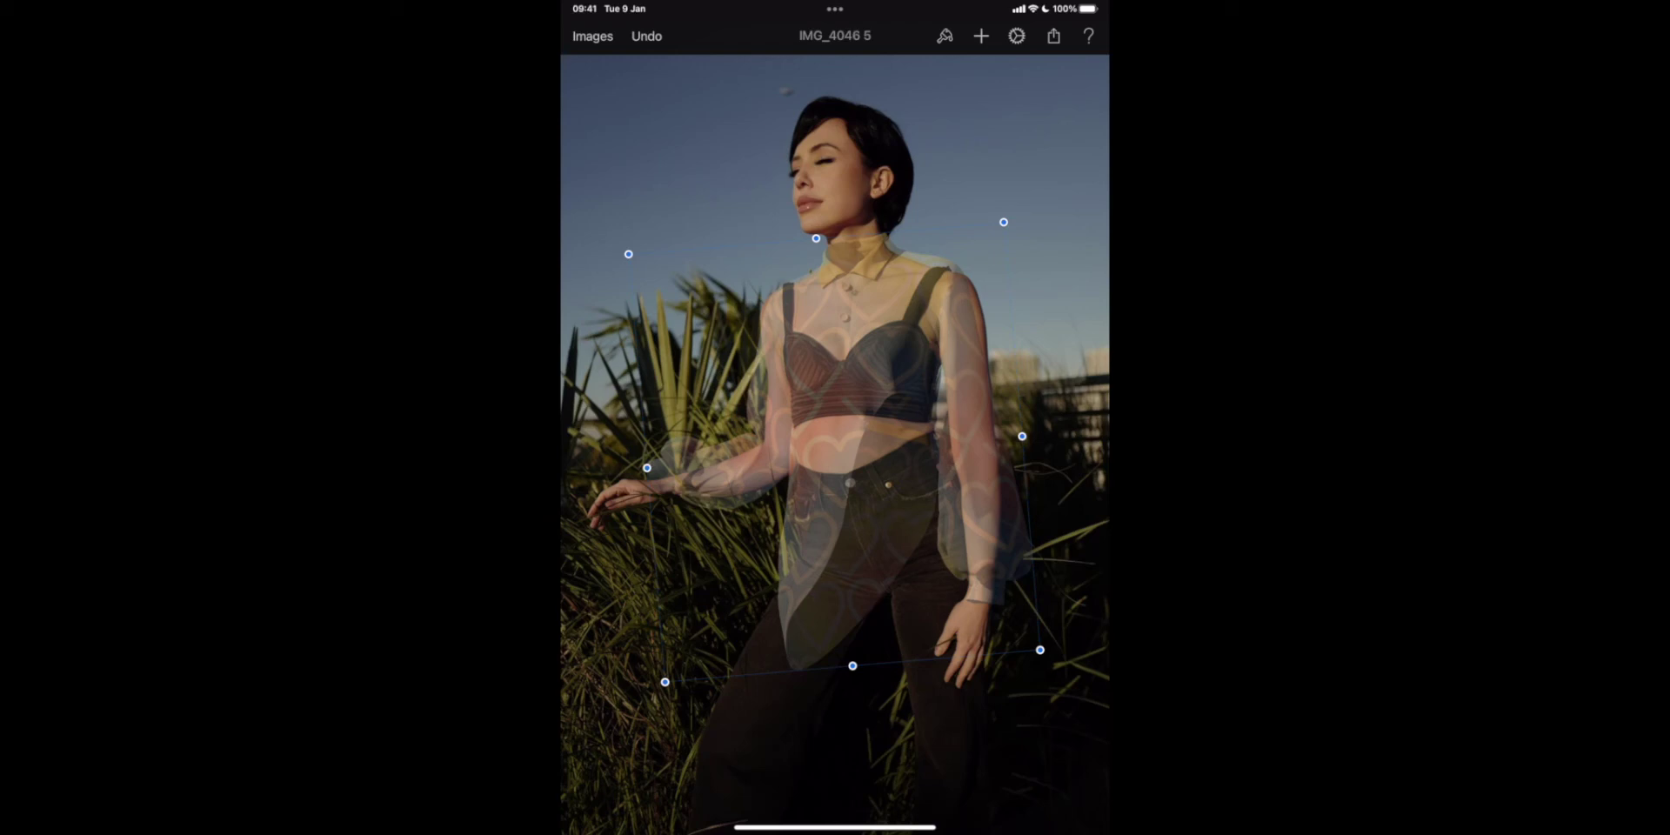
Warp the semi-transparent garment layer with the Distort tool to fit the model's body, and apply the distortion
{"action": "left_click", "coordinate": [945, 35]}
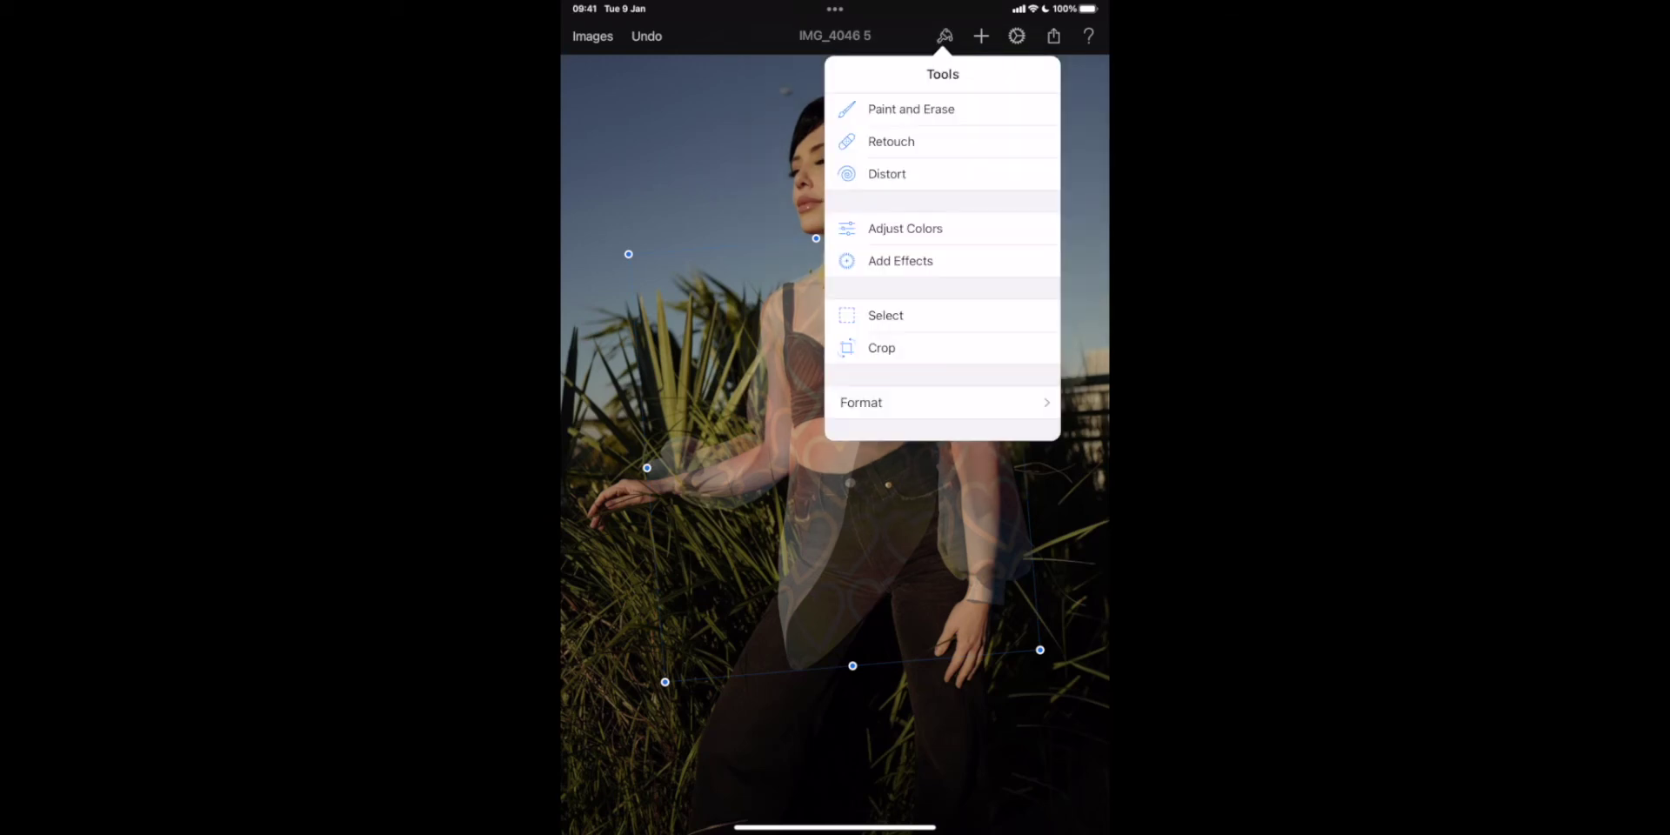
{"action": "left_click", "coordinate": [879, 172]}
{"action": "left_click", "coordinate": [651, 190]}
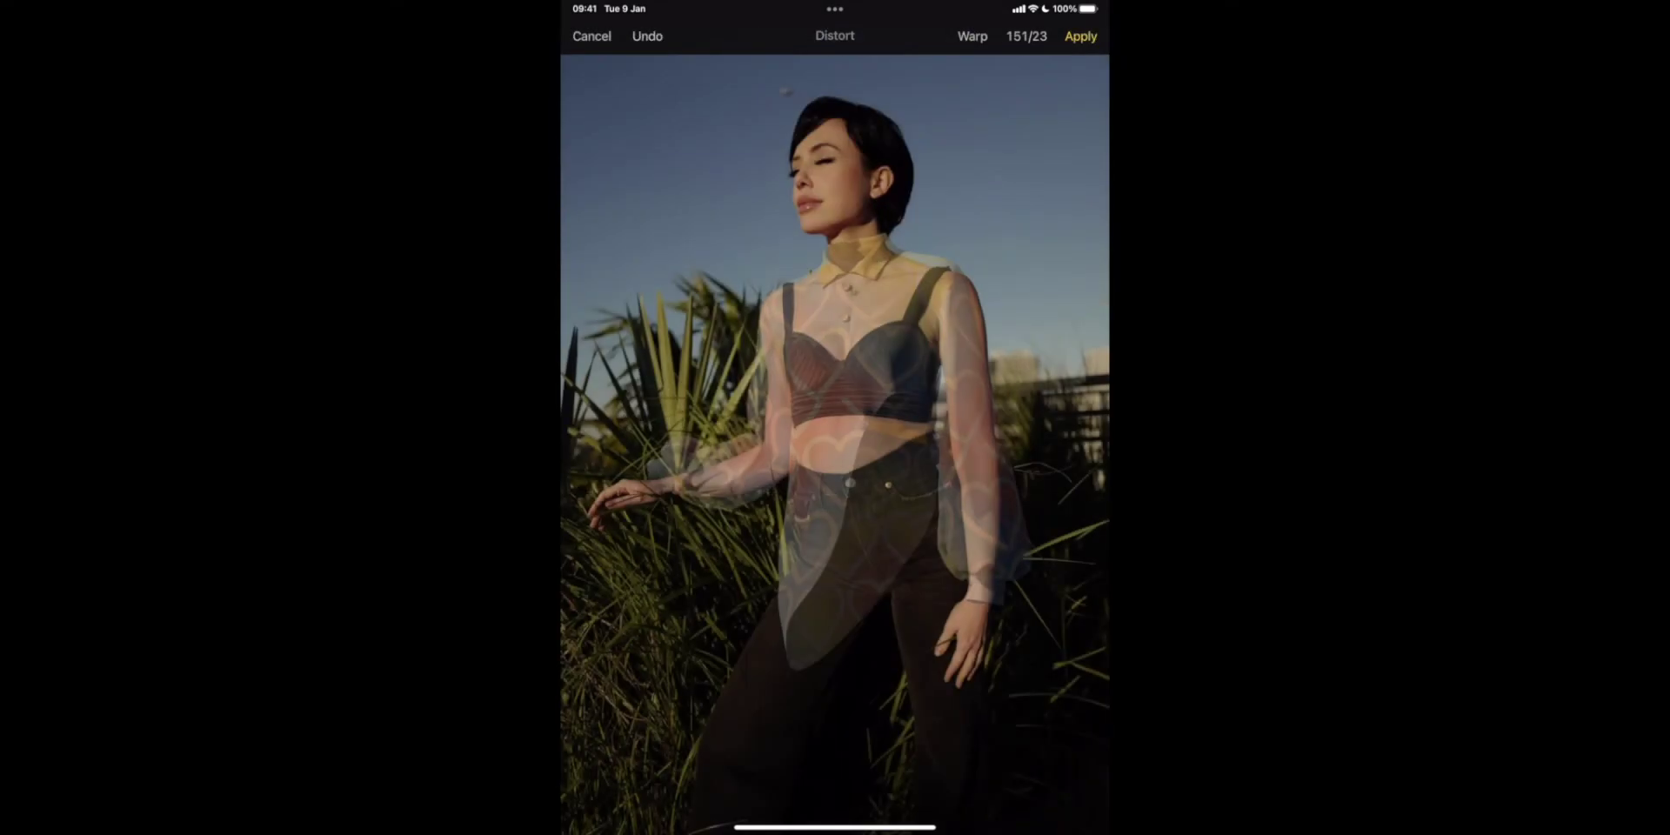
{"action": "scroll", "coordinate": [834, 445], "scroll_direction": "down", "scroll_amount": 3}
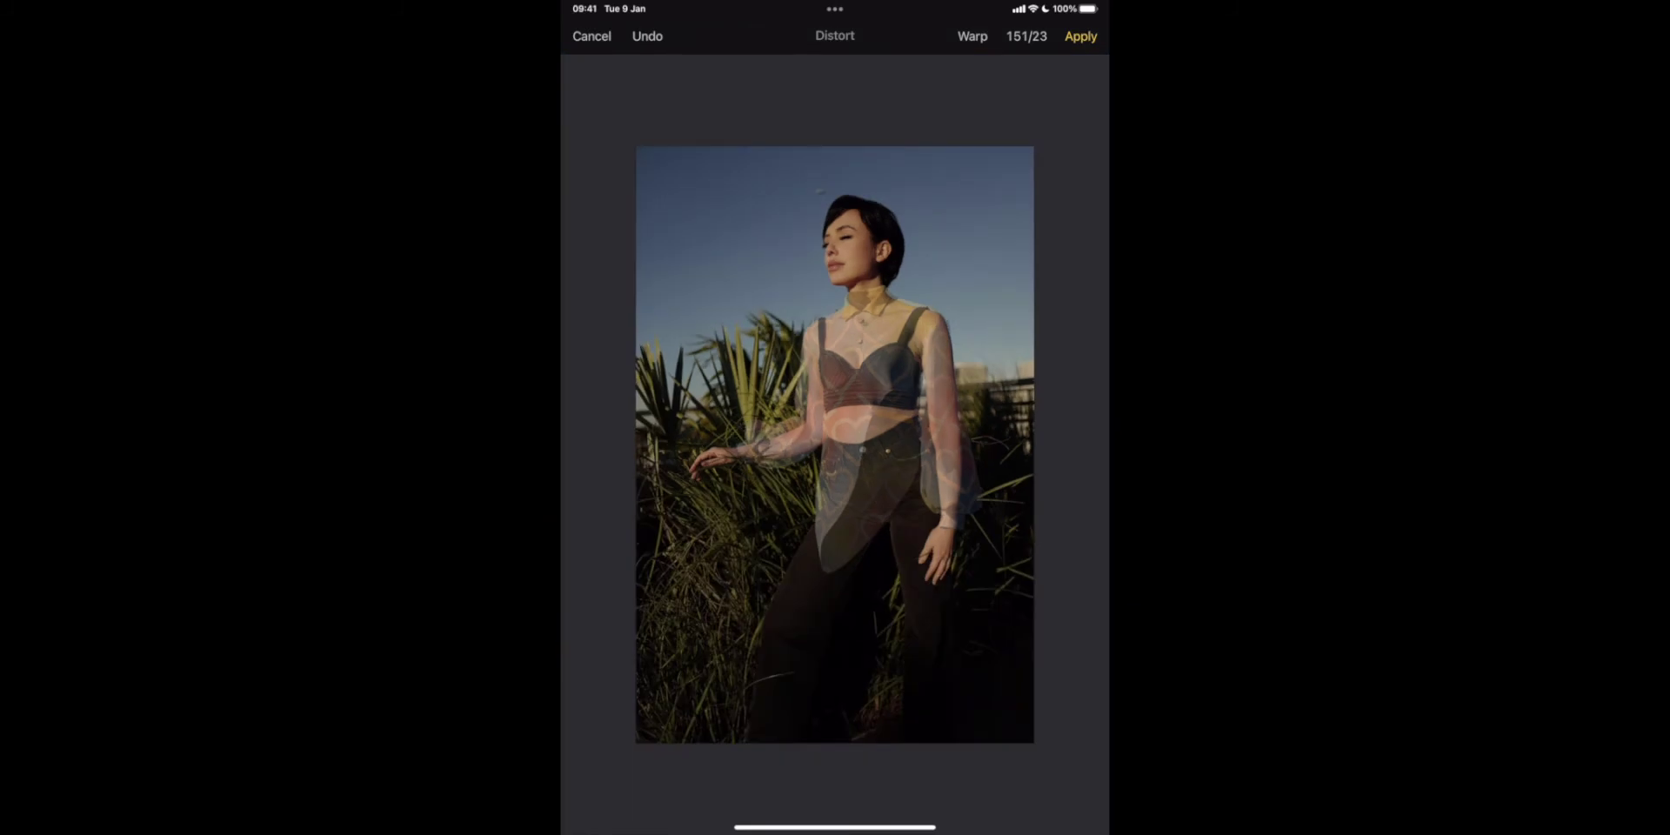
{"action": "scroll", "coordinate": [834, 445], "scroll_direction": "down", "scroll_amount": 2}
{"action": "left_click", "coordinate": [1080, 36]}
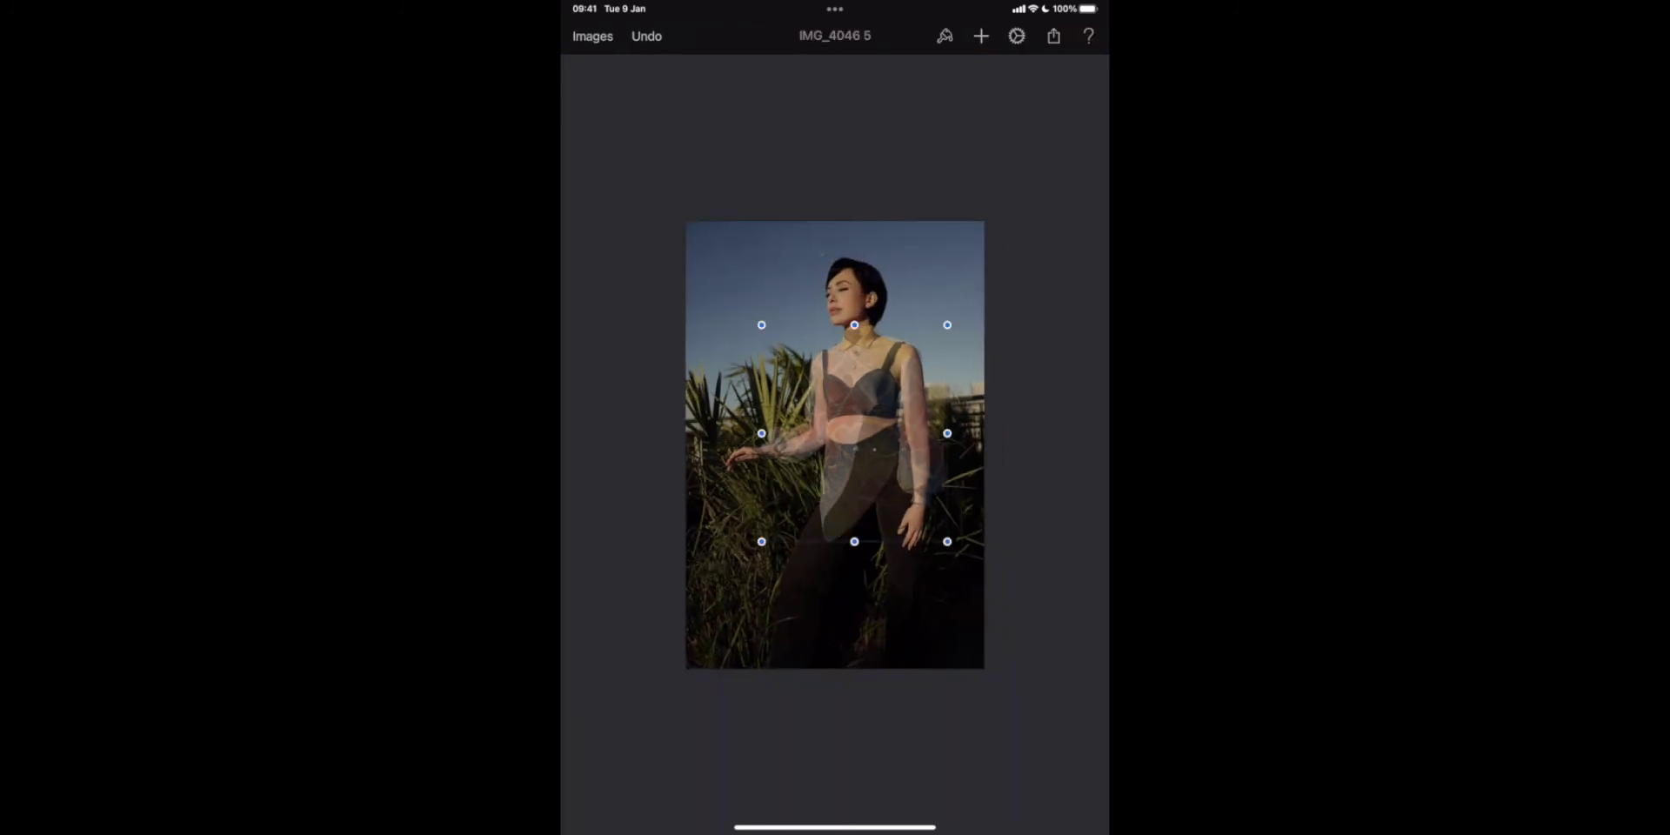
Set the garment layer's opacity to 100%
{"action": "left_click", "coordinate": [944, 36]}
{"action": "left_click", "coordinate": [870, 398]}
{"action": "left_click_drag", "start_coordinate": [908, 140], "coordinate": [986, 140]}
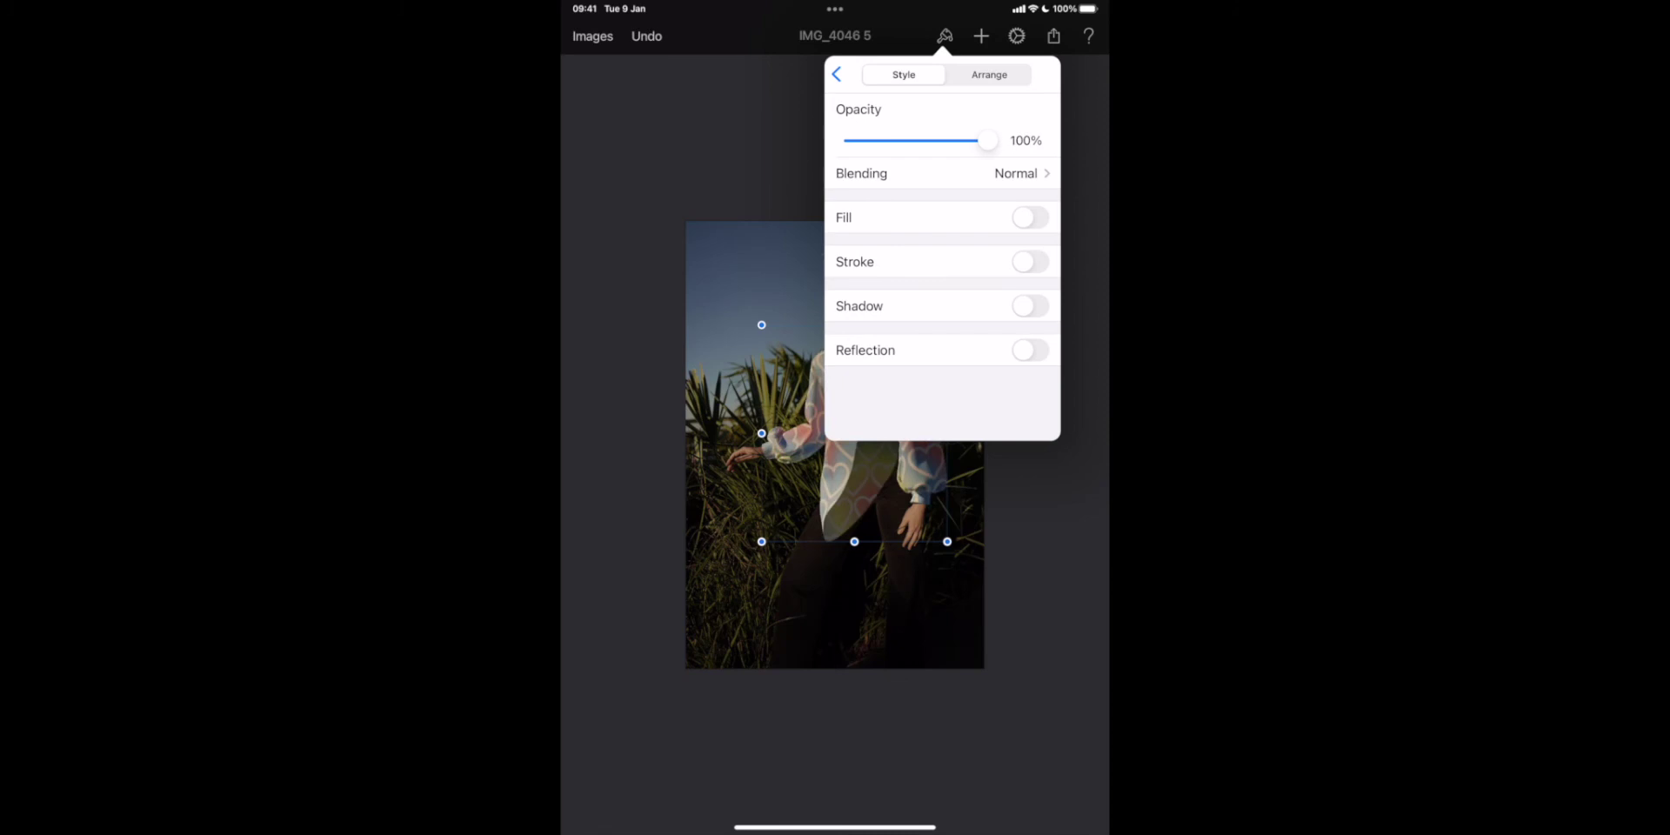
{"action": "left_click", "coordinate": [945, 36]}
Examine the garment's fit on the model, from the whole picture to a close-up of the collar and neck
{"action": "scroll", "coordinate": [834, 445], "scroll_direction": "down", "scroll_amount": 3}
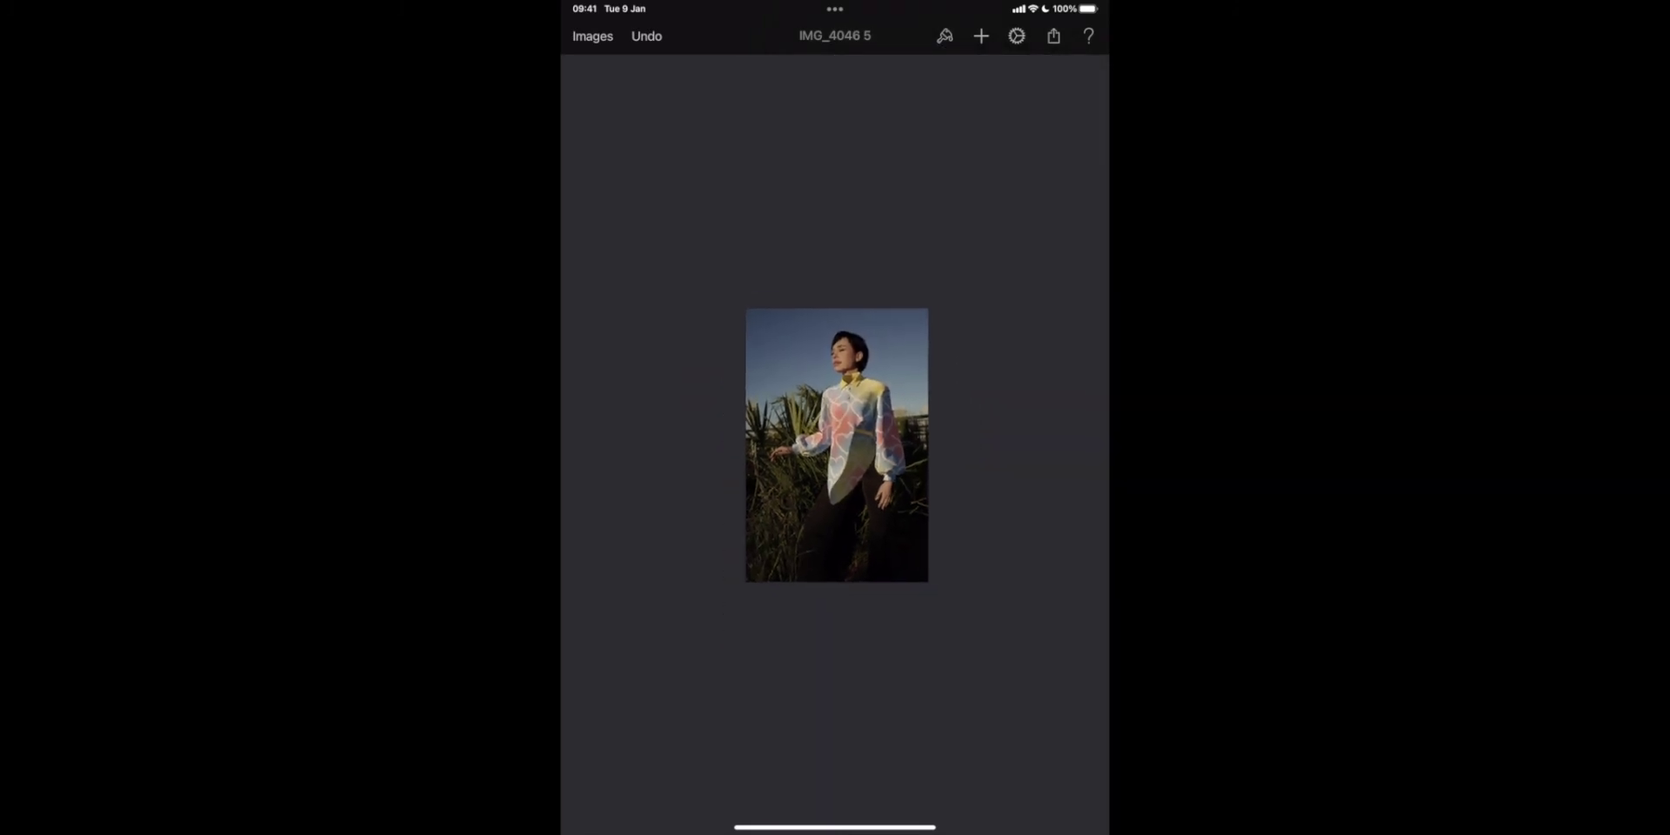
{"action": "scroll", "coordinate": [840, 445], "scroll_direction": "up", "scroll_amount": 4}
{"action": "scroll", "coordinate": [839, 444], "scroll_direction": "up", "scroll_amount": 3}
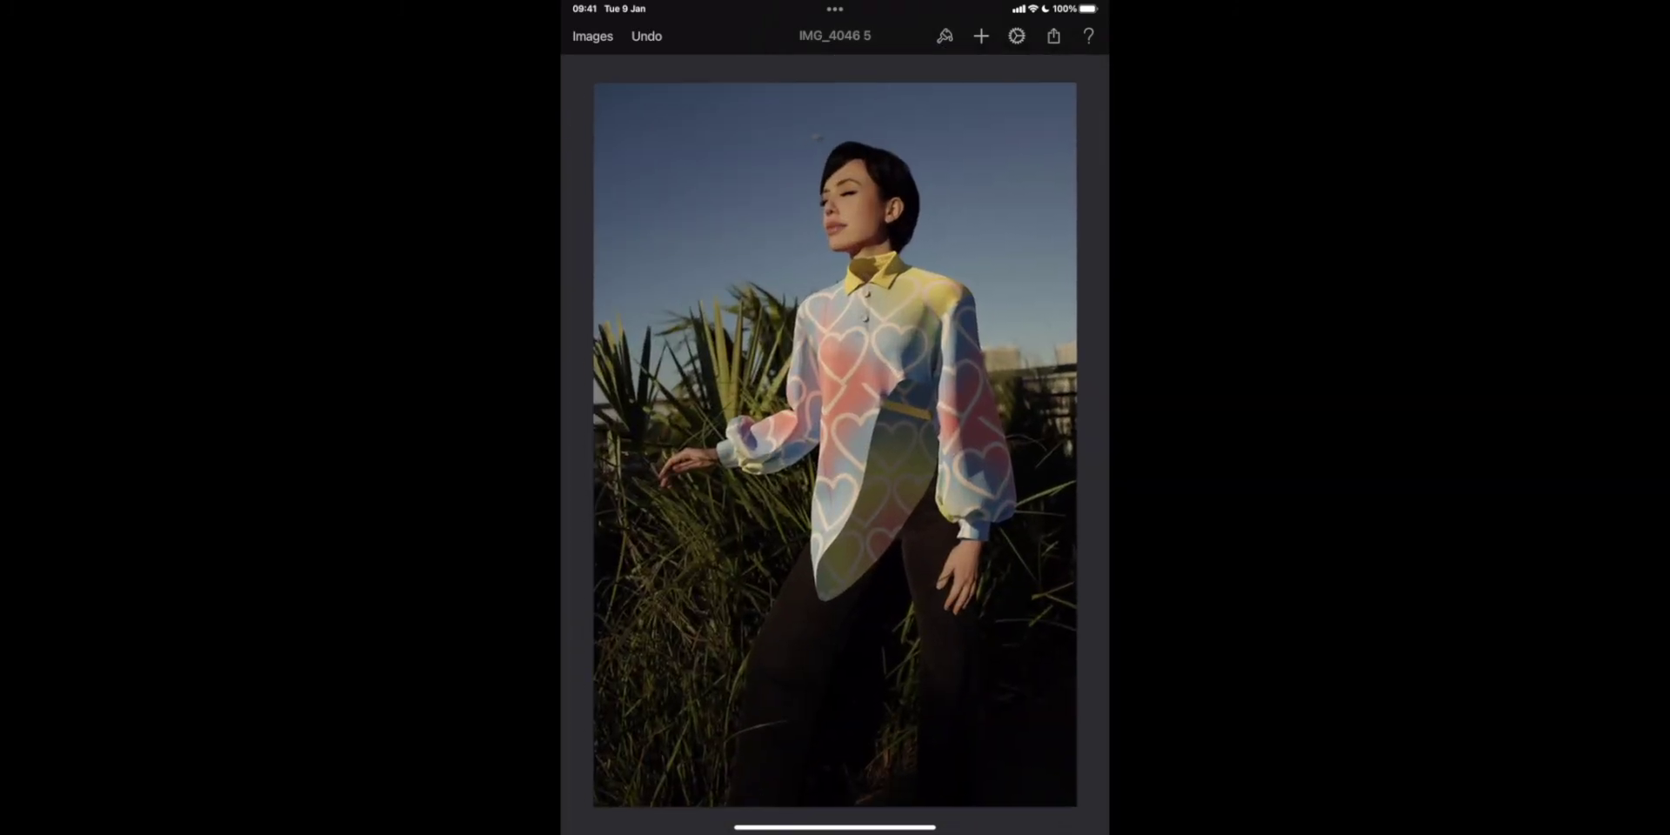
{"action": "scroll", "coordinate": [835, 443], "scroll_direction": "down", "scroll_amount": 1}
{"action": "scroll", "coordinate": [835, 443], "scroll_direction": "up", "scroll_amount": 5}
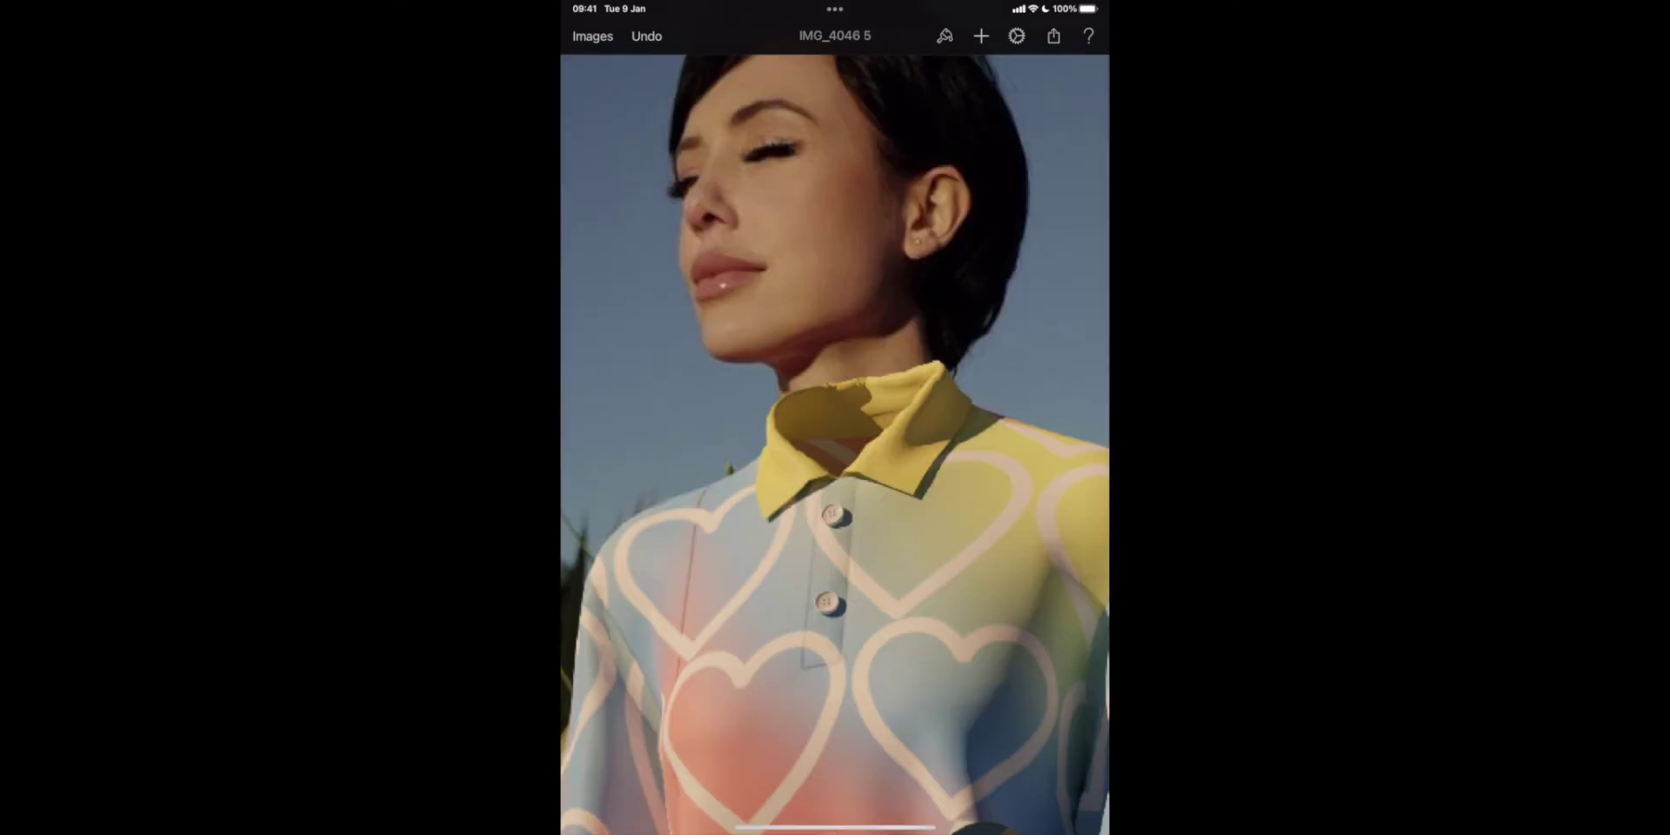
{"action": "scroll", "coordinate": [835, 444], "scroll_direction": "down", "scroll_amount": 4}
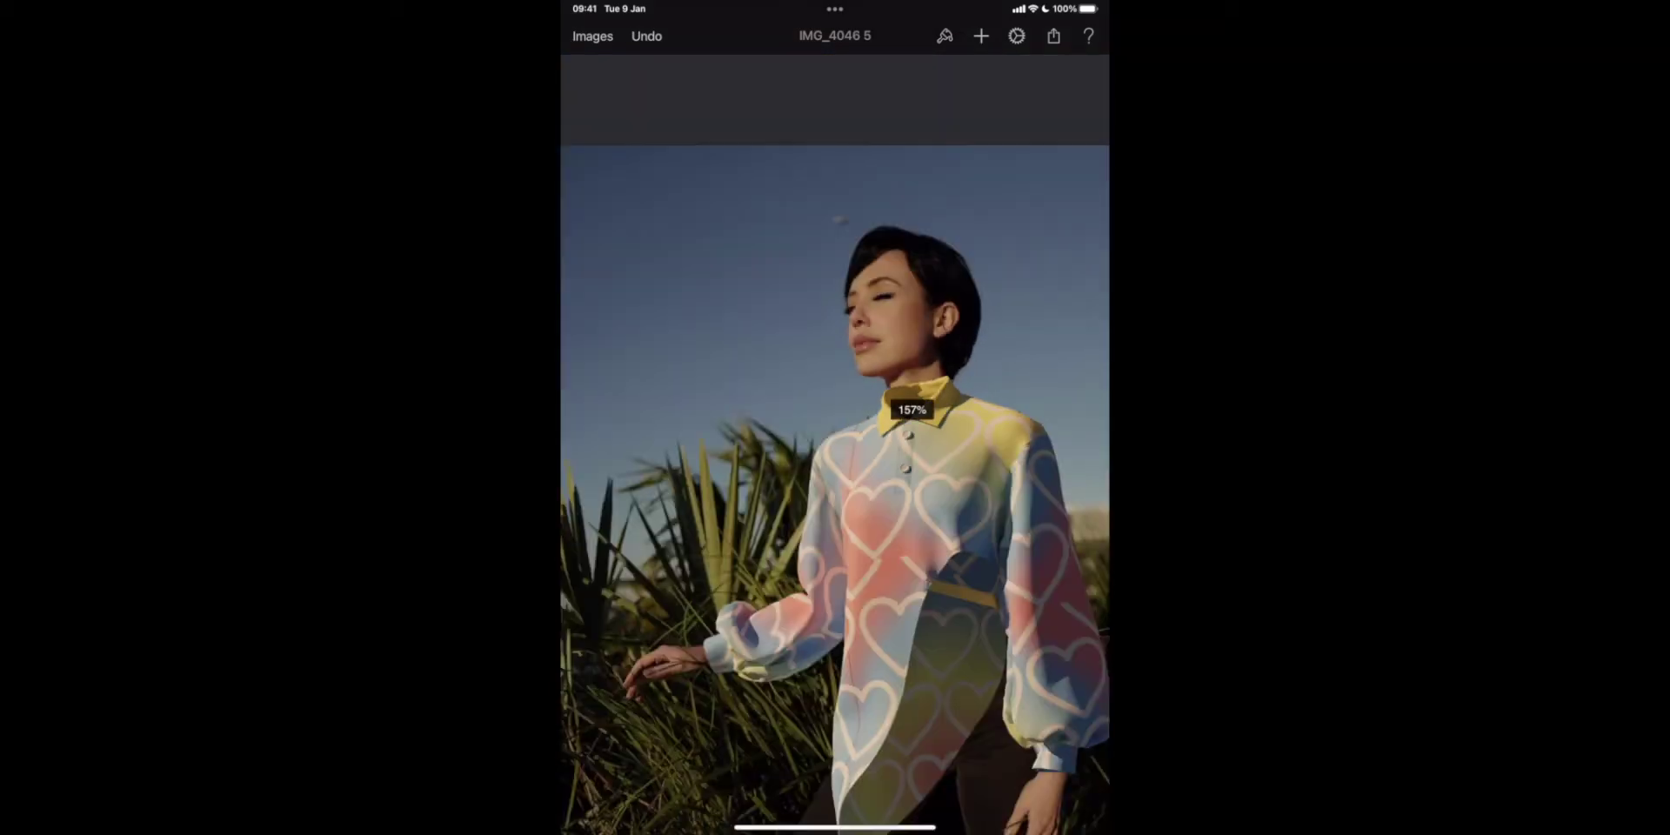
{"action": "scroll", "coordinate": [835, 444], "scroll_direction": "up", "scroll_amount": 4}
{"action": "scroll", "coordinate": [835, 444], "scroll_direction": "down", "scroll_amount": 1}
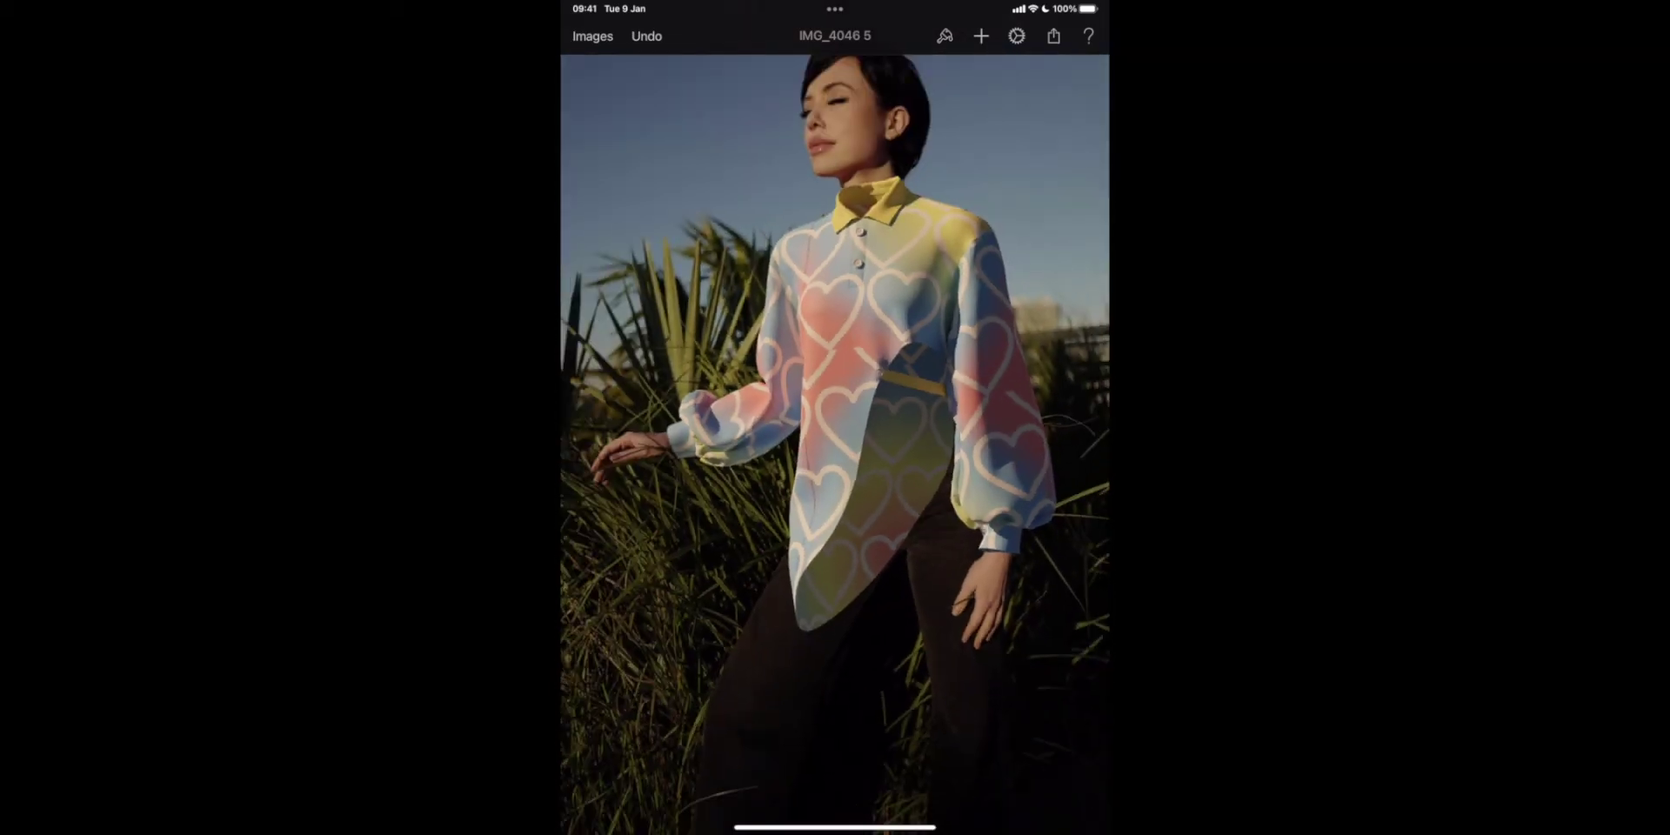
{"action": "scroll", "coordinate": [835, 443], "scroll_direction": "up", "scroll_amount": 1}
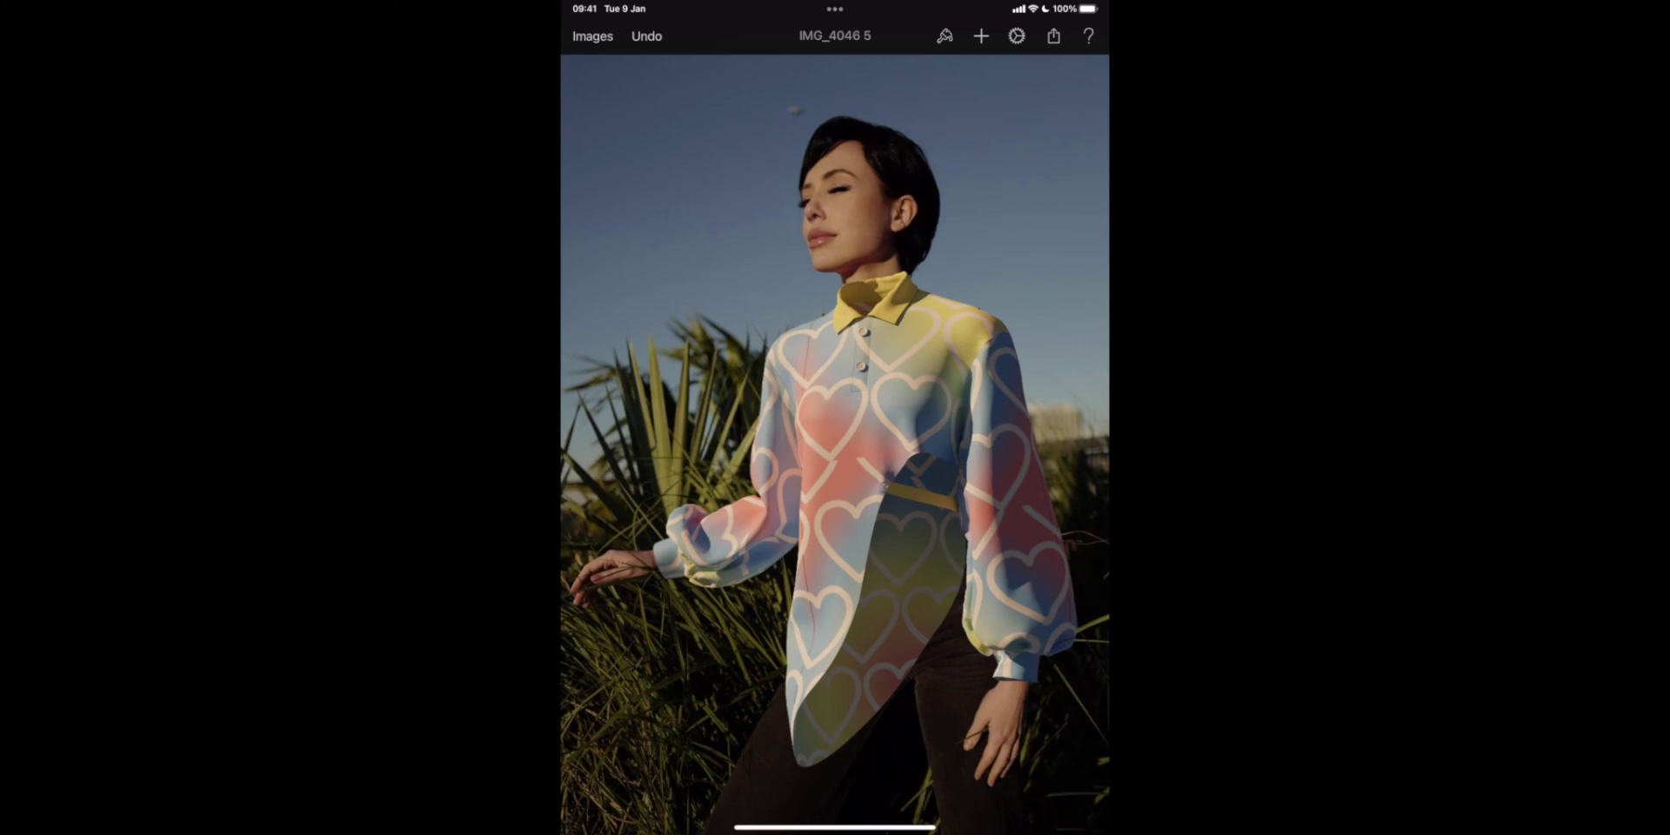
Erase the inner back part of the yellow collar with the Light Eraser so that the model's neck shows through
{"action": "left_click", "coordinate": [945, 36]}
{"action": "left_click", "coordinate": [887, 171]}
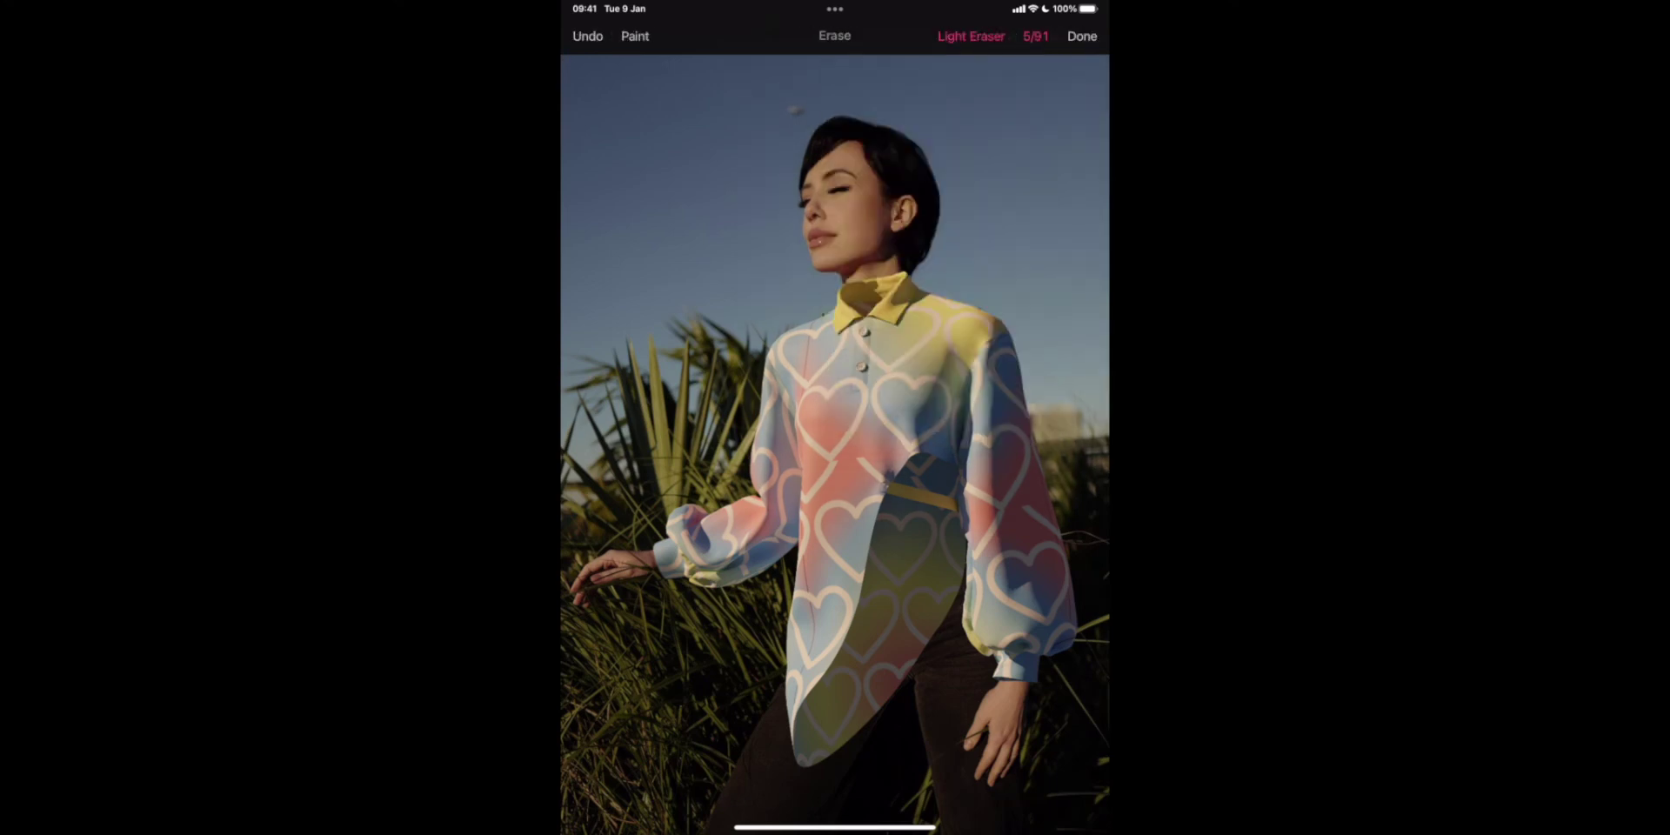
{"action": "scroll", "coordinate": [835, 444], "scroll_direction": "up", "scroll_amount": 4}
{"action": "left_click", "coordinate": [634, 36]}
{"action": "scroll", "coordinate": [835, 444], "scroll_direction": "up", "scroll_amount": 3}
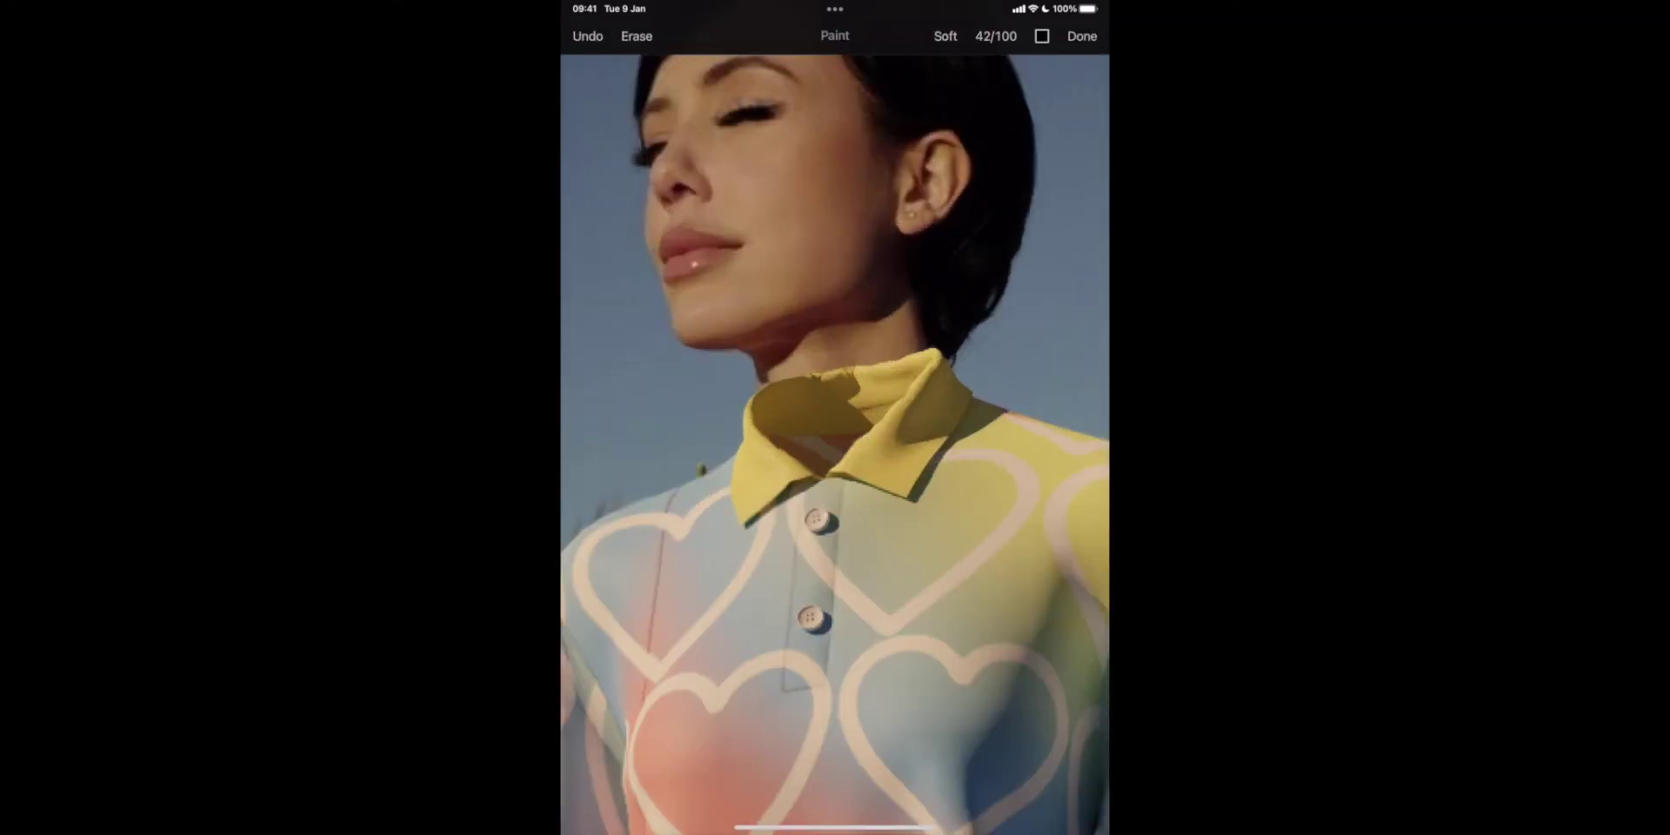
{"action": "left_click", "coordinate": [636, 35]}
{"action": "mouse_move", "coordinate": [862, 376]}
{"action": "left_mouse_down"}
{"action": "mouse_move", "coordinate": [915, 369]}
{"action": "mouse_move", "coordinate": [861, 426]}
{"action": "mouse_move", "coordinate": [827, 404]}
{"action": "mouse_move", "coordinate": [765, 407]}
{"action": "mouse_move", "coordinate": [788, 426]}
{"action": "mouse_move", "coordinate": [808, 405]}
{"action": "mouse_move", "coordinate": [874, 428]}
{"action": "mouse_move", "coordinate": [926, 357]}
{"action": "left_mouse_up"}
{"action": "mouse_move", "coordinate": [766, 411]}
{"action": "left_mouse_down"}
{"action": "mouse_move", "coordinate": [822, 471]}
{"action": "mouse_move", "coordinate": [783, 445]}
{"action": "left_mouse_up"}
{"action": "left_click_drag", "start_coordinate": [922, 374], "coordinate": [927, 355]}
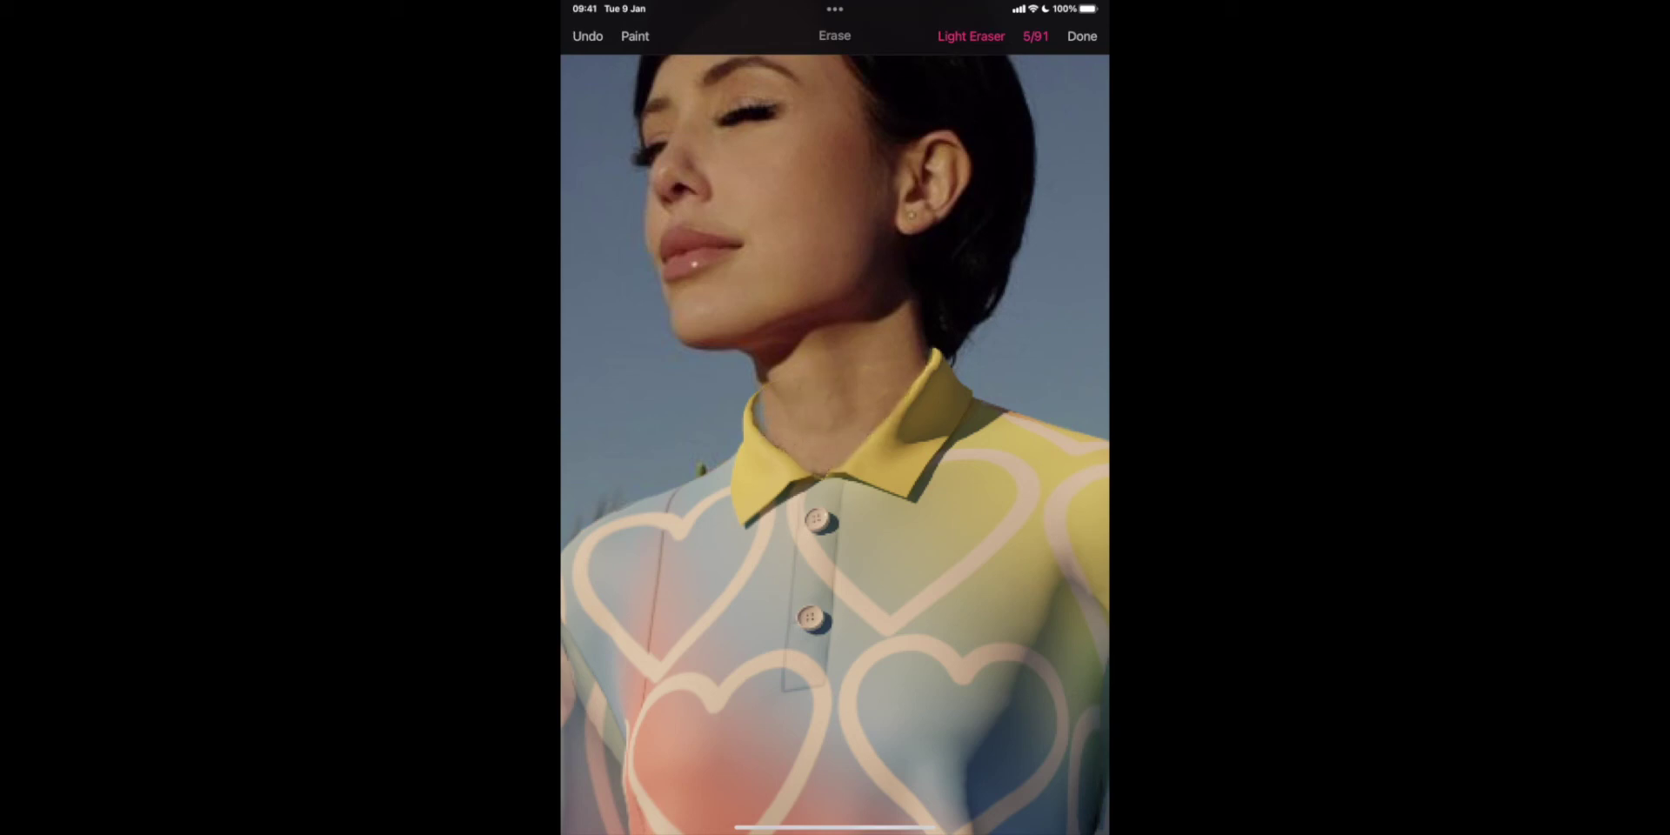
{"action": "scroll", "coordinate": [835, 408], "scroll_direction": "down", "scroll_amount": 3}
{"action": "scroll", "coordinate": [835, 408], "scroll_direction": "up", "scroll_amount": 7}
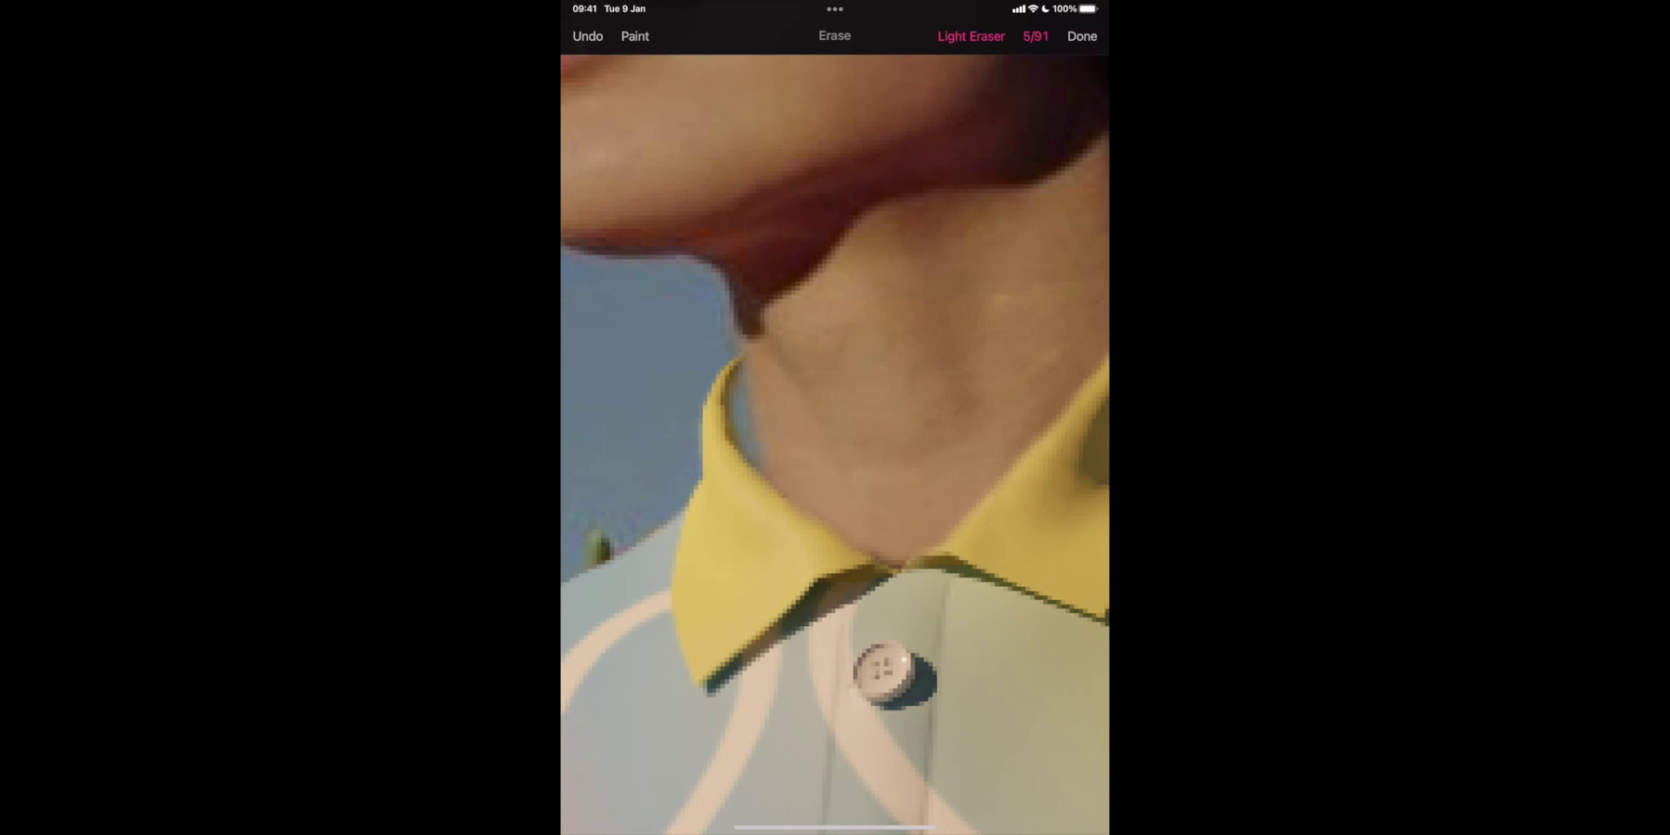
{"action": "scroll", "coordinate": [899, 439], "scroll_direction": "down", "scroll_amount": 6}
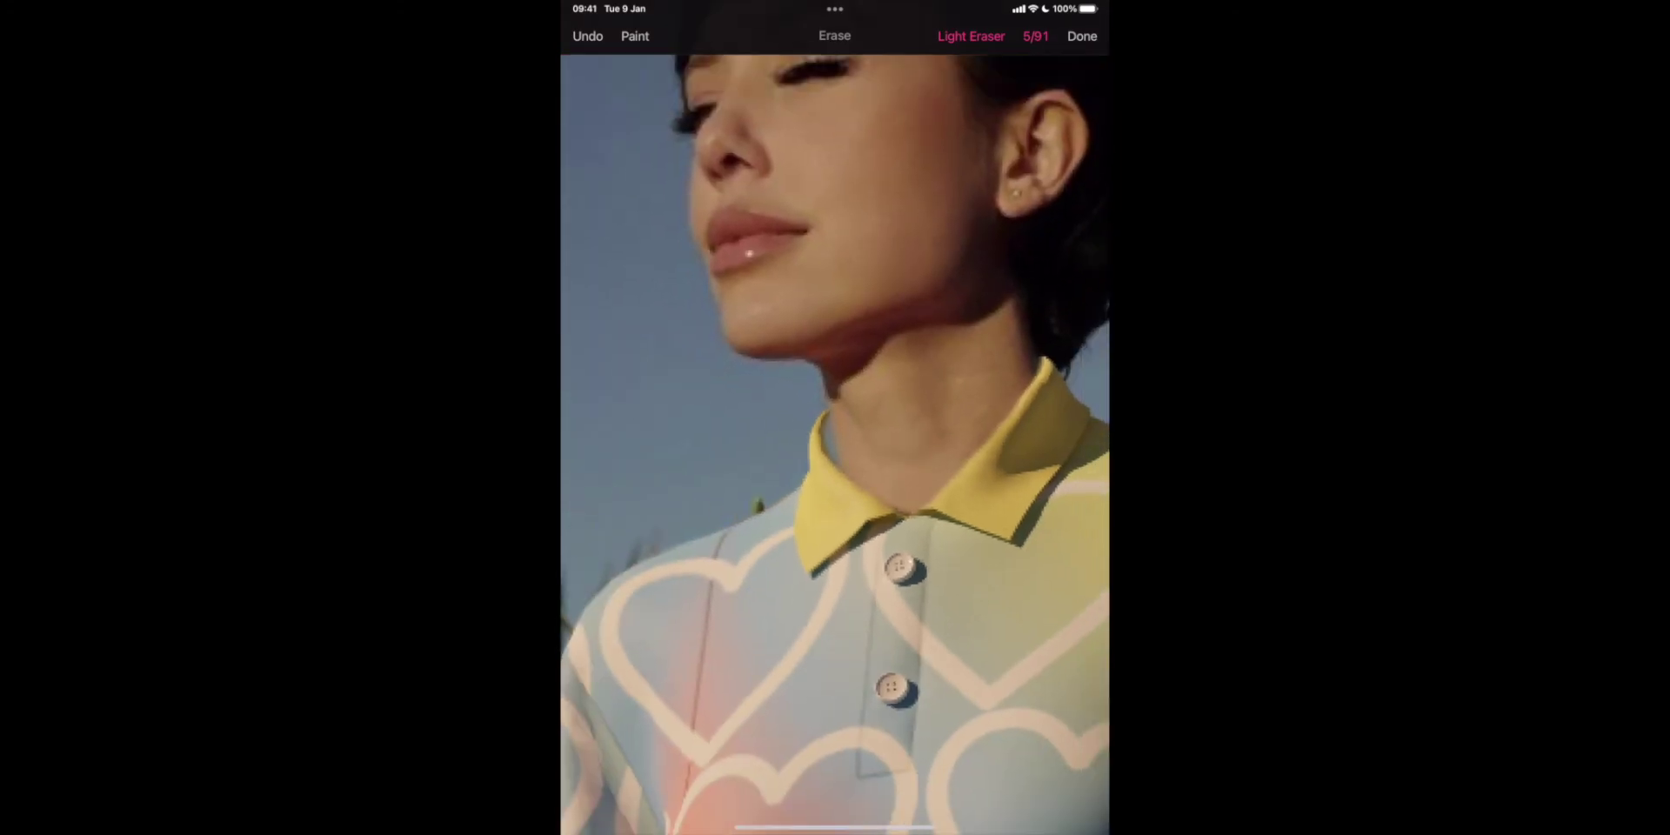
{"action": "scroll", "coordinate": [835, 443], "scroll_direction": "up", "scroll_amount": 2}
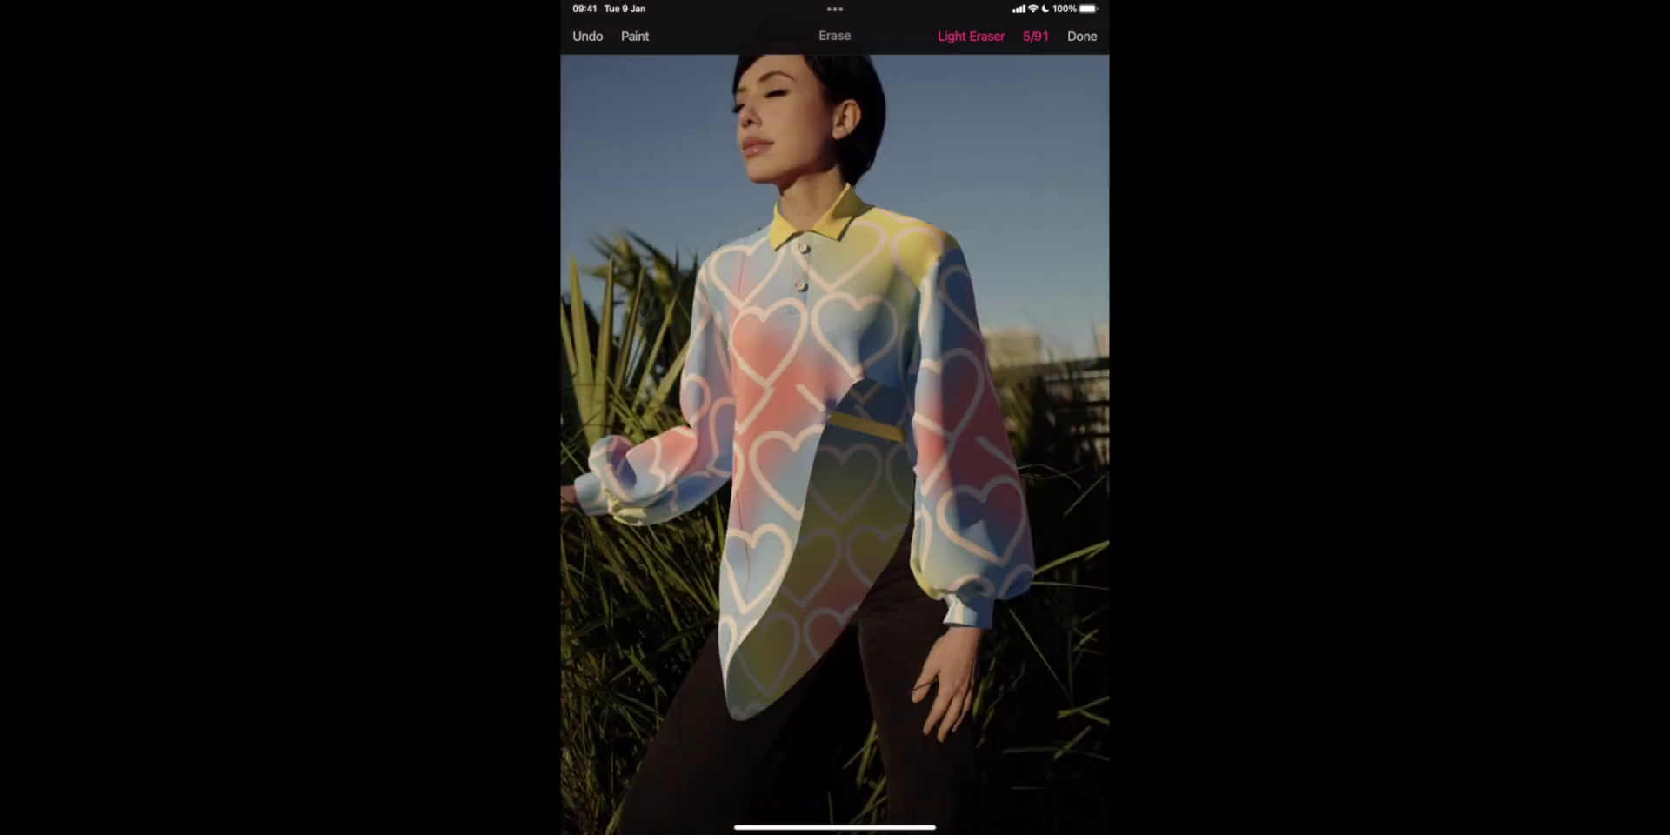
{"action": "left_click", "coordinate": [1082, 36]}
Start a free selection of the garment's back panel, tracing the front panel's slanted inner edge down past its tip
{"action": "left_click", "coordinate": [944, 36]}
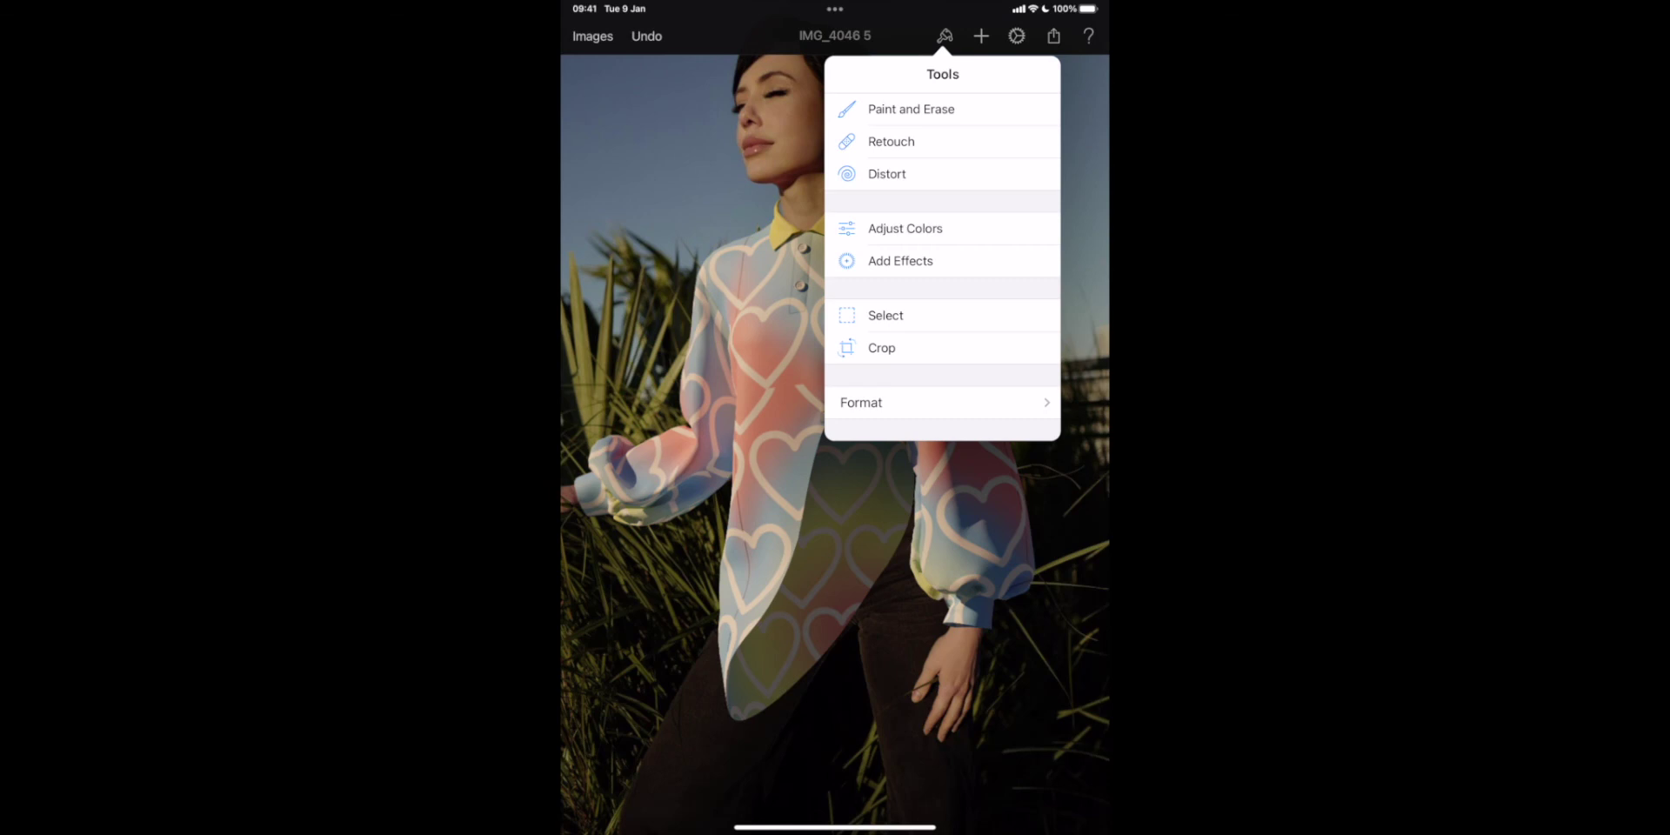
{"action": "left_click", "coordinate": [886, 315]}
{"action": "left_click", "coordinate": [652, 212]}
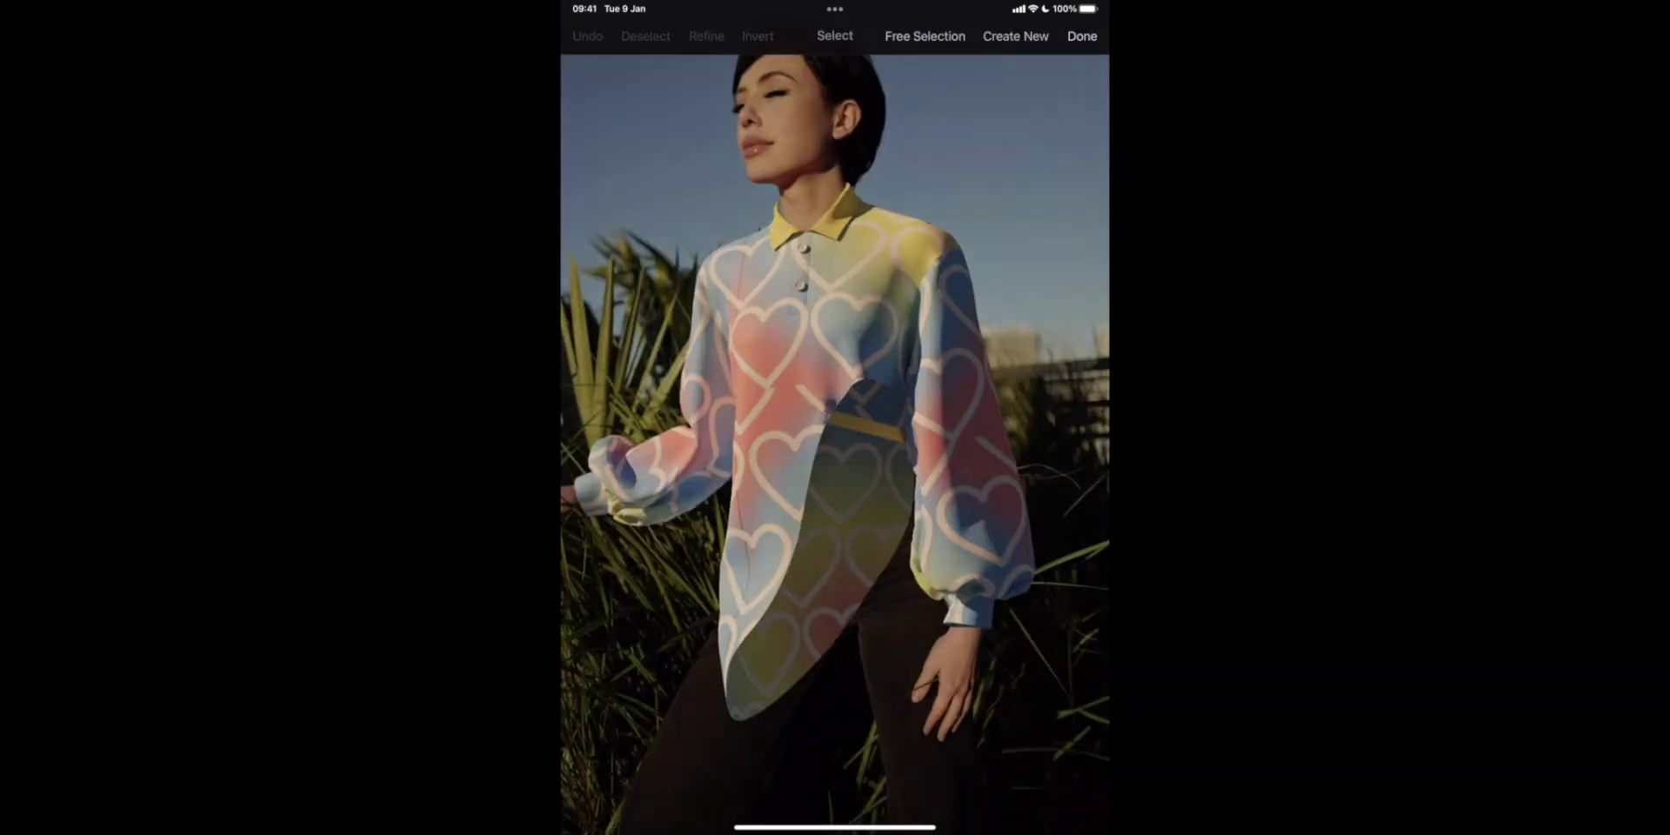
{"action": "scroll", "coordinate": [833, 478], "scroll_direction": "up", "scroll_amount": 6}
{"action": "scroll", "coordinate": [835, 443], "scroll_direction": "up", "scroll_amount": 3}
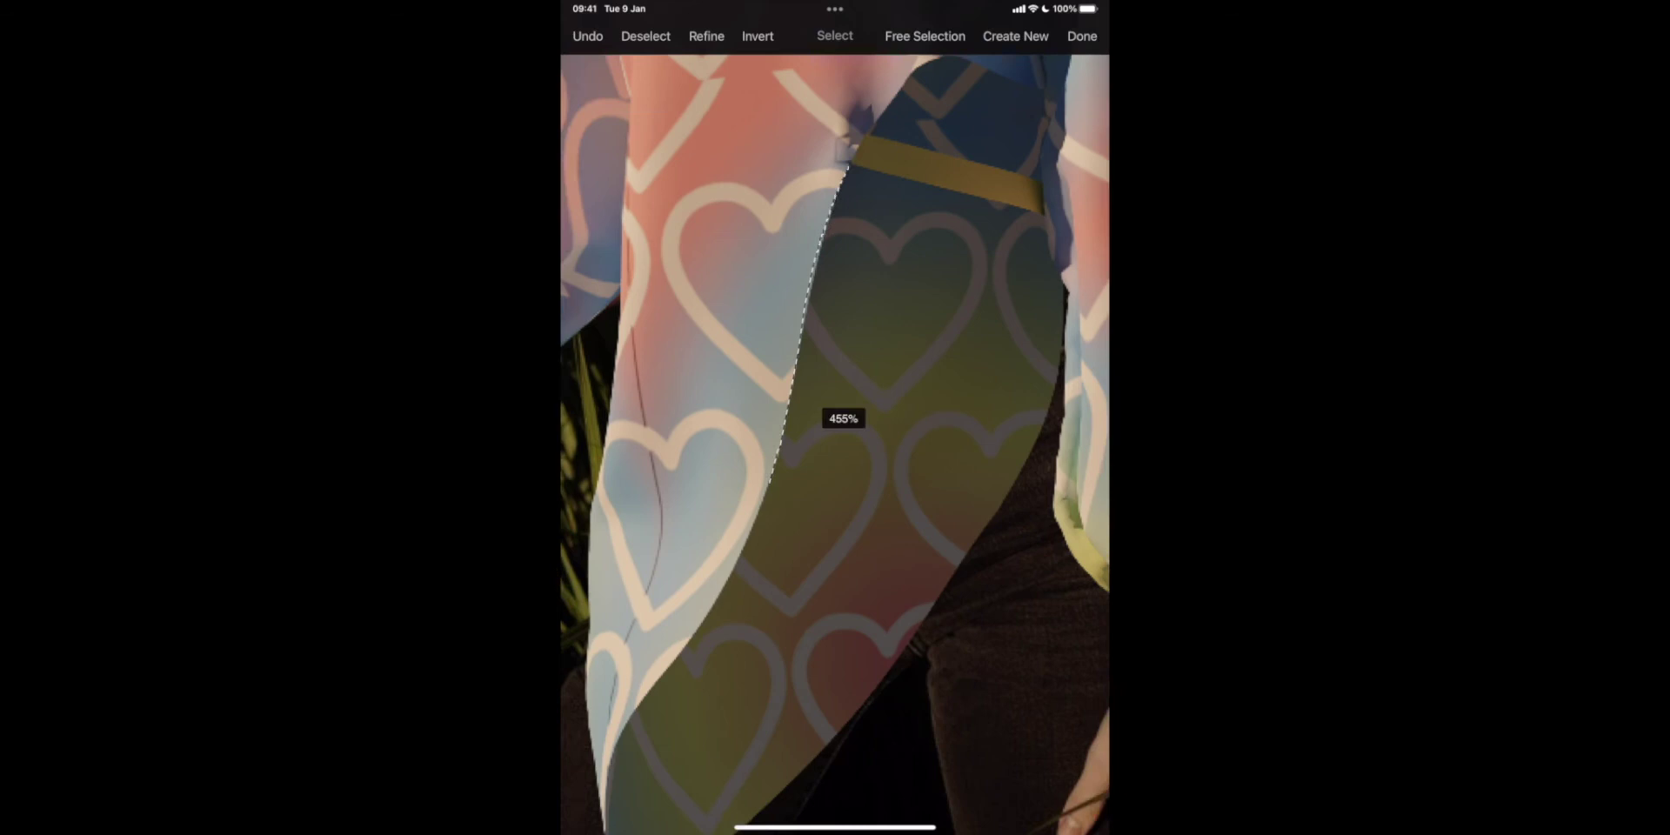
{"action": "scroll", "coordinate": [835, 443], "scroll_direction": "down", "scroll_amount": 1}
{"action": "left_click", "coordinate": [765, 483]}
{"action": "left_click", "coordinate": [669, 632]}
{"action": "left_click", "coordinate": [615, 763]}
{"action": "scroll", "coordinate": [835, 443], "scroll_direction": "down", "scroll_amount": 2}
{"action": "left_click", "coordinate": [666, 729]}
{"action": "left_click", "coordinate": [709, 784]}
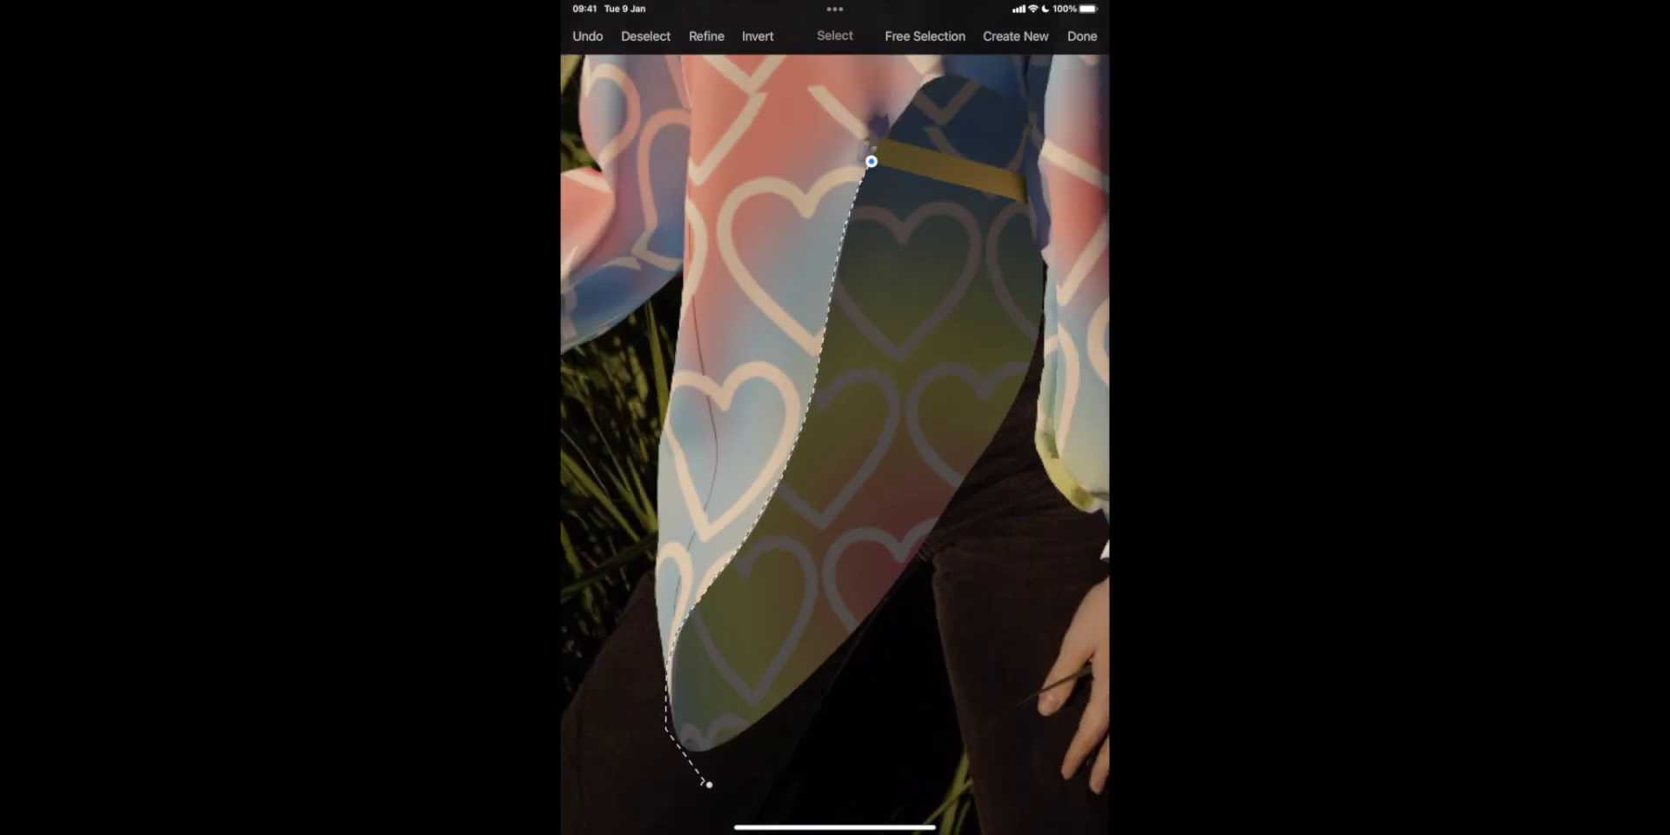
Close the selection around the back panel along its outer edge and the yellow hem band, and delete the selected fabric
{"action": "left_click", "coordinate": [950, 556]}
{"action": "scroll", "coordinate": [936, 444], "scroll_direction": "up", "scroll_amount": 4}
{"action": "left_click", "coordinate": [865, 589]}
{"action": "left_click", "coordinate": [877, 280]}
{"action": "scroll", "coordinate": [835, 443], "scroll_direction": "up", "scroll_amount": 3}
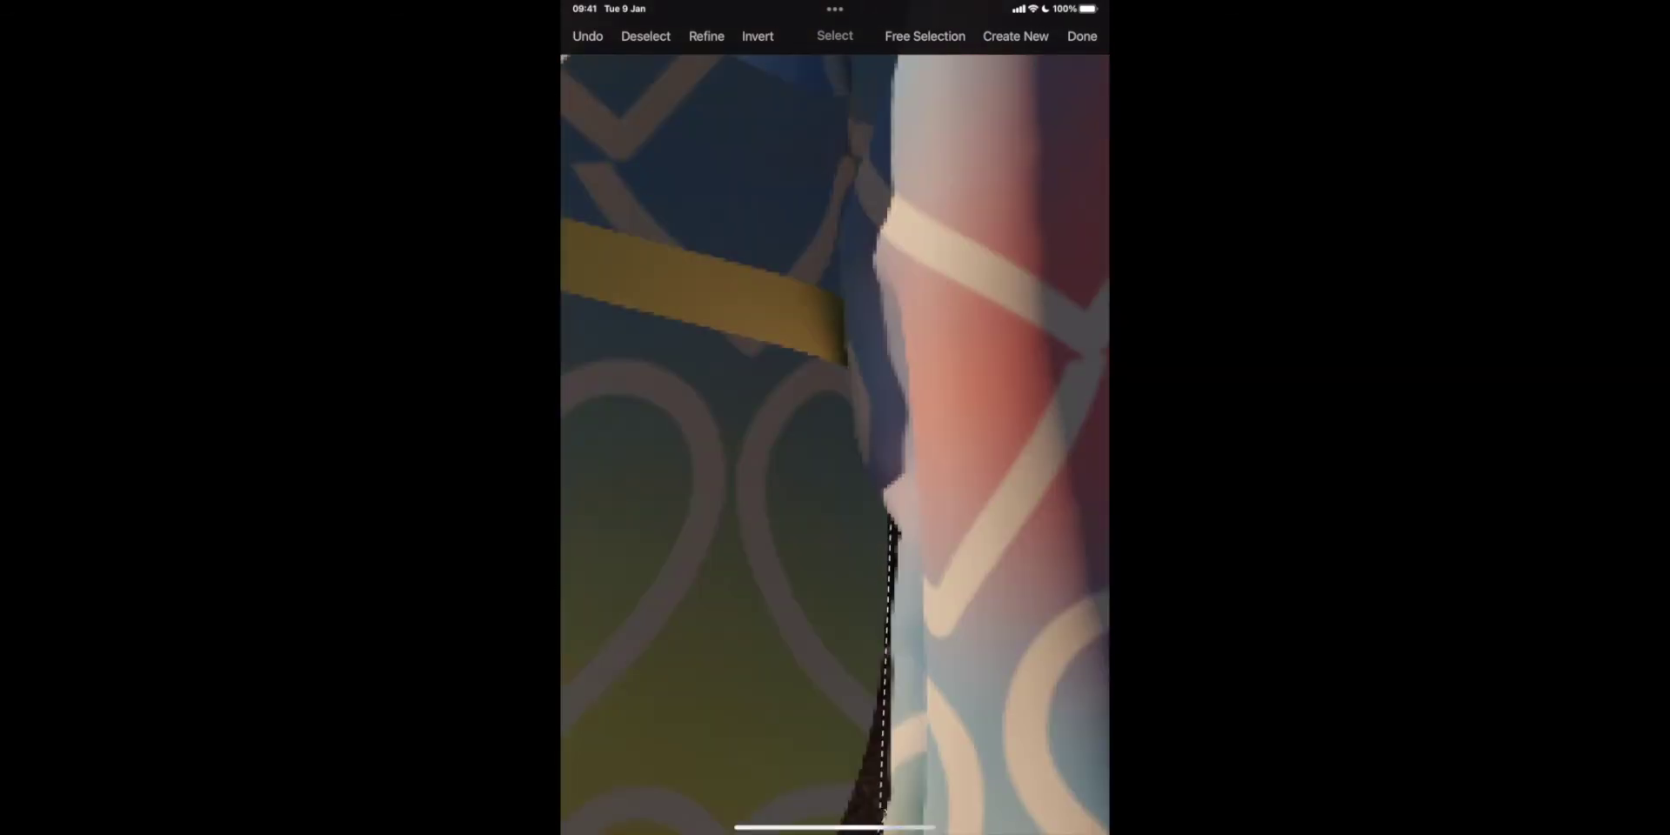
{"action": "left_click_drag", "start_coordinate": [889, 521], "coordinate": [844, 347]}
{"action": "left_click", "coordinate": [1081, 36]}
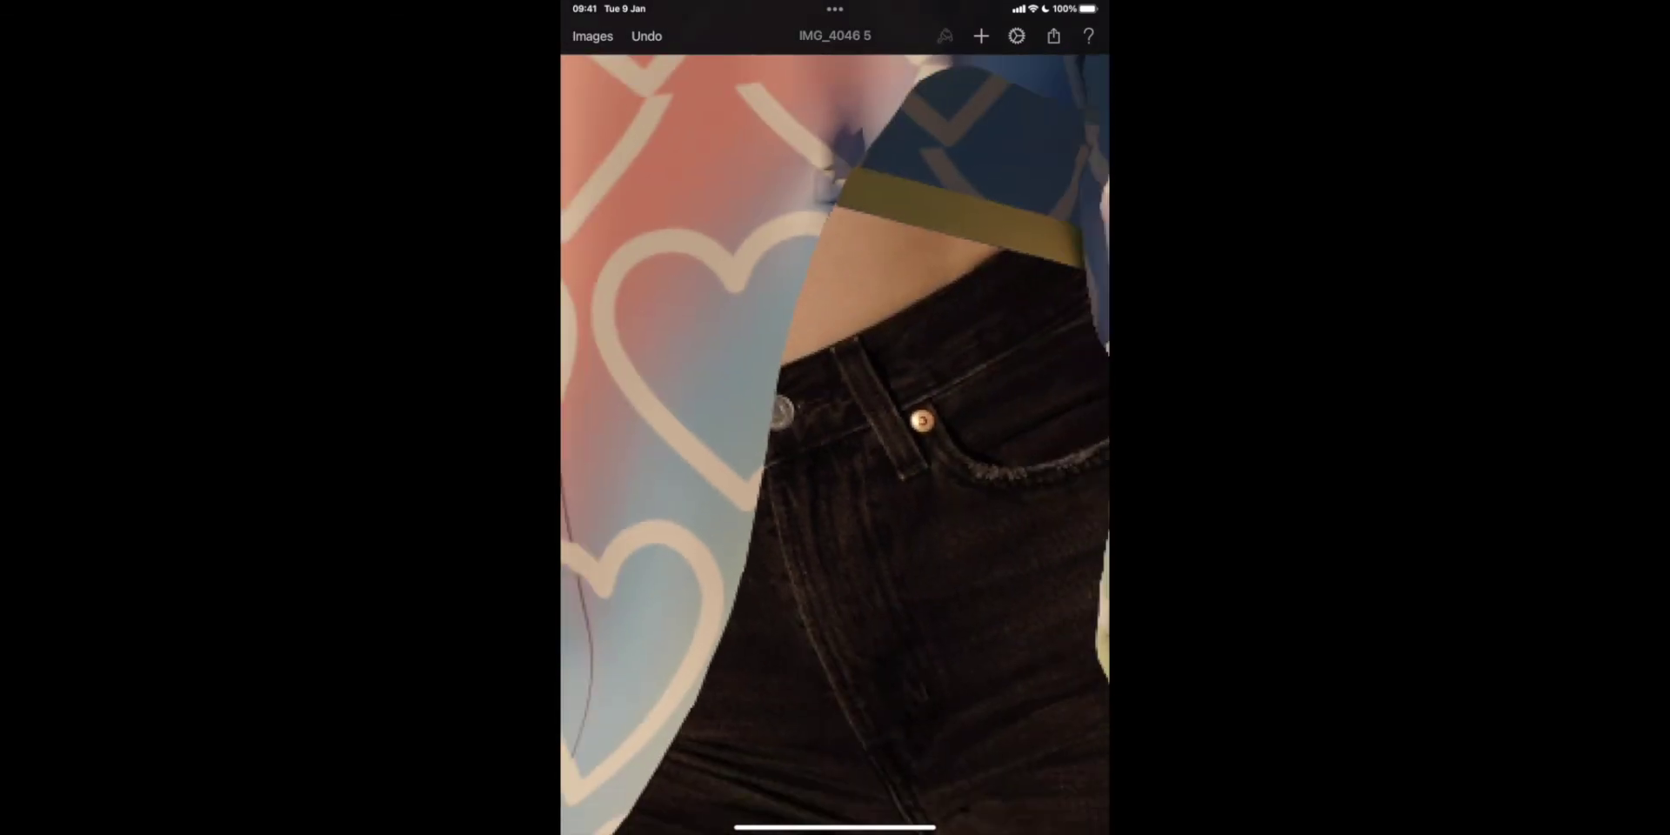
Erase the remaining dark blue lining above the yellow band in the garment's front opening with the Light Eraser
{"action": "left_click", "coordinate": [945, 36]}
{"action": "left_click", "coordinate": [884, 171]}
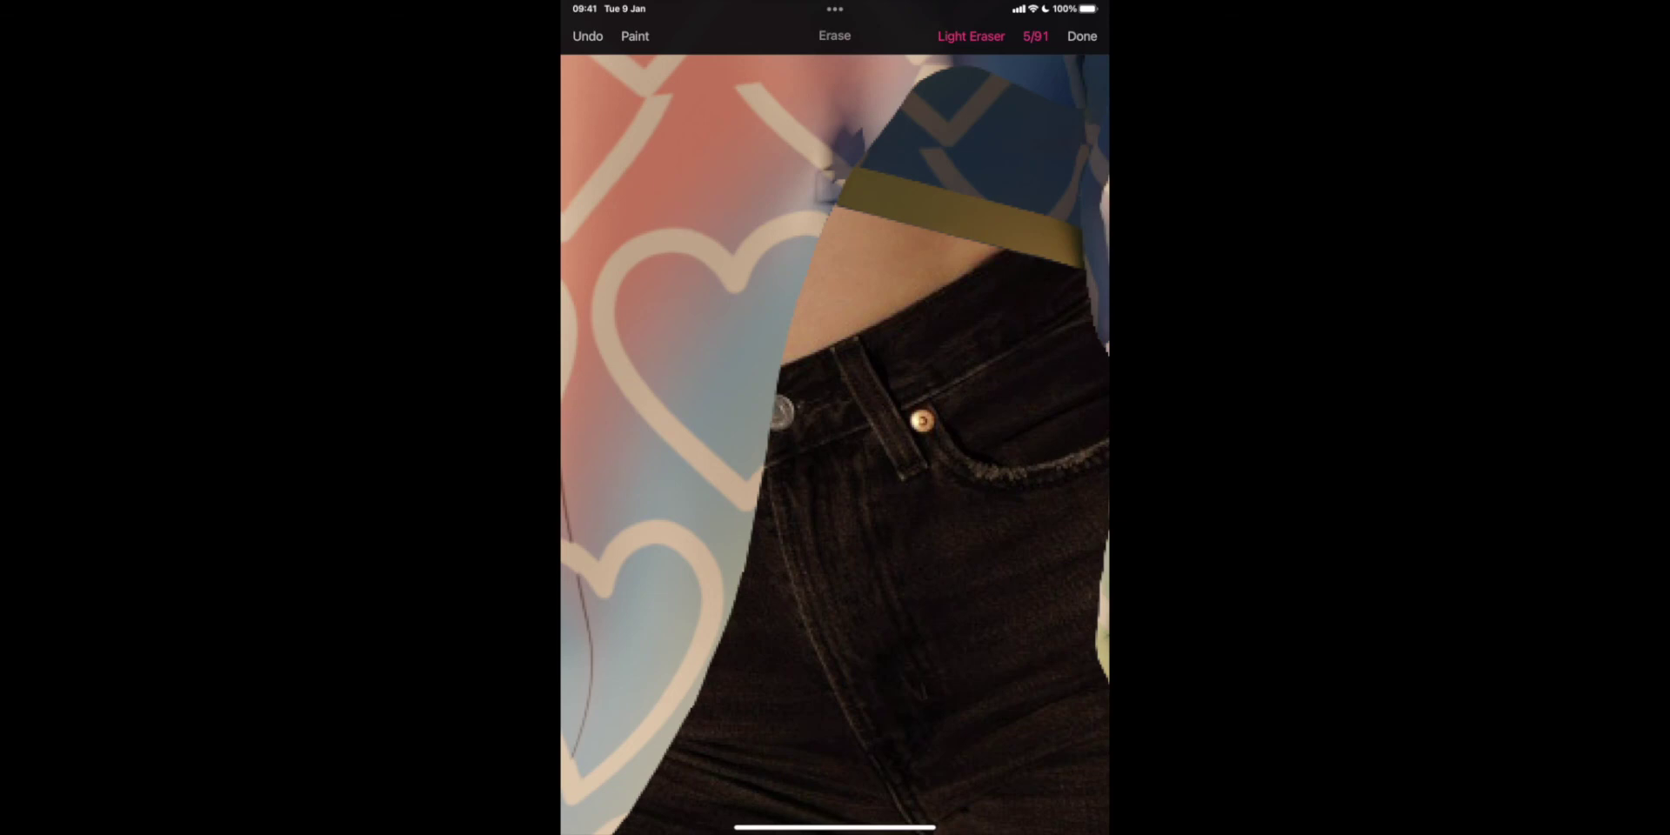
{"action": "scroll", "coordinate": [835, 435], "scroll_direction": "up", "scroll_amount": 2}
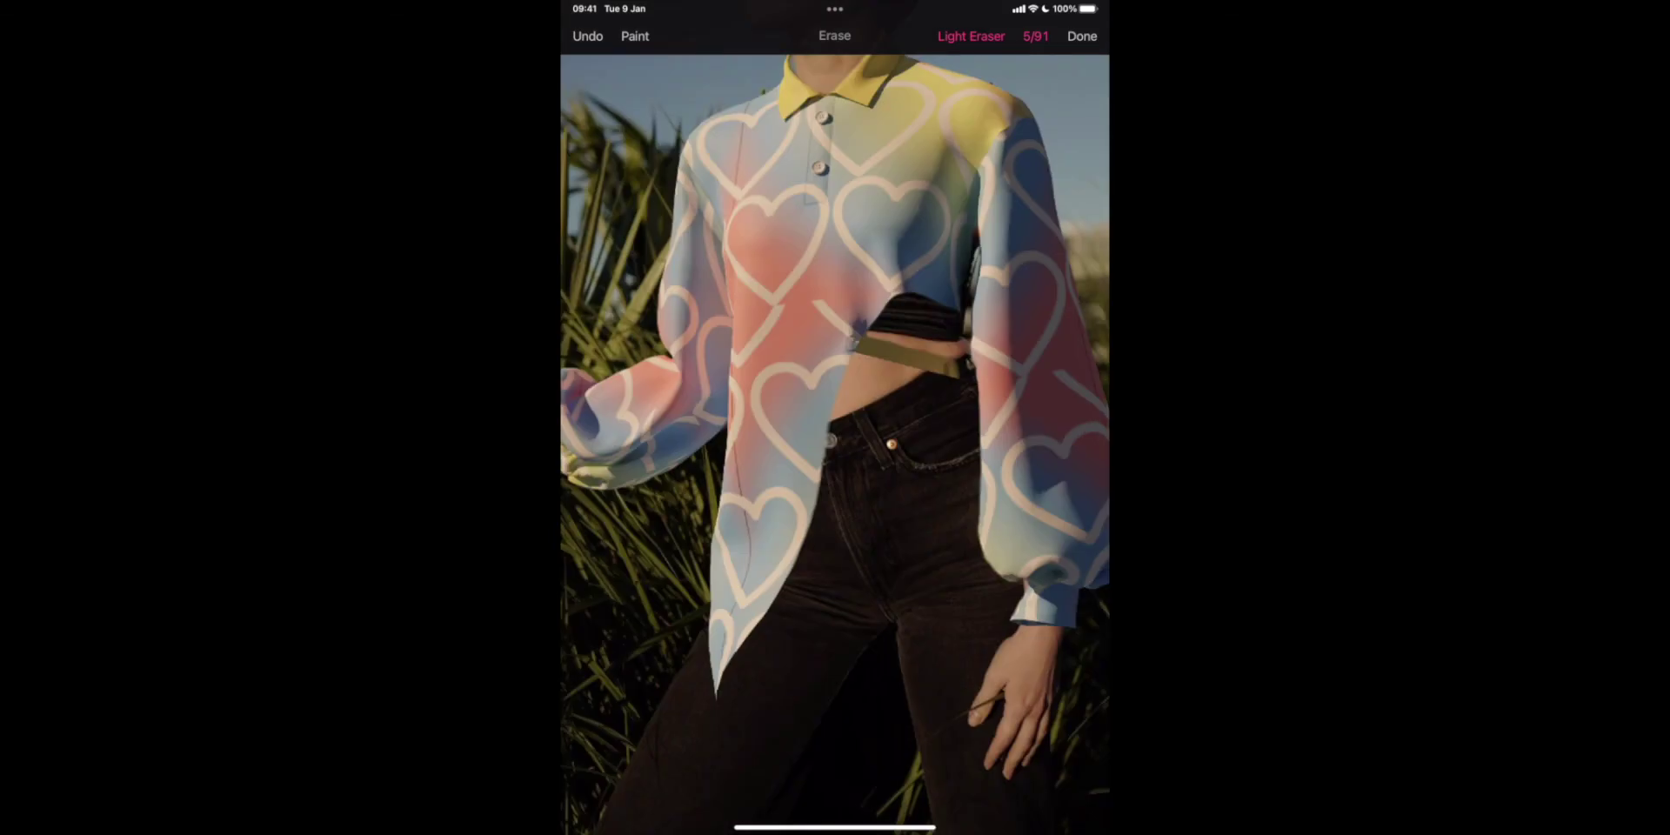
{"action": "left_click", "coordinate": [1082, 36]}
Warp the model photo layer with the Distort tool to move the black top up out of the garment's front opening
{"action": "left_click", "coordinate": [944, 35]}
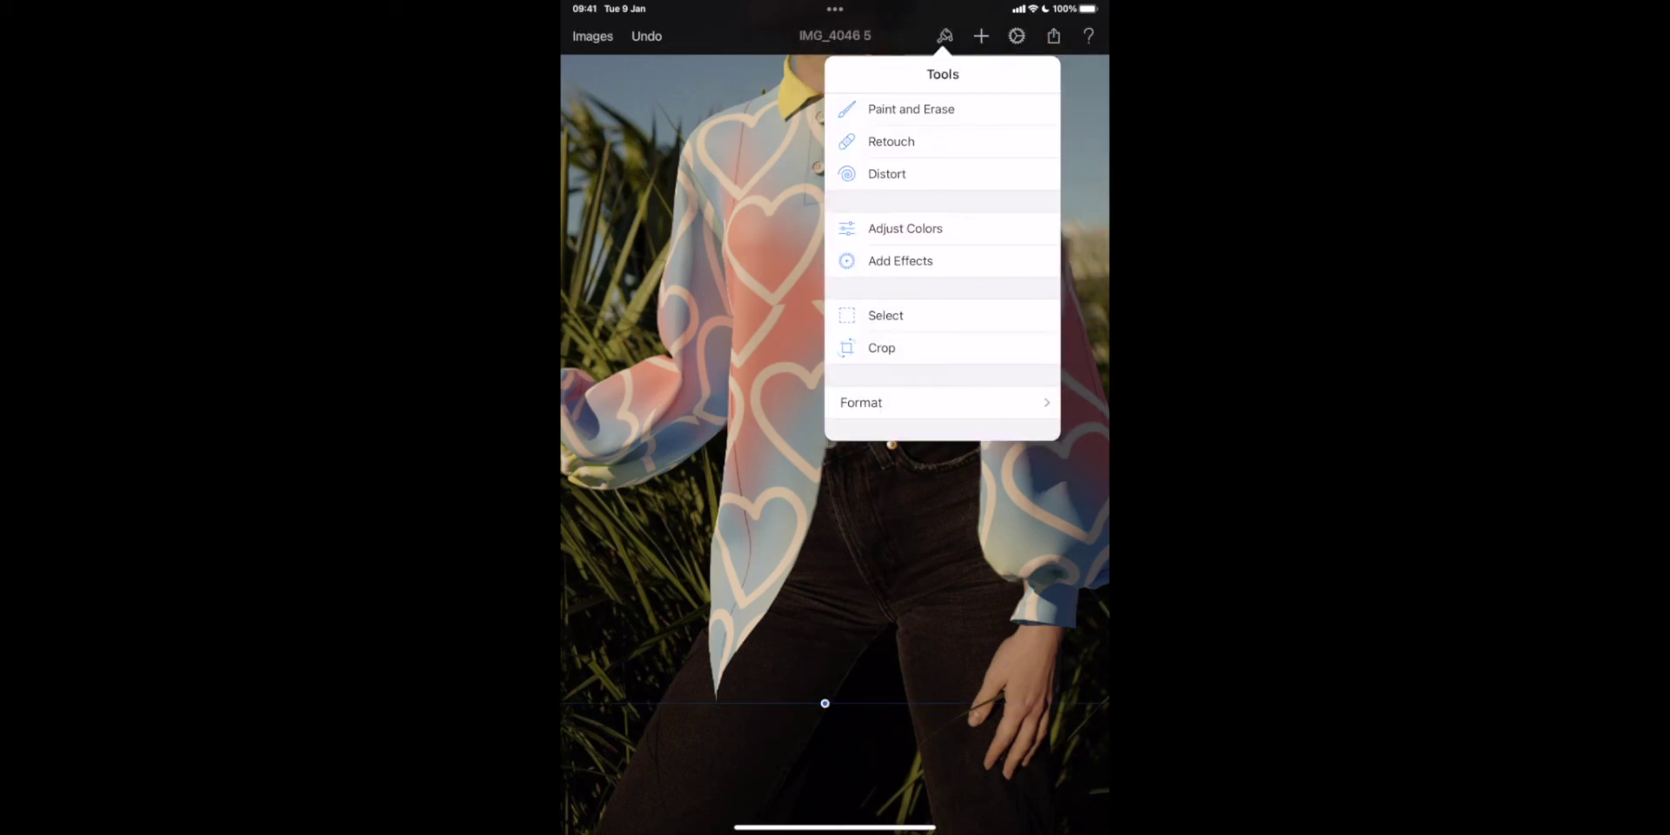
{"action": "left_click", "coordinate": [886, 175]}
{"action": "left_click", "coordinate": [652, 206]}
{"action": "left_click_drag", "start_coordinate": [562, 276], "coordinate": [634, 276]}
{"action": "left_click", "coordinate": [599, 205]}
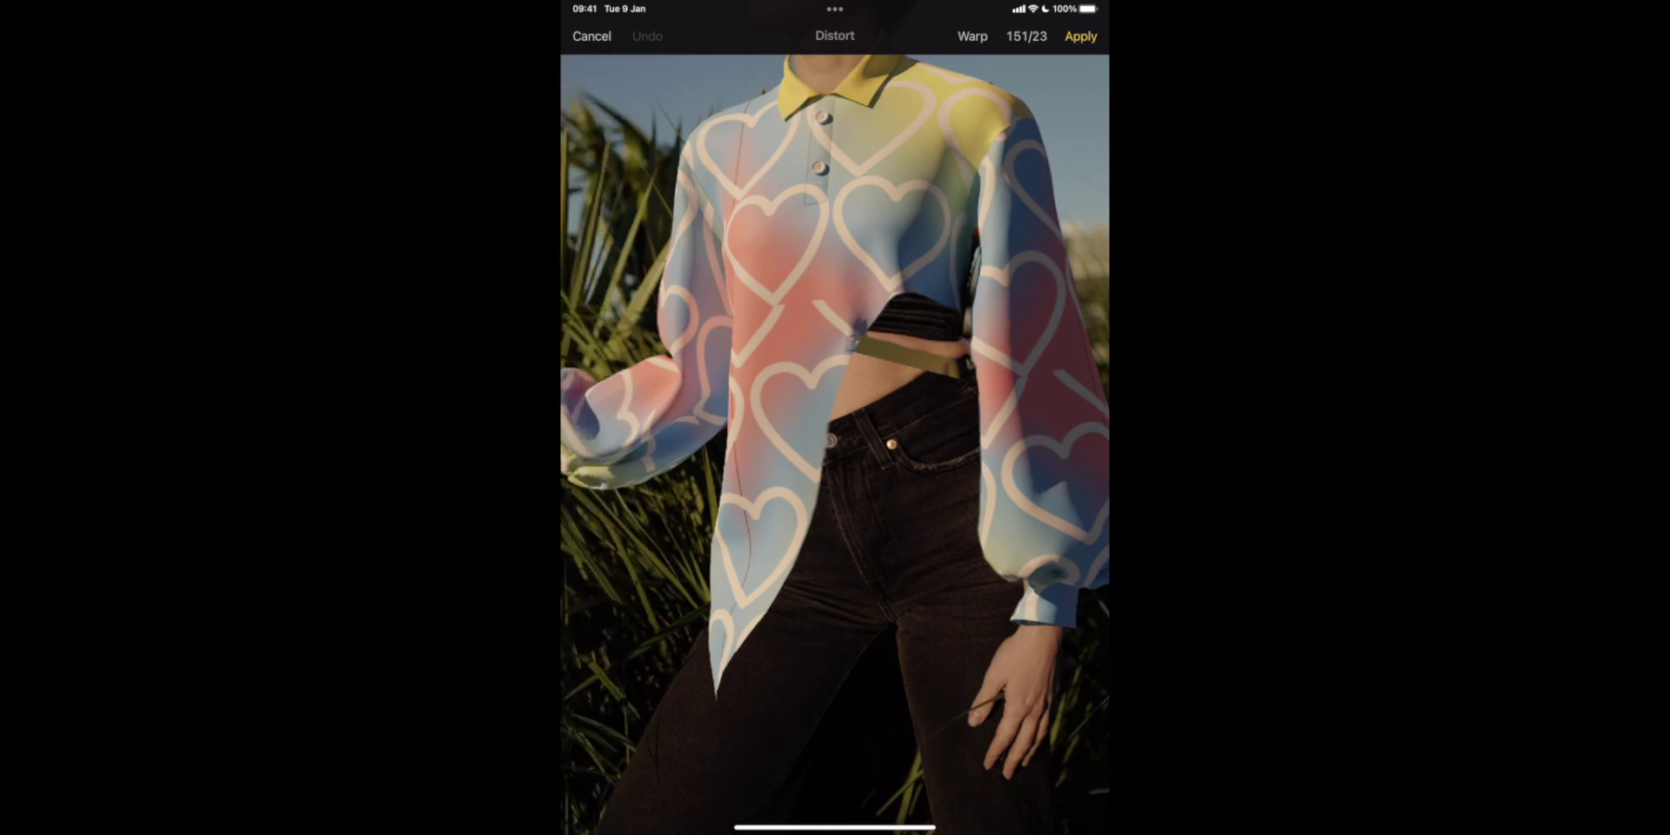
{"action": "scroll", "coordinate": [969, 379], "scroll_direction": "down", "scroll_amount": 3}
{"action": "mouse_move", "coordinate": [946, 351]}
{"action": "left_mouse_down"}
{"action": "mouse_move", "coordinate": [920, 336]}
{"action": "mouse_move", "coordinate": [963, 315]}
{"action": "left_mouse_up"}
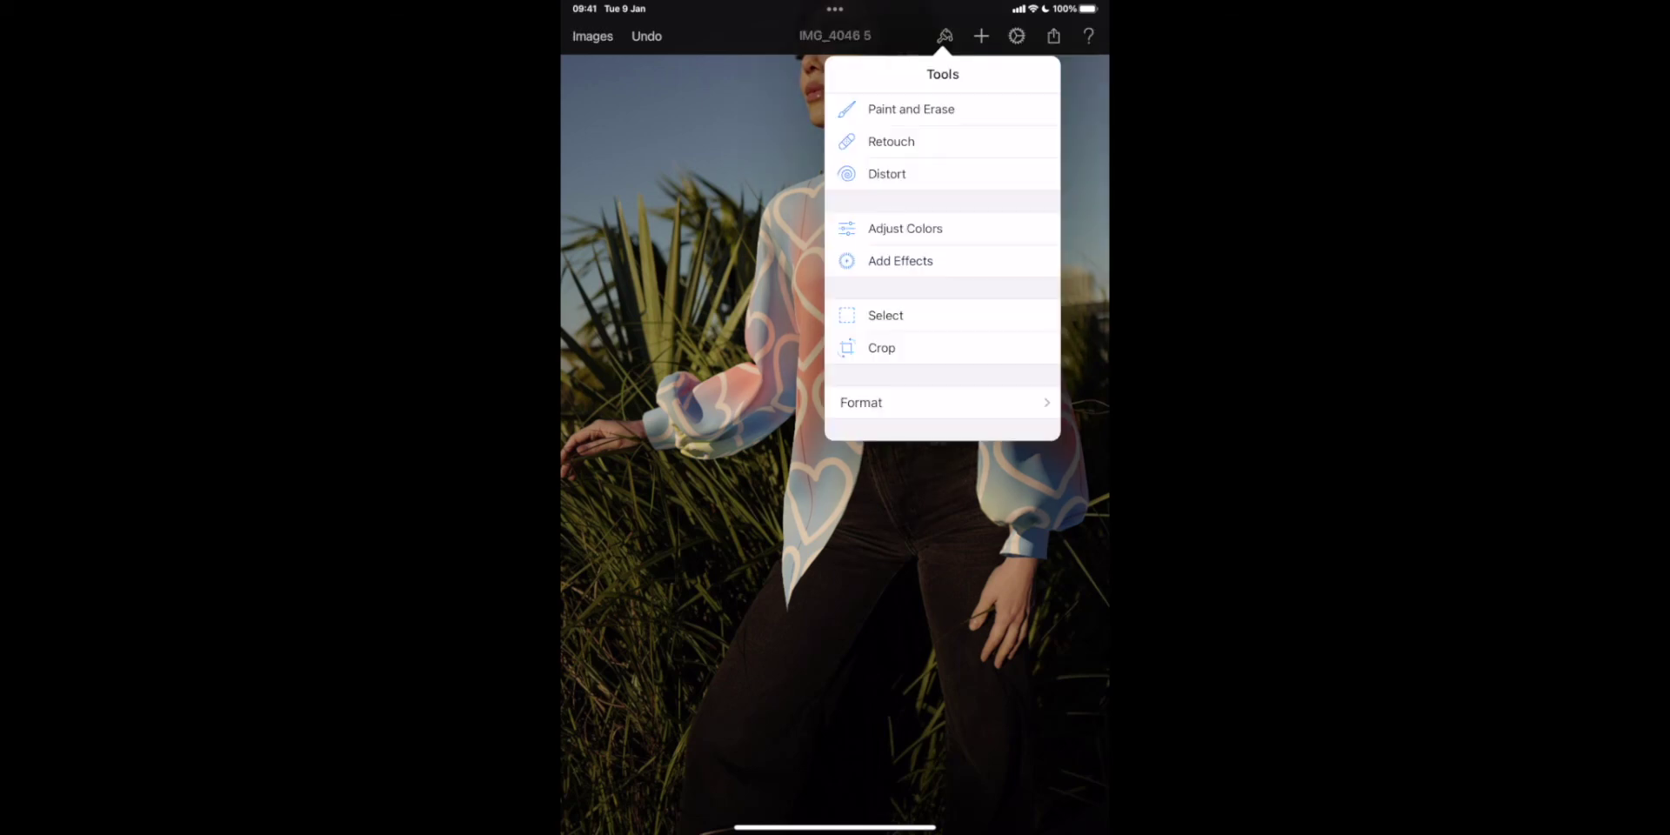
Retouch the exposed skin above the yellow band with the Repair tool
{"action": "left_click", "coordinate": [887, 138]}
{"action": "left_click", "coordinate": [652, 213]}
{"action": "scroll", "coordinate": [919, 339], "scroll_direction": "up", "scroll_amount": 5}
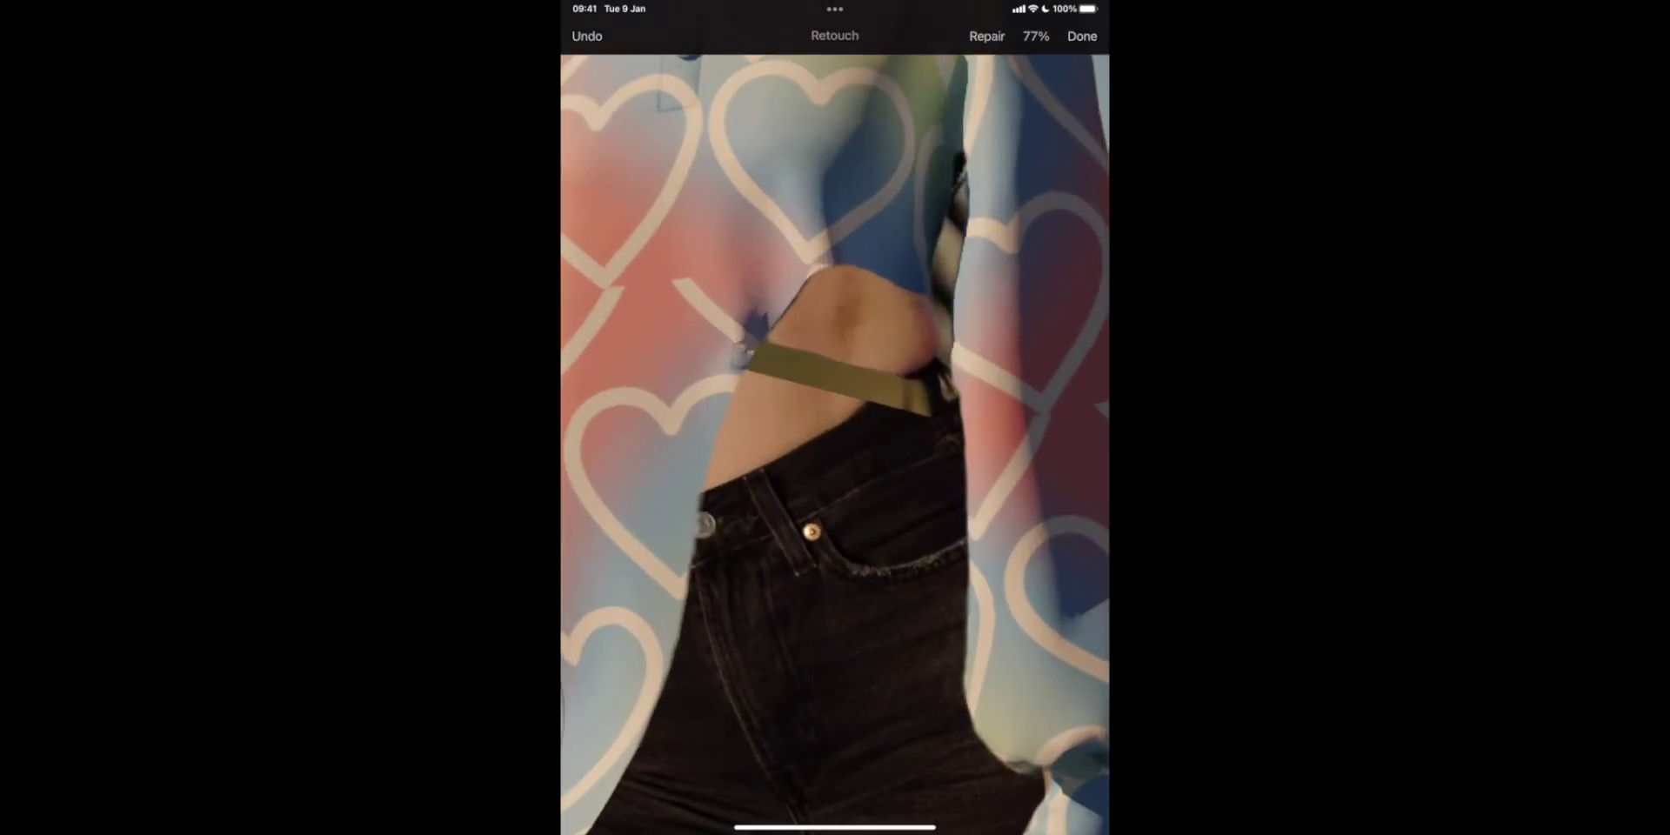
{"action": "mouse_move", "coordinate": [836, 308]}
{"action": "left_mouse_down"}
{"action": "mouse_move", "coordinate": [854, 335]}
{"action": "mouse_move", "coordinate": [842, 294]}
{"action": "mouse_move", "coordinate": [867, 300]}
{"action": "mouse_move", "coordinate": [801, 315]}
{"action": "mouse_move", "coordinate": [915, 327]}
{"action": "mouse_move", "coordinate": [913, 344]}
{"action": "left_mouse_up"}
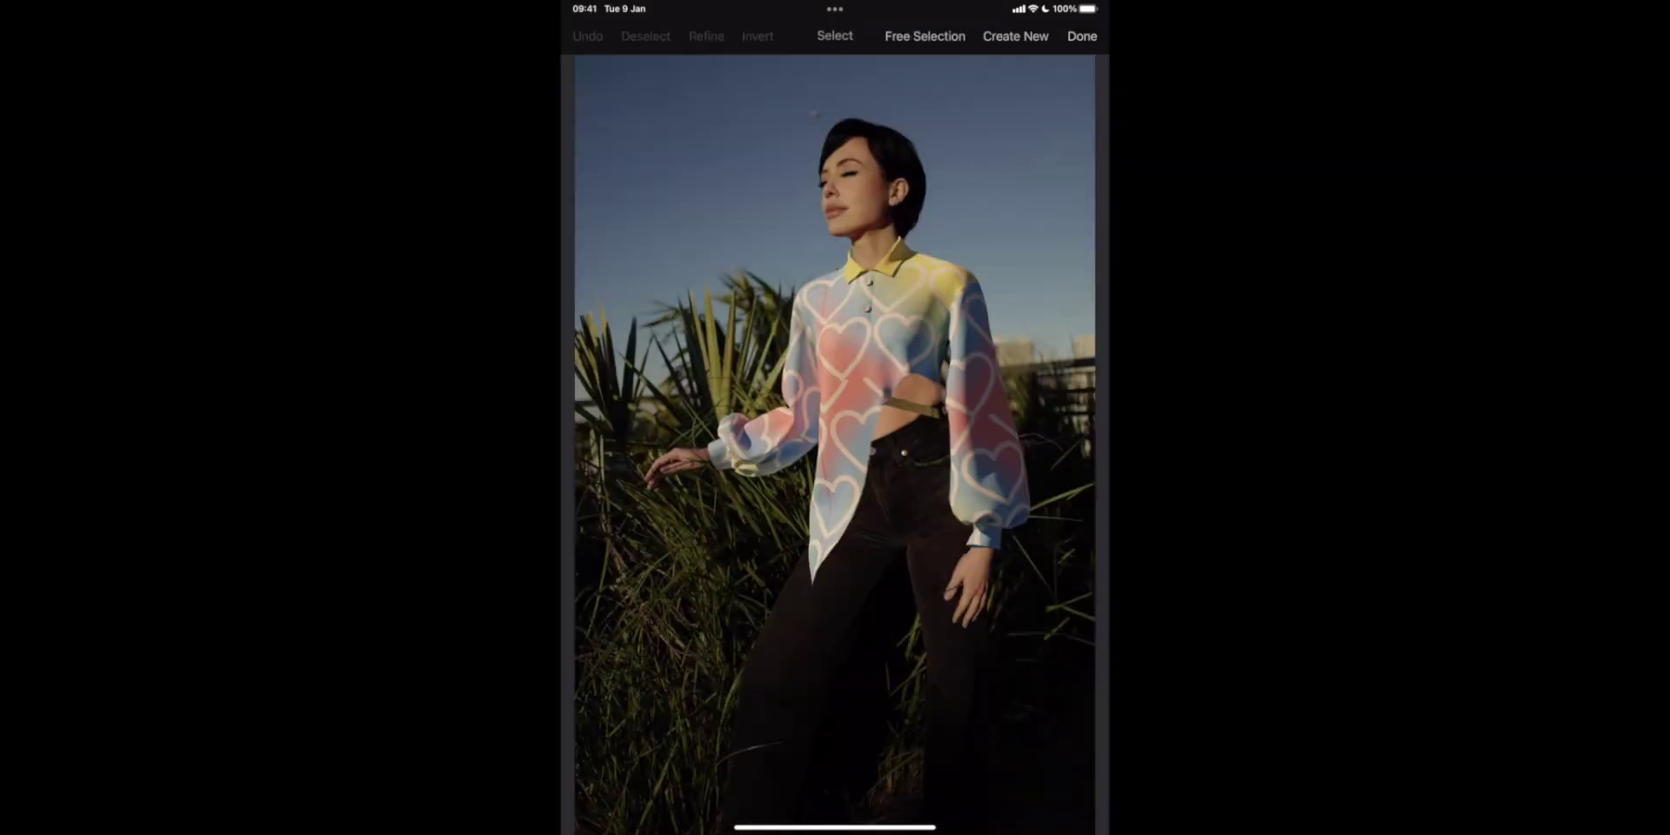
Select the exposed waist and yellow band freehand, warp that area with the Distort tool, and clear the selection
{"action": "scroll", "coordinate": [835, 444], "scroll_direction": "up", "scroll_amount": 5}
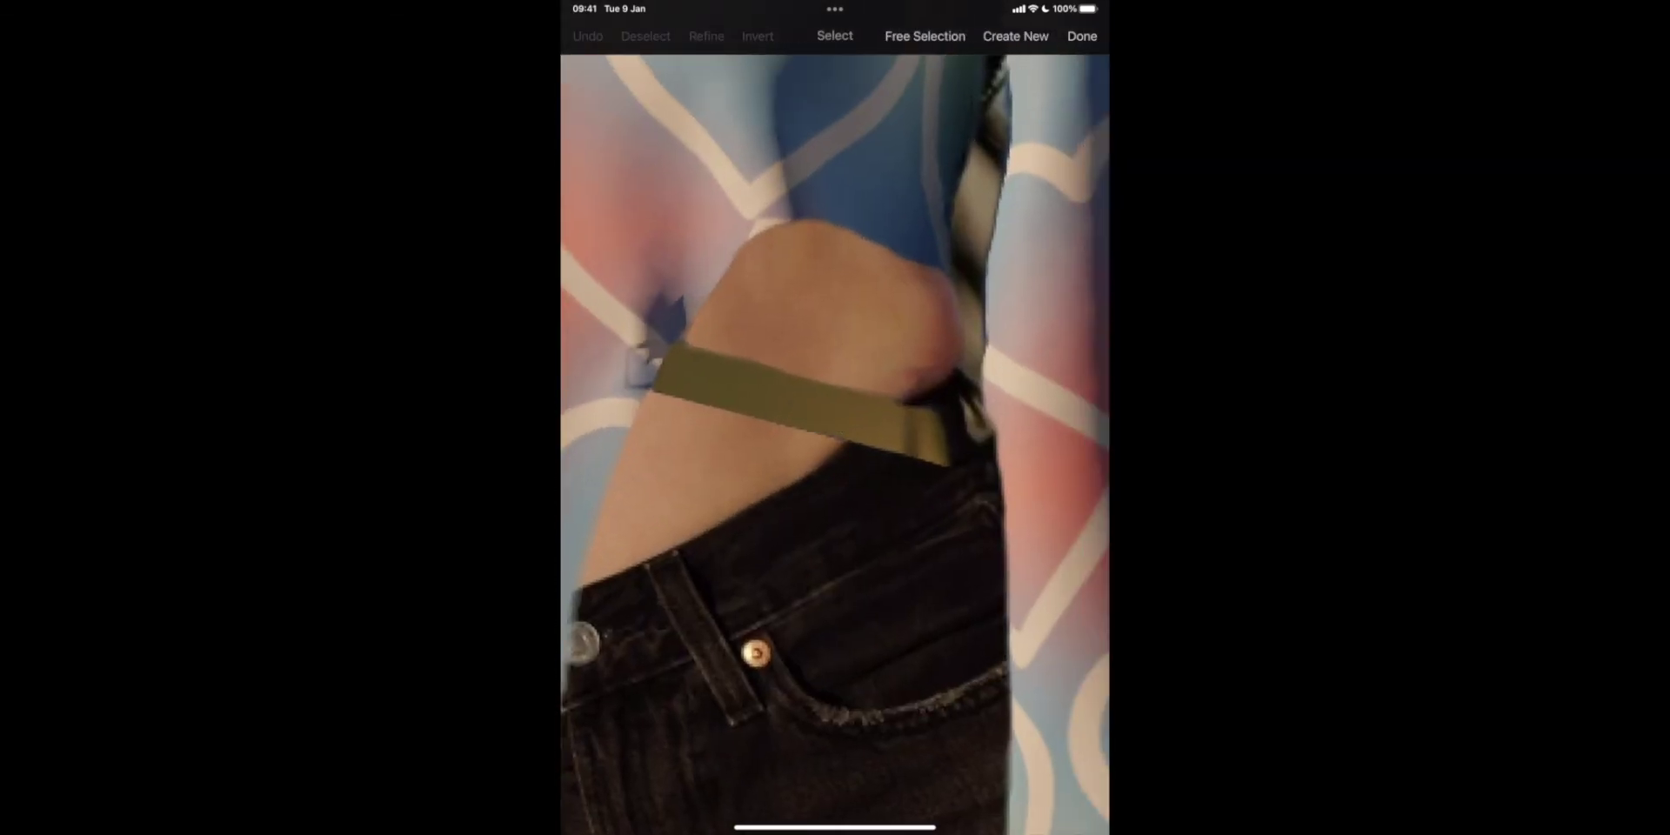
{"action": "mouse_move", "coordinate": [983, 331]}
{"action": "left_mouse_down"}
{"action": "mouse_move", "coordinate": [1001, 504]}
{"action": "mouse_move", "coordinate": [918, 640]}
{"action": "mouse_move", "coordinate": [640, 483]}
{"action": "mouse_move", "coordinate": [944, 303]}
{"action": "mouse_move", "coordinate": [983, 327]}
{"action": "left_mouse_up"}
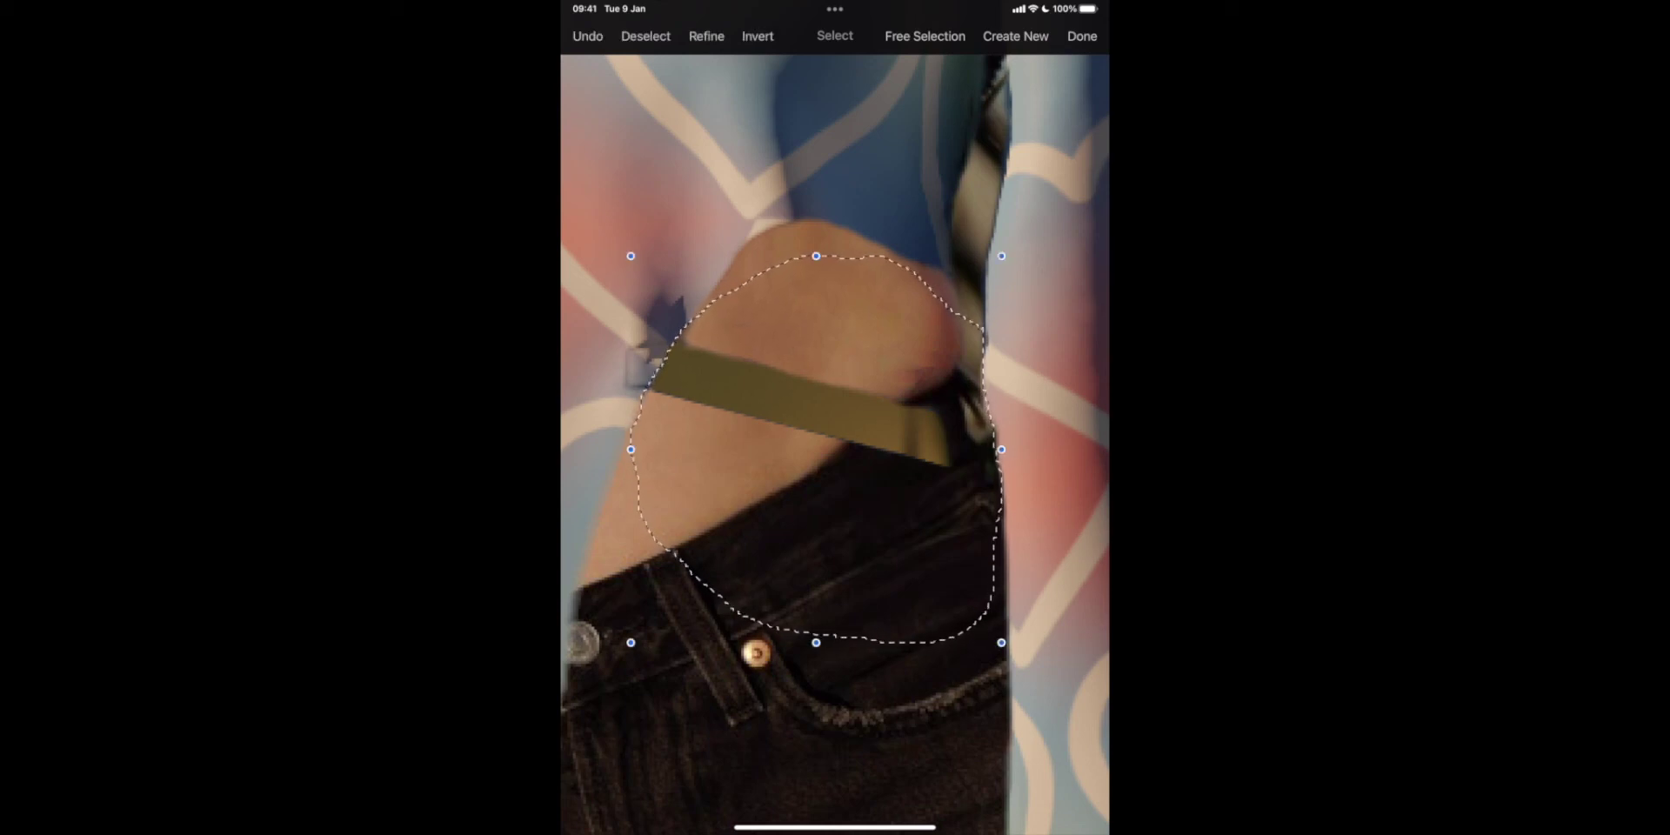
{"action": "left_click", "coordinate": [1082, 36]}
{"action": "left_click", "coordinate": [945, 33]}
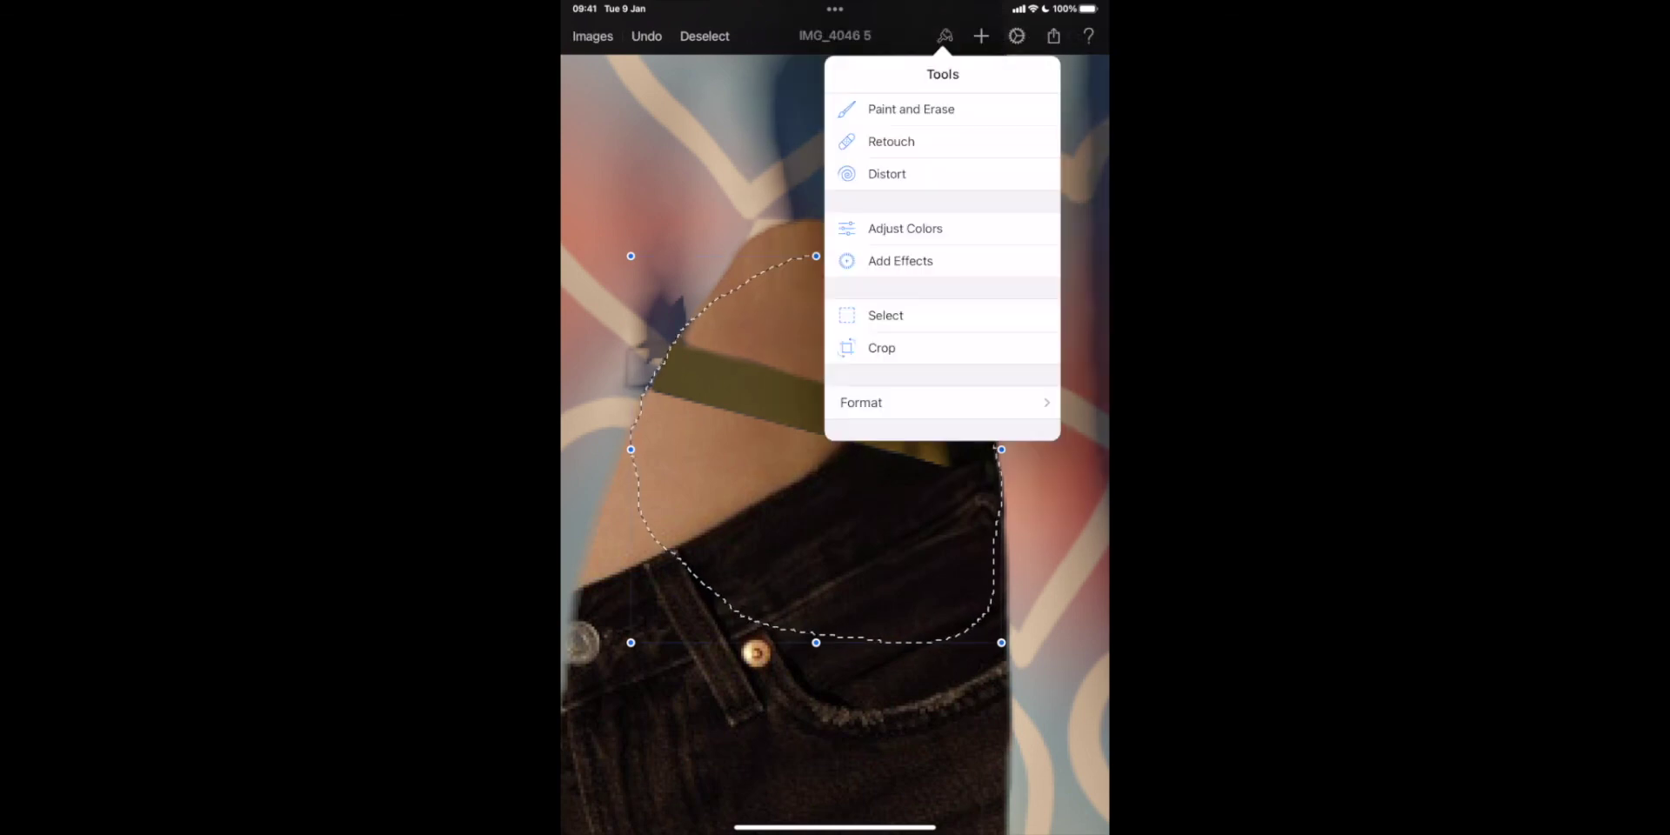
{"action": "left_click", "coordinate": [887, 172]}
{"action": "left_click", "coordinate": [671, 181]}
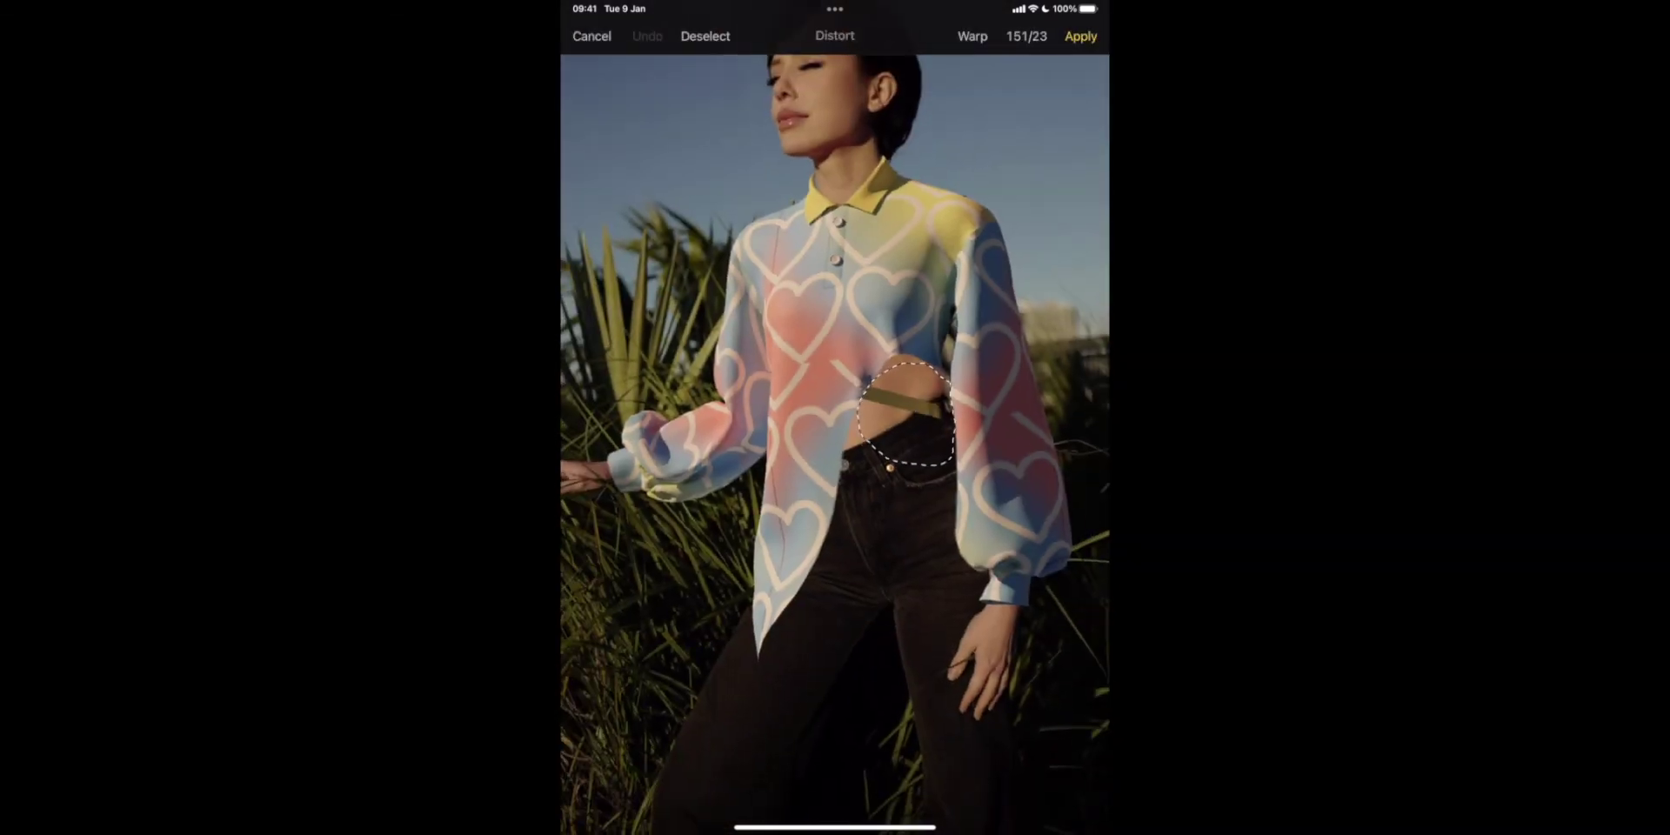
{"action": "left_click_drag", "start_coordinate": [877, 428], "coordinate": [876, 419]}
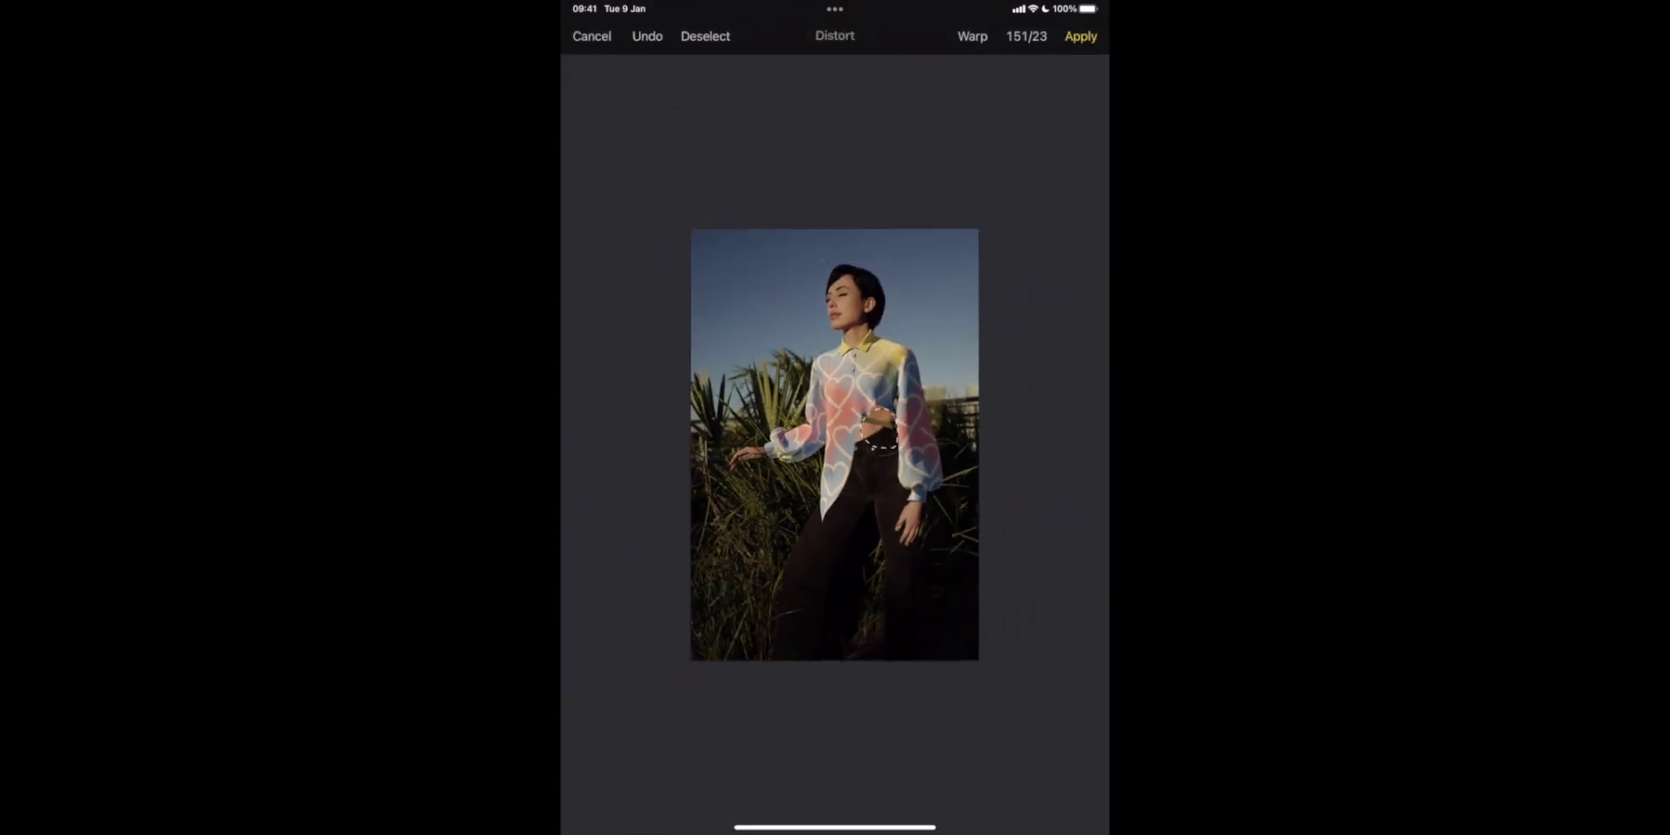
{"action": "left_click", "coordinate": [705, 36]}
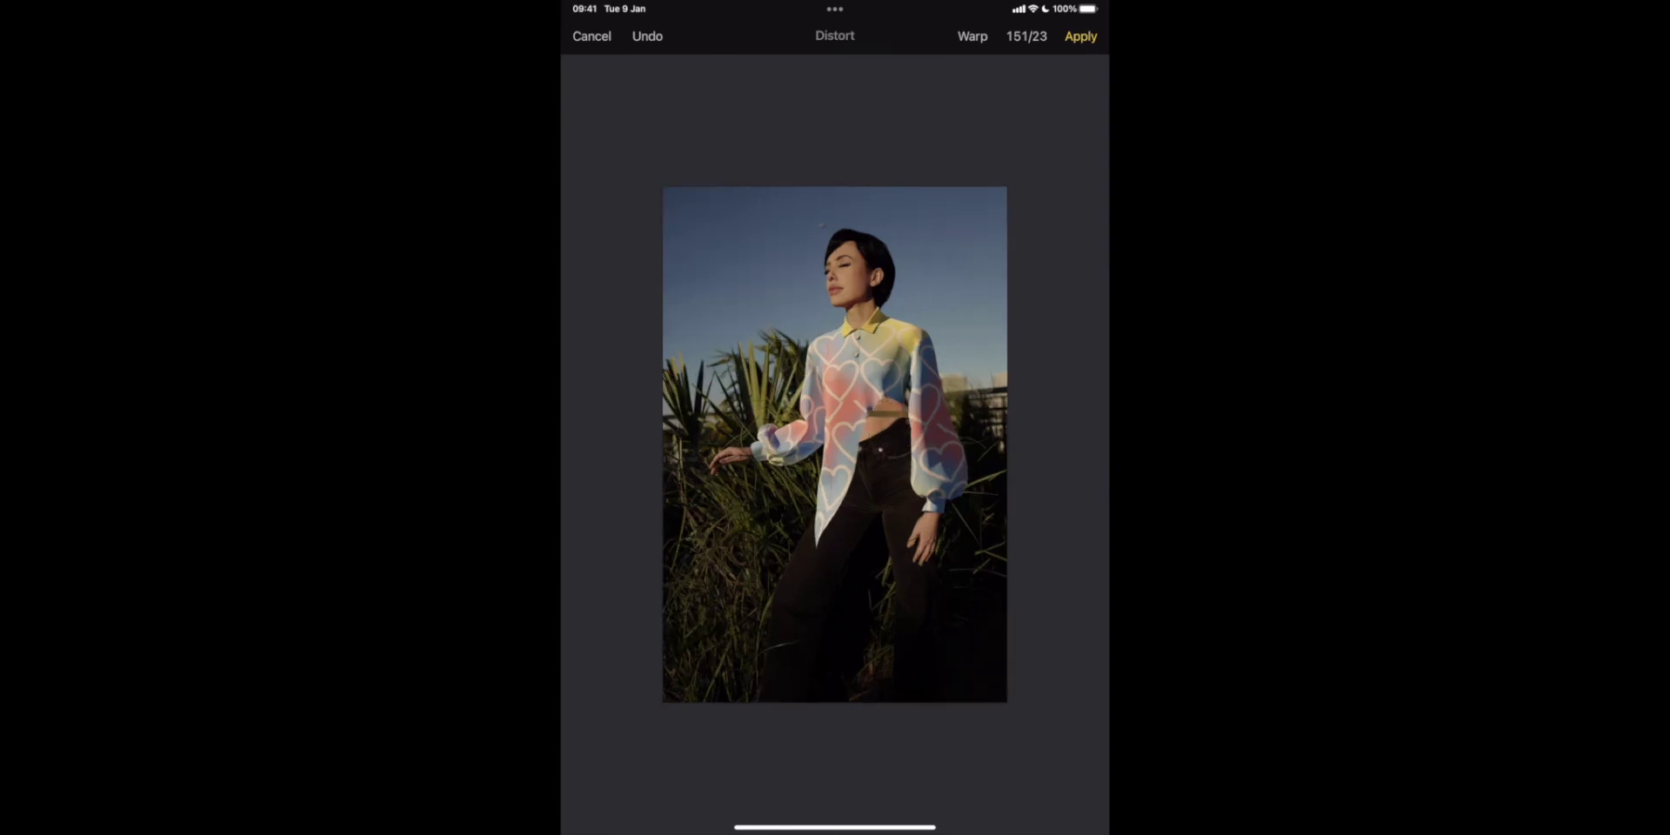
Warp the sleeve's inner edge slightly and stretch the front panel's tip downward, and apply the distortion
{"action": "left_click_drag", "start_coordinate": [917, 474], "coordinate": [911, 474]}
{"action": "left_click_drag", "start_coordinate": [817, 541], "coordinate": [810, 566]}
{"action": "left_click", "coordinate": [1080, 36]}
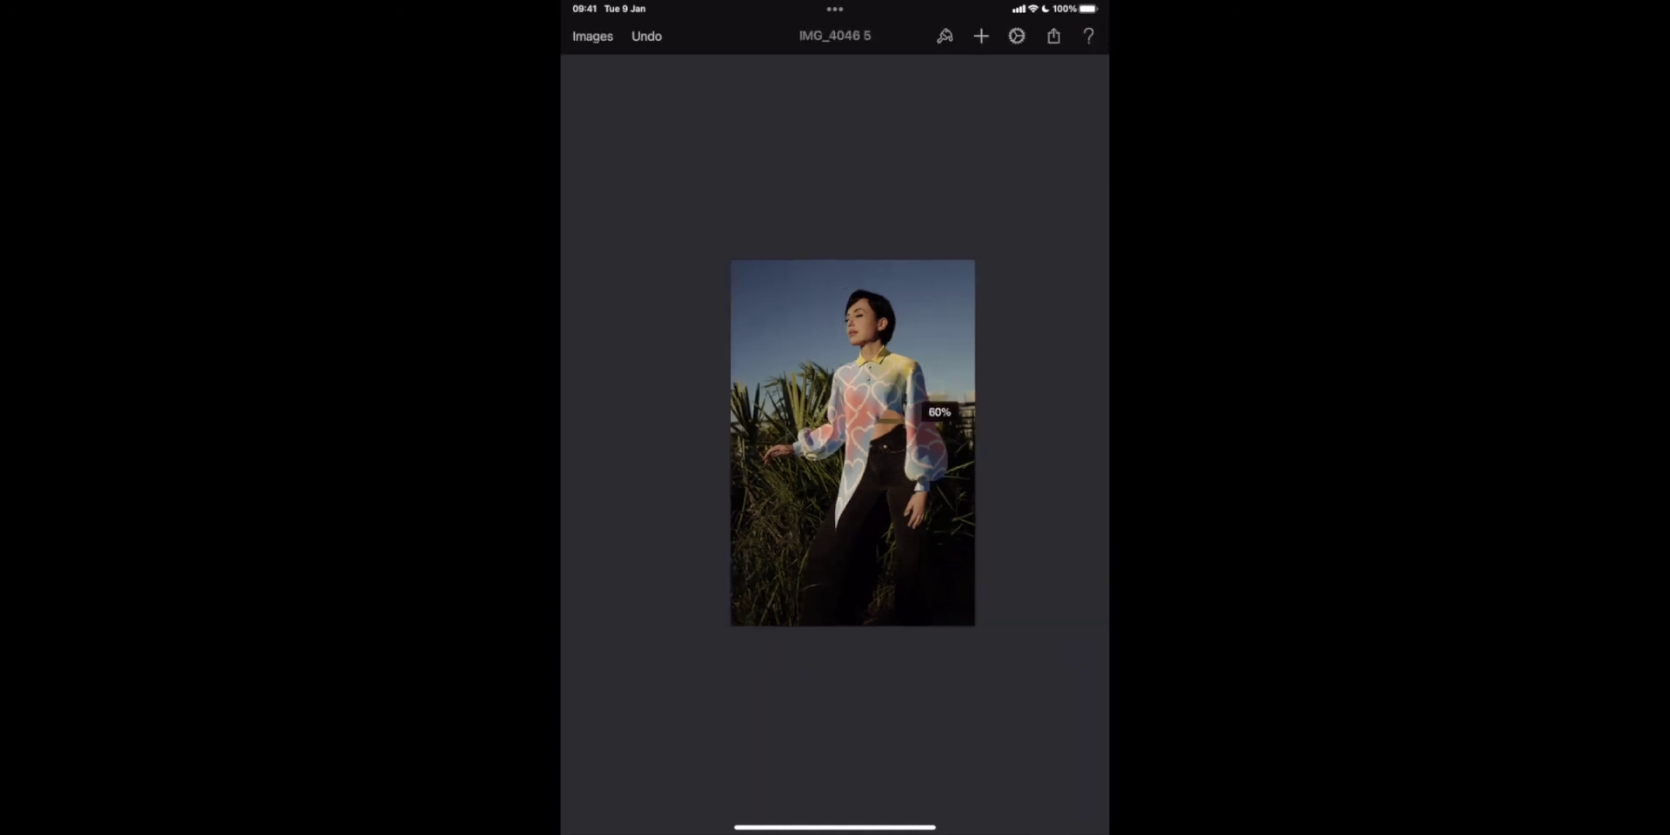
Display the layers, inspect the composite up close, and add an empty layer between the garment and the model photo
{"action": "left_click_drag", "start_coordinate": [565, 444], "coordinate": [638, 444]}
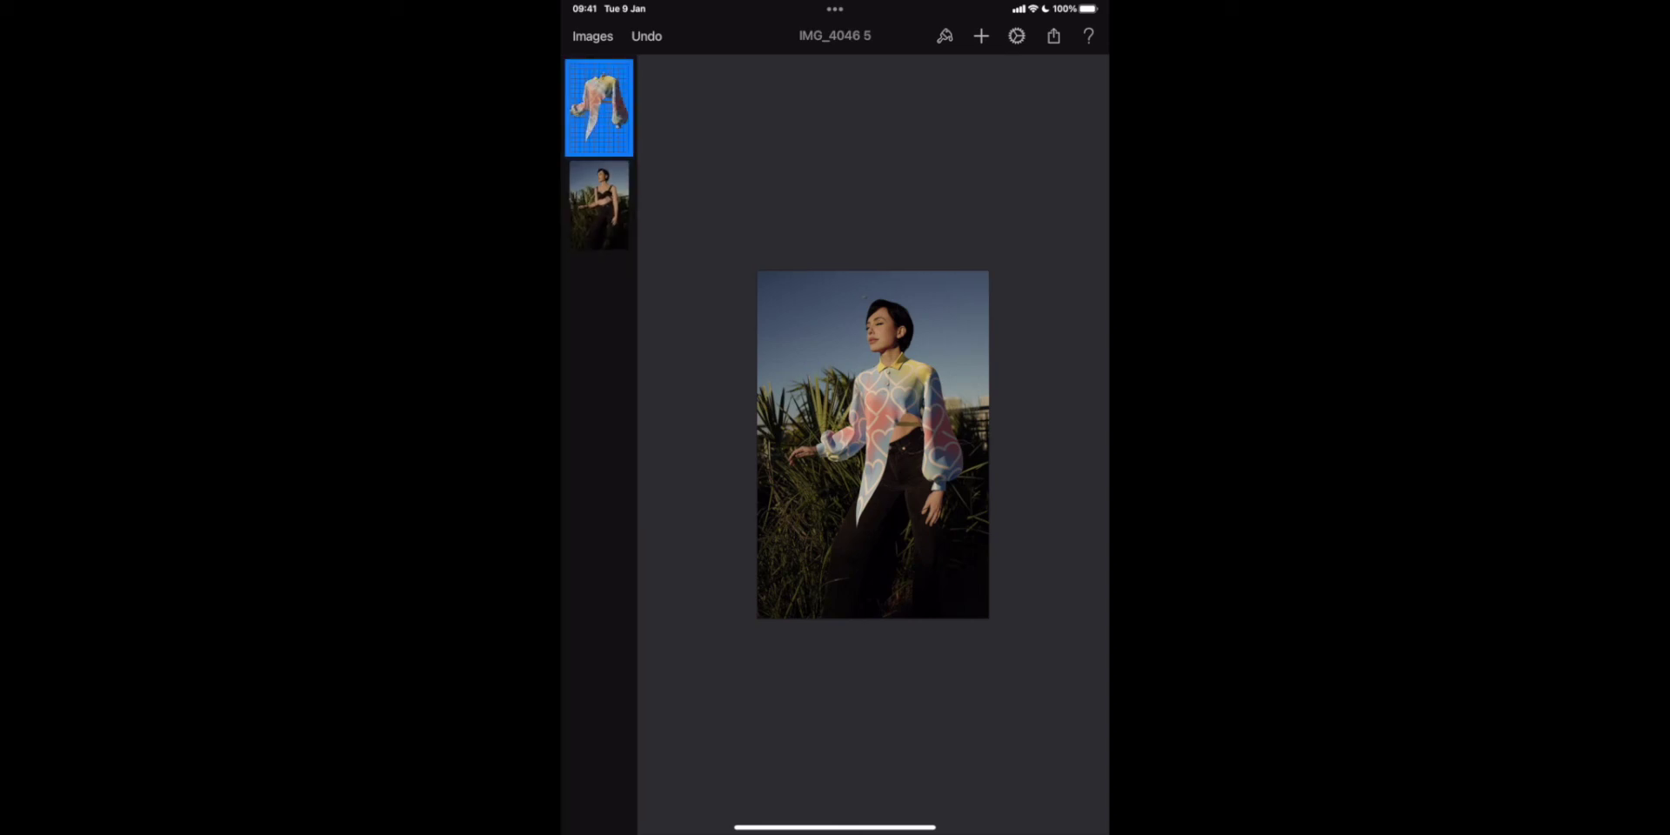
{"action": "scroll", "coordinate": [872, 444], "scroll_direction": "up", "scroll_amount": 5}
{"action": "scroll", "coordinate": [861, 418], "scroll_direction": "up", "scroll_amount": 4}
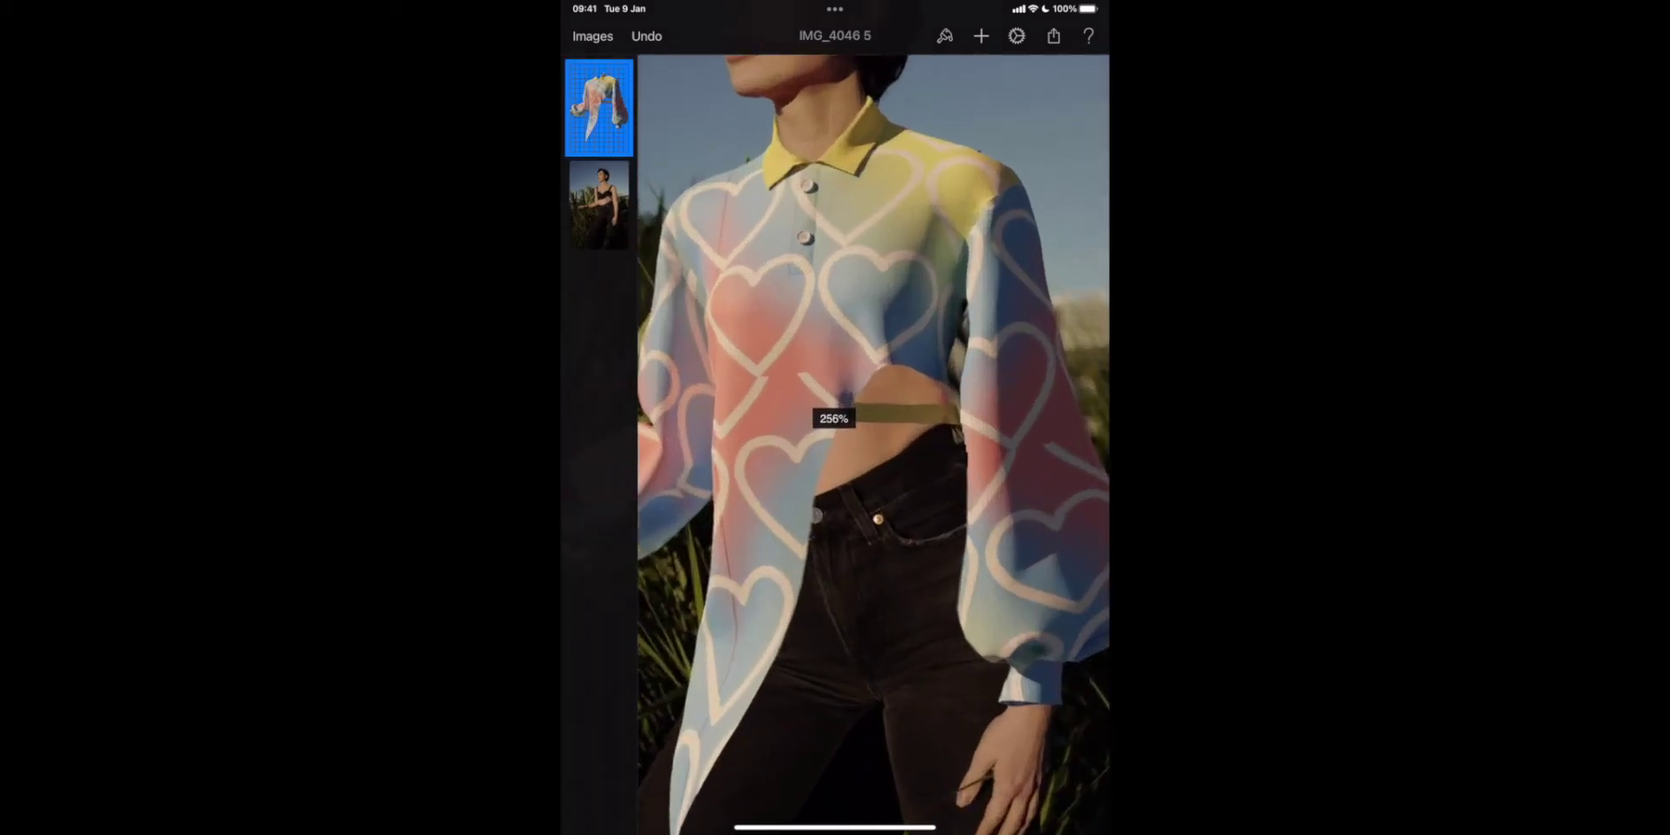
{"action": "scroll", "coordinate": [878, 475], "scroll_direction": "down", "scroll_amount": 6}
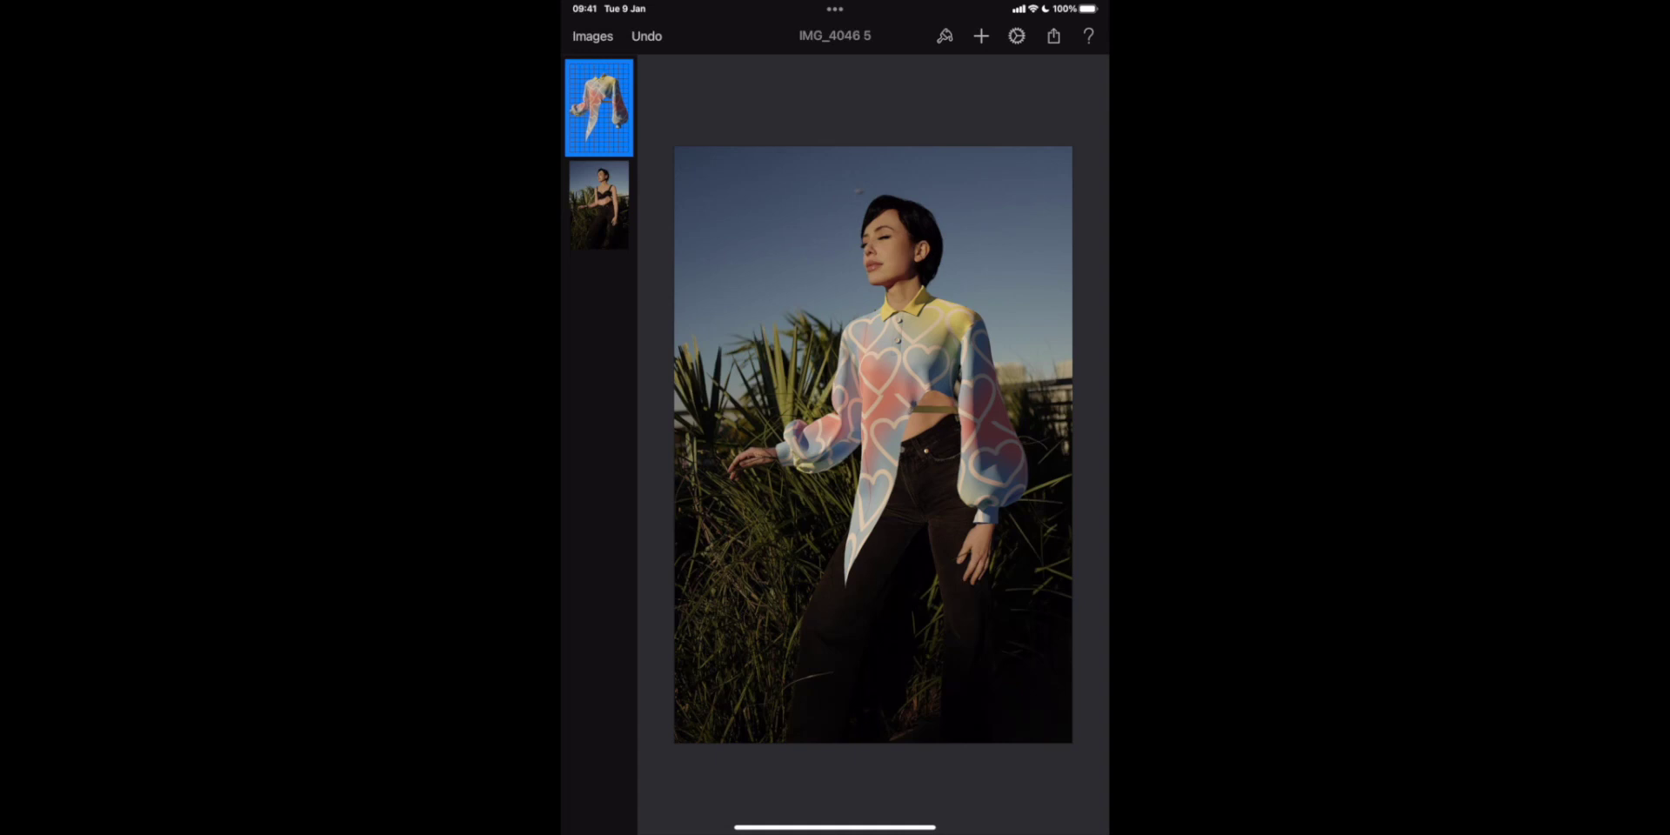
{"action": "left_click", "coordinate": [980, 36]}
{"action": "left_click", "coordinate": [953, 73]}
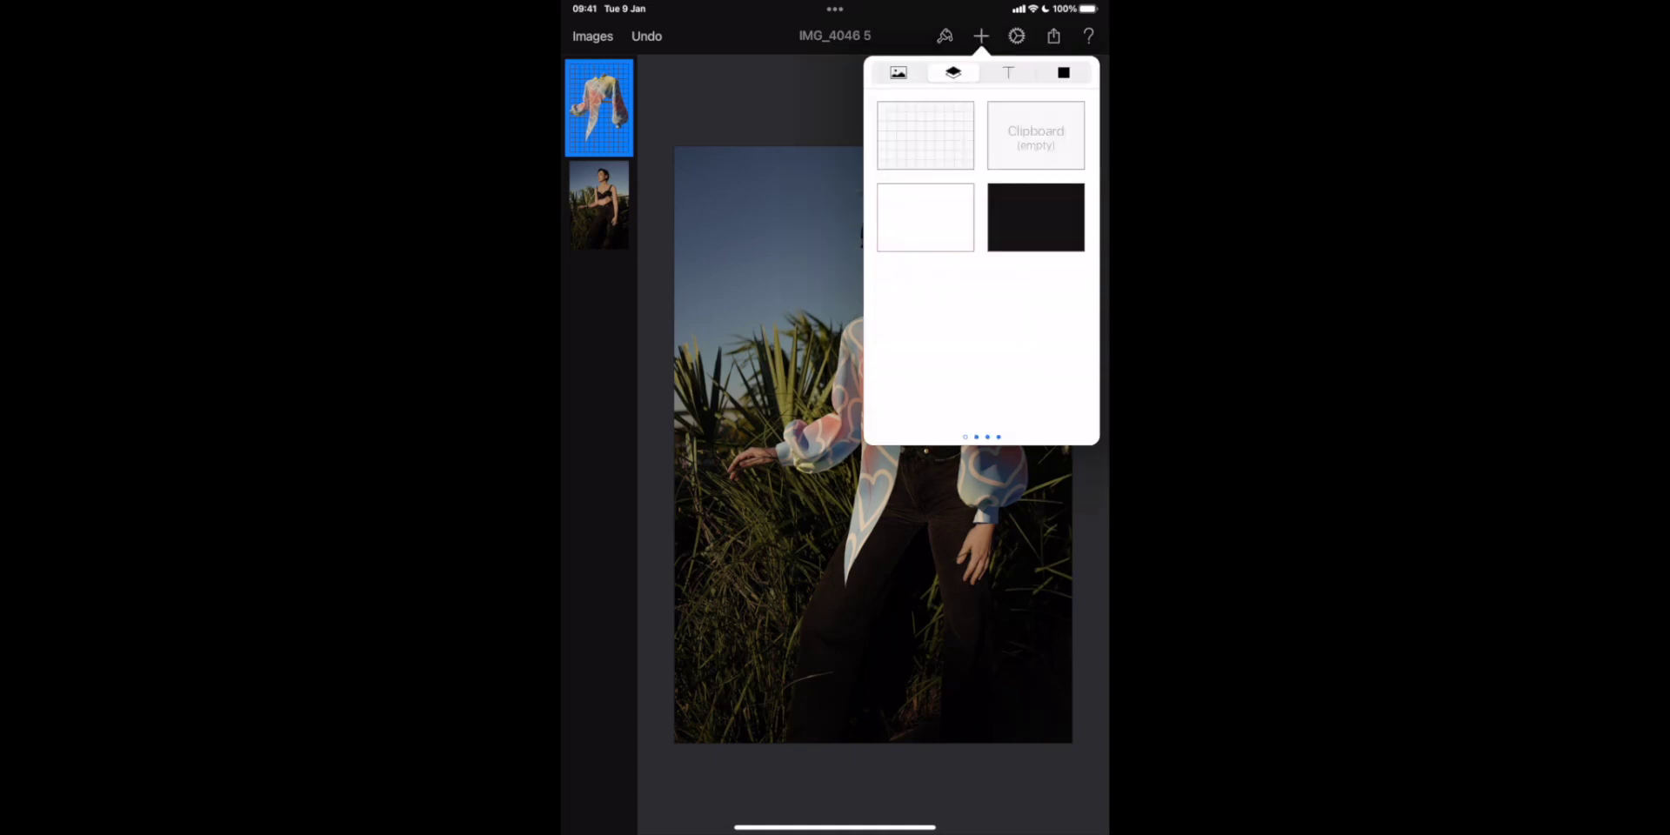
{"action": "left_click", "coordinate": [924, 134]}
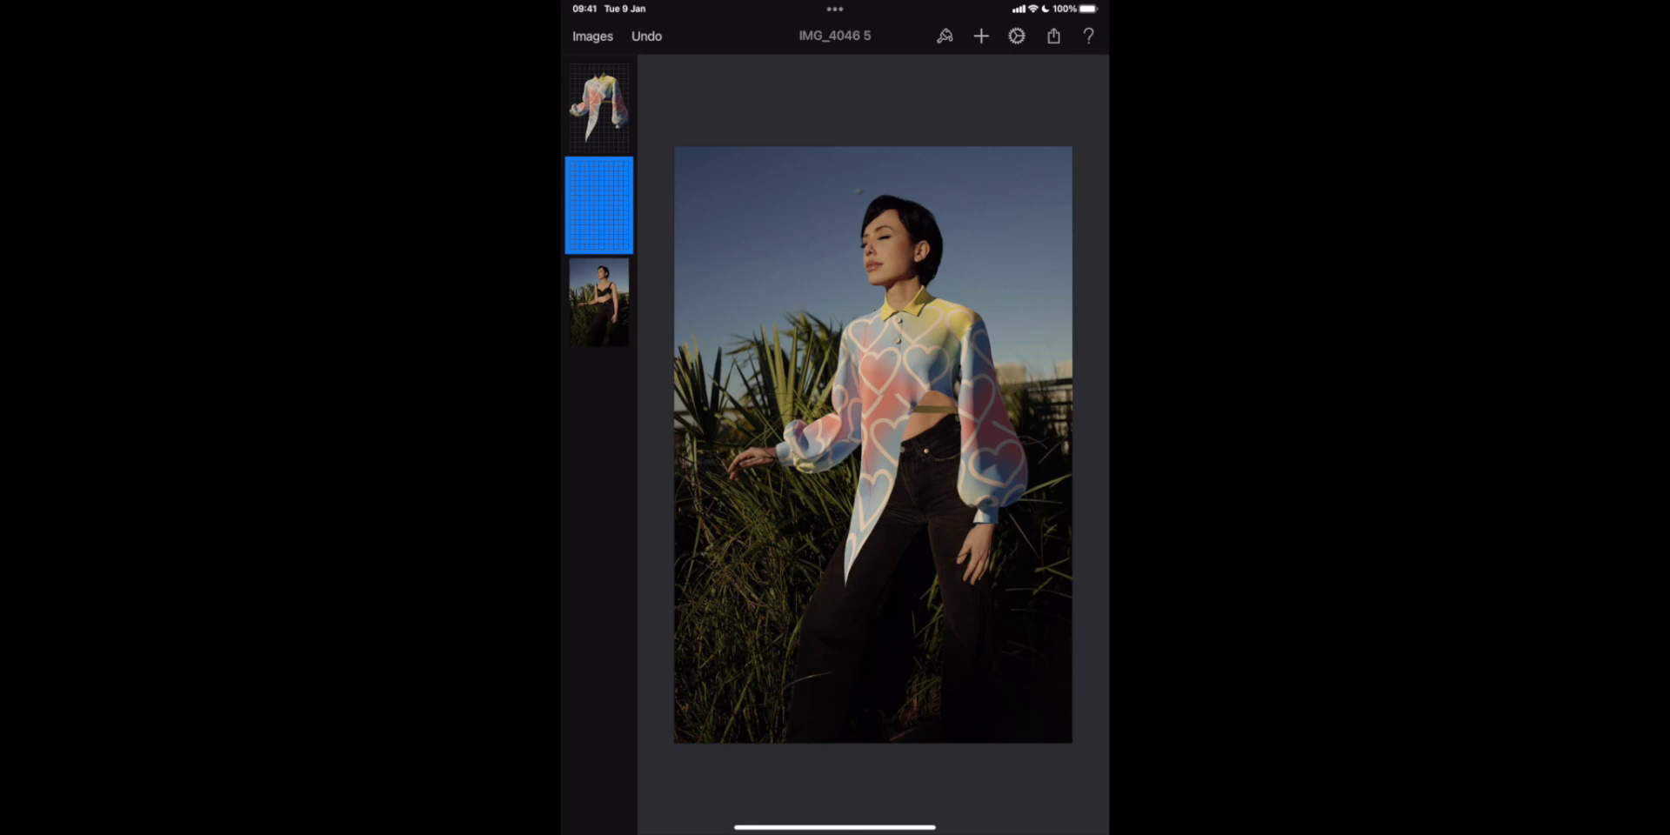
Paint dark shadow strokes on the empty layer along the collar and the garment's front opening, using the Soft brush at 42/100
{"action": "left_click", "coordinate": [945, 35]}
{"action": "left_click", "coordinate": [896, 108]}
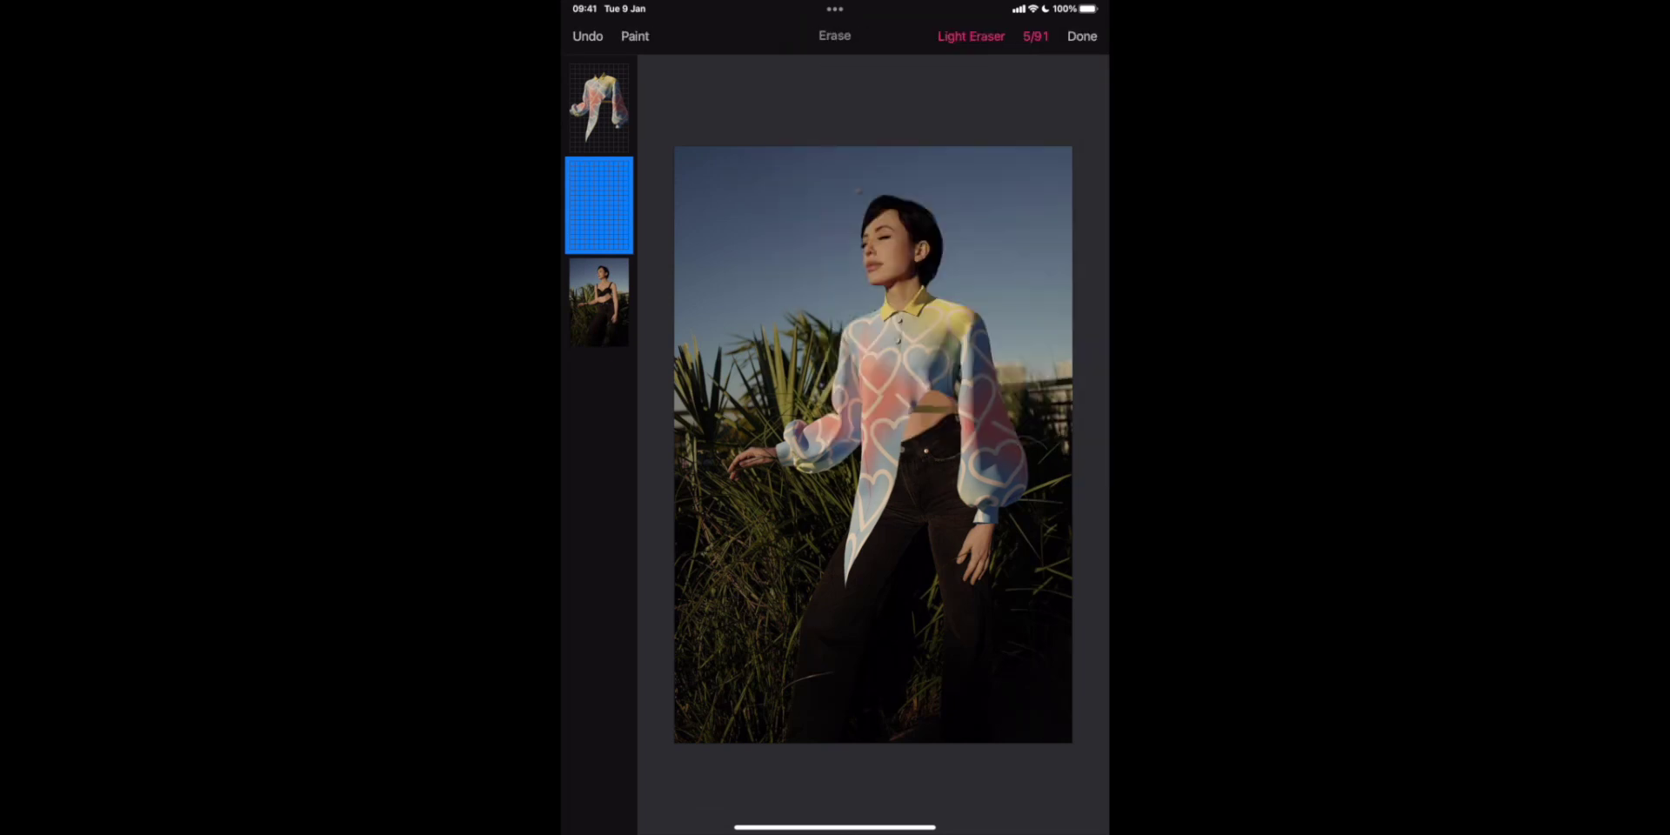
{"action": "scroll", "coordinate": [913, 270], "scroll_direction": "up", "scroll_amount": 5}
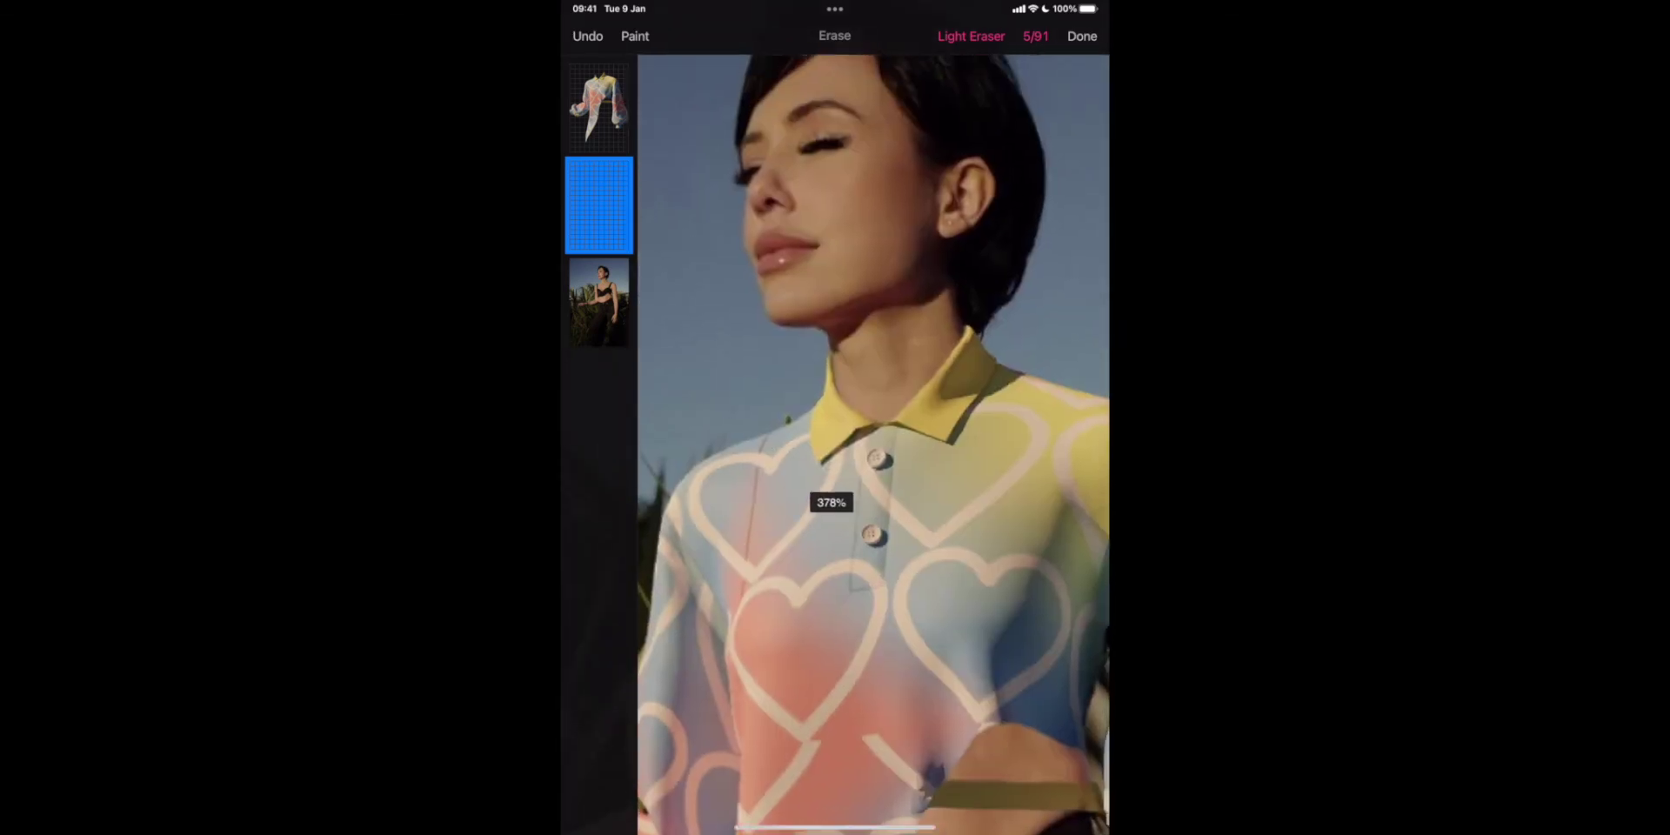
{"action": "left_click", "coordinate": [634, 35]}
{"action": "scroll", "coordinate": [875, 472], "scroll_direction": "up", "scroll_amount": 3}
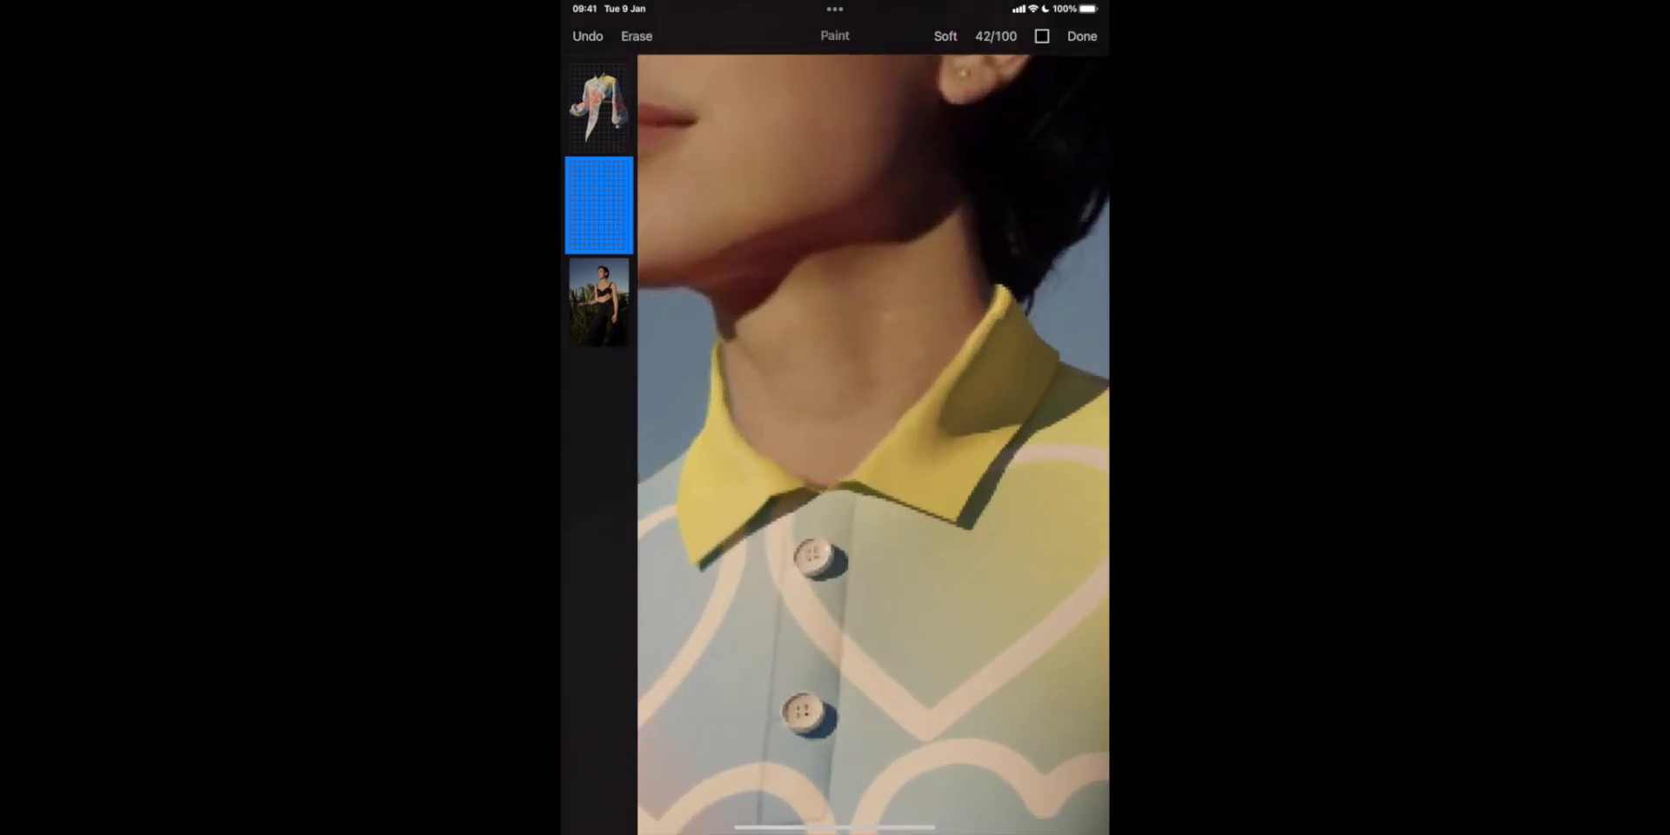
{"action": "left_click", "coordinate": [945, 36]}
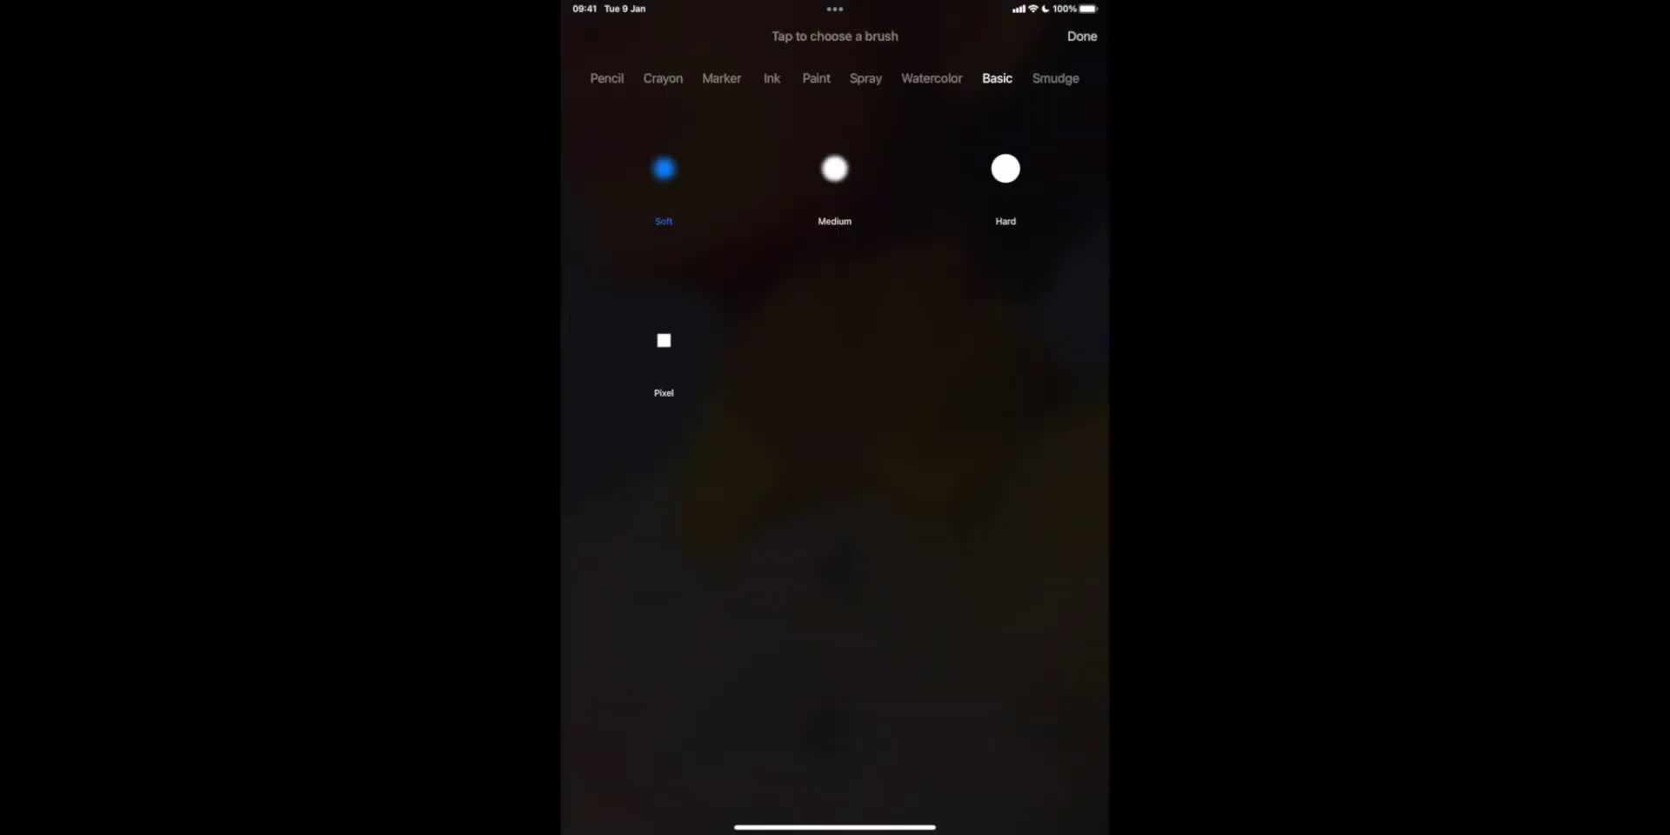
{"action": "left_click", "coordinate": [1082, 35]}
{"action": "mouse_move", "coordinate": [748, 348]}
{"action": "left_mouse_down"}
{"action": "mouse_move", "coordinate": [774, 445]}
{"action": "mouse_move", "coordinate": [835, 479]}
{"action": "mouse_move", "coordinate": [987, 283]}
{"action": "mouse_move", "coordinate": [770, 601]}
{"action": "left_mouse_up"}
{"action": "scroll", "coordinate": [874, 443], "scroll_direction": "down", "scroll_amount": 5, "text": "ctrl"}
{"action": "scroll", "coordinate": [931, 609], "scroll_direction": "up", "scroll_amount": 5, "text": "ctrl"}
{"action": "scroll", "coordinate": [875, 443], "scroll_direction": "down", "scroll_amount": 6, "text": "ctrl"}
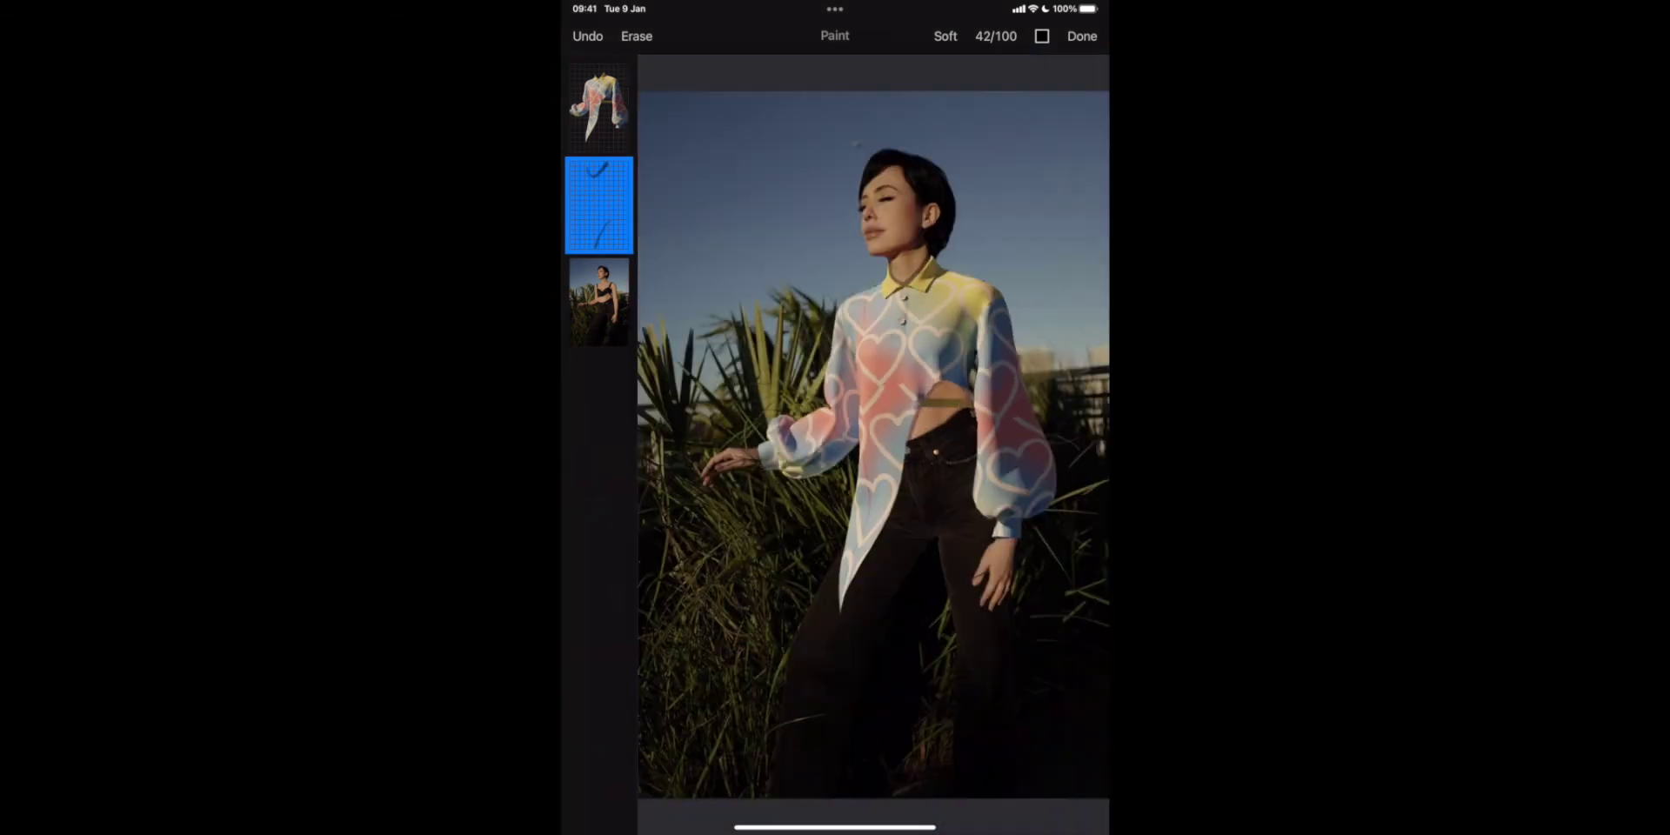
{"action": "scroll", "coordinate": [874, 444], "scroll_direction": "down", "scroll_amount": 3, "text": "ctrl"}
{"action": "left_click", "coordinate": [1082, 35]}
Soften the painted shadow strokes with the Blur effect, adjusting its strength, and apply it
{"action": "scroll", "coordinate": [874, 443], "scroll_direction": "up", "scroll_amount": 5, "text": "ctrl"}
{"action": "left_click", "coordinate": [945, 35]}
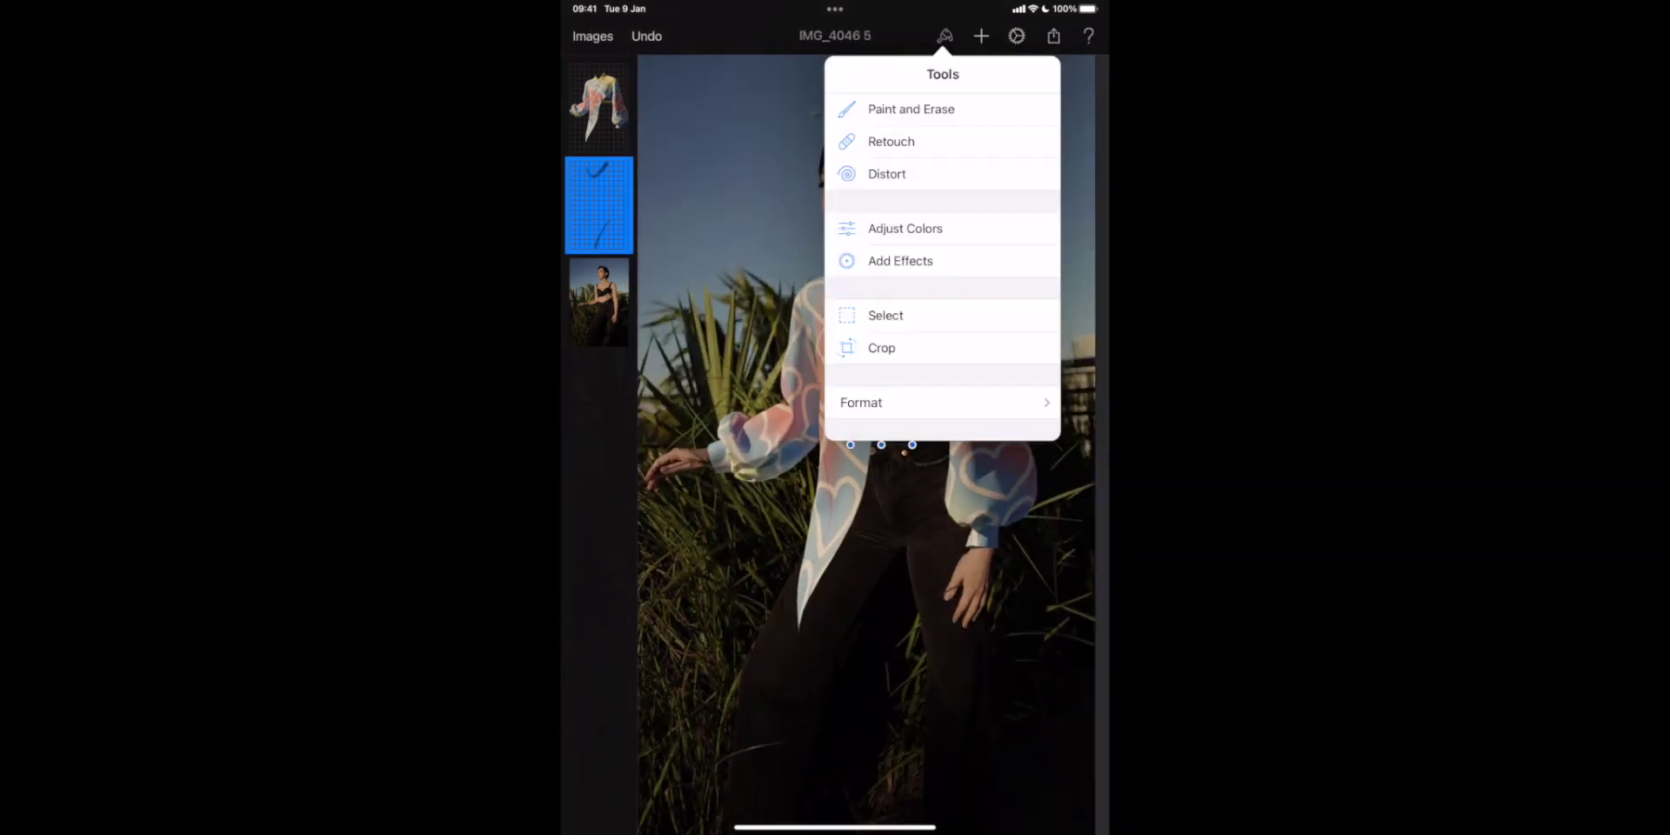
{"action": "left_click", "coordinate": [900, 261]}
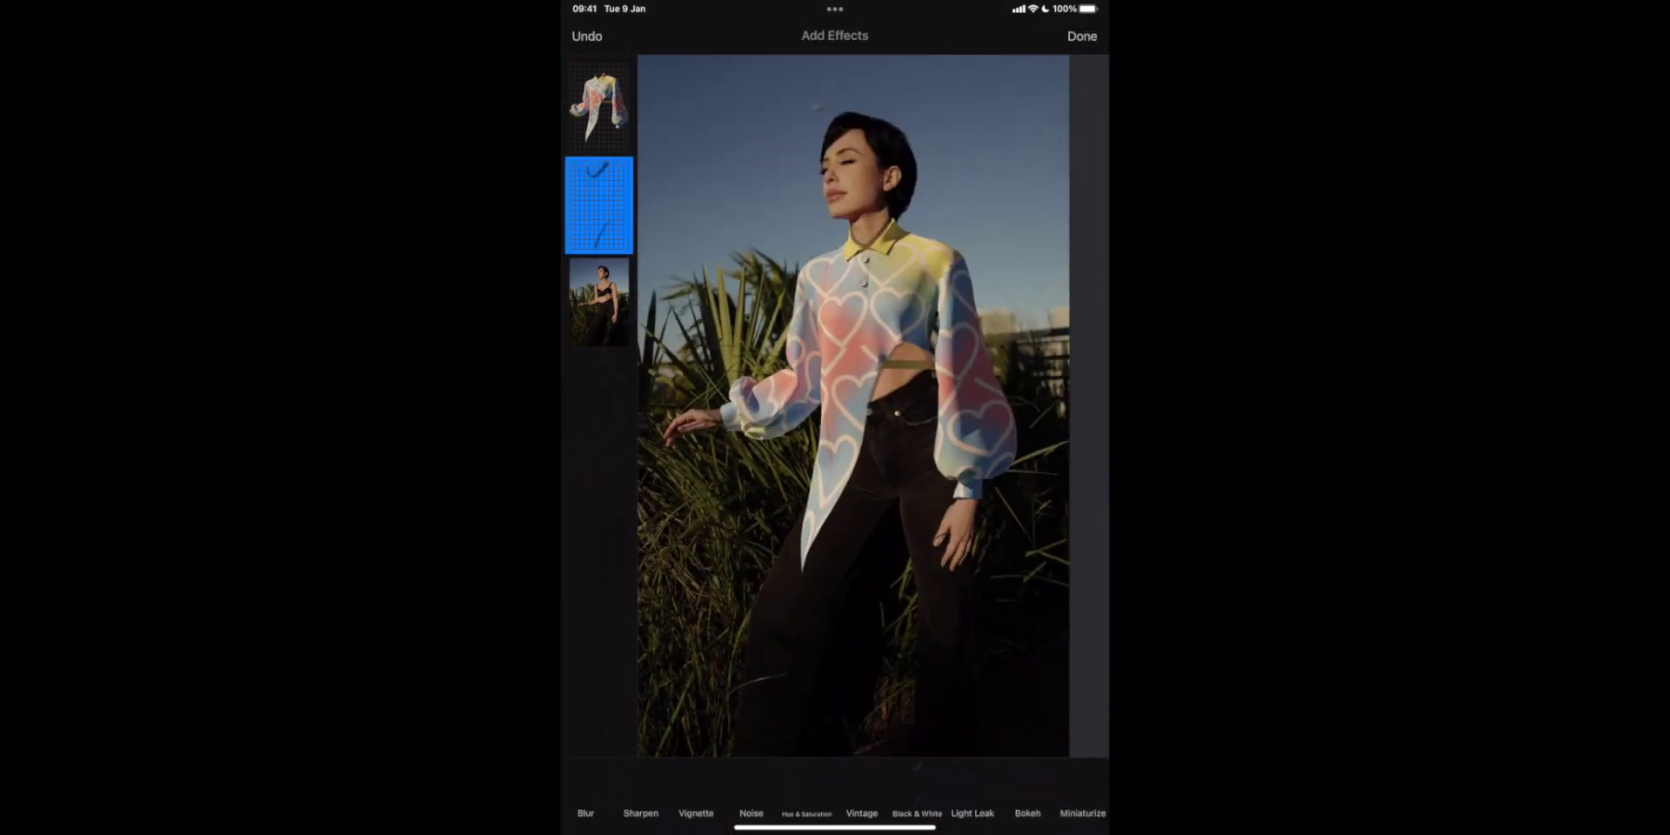
{"action": "left_click", "coordinate": [585, 812]}
{"action": "scroll", "coordinate": [914, 419], "scroll_direction": "up", "scroll_amount": 8, "text": "ctrl"}
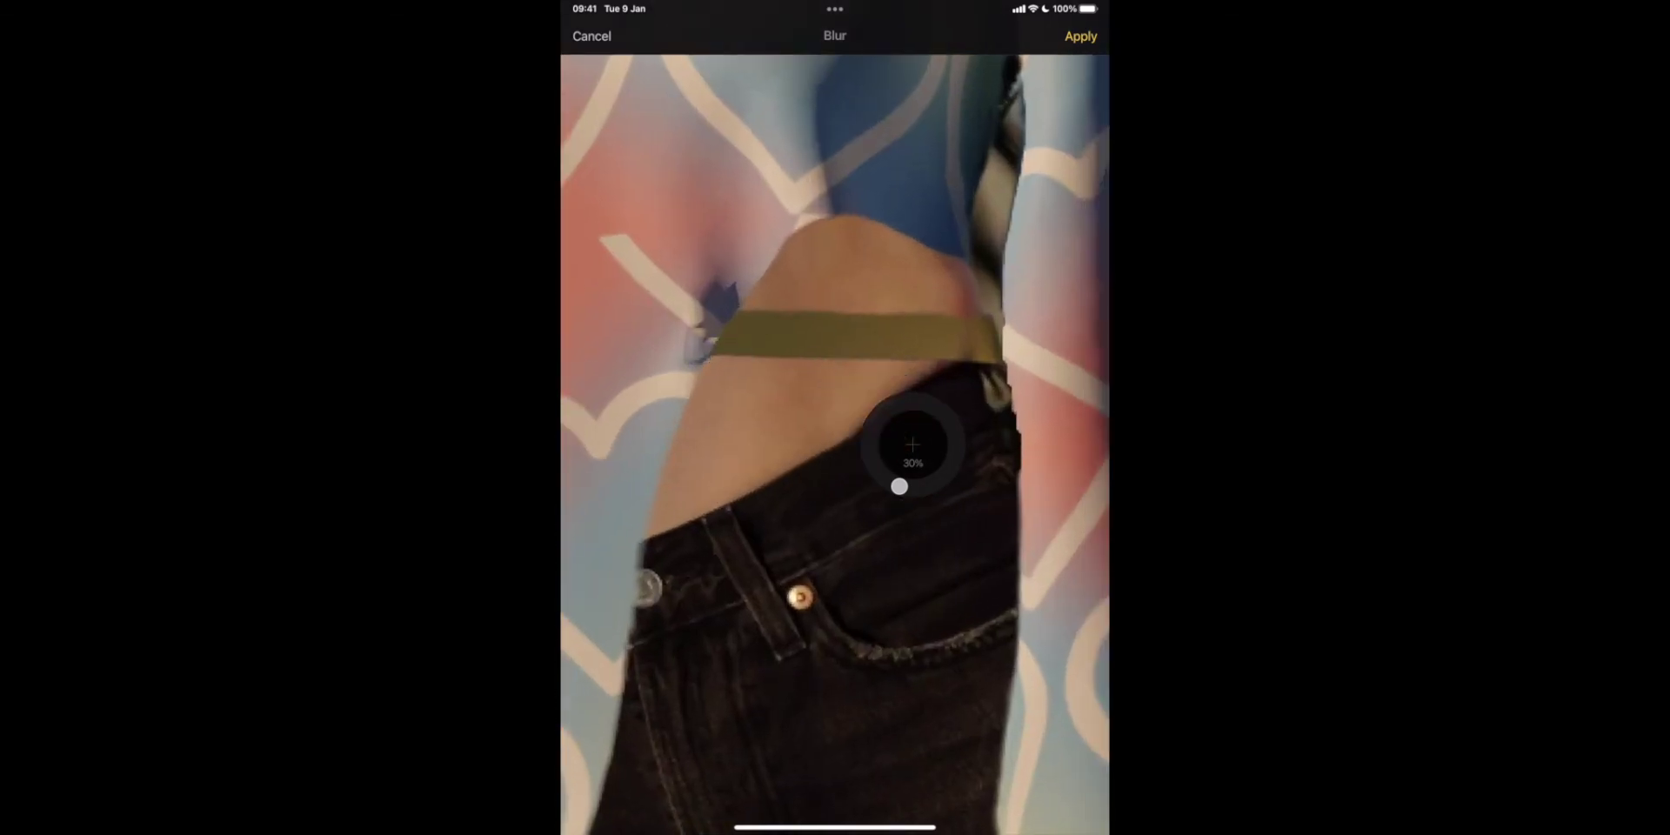
{"action": "left_click_drag", "start_coordinate": [899, 487], "coordinate": [947, 474]}
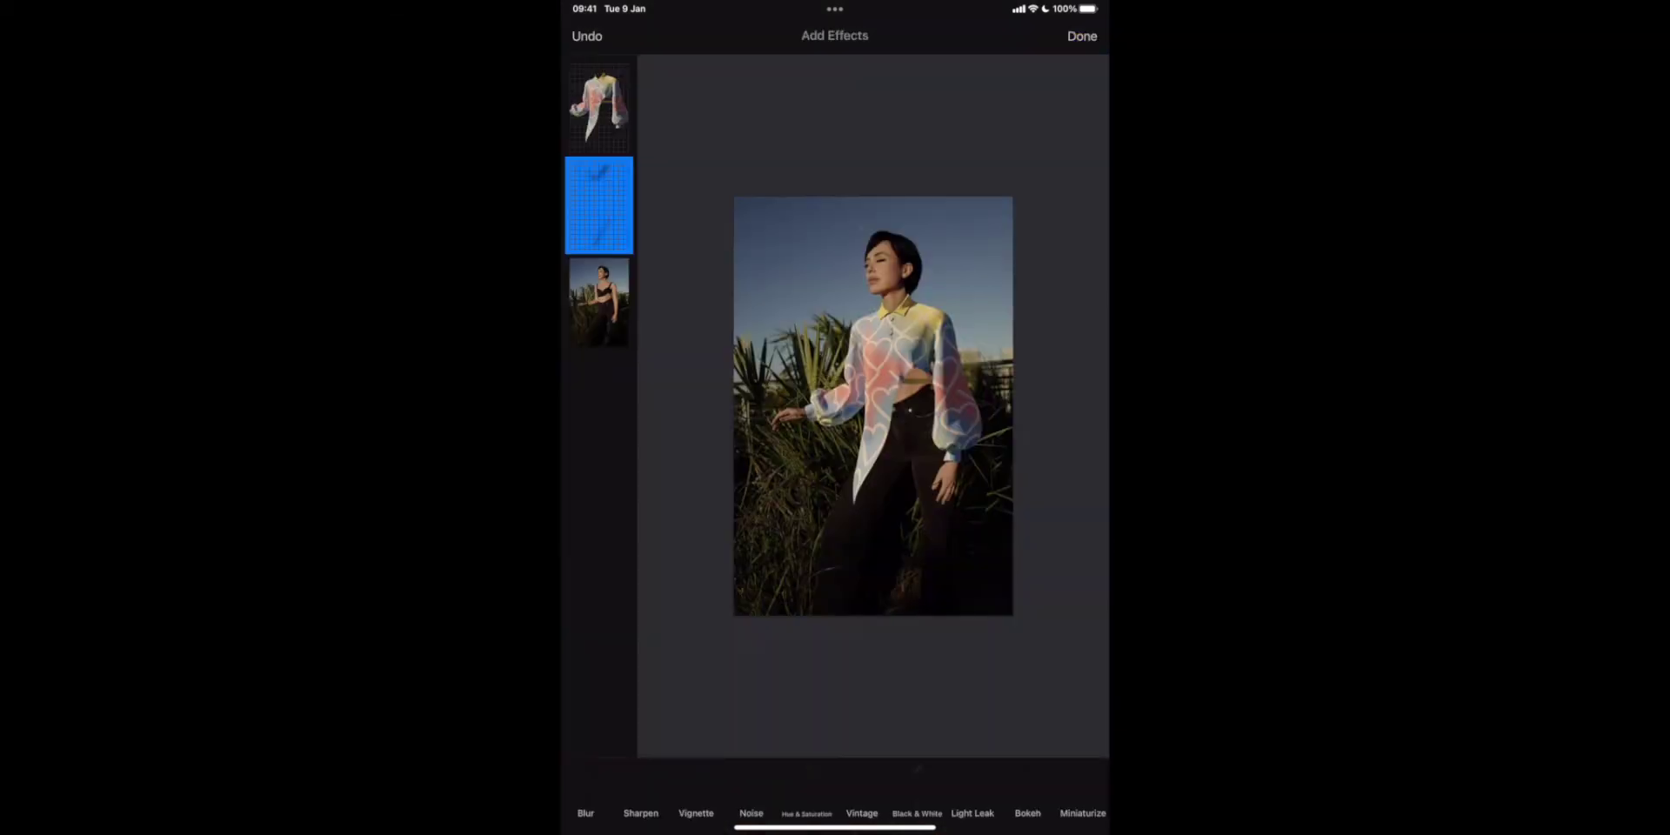
{"action": "left_click", "coordinate": [1082, 35]}
Merge the garment, shadow and model photo layers into a single layer
{"action": "left_click_drag", "start_coordinate": [598, 107], "coordinate": [598, 205]}
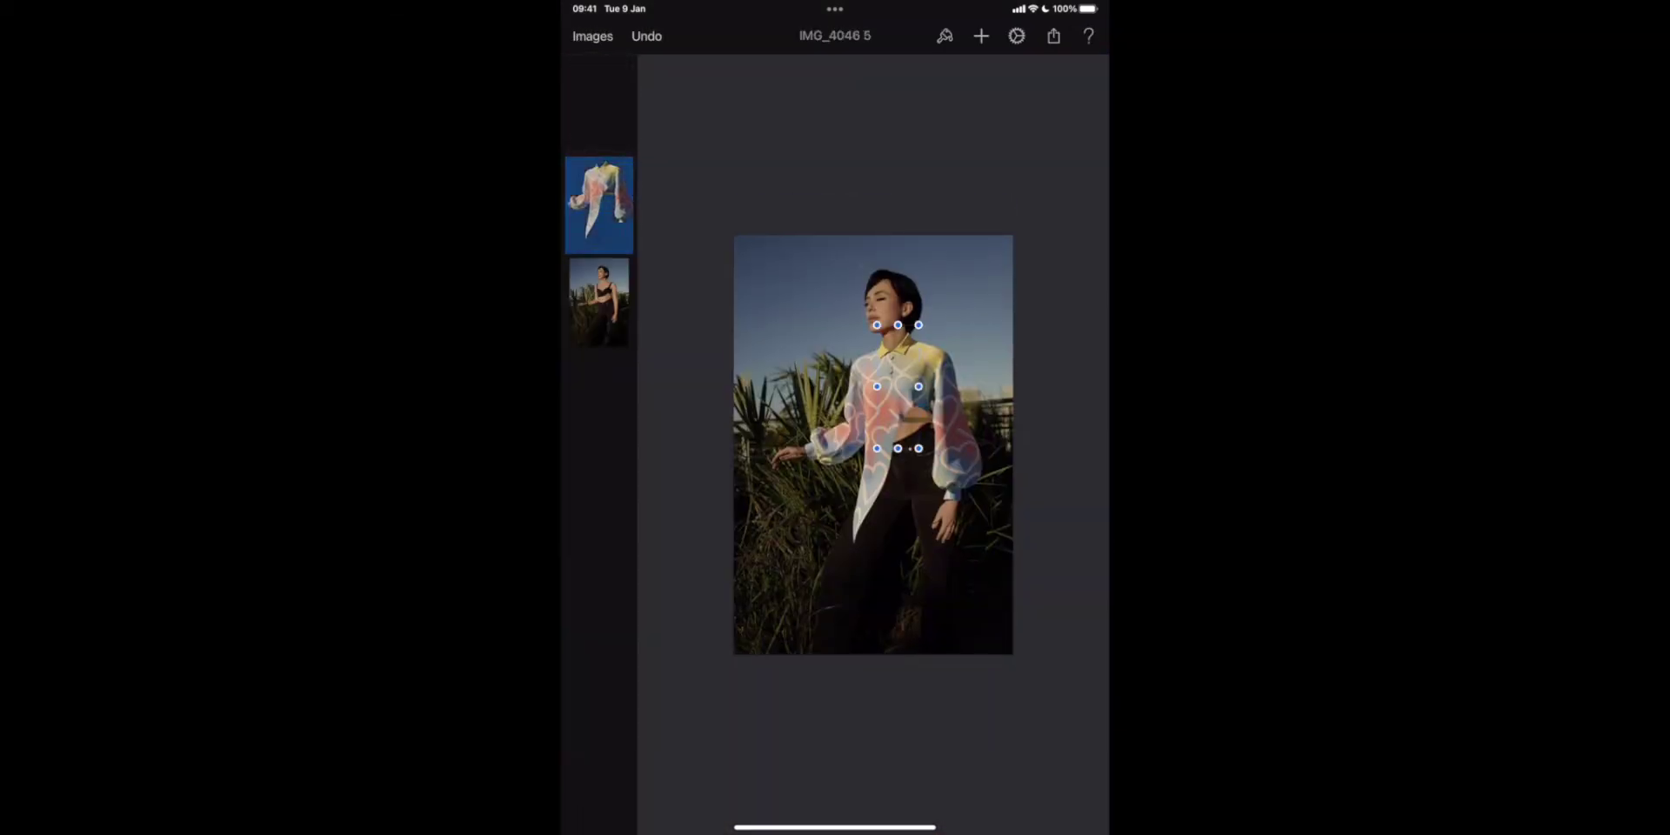
{"action": "left_click_drag", "start_coordinate": [599, 108], "coordinate": [598, 206]}
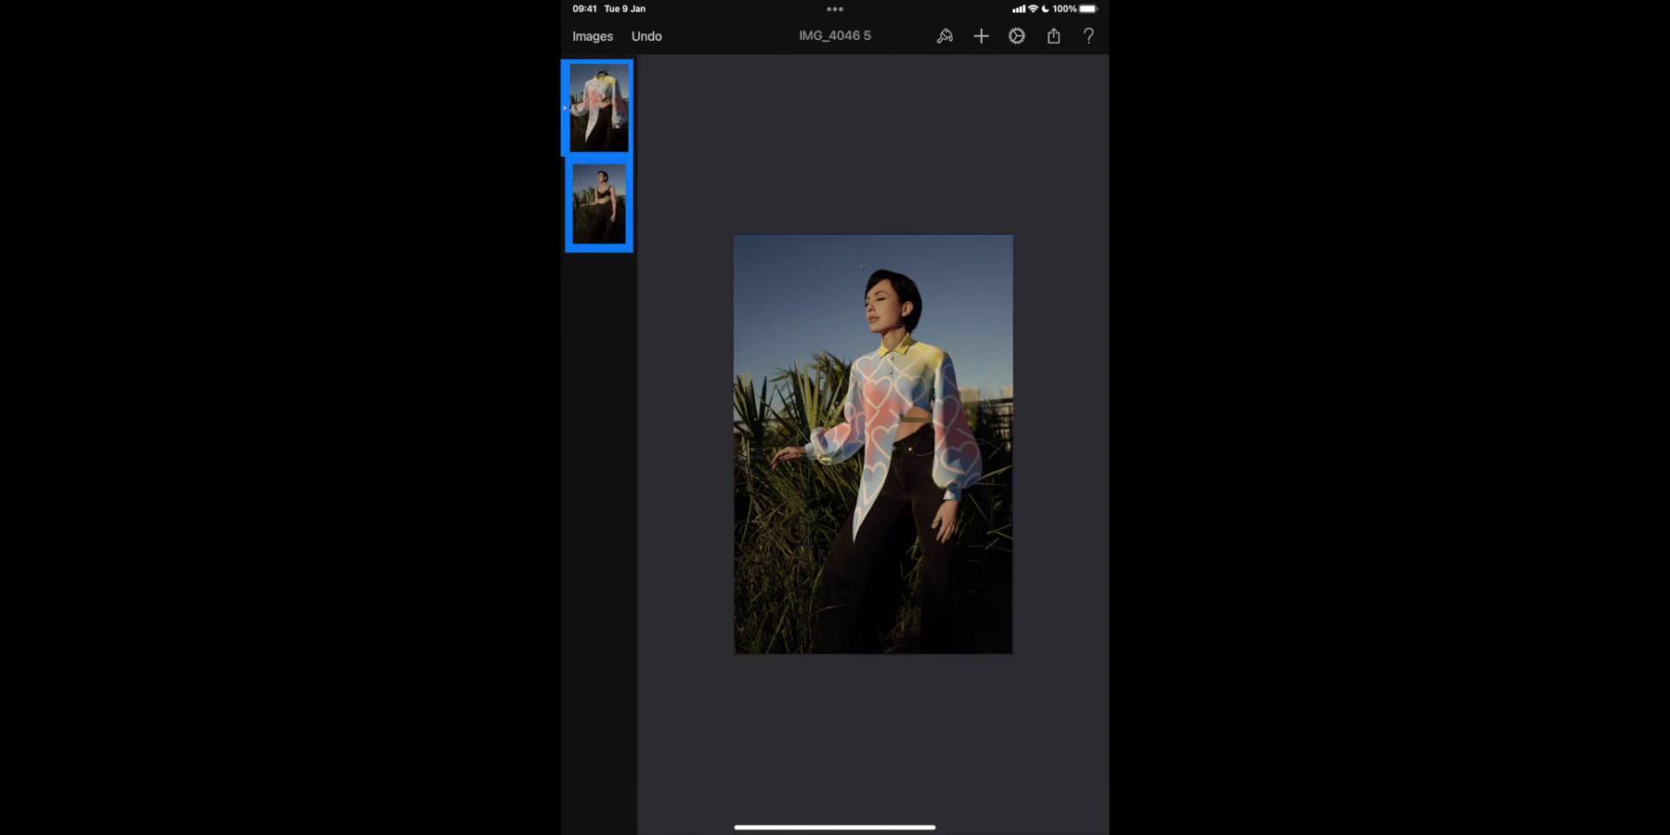
{"action": "left_click", "coordinate": [597, 108]}
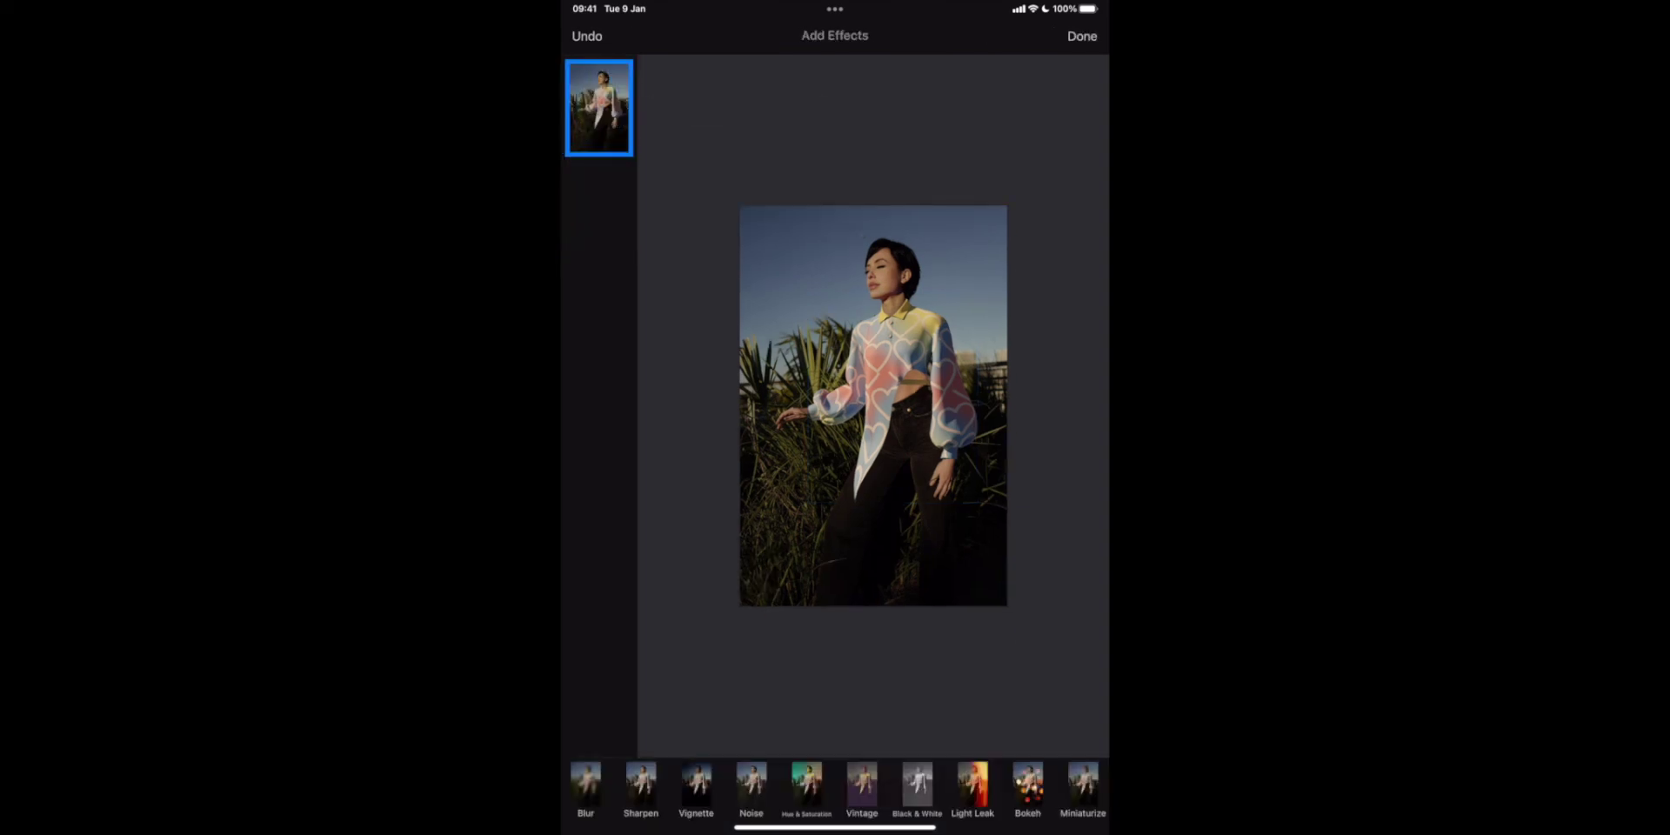
Adjust the strength of a Noise effect and a Sharpen effect on the merged image
{"action": "scroll", "coordinate": [873, 389], "scroll_direction": "up", "scroll_amount": 3}
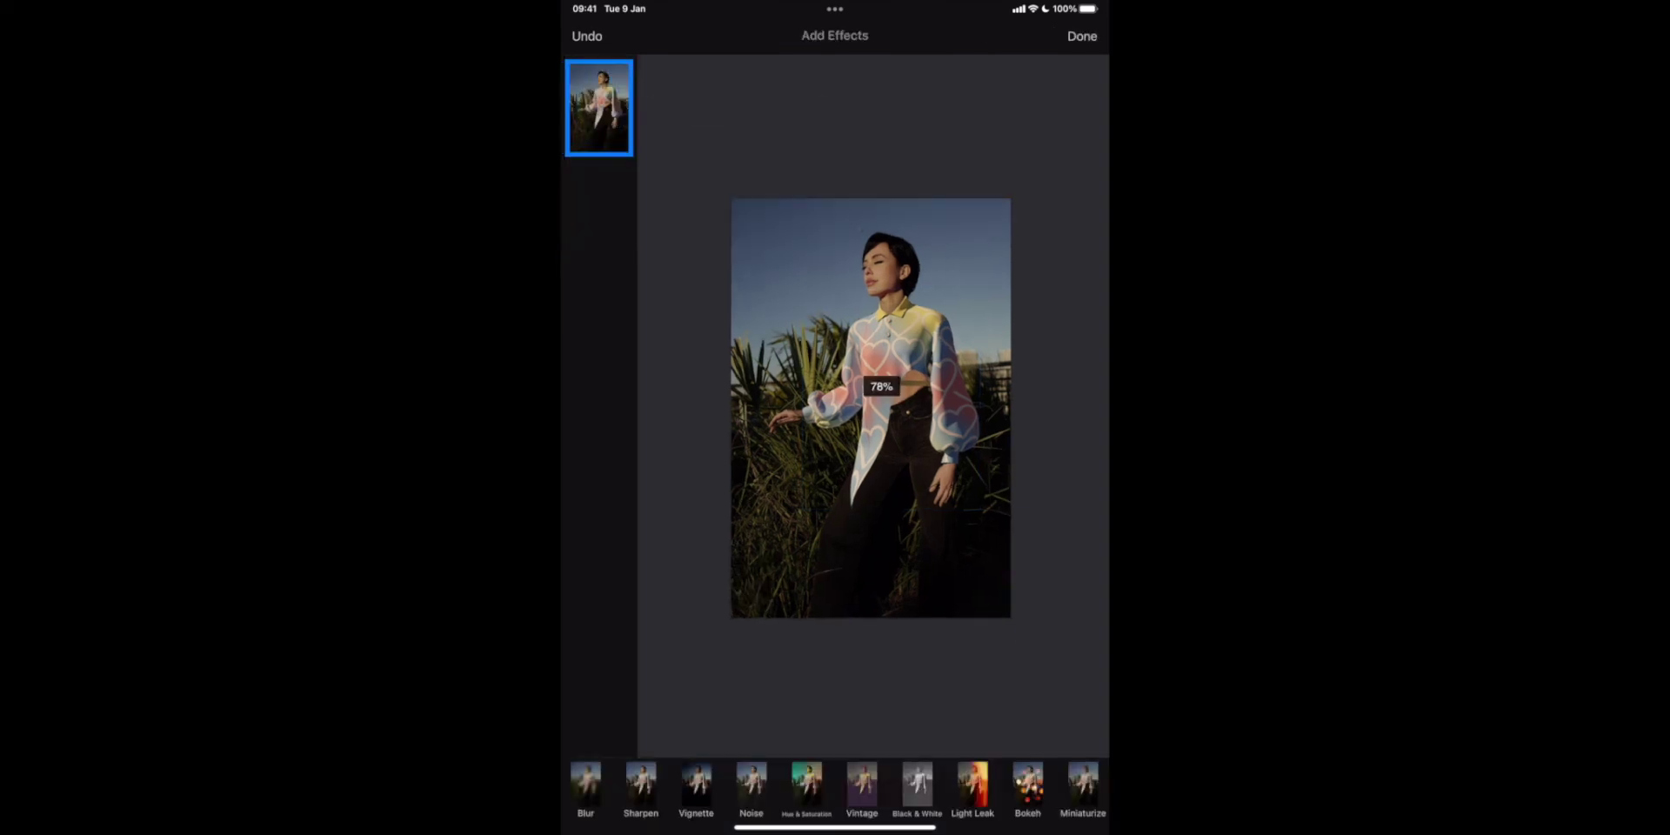
{"action": "scroll", "coordinate": [872, 407], "scroll_direction": "up", "scroll_amount": 2}
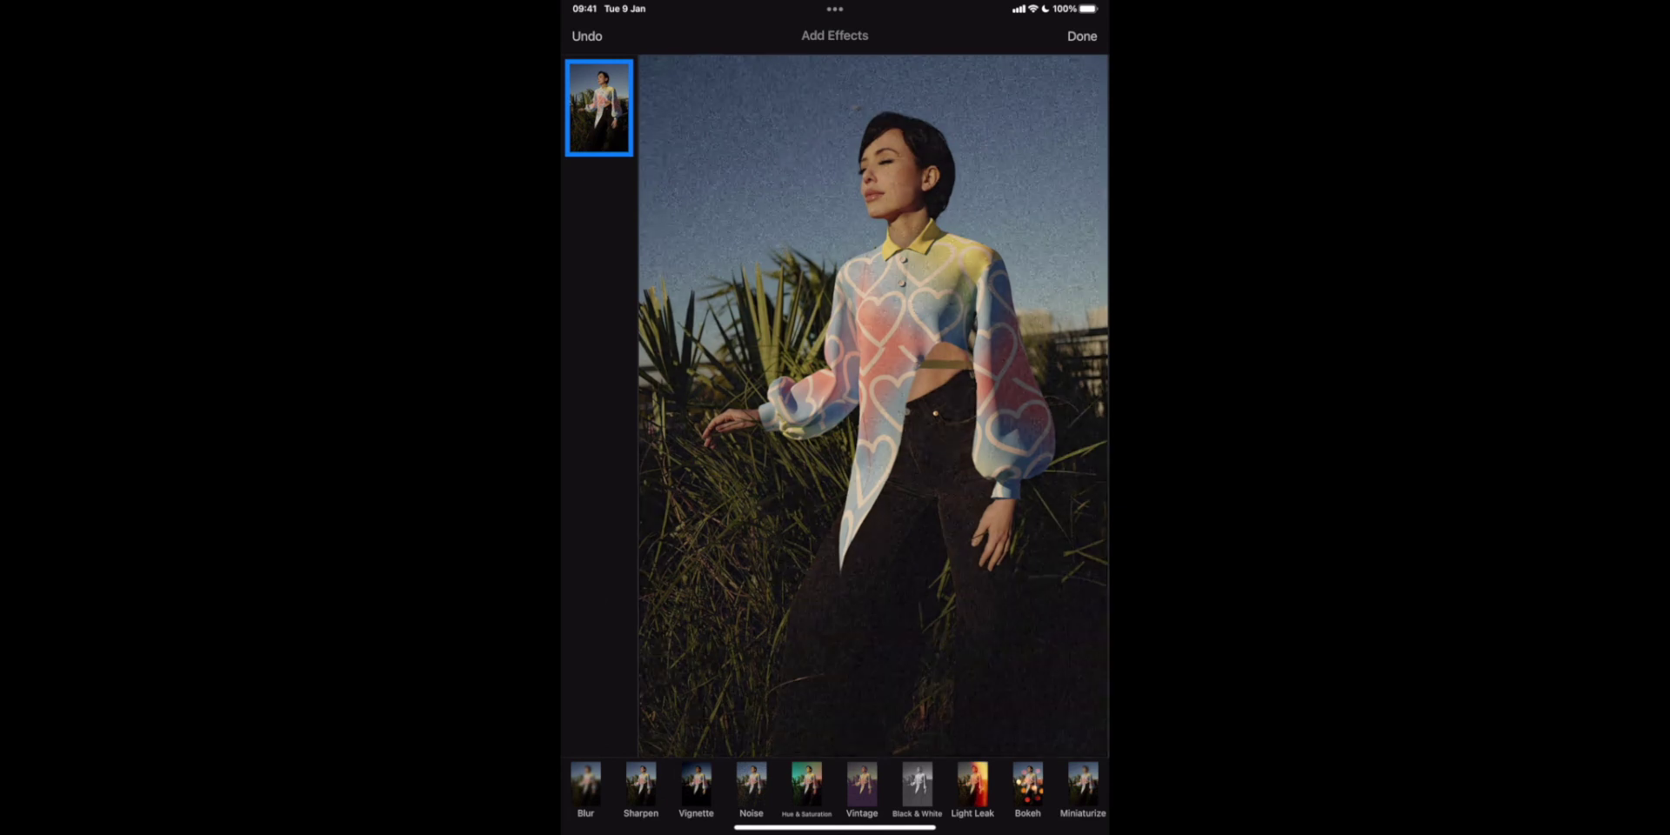
{"action": "left_click", "coordinate": [751, 787]}
{"action": "left_click_drag", "start_coordinate": [875, 423], "coordinate": [981, 624]}
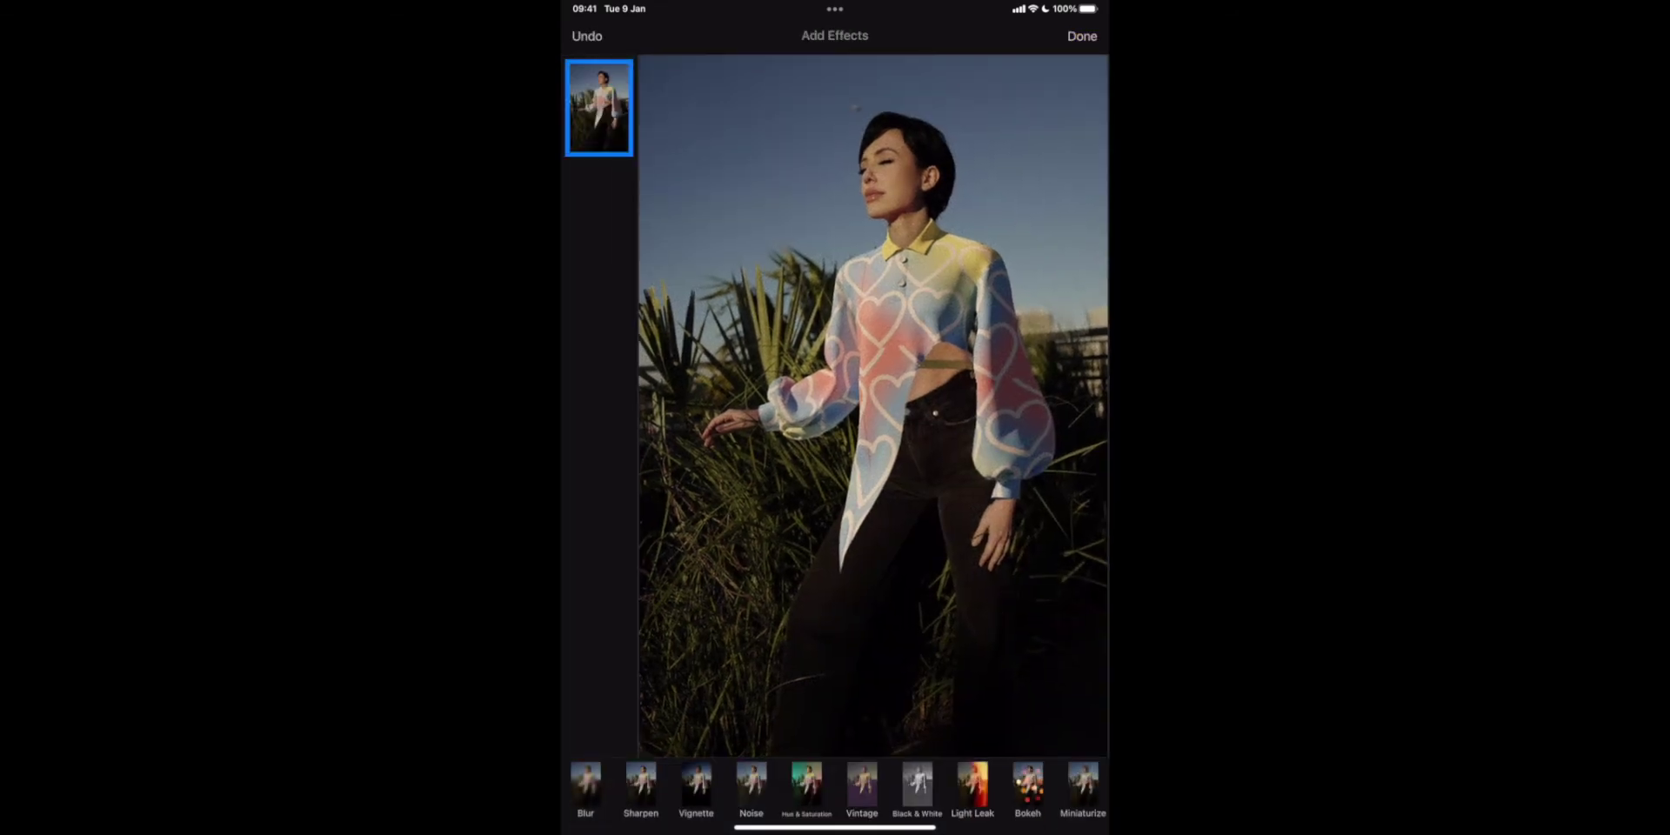
{"action": "left_click", "coordinate": [640, 789]}
{"action": "left_click_drag", "start_coordinate": [879, 421], "coordinate": [952, 465]}
Try the Vintage effect presets Romantic, Retro, Hippie, Punk and Urban on the merged image
{"action": "scroll", "coordinate": [835, 789], "scroll_direction": "right", "scroll_amount": 2}
{"action": "left_click", "coordinate": [753, 787]}
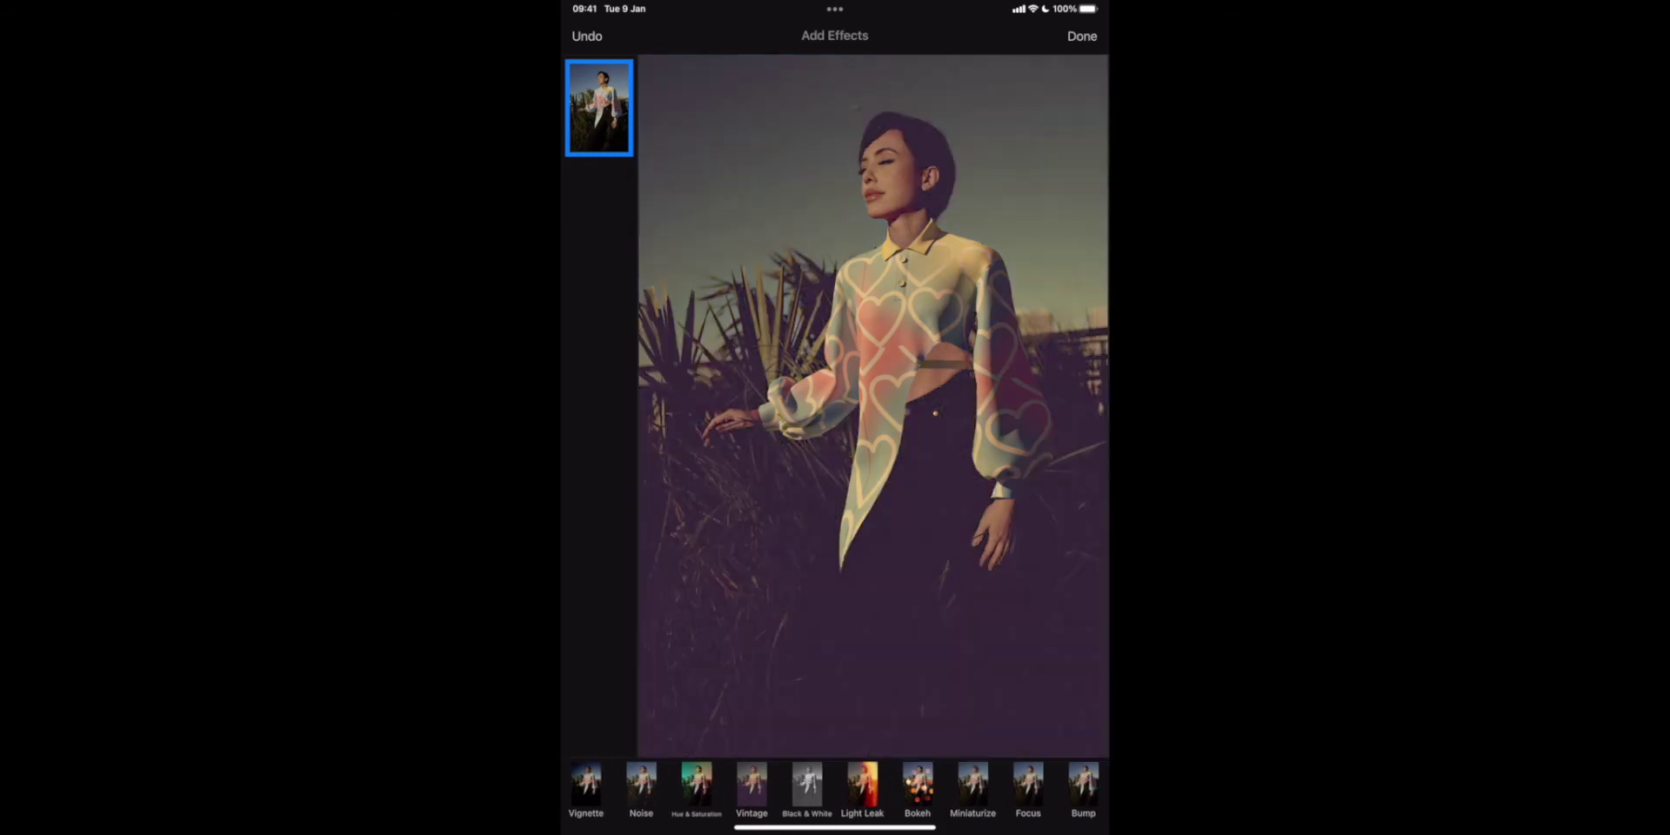
{"action": "scroll", "coordinate": [834, 405], "scroll_direction": "down", "scroll_amount": 3}
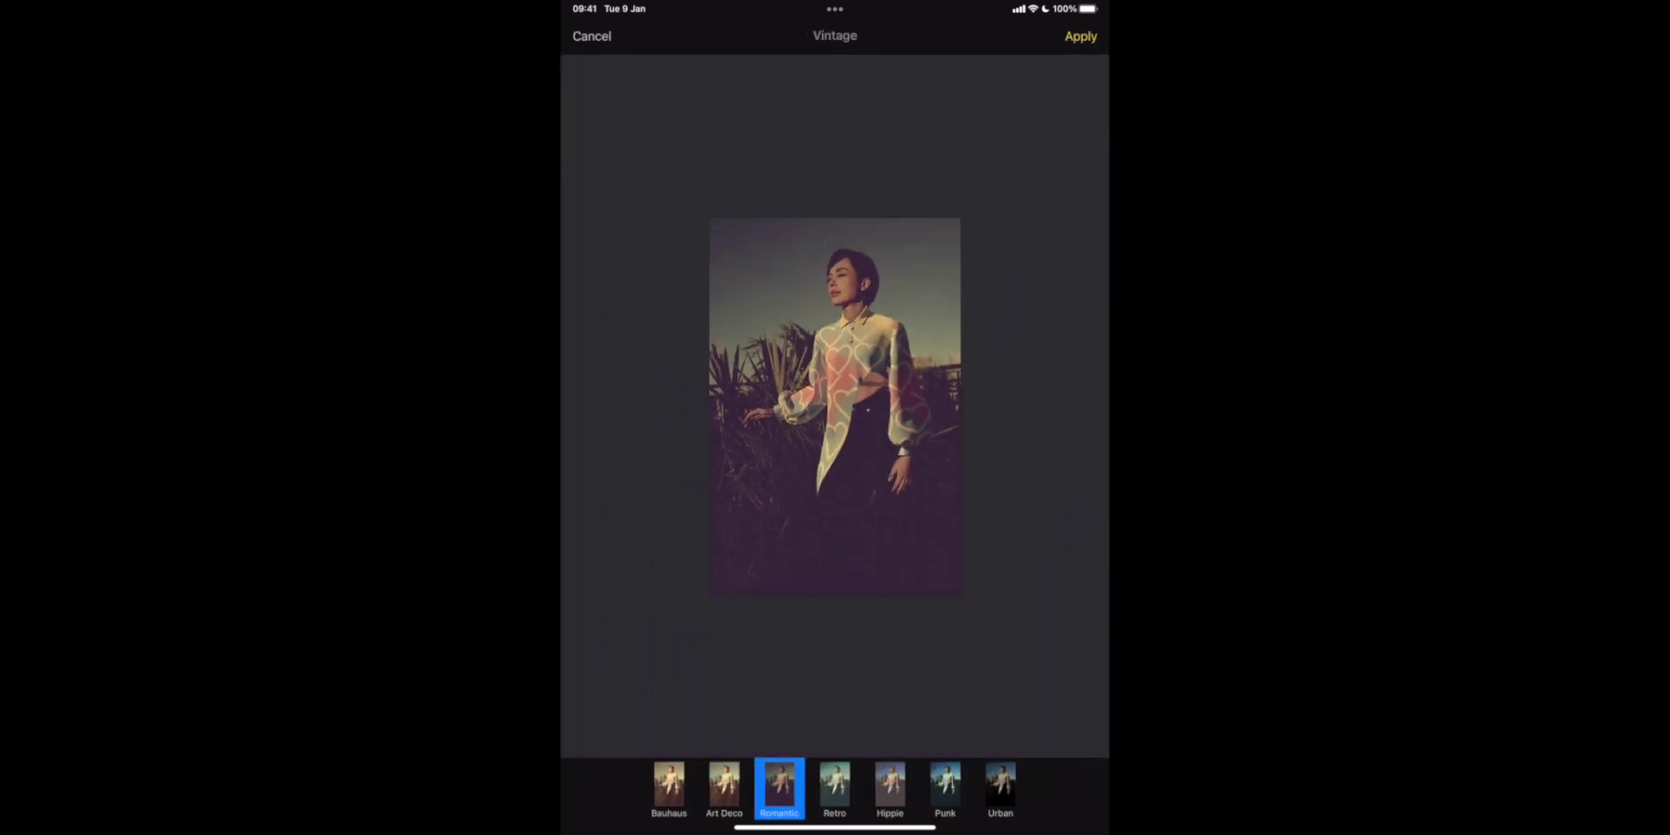
{"action": "left_click", "coordinate": [834, 787]}
{"action": "left_click", "coordinate": [889, 787]}
{"action": "left_click", "coordinate": [945, 787]}
{"action": "left_click", "coordinate": [1000, 787]}
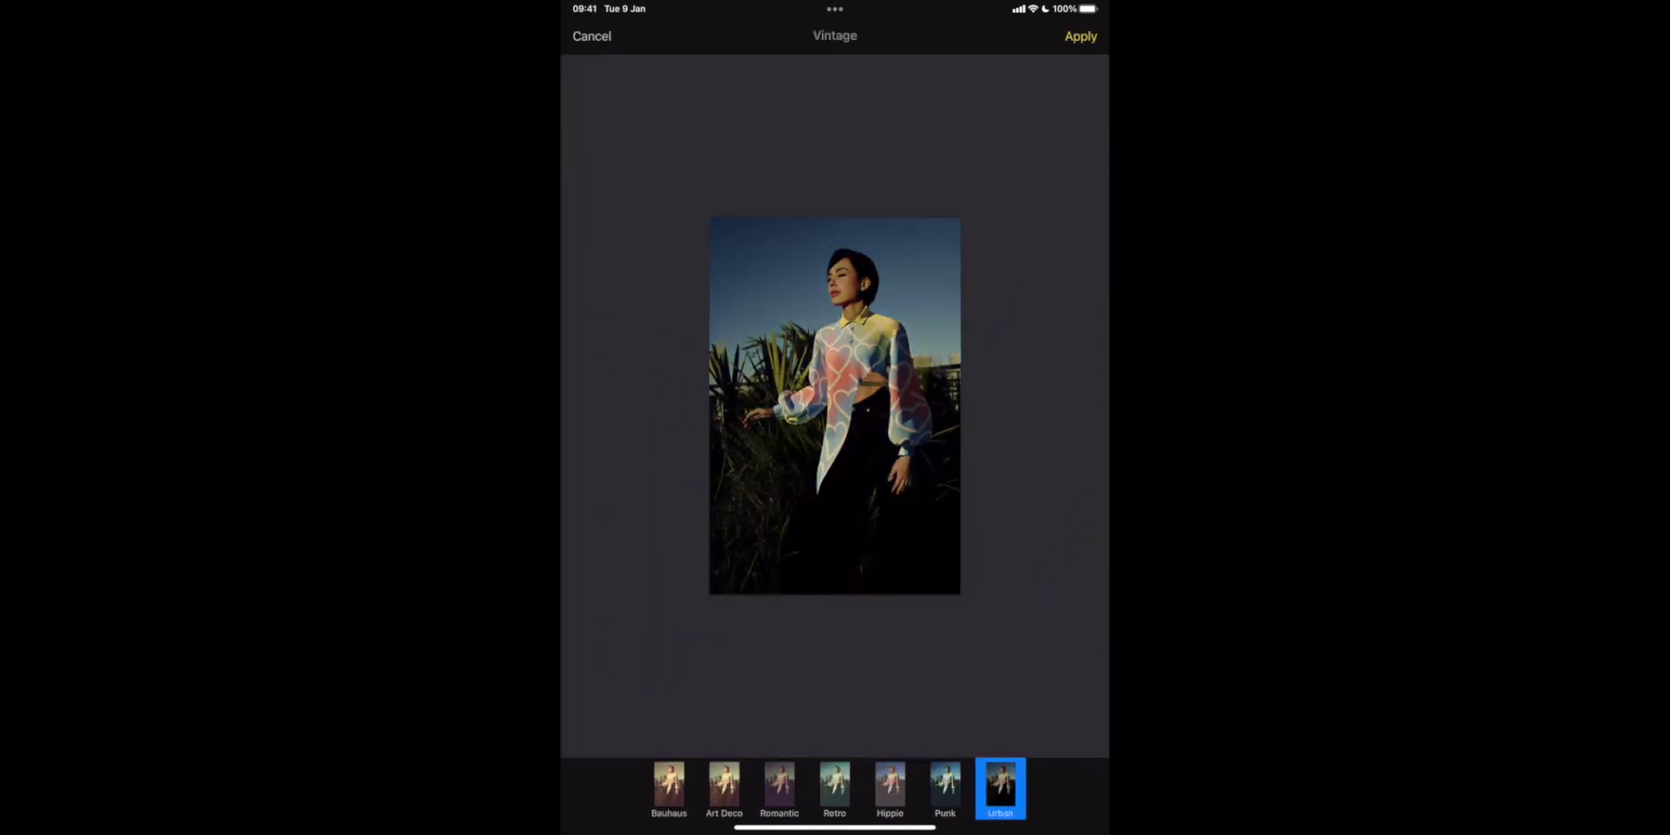
{"action": "left_click", "coordinate": [944, 787]}
{"action": "left_click", "coordinate": [999, 787]}
{"action": "left_click", "coordinate": [591, 36]}
{"action": "left_click", "coordinate": [1082, 36]}
Adjust the merged image's colors to darken it slightly and apply the adjustment
{"action": "left_click", "coordinate": [944, 35]}
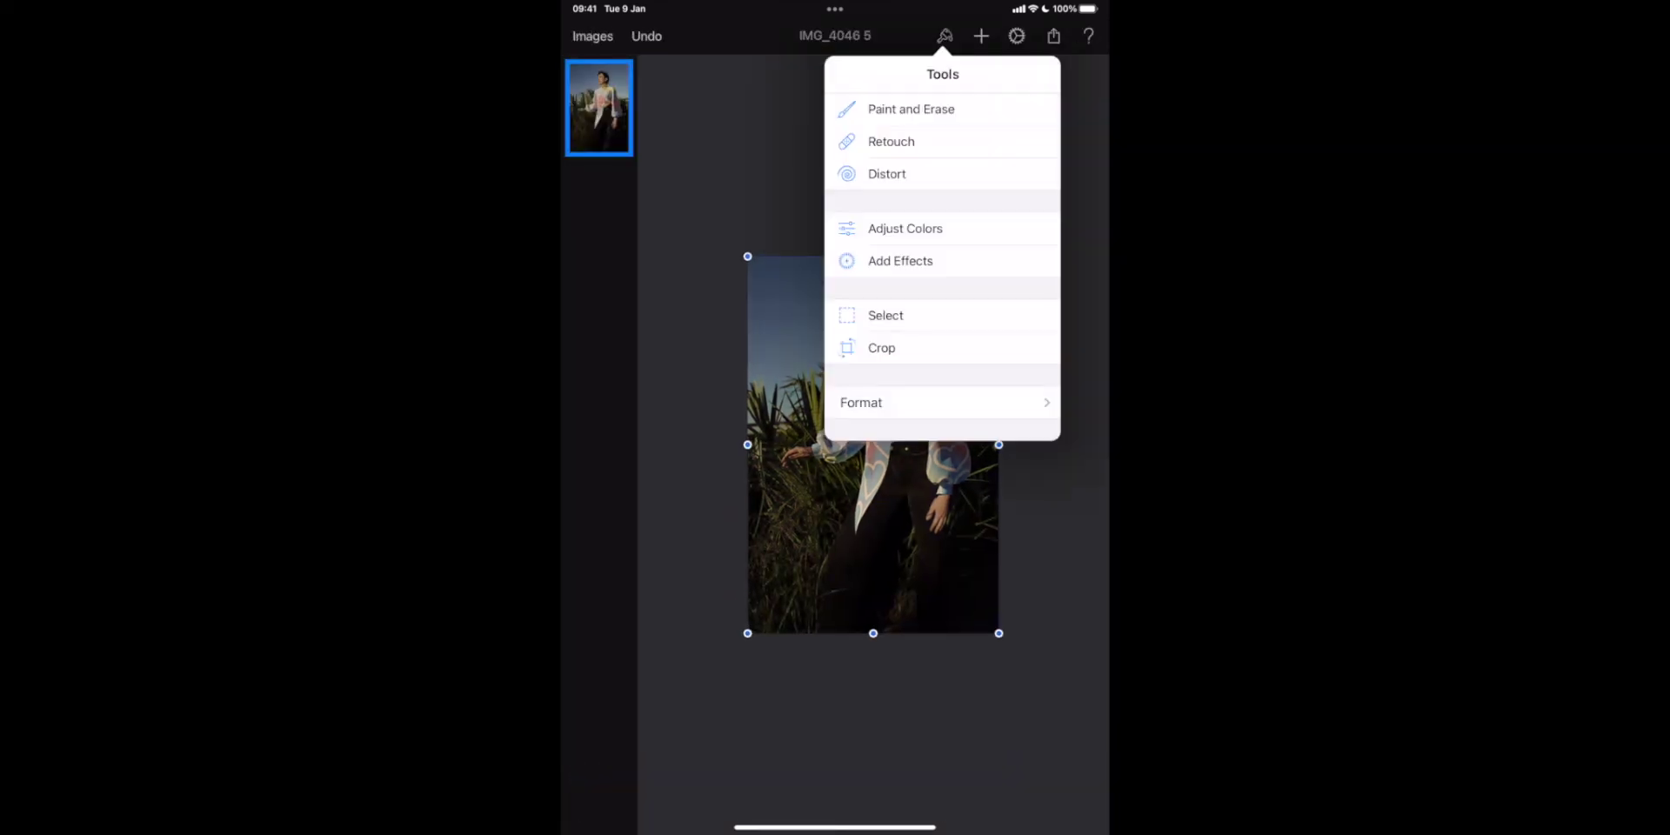
{"action": "left_click", "coordinate": [901, 227]}
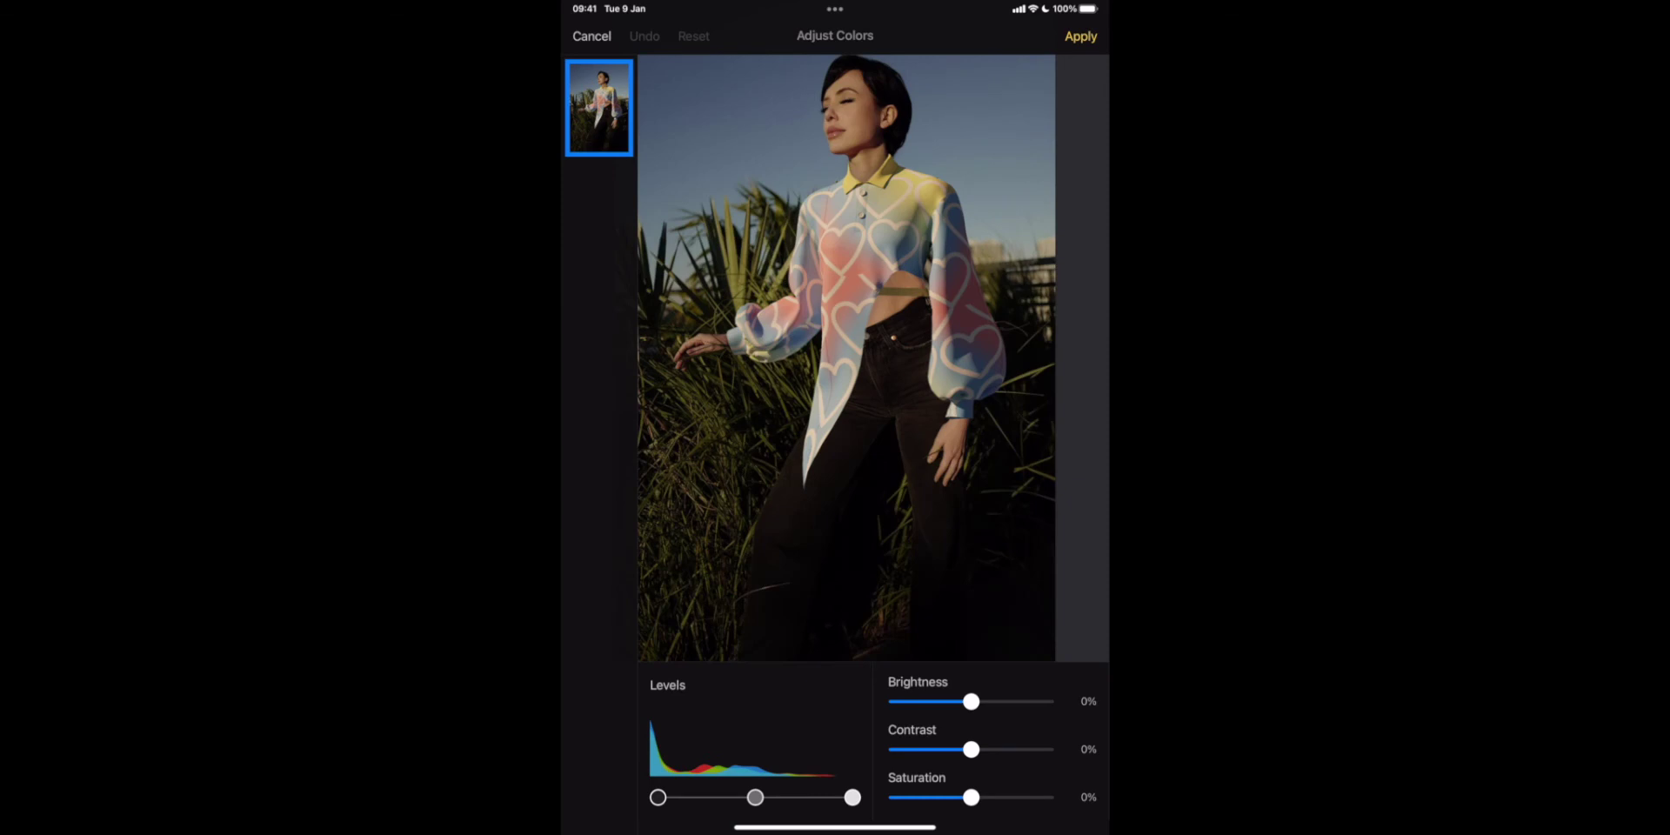
{"action": "left_click_drag", "start_coordinate": [970, 701], "coordinate": [962, 797]}
{"action": "scroll", "coordinate": [846, 358], "scroll_direction": "down", "scroll_amount": 3}
{"action": "left_click", "coordinate": [1080, 36]}
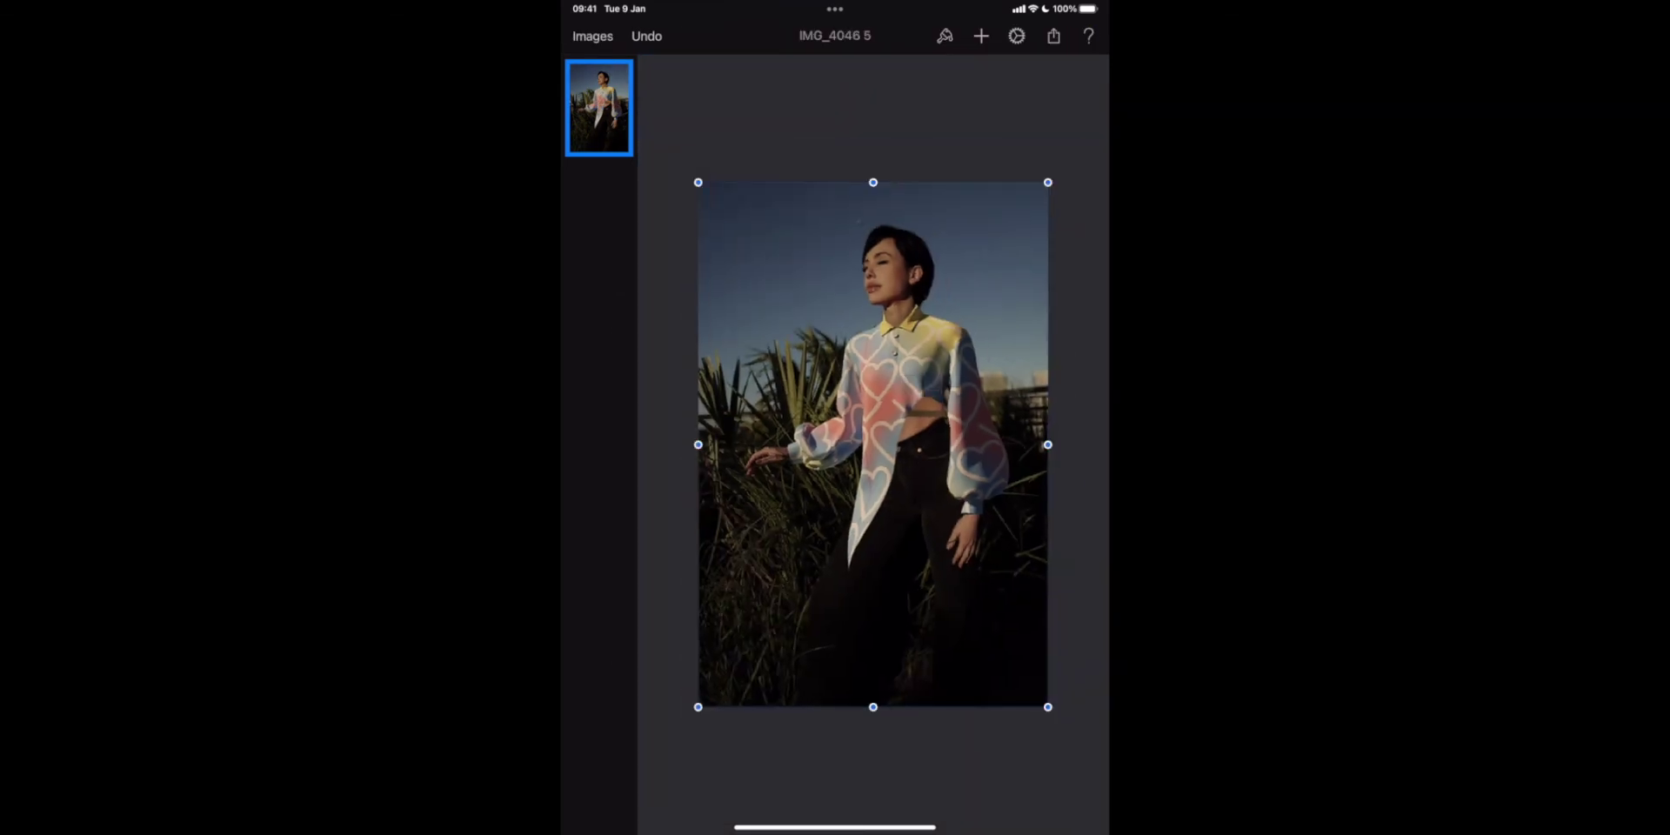
Check the finished composite up close and save it to Photos
{"action": "scroll", "coordinate": [850, 449], "scroll_direction": "up", "scroll_amount": 5}
{"action": "scroll", "coordinate": [850, 448], "scroll_direction": "down", "scroll_amount": 6}
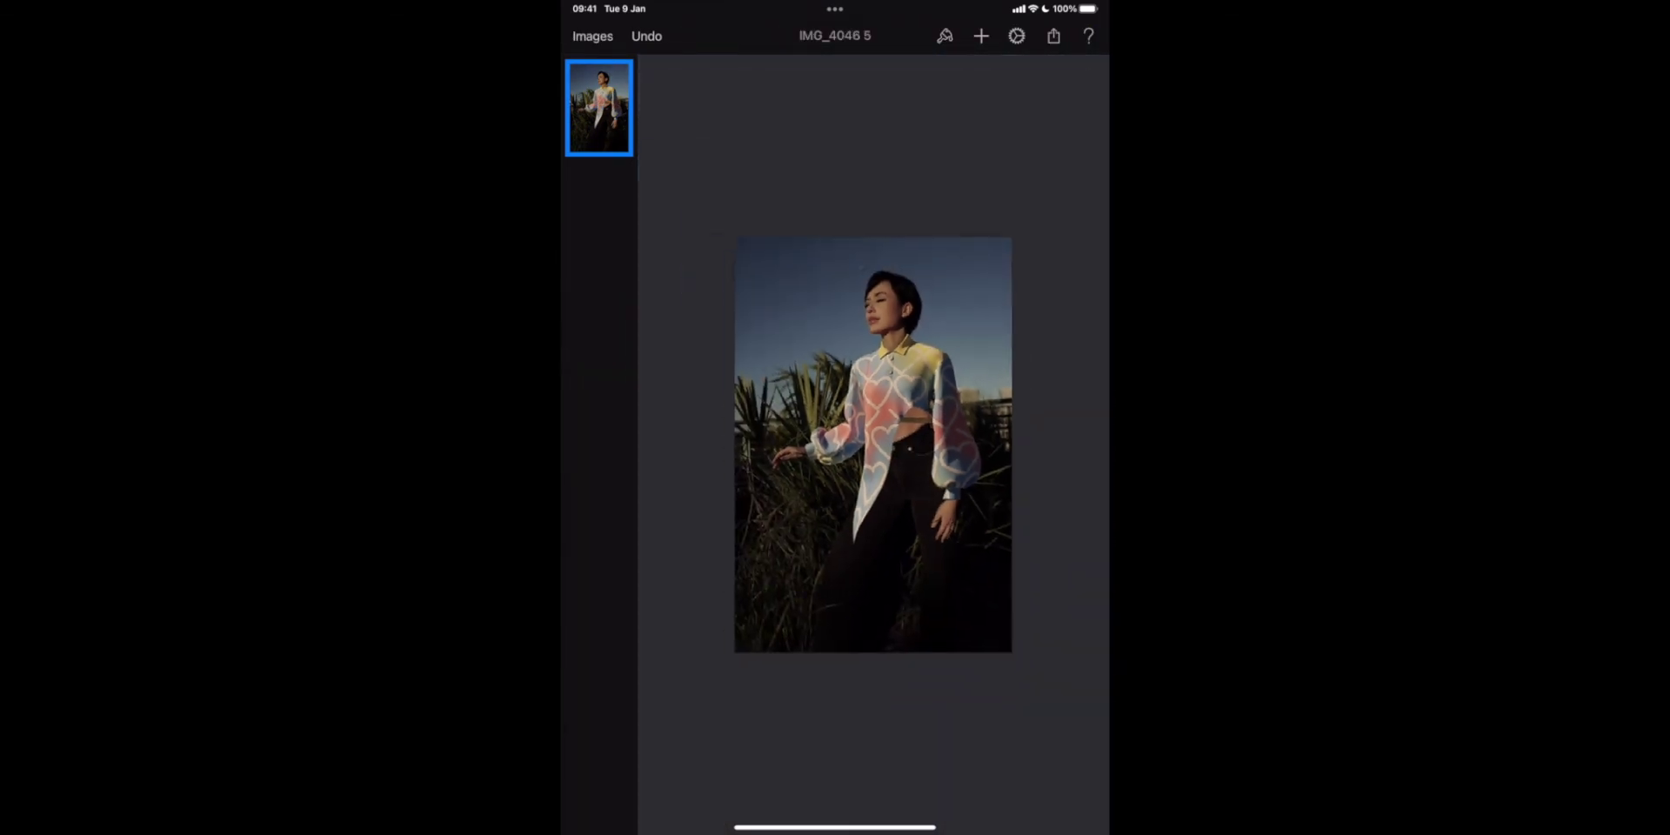
{"action": "left_click", "coordinate": [1054, 36]}
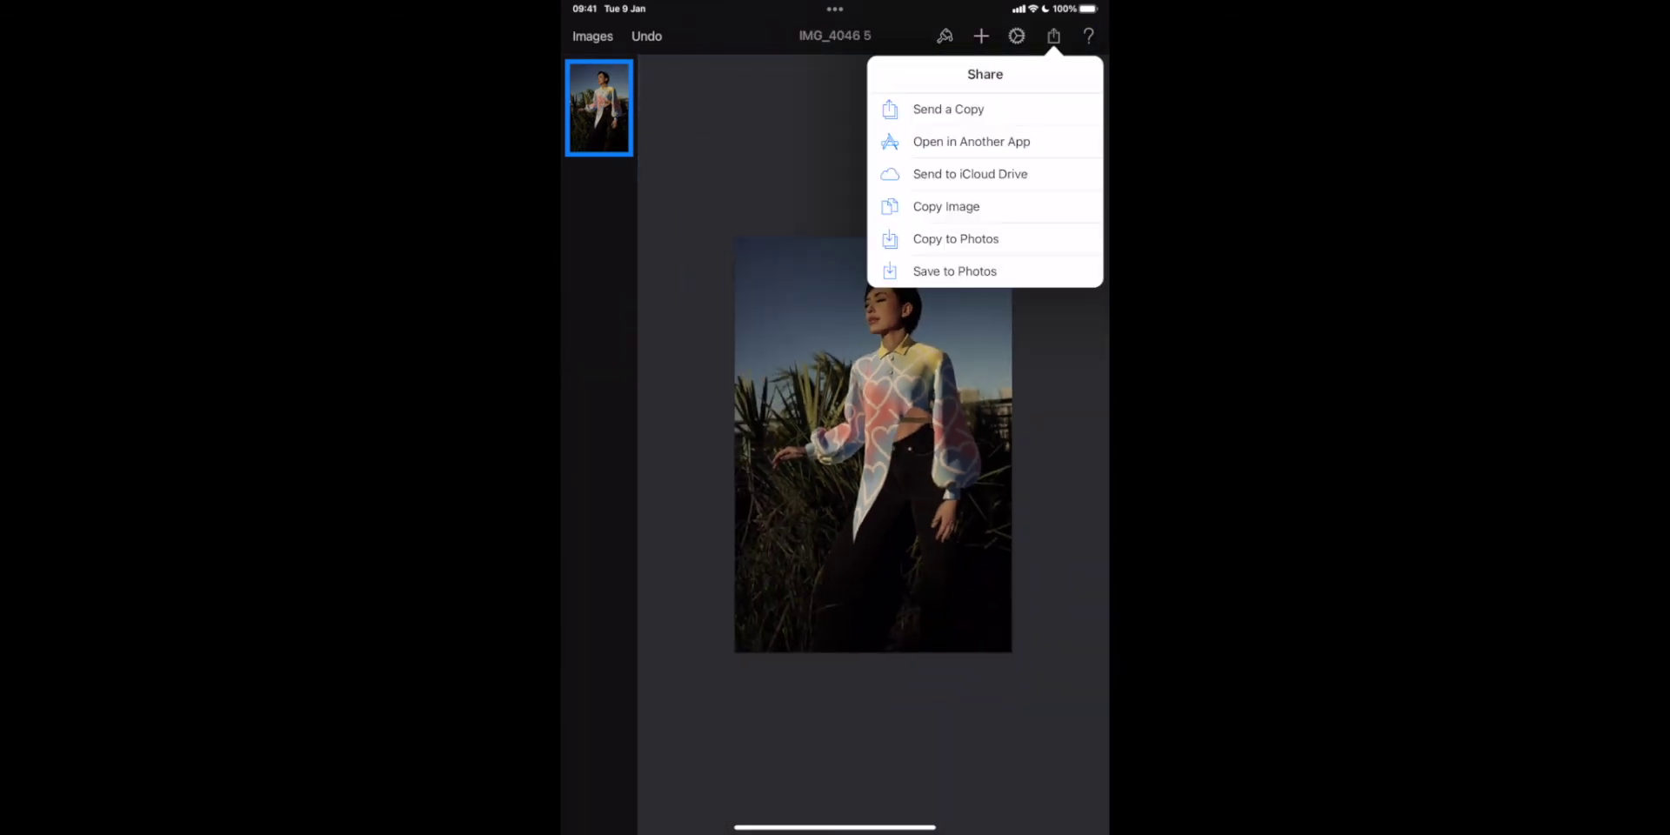
{"action": "left_click", "coordinate": [954, 270]}
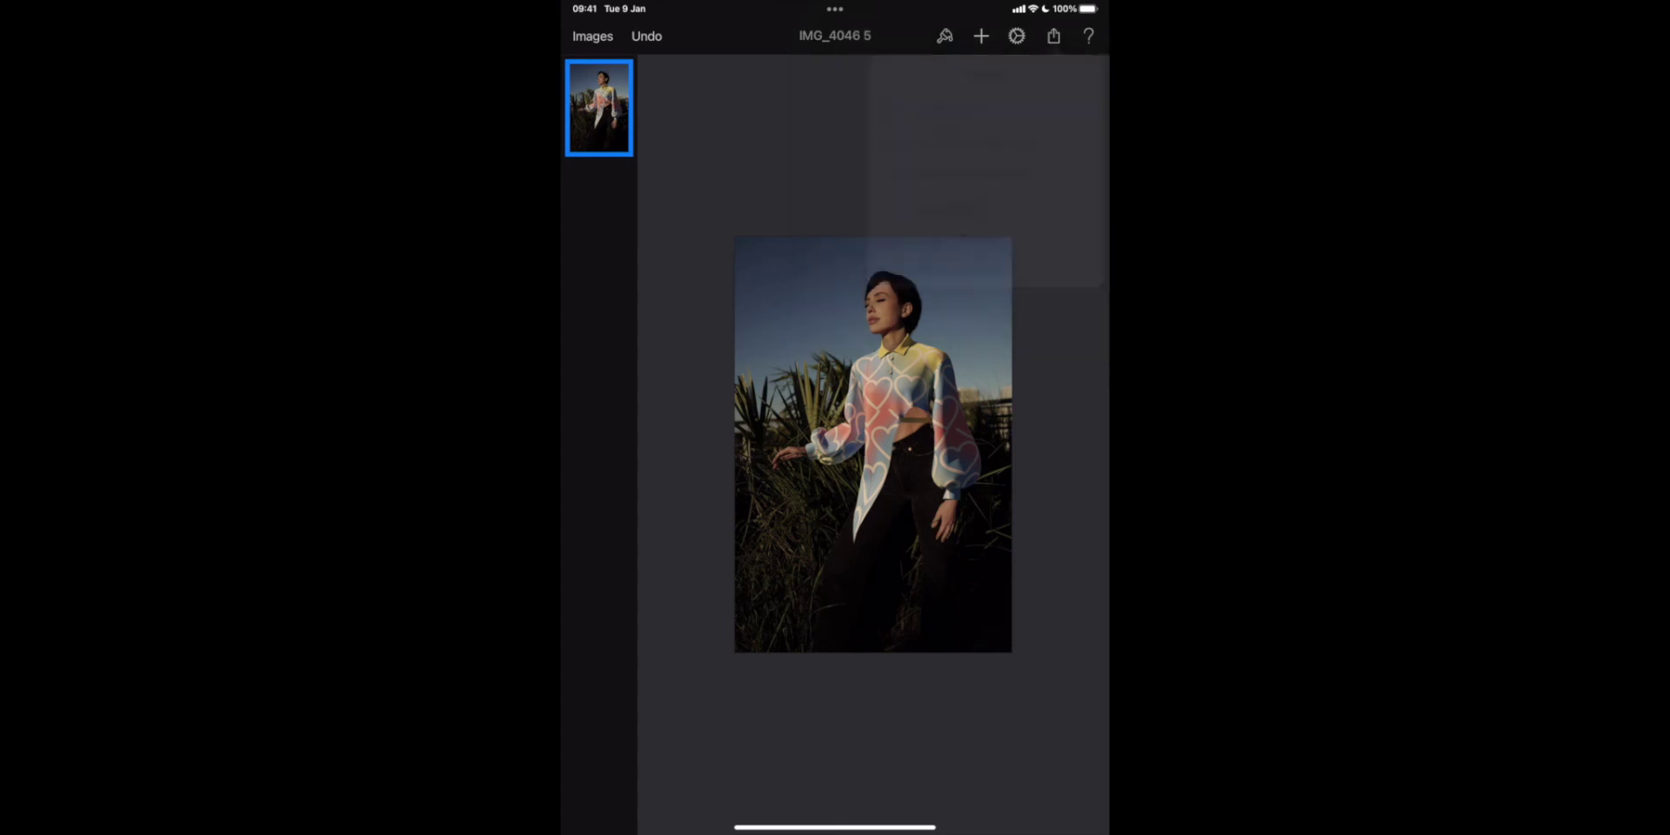